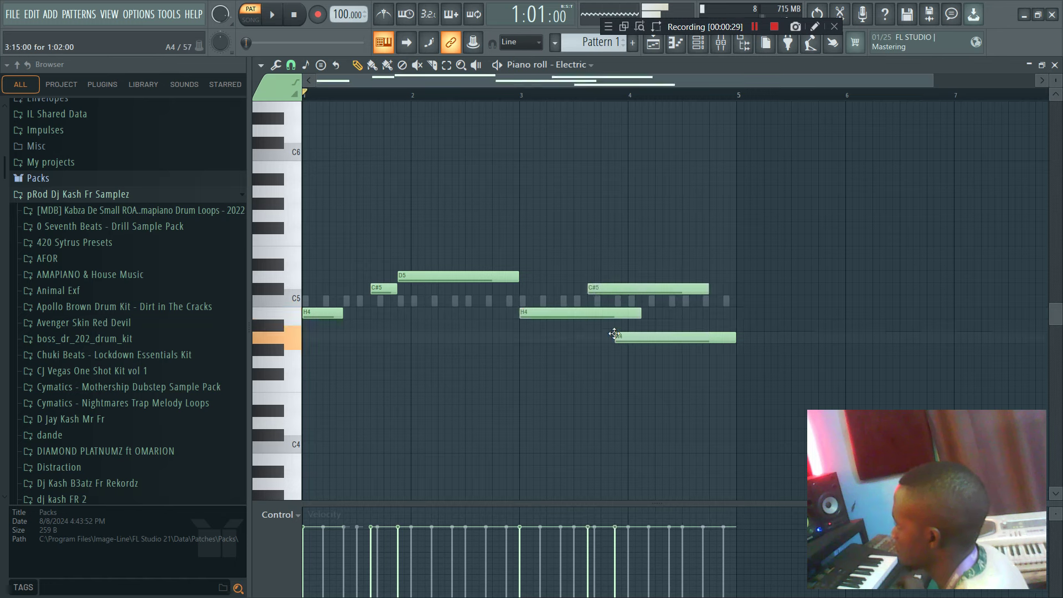
- Move the last Electric melody note up to H4, apply legato to the notes and delete the stray G5 note
{"action": "left_click_drag", "start_coordinate": [613, 317], "coordinate": [616, 310]}
{"action": "key", "text": "space"}
{"action": "key", "text": "ctrl+l"}
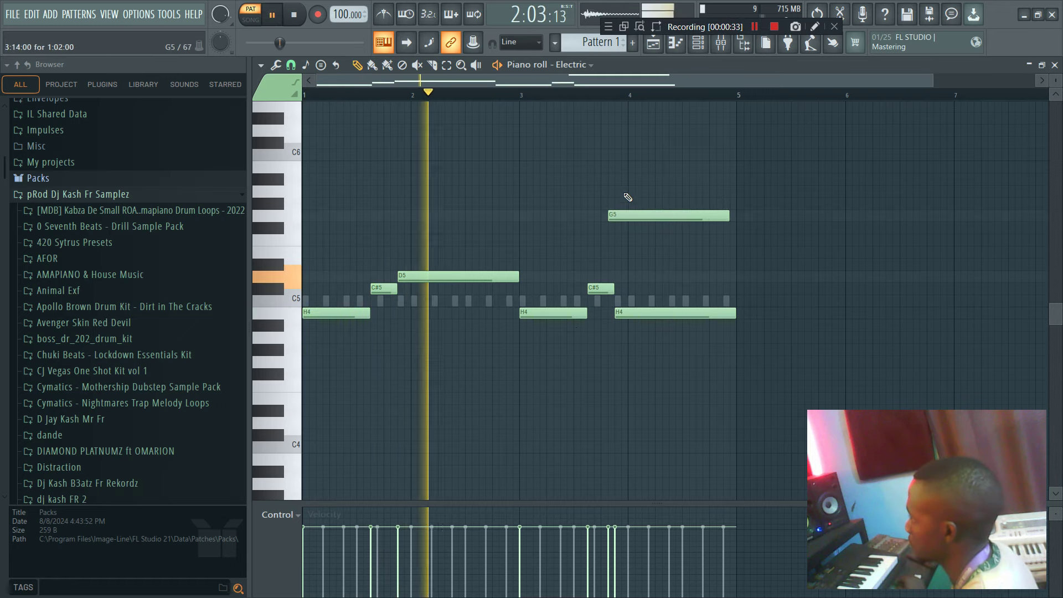
{"action": "left_click", "coordinate": [646, 215]}
{"action": "right_click", "coordinate": [659, 216]}
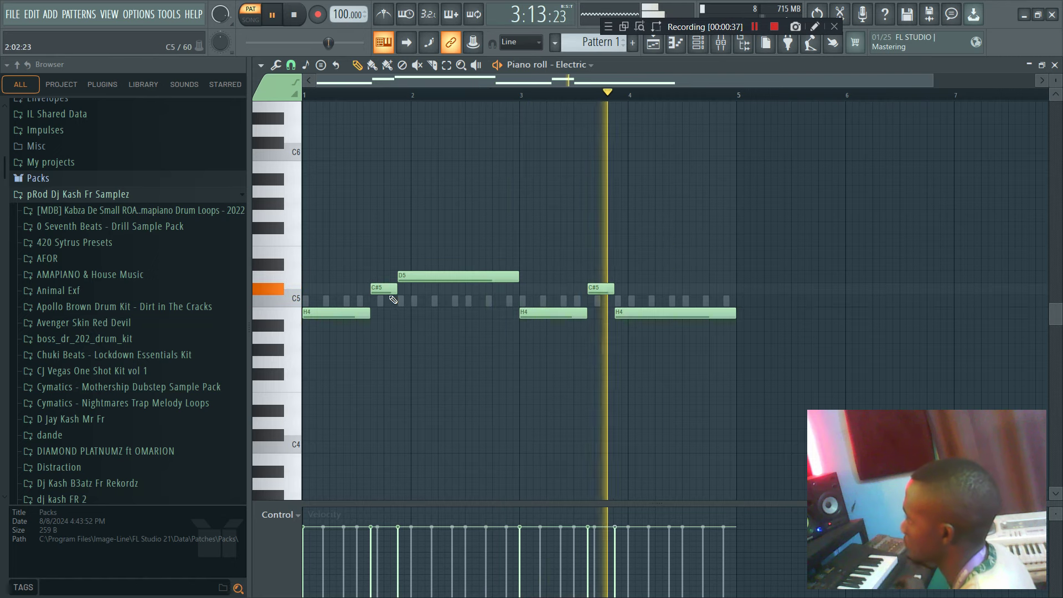
{"action": "key", "text": "space"}
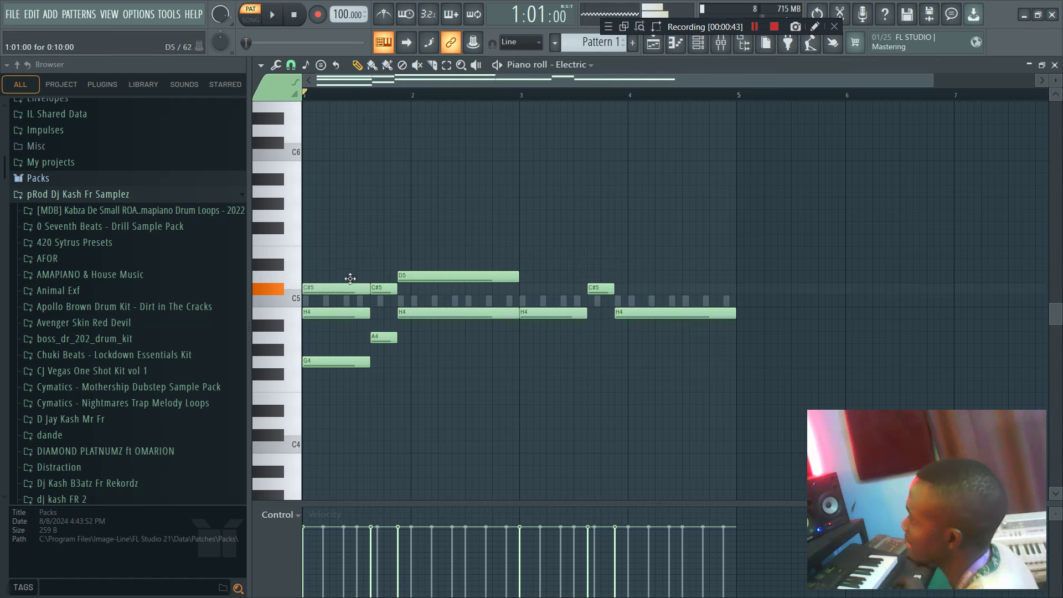
- Harmonise the Electric melody by adding F#5 in bar 2, D5 and E5 in bar 3, and F#4 under the last note
{"action": "key", "text": "space"}
{"action": "left_click_drag", "start_coordinate": [427, 274], "coordinate": [425, 223]}
{"action": "left_click_drag", "start_coordinate": [561, 313], "coordinate": [556, 275]}
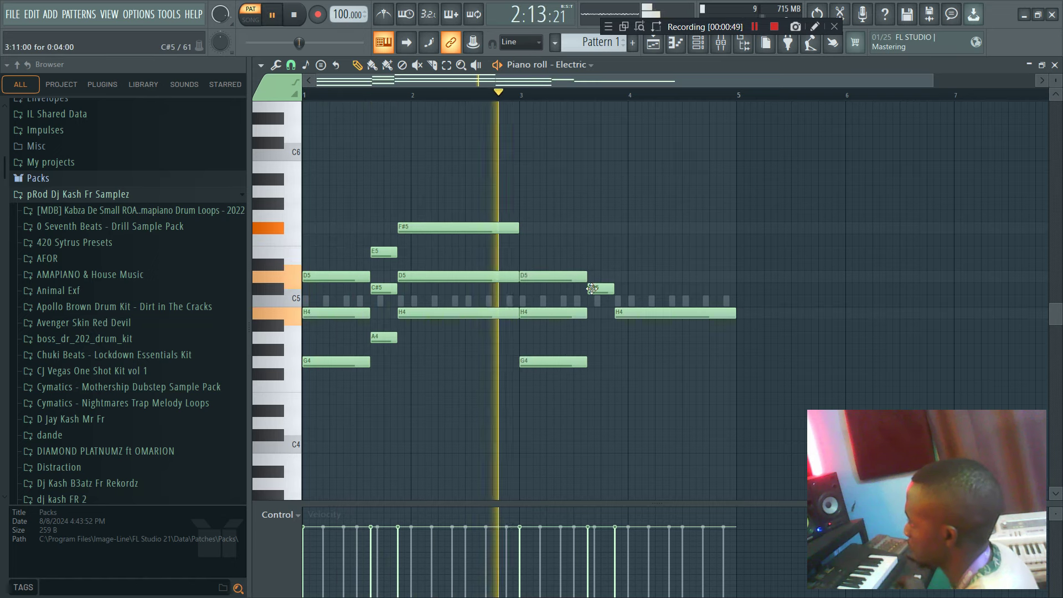
{"action": "left_click", "coordinate": [597, 251]}
{"action": "left_click_drag", "start_coordinate": [637, 311], "coordinate": [636, 376]}
{"action": "key", "text": "space"}
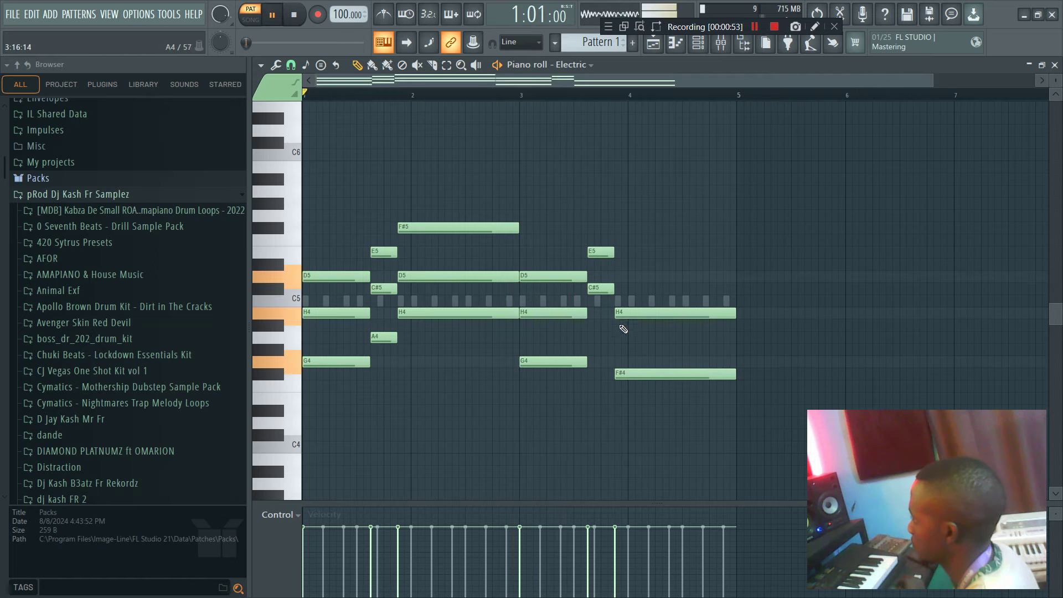
- Complete the final Electric chord with a D5 note above H4, checking it by playback
{"action": "key", "text": "space"}
{"action": "left_click", "coordinate": [636, 317]}
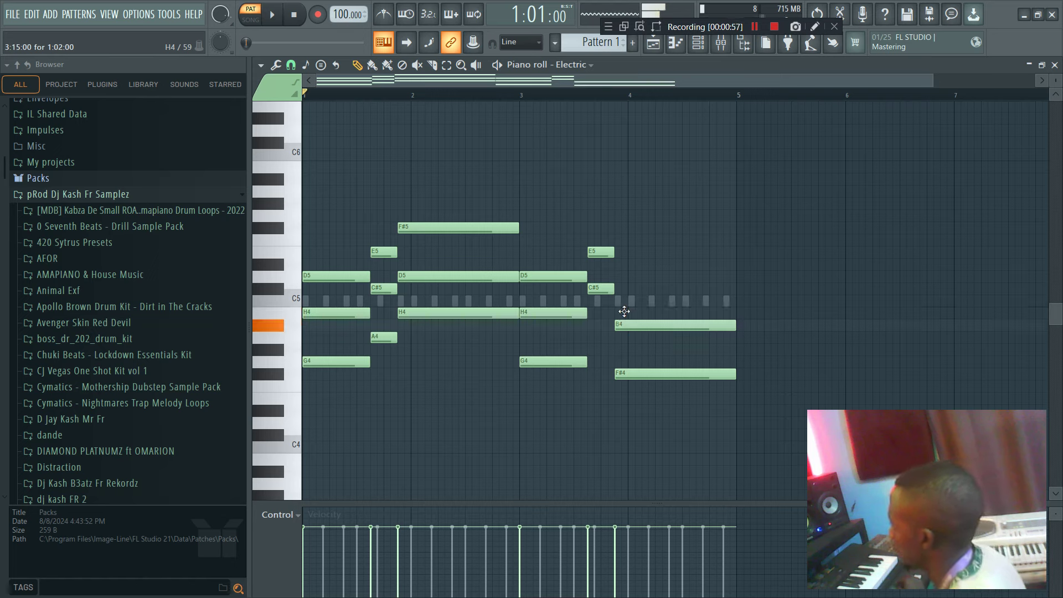
{"action": "key", "text": "space"}
{"action": "left_click", "coordinate": [626, 275]}
{"action": "key", "text": "space"}
{"action": "key", "text": "space"}
- Play from 3:10 and add an A4 note under the short C#5 late in bar 3
{"action": "left_click", "coordinate": [583, 95]}
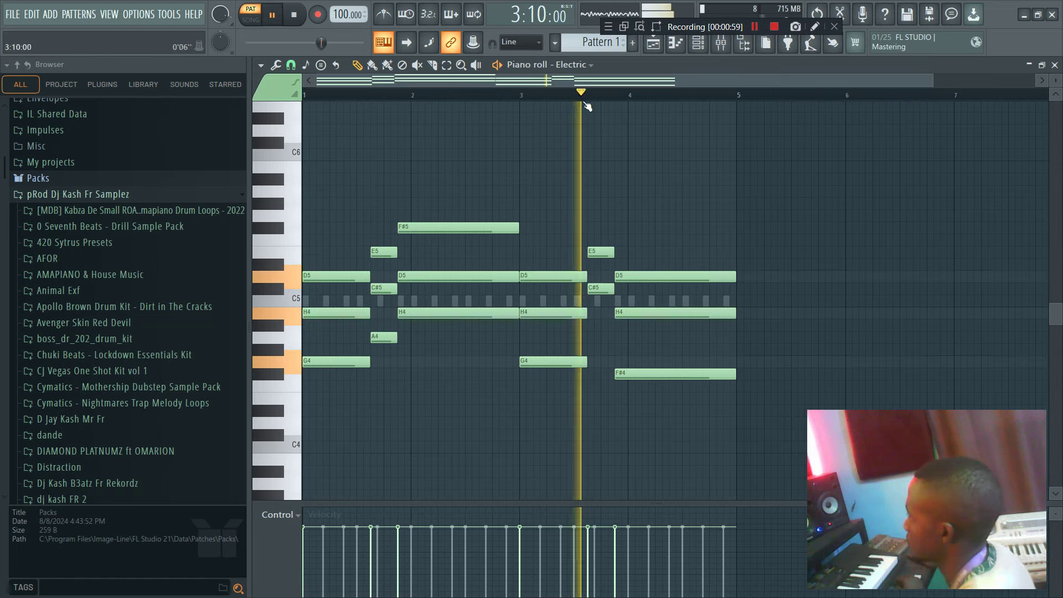
{"action": "key", "text": "space"}
{"action": "left_click", "coordinate": [594, 312]}
{"action": "key", "text": "space"}
{"action": "left_click", "coordinate": [698, 44]}
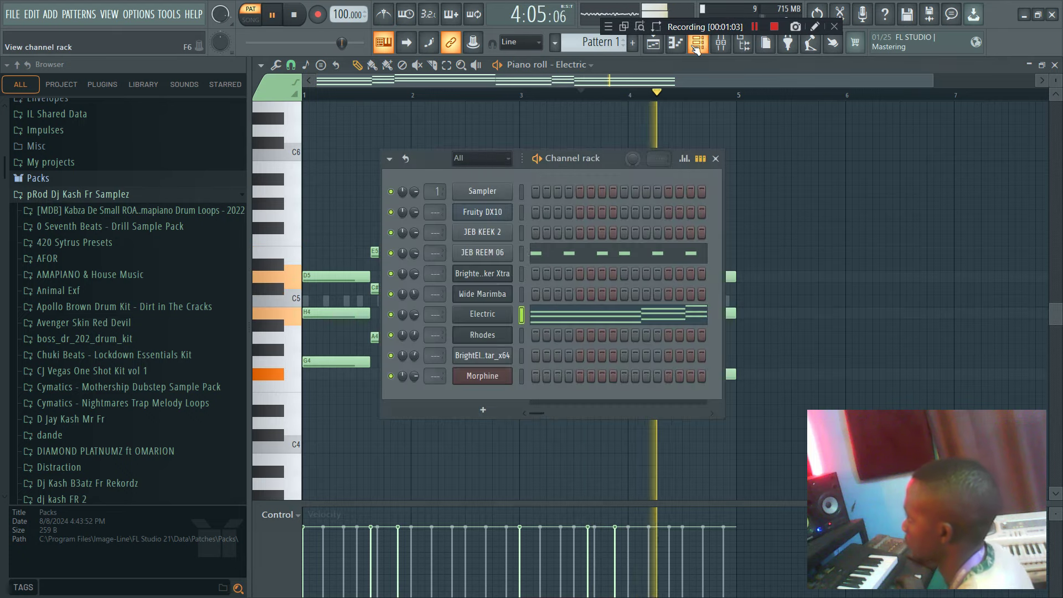
{"action": "key", "text": "F6"}
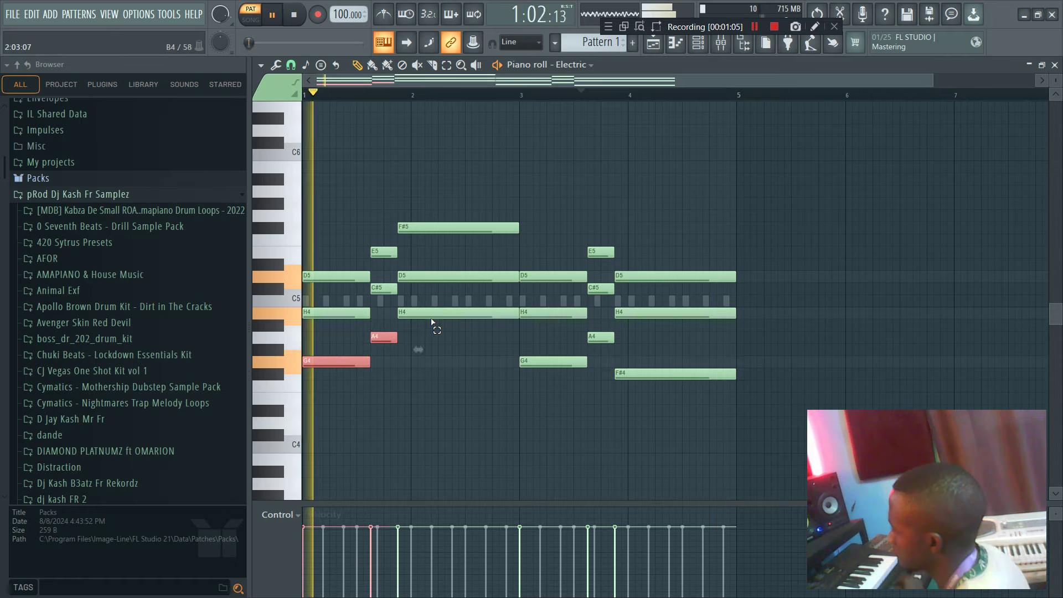
- Duplicate the lowest note of every Electric chord one octave lower as a bass line
{"action": "left_click", "coordinate": [551, 365], "text": "ctrl+shift"}
{"action": "left_click", "coordinate": [603, 339], "text": "ctrl+shift"}
{"action": "left_click", "coordinate": [658, 376], "text": "ctrl+shift"}
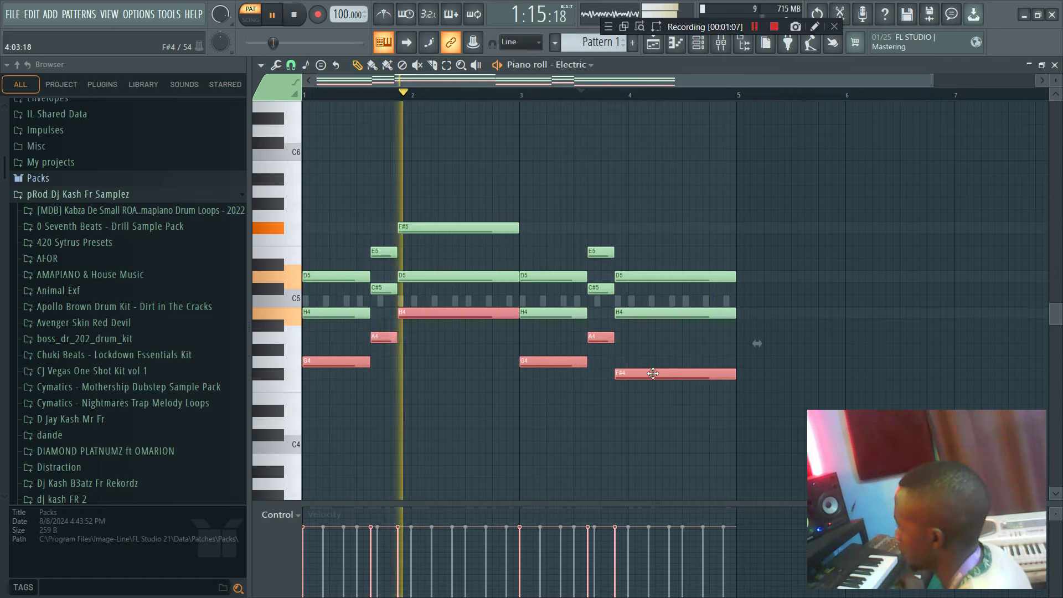
{"action": "key", "text": "ctrl+Down"}
{"action": "scroll", "coordinate": [592, 343], "scroll_direction": "down", "scroll_amount": 1}
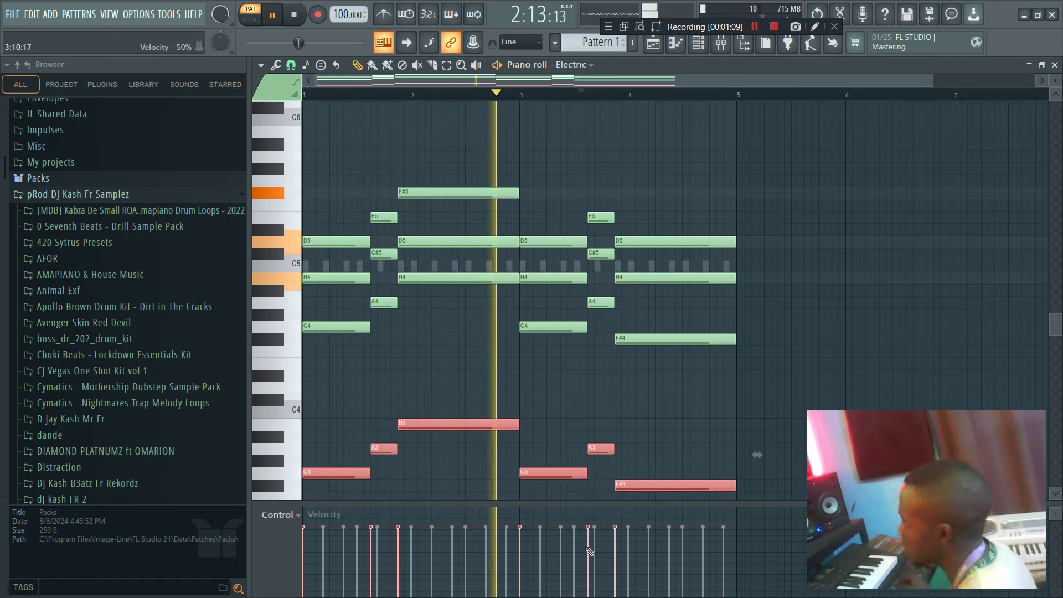
- Transpose all Electric notes up two semitones
{"action": "key", "text": "ctrl+a"}
{"action": "key", "text": "space"}
{"action": "key", "text": "Up"}
{"action": "key", "text": "Up"}
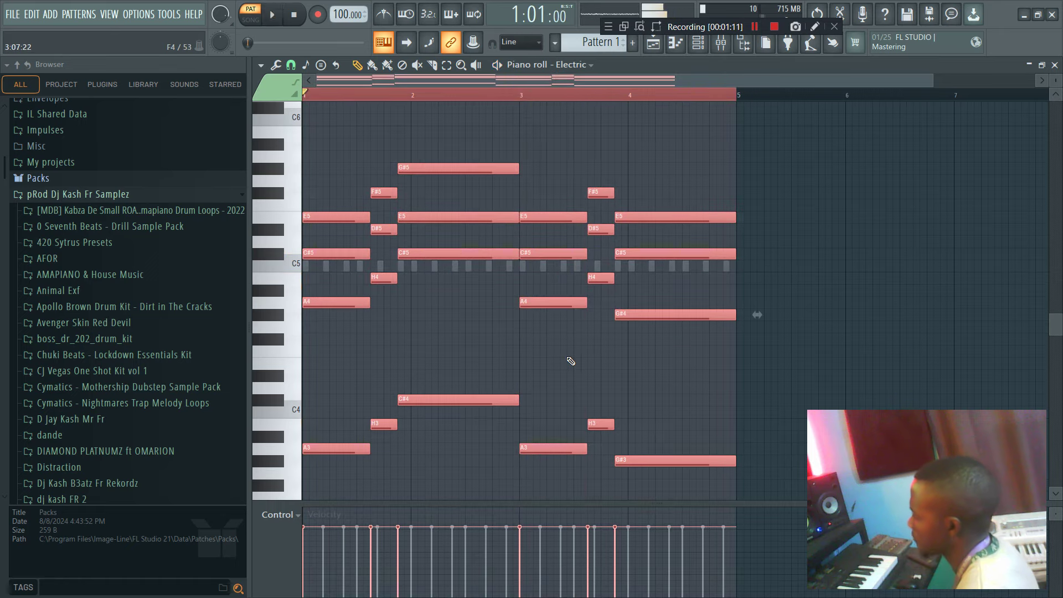
- Open the Brighter Humbucker Xtra channel's piano roll and place an A4 note at the start and a G#5 note in bar 1
{"action": "key", "text": "F6"}
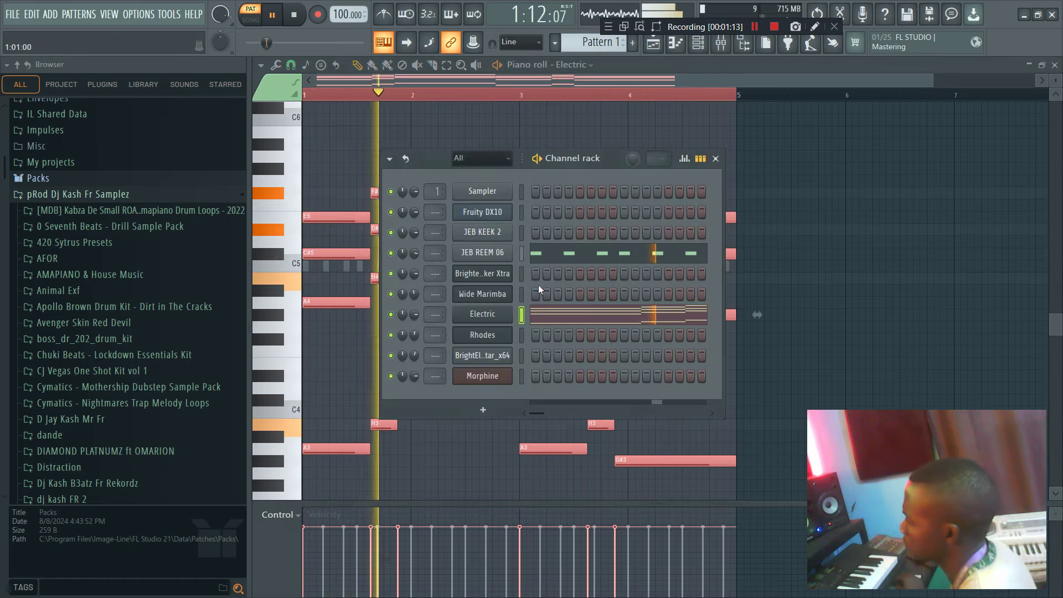
{"action": "right_click", "coordinate": [494, 276]}
{"action": "left_click", "coordinate": [515, 282]}
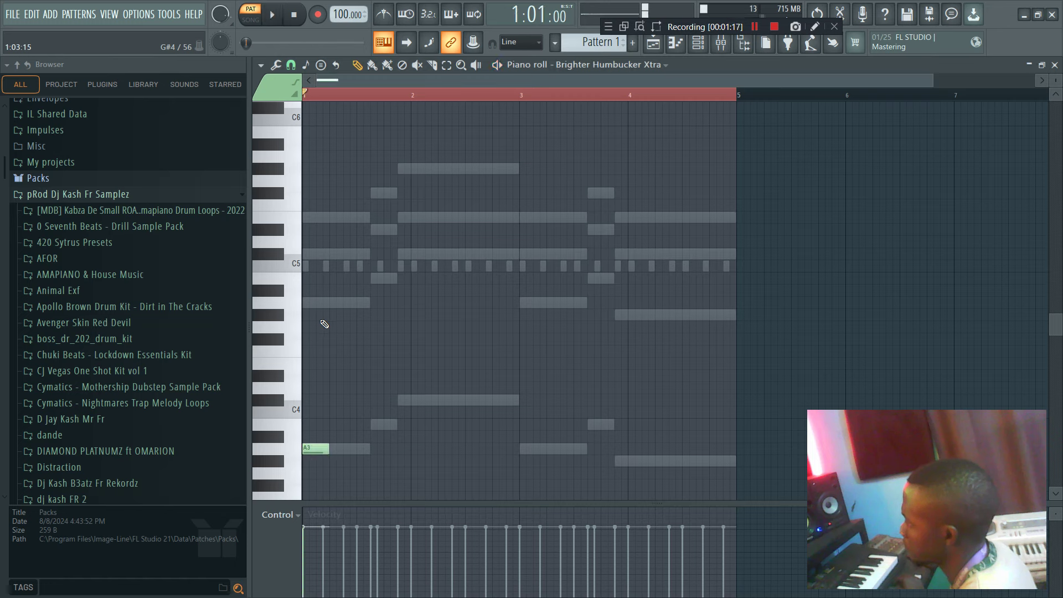
{"action": "key", "text": "space"}
{"action": "left_click", "coordinate": [322, 167]}
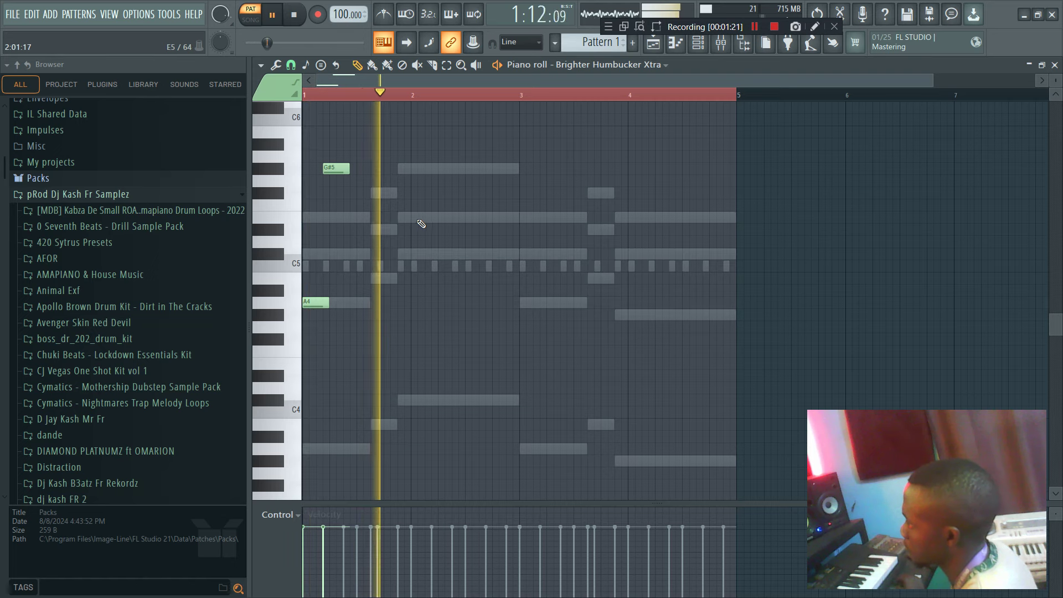
- Duplicate the A4 and G#5 notes into bar 2 and replace the copied A4 with G#4
{"action": "left_click_drag", "start_coordinate": [306, 332], "coordinate": [440, 167]}
{"action": "key", "text": "space"}
{"action": "key", "text": "space"}
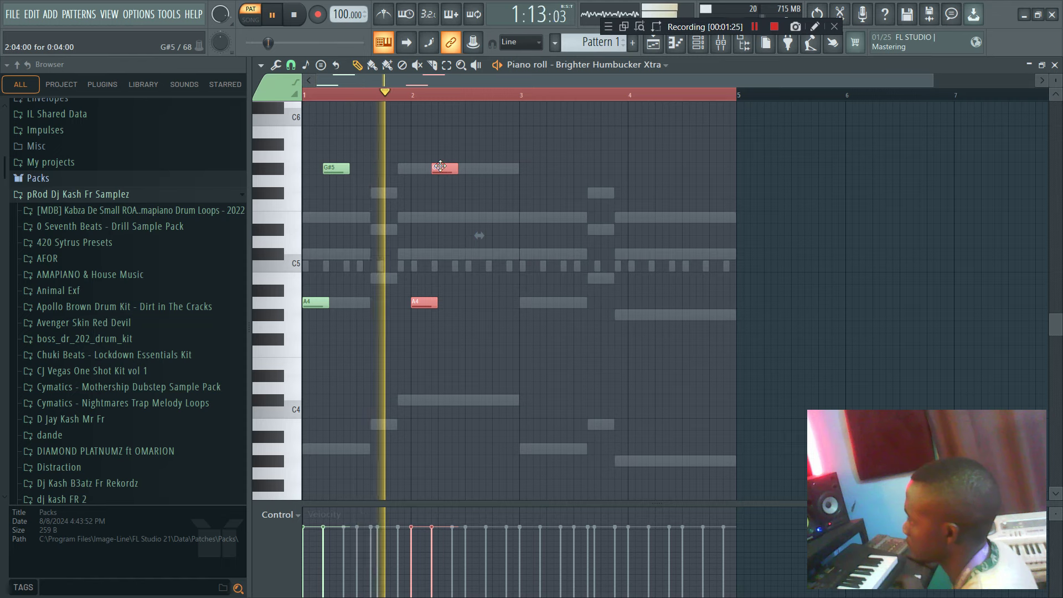
{"action": "key", "text": "space"}
{"action": "right_click", "coordinate": [422, 304]}
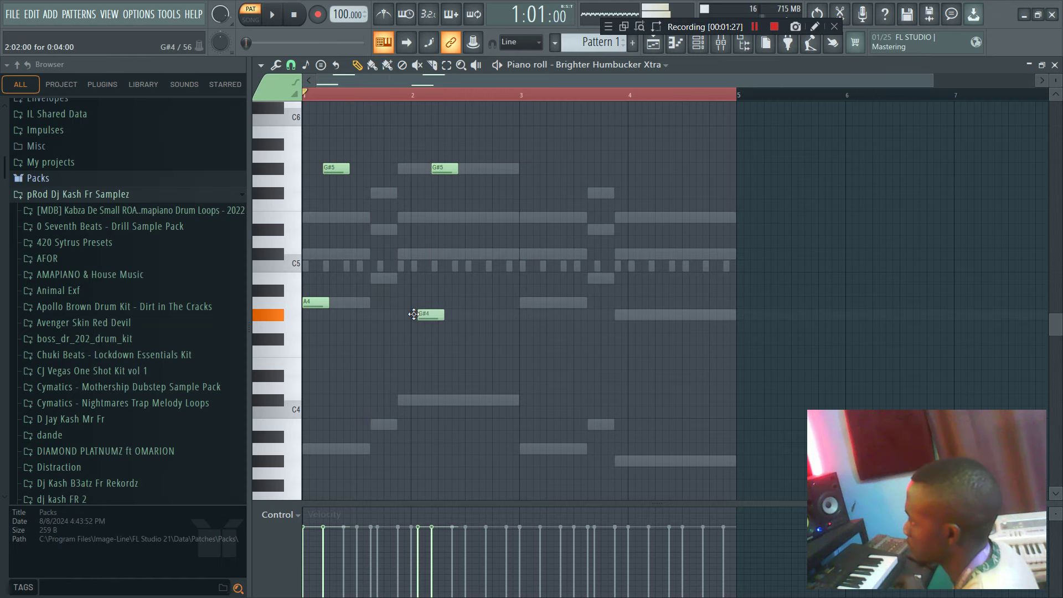
- Duplicate the two-bar Brighter Humbucker Xtra phrase into bars 3 and 4, removing the stray extra note
{"action": "left_click_drag", "start_coordinate": [520, 356], "coordinate": [300, 105]}
{"action": "left_click_drag", "start_coordinate": [342, 183], "coordinate": [559, 185]}
{"action": "left_click", "coordinate": [582, 172]}
{"action": "right_click", "coordinate": [589, 171]}
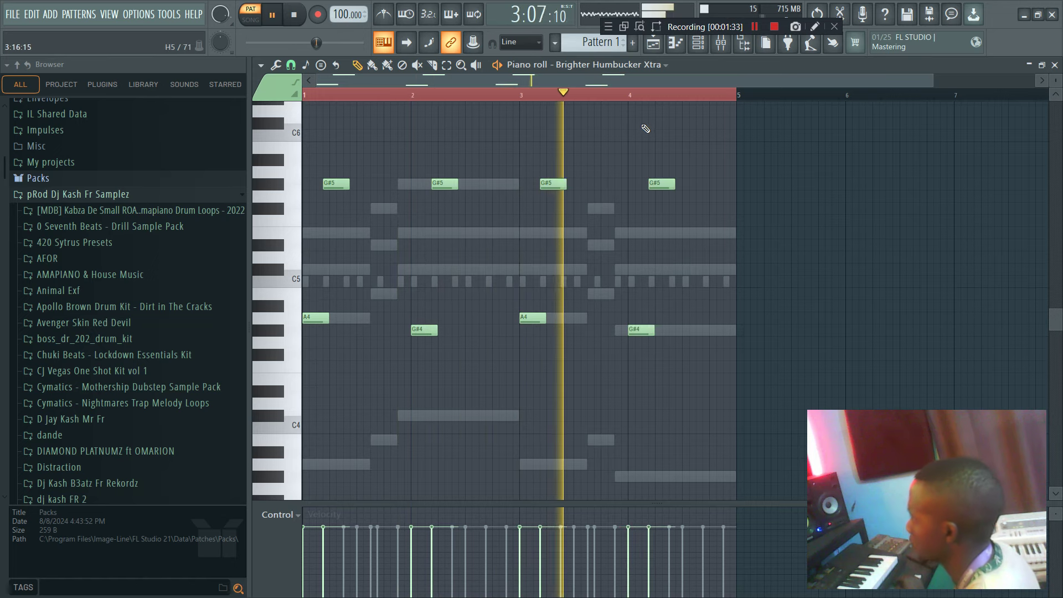
- Open the Wide Marimba channel's piano roll and place an E5 note at 1:04
{"action": "left_click", "coordinate": [698, 43]}
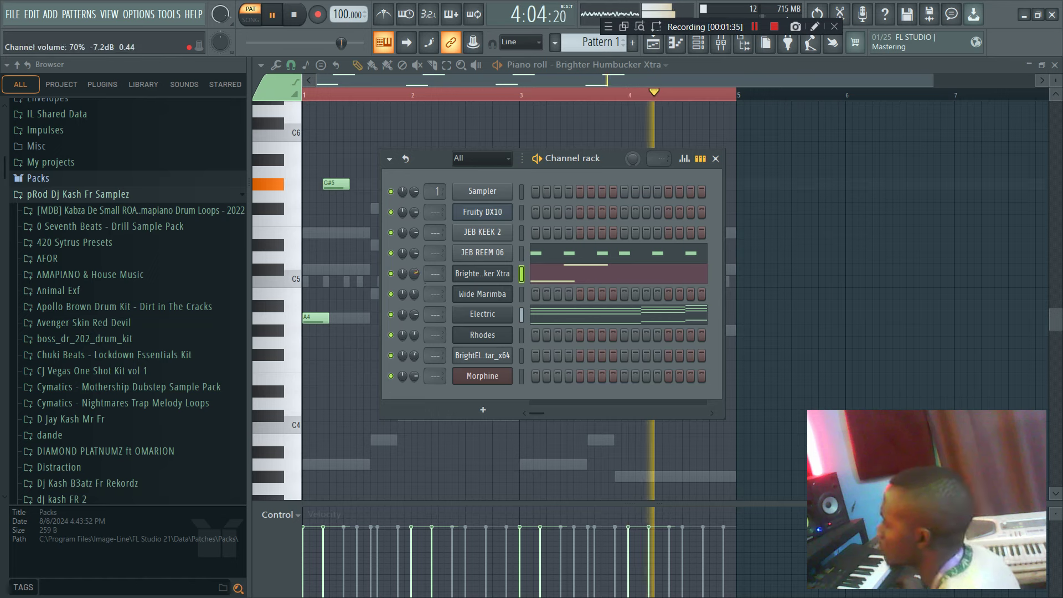
{"action": "right_click", "coordinate": [503, 297]}
{"action": "left_click", "coordinate": [537, 293]}
{"action": "key", "text": "space"}
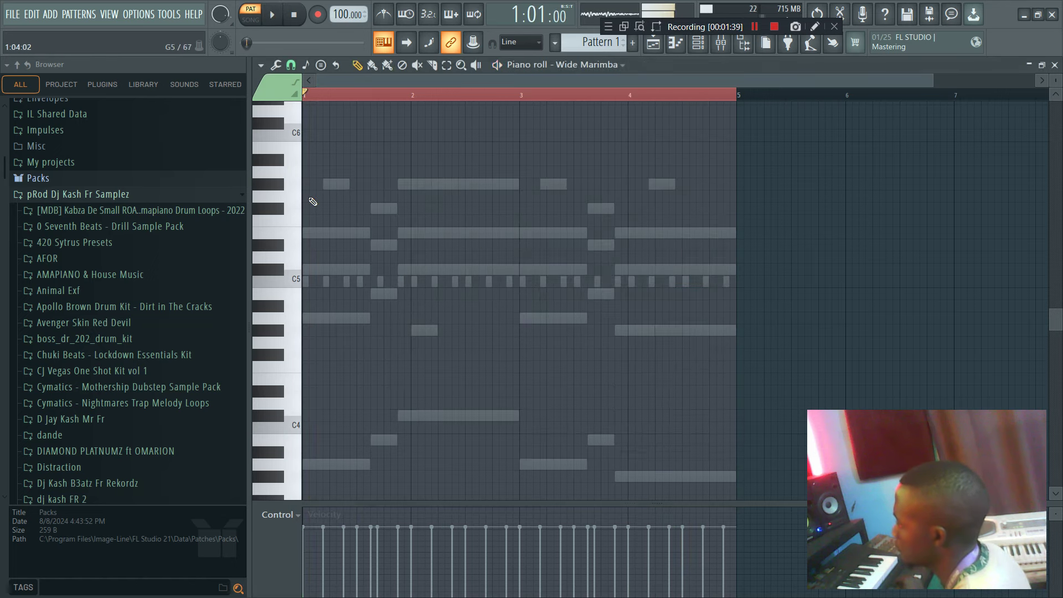
{"action": "key", "text": "space"}
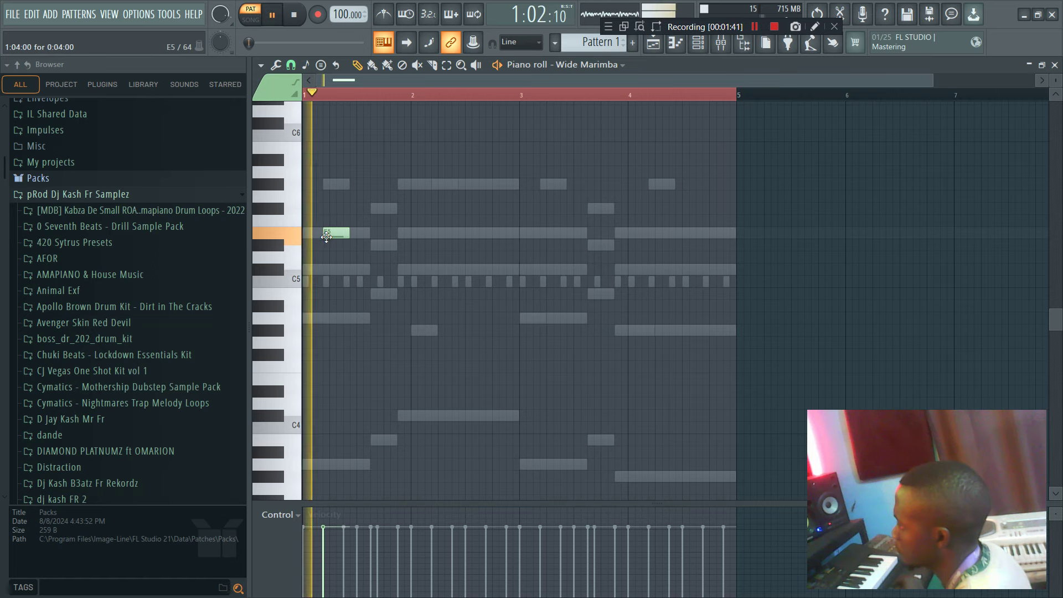
- Add an E5 note at 1:11 and two more at the matching positions in bar 2
{"action": "key", "text": "space"}
{"action": "left_click", "coordinate": [371, 235]}
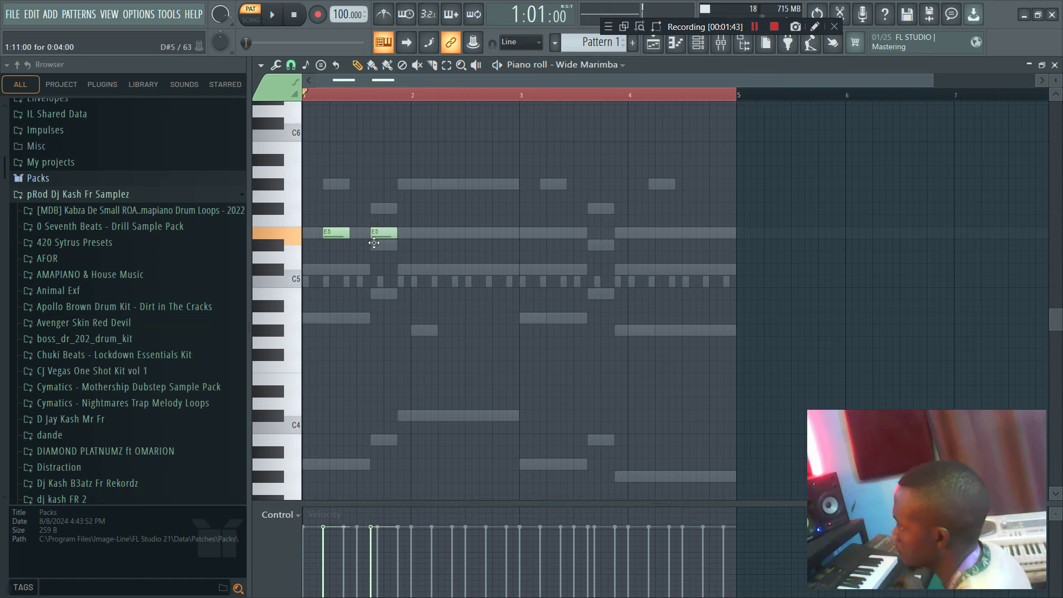
{"action": "left_click_drag", "start_coordinate": [375, 248], "coordinate": [367, 236]}
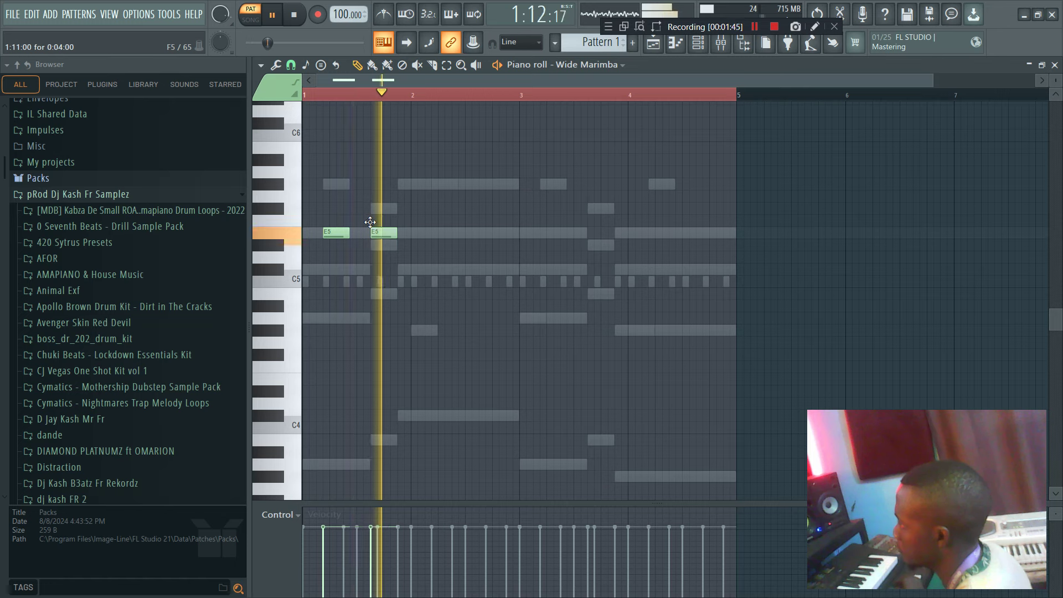
{"action": "key", "text": "space"}
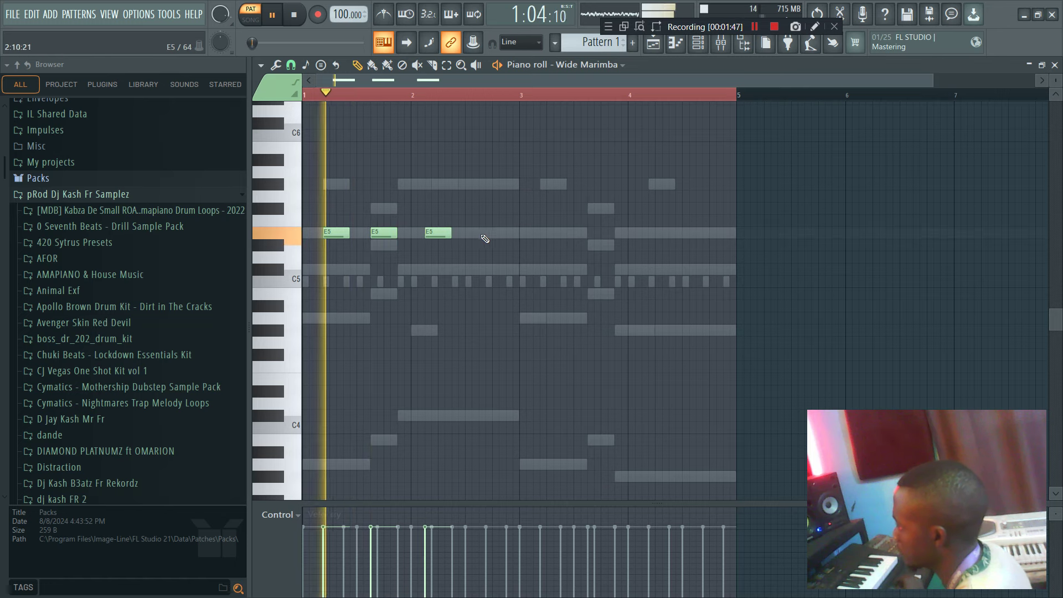
{"action": "left_click_drag", "start_coordinate": [440, 231], "coordinate": [483, 237]}
{"action": "left_click", "coordinate": [476, 233]}
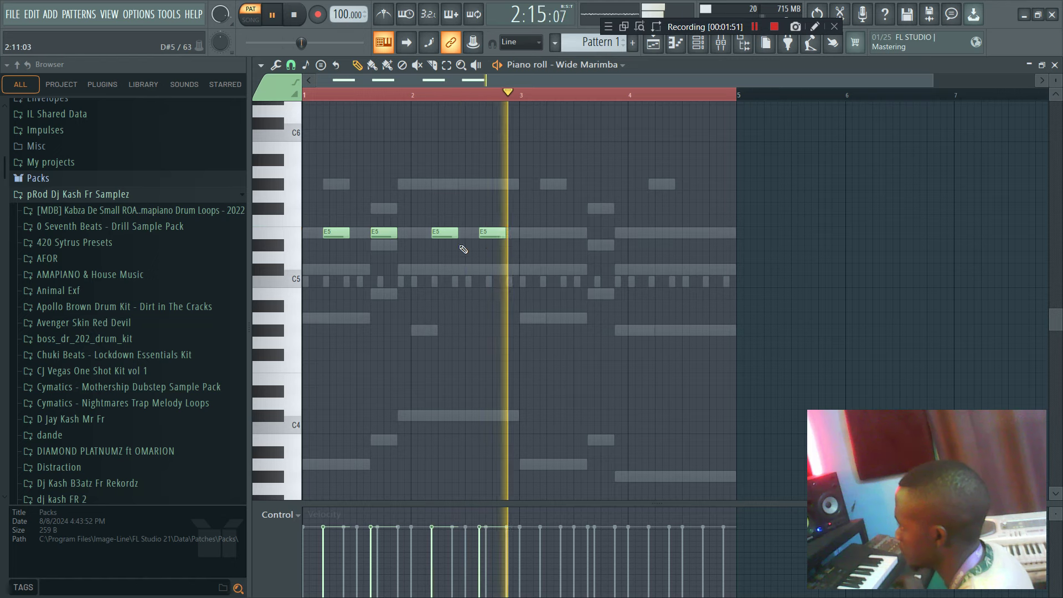
- Duplicate the Wide Marimba E5 notes down to C#5, then duplicate the two-bar pattern into bars 3 and 4
{"action": "key", "text": "ctrl+a"}
{"action": "left_click_drag", "start_coordinate": [494, 276], "coordinate": [500, 276]}
{"action": "left_click", "coordinate": [549, 233]}
{"action": "right_click", "coordinate": [549, 233]}
{"action": "left_click_drag", "start_coordinate": [567, 306], "coordinate": [344, 202]}
{"action": "key", "text": "ctrl+b"}
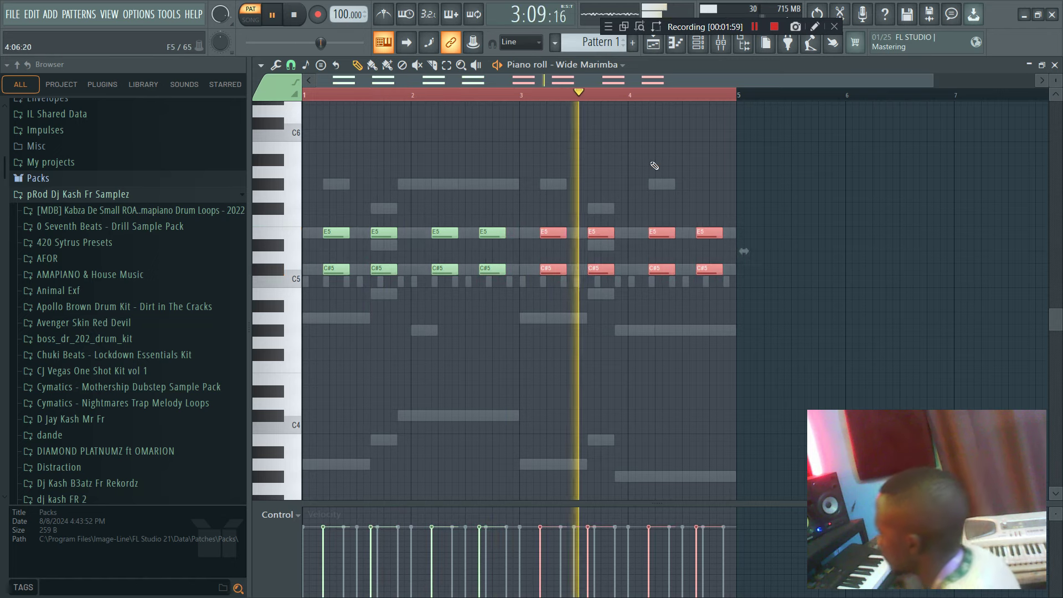
- Open the Morphine channel's piano roll and stop playback
{"action": "key", "text": "F6"}
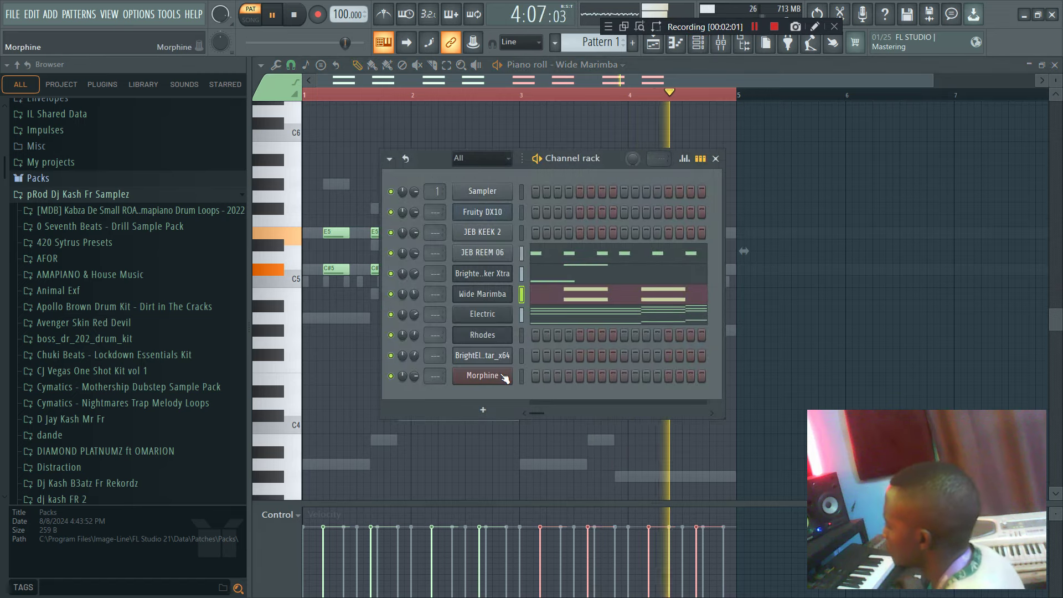
{"action": "left_click", "coordinate": [482, 376]}
{"action": "key", "text": "F6"}
{"action": "right_click", "coordinate": [507, 372]}
{"action": "left_click", "coordinate": [550, 374]}
{"action": "key", "text": "space"}
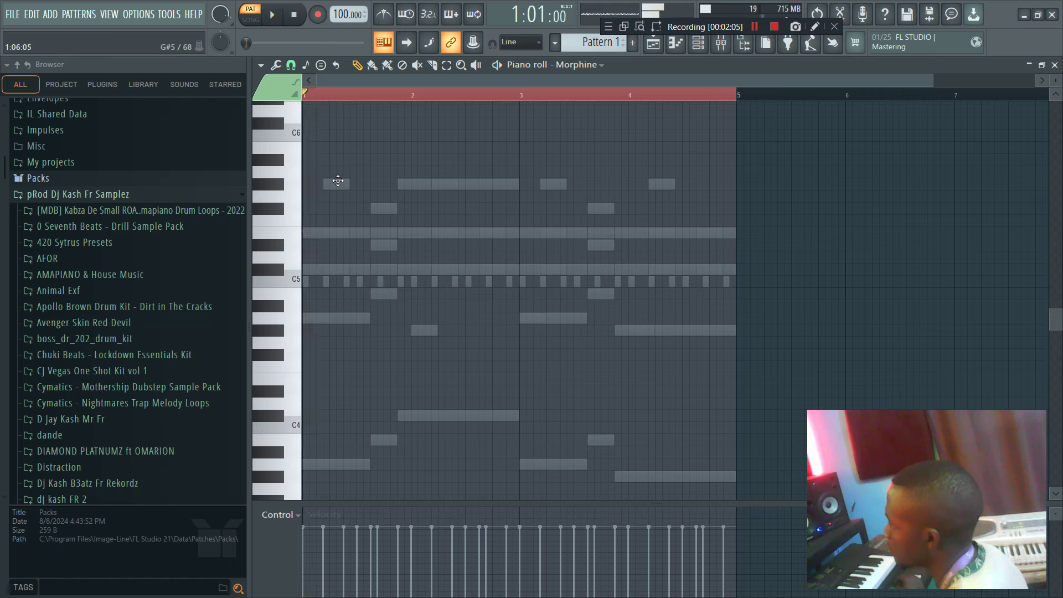
- Draw a melody from 1:07 with three G#5, two F#5 and one E5 note, and duplicate it two bars further on
{"action": "left_click_drag", "start_coordinate": [370, 183], "coordinate": [346, 187]}
{"action": "key", "text": "space"}
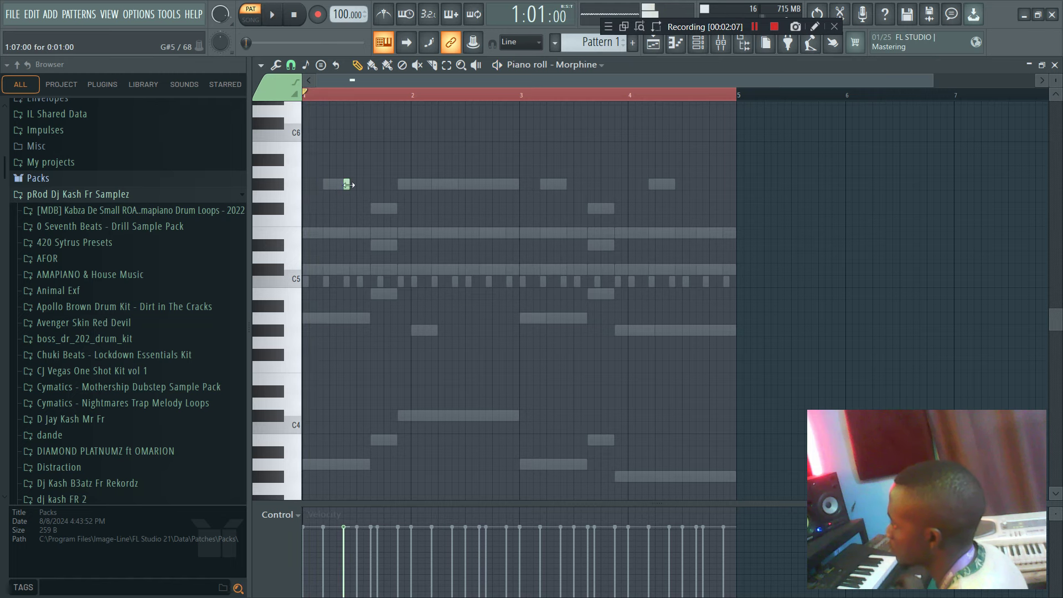
{"action": "key", "text": "space"}
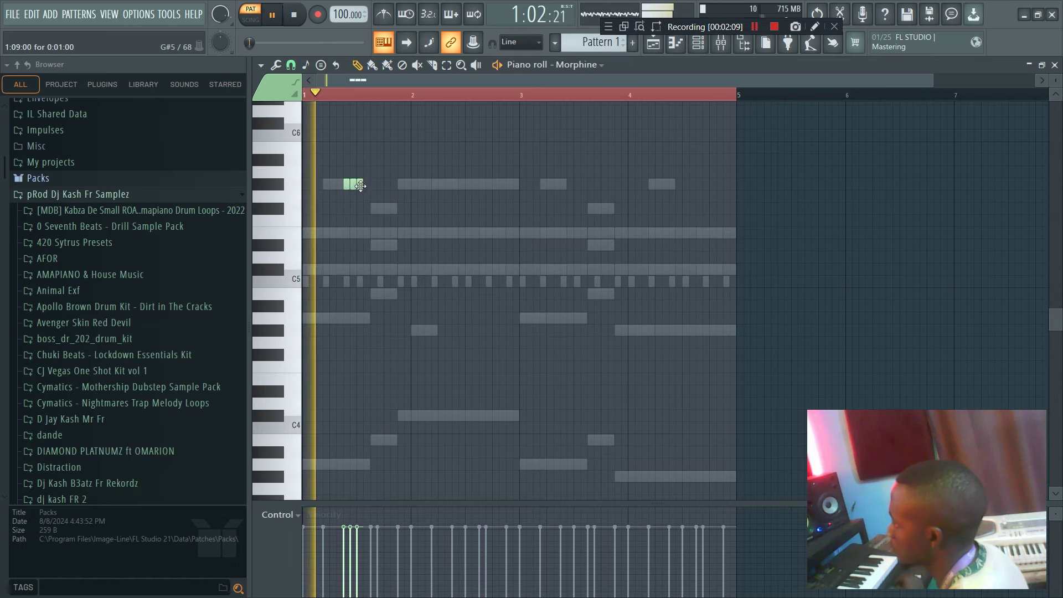
{"action": "key", "text": "space"}
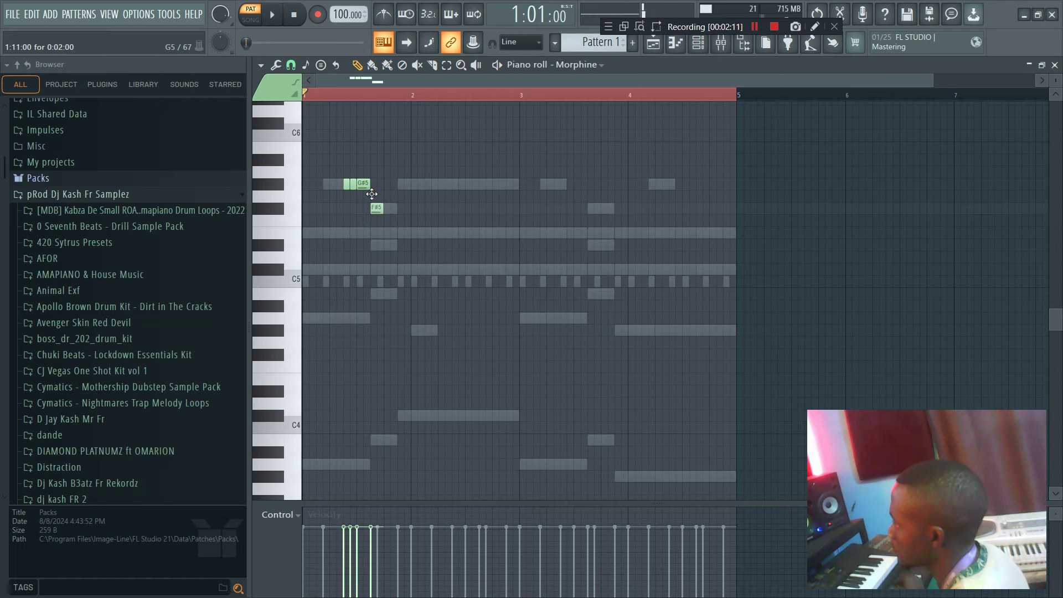
{"action": "key", "text": "space"}
{"action": "key", "text": "space"}
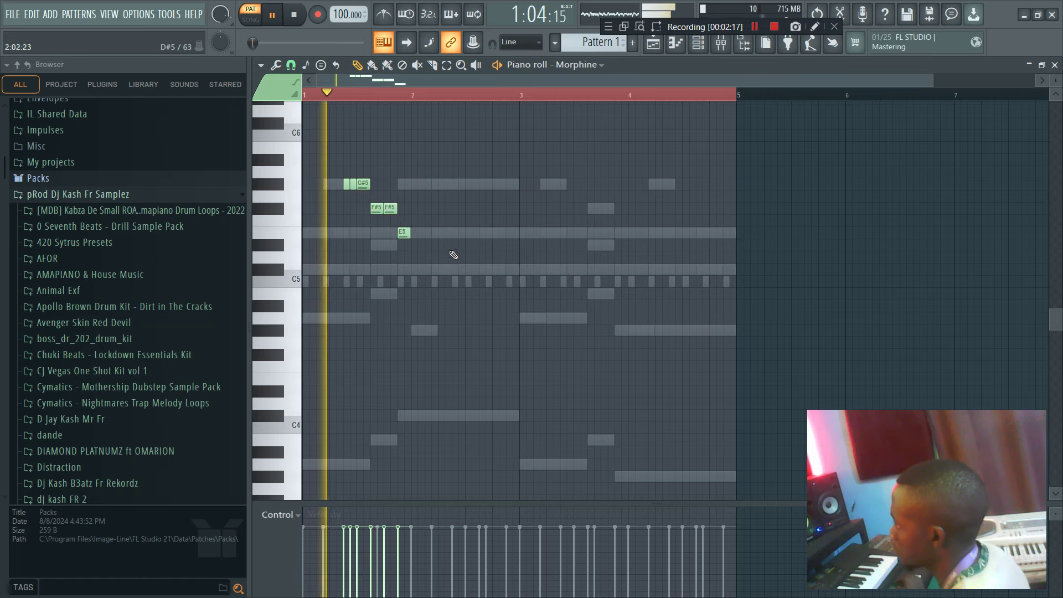
{"action": "key", "text": "ctrl+a"}
{"action": "left_click_drag", "start_coordinate": [362, 184], "coordinate": [577, 186]}
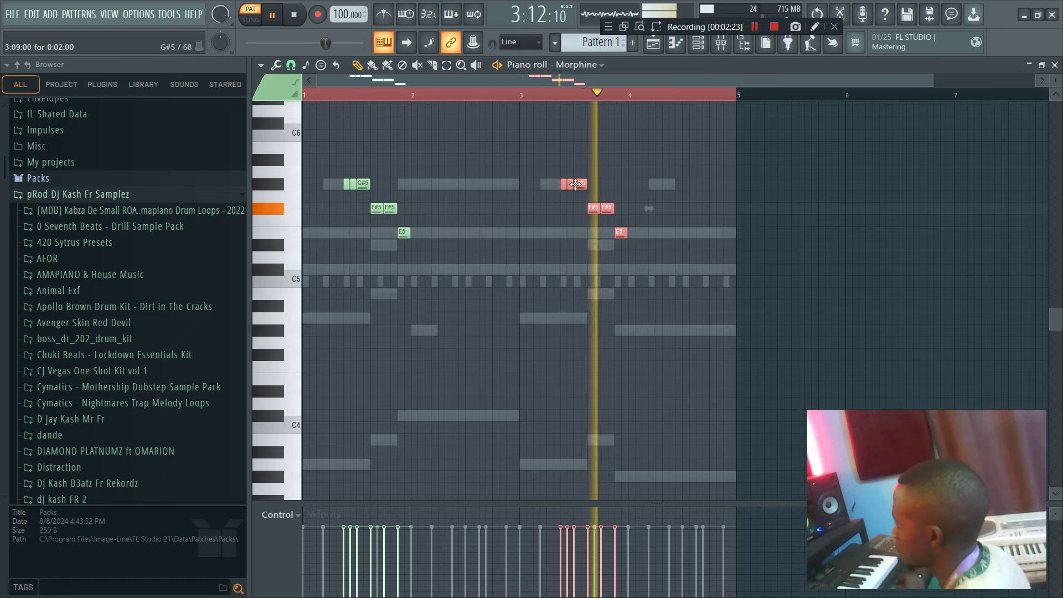
- Save the project as SDDDDDFF in a new project folder
{"action": "left_click", "coordinate": [698, 43]}
{"action": "key", "text": "ctrl+s"}
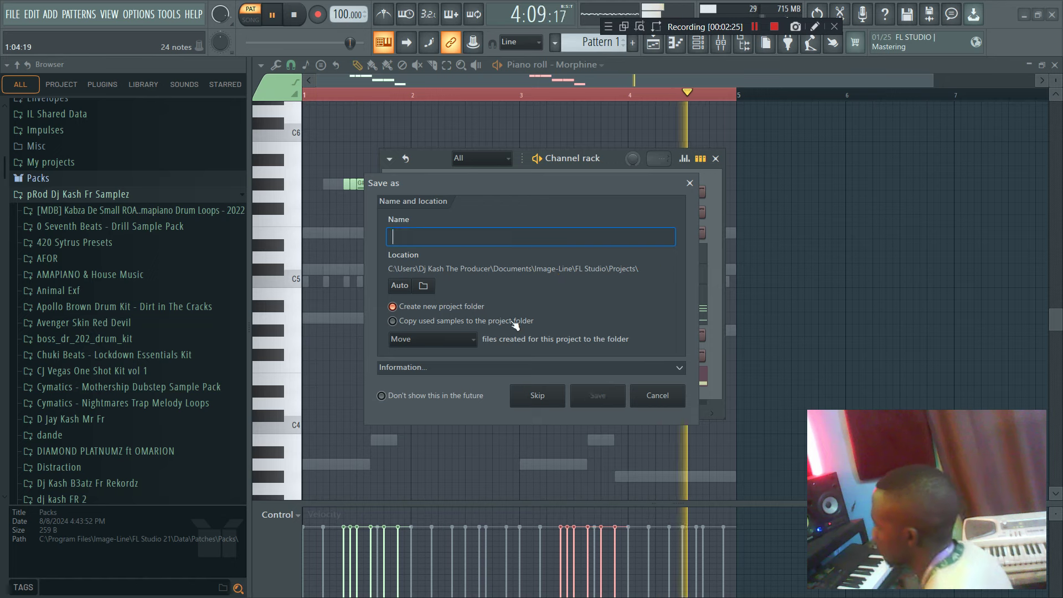
{"action": "type", "text": "SDDDDDFF"}
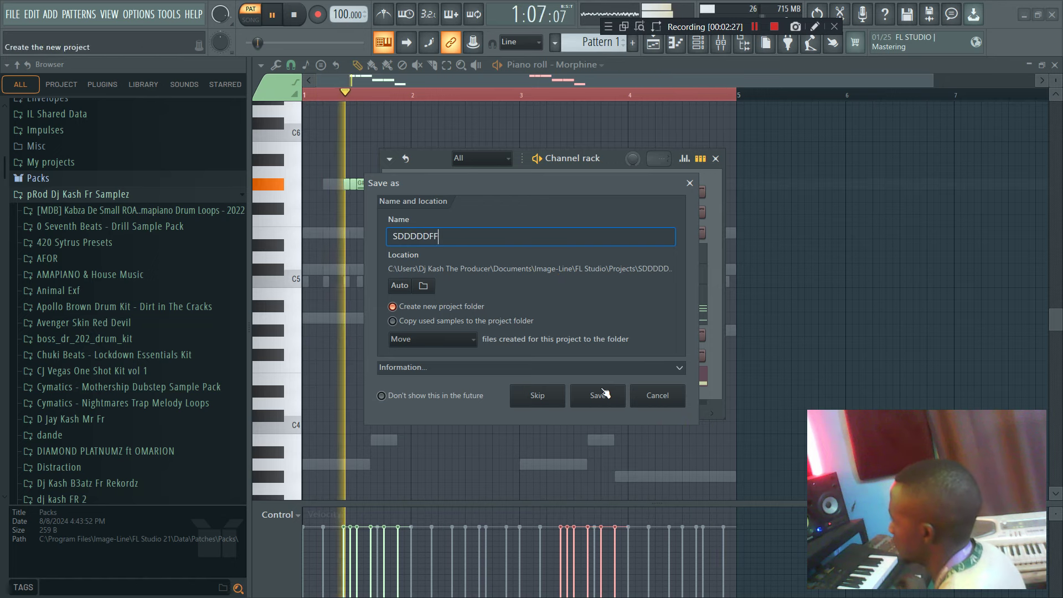
{"action": "left_click", "coordinate": [606, 394]}
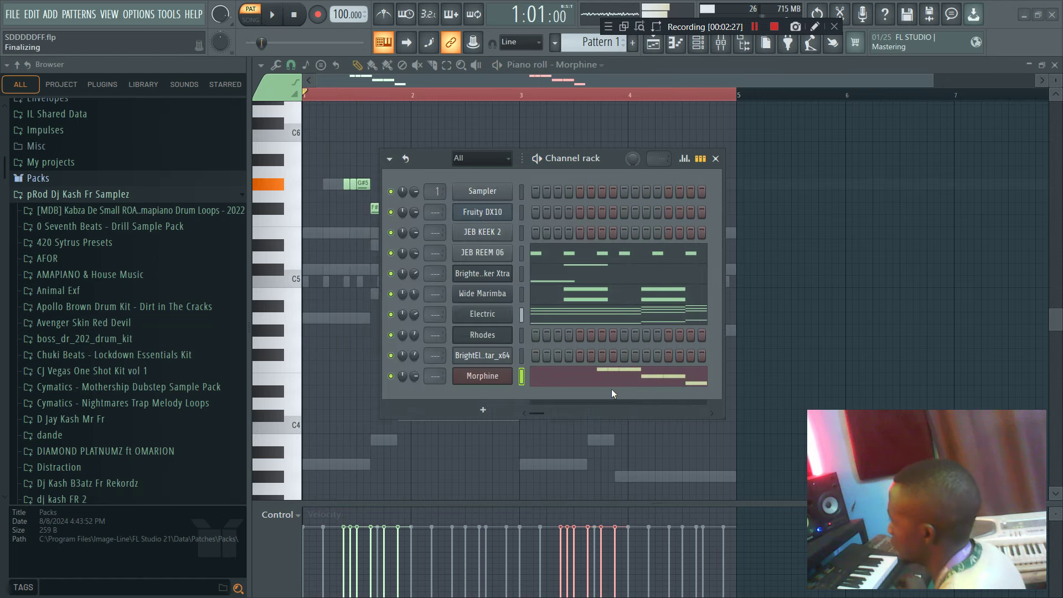
- Play the pattern with the drum, BrightElectricGuitar and Morphine channels muted, and raise the Wide Marimba channel's volume
{"action": "left_click", "coordinate": [391, 315]}
{"action": "key", "text": "space"}
{"action": "left_click", "coordinate": [392, 335]}
{"action": "left_click_drag", "start_coordinate": [414, 294], "coordinate": [414, 285]}
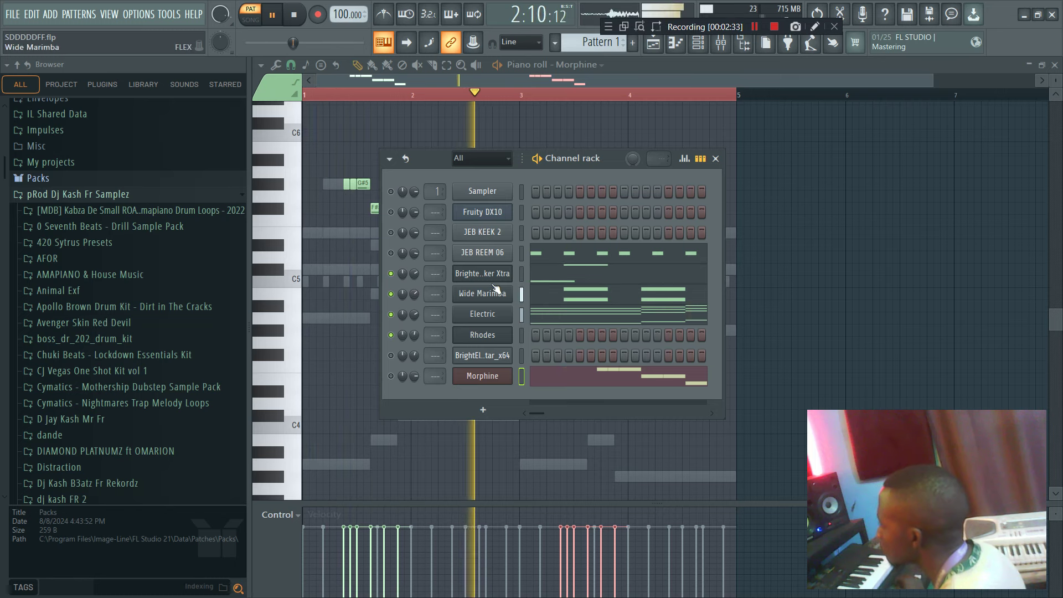
{"action": "left_click", "coordinate": [521, 271]}
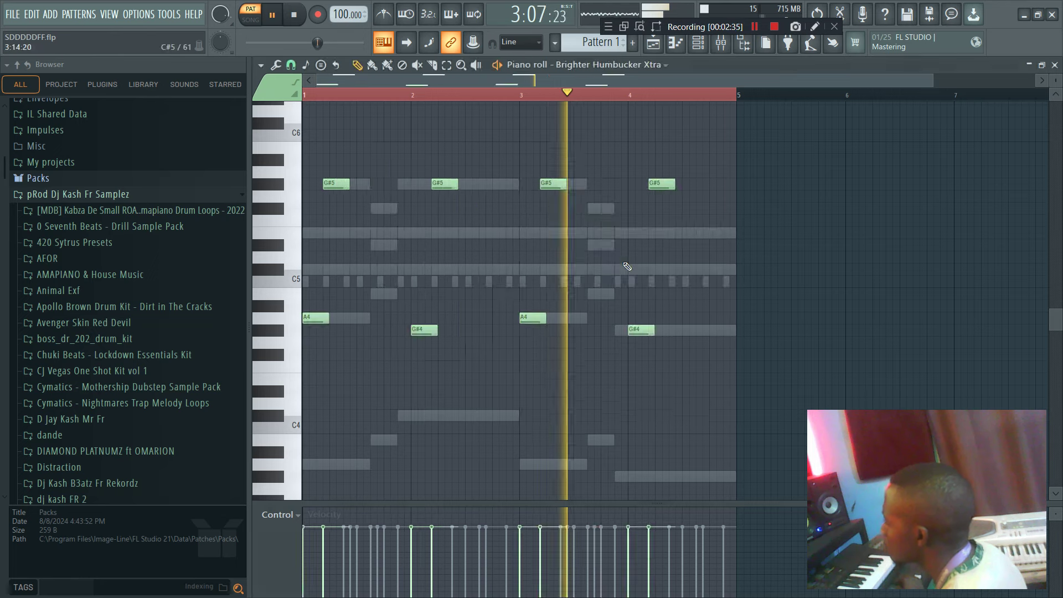
{"action": "key", "text": "F6"}
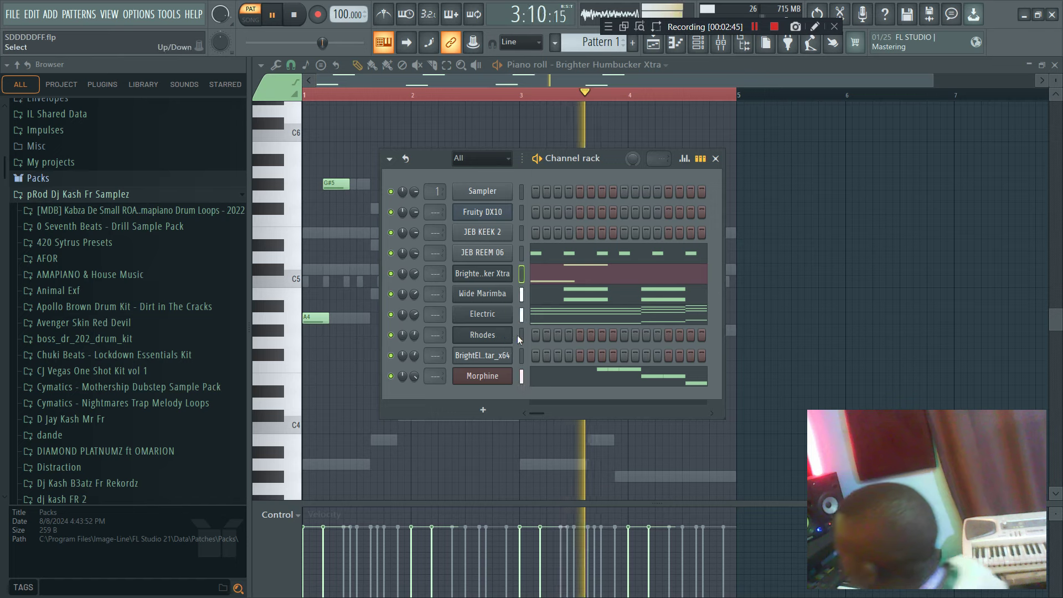
- Fill every fourth step of the JEB KEEK 2 channel while the pattern plays
{"action": "left_click", "coordinate": [483, 376]}
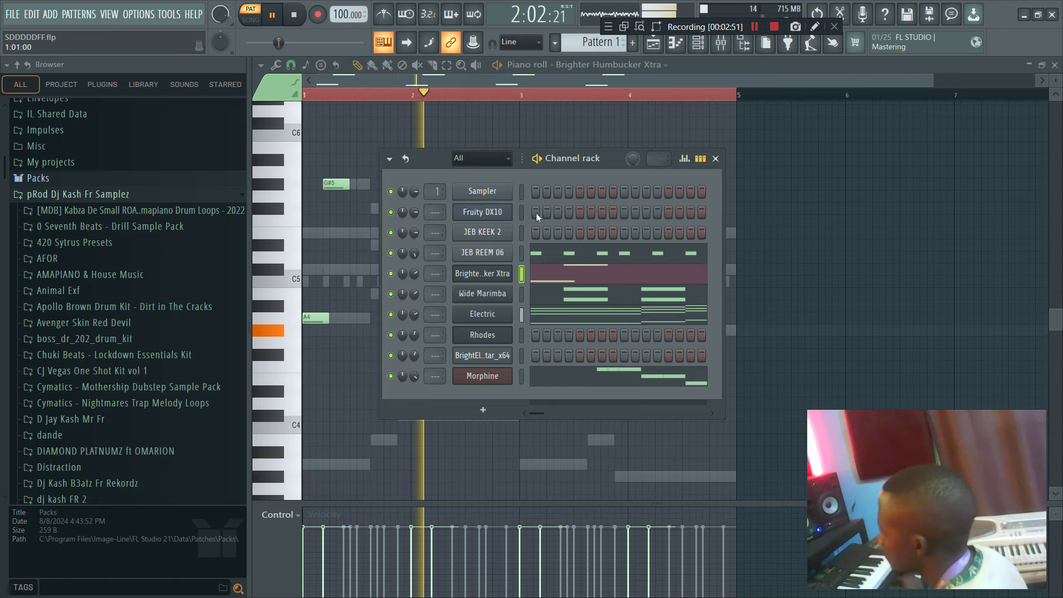
{"action": "key", "text": "space"}
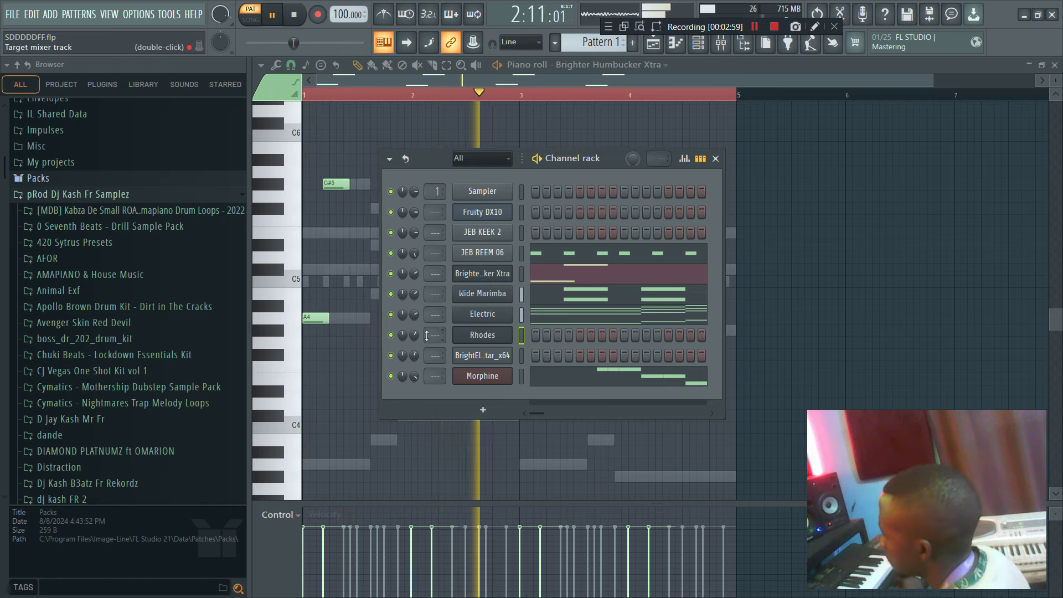
{"action": "right_click", "coordinate": [492, 236]}
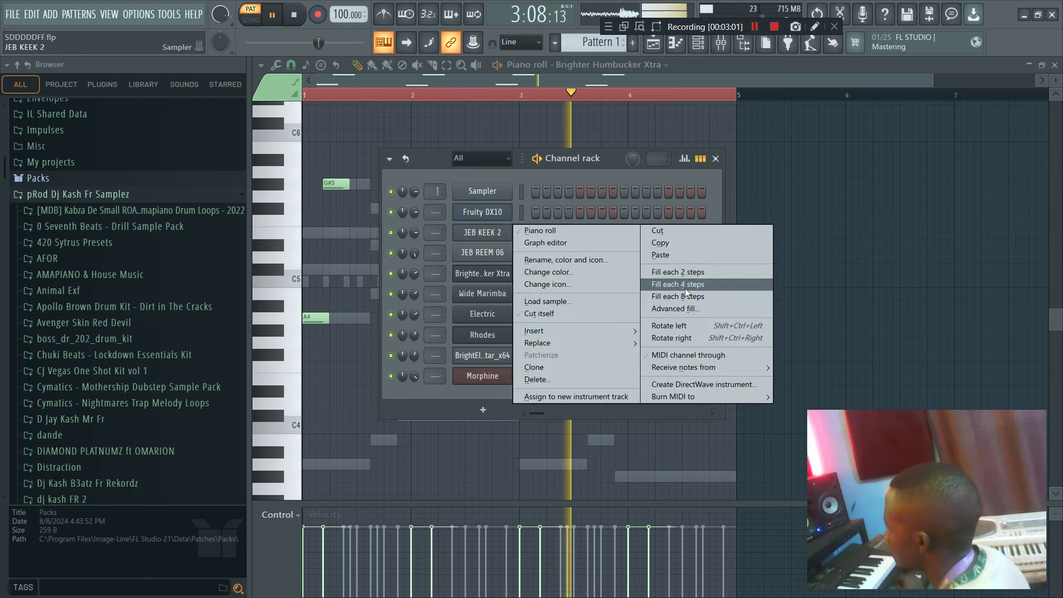
{"action": "left_click", "coordinate": [686, 288]}
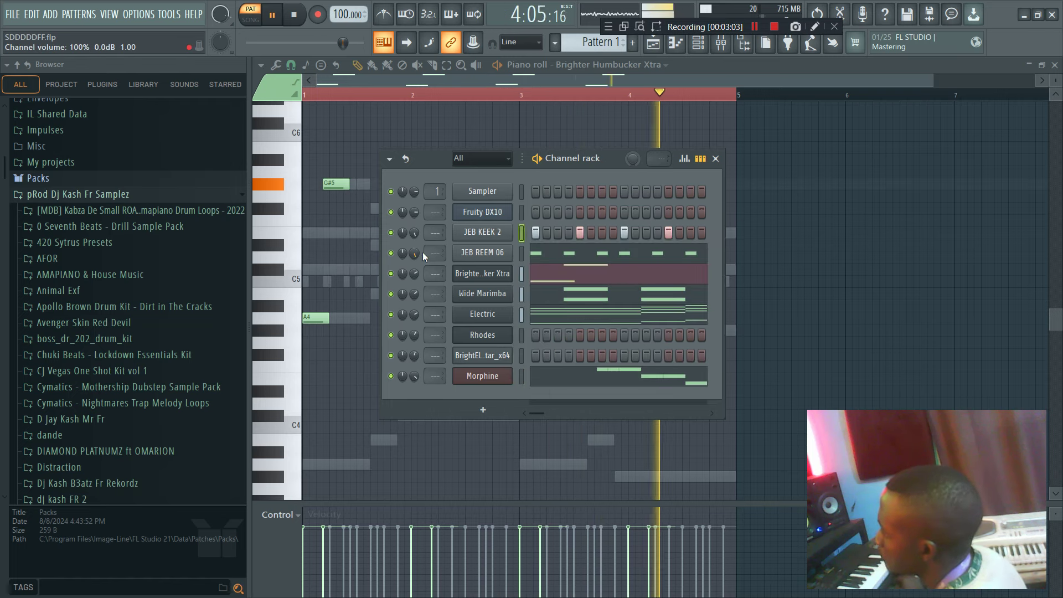
- Normalize the JEB REEM 06 sample and lower its channel volume
{"action": "left_click", "coordinate": [486, 255]}
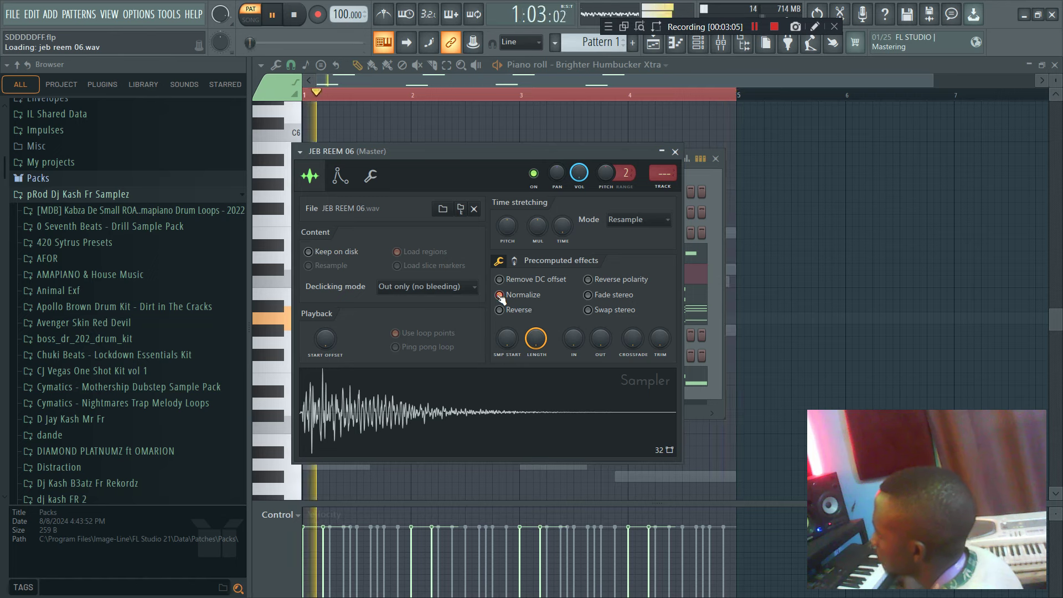
{"action": "left_click", "coordinate": [675, 152]}
{"action": "left_click_drag", "start_coordinate": [414, 253], "coordinate": [414, 262]}
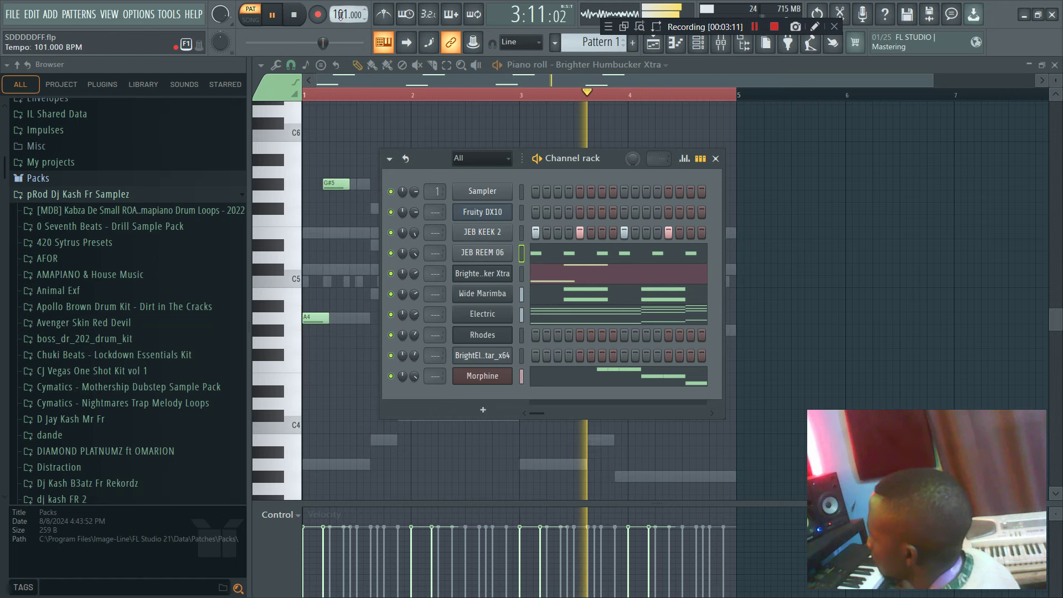
- Add the Strings Solo preset from the Orchestral instruments pack as a new channel and move its plugin window out of the way
{"action": "left_click", "coordinate": [46, 179]}
{"action": "left_click", "coordinate": [51, 194]}
{"action": "scroll", "coordinate": [97, 302], "scroll_direction": "down", "scroll_amount": 5}
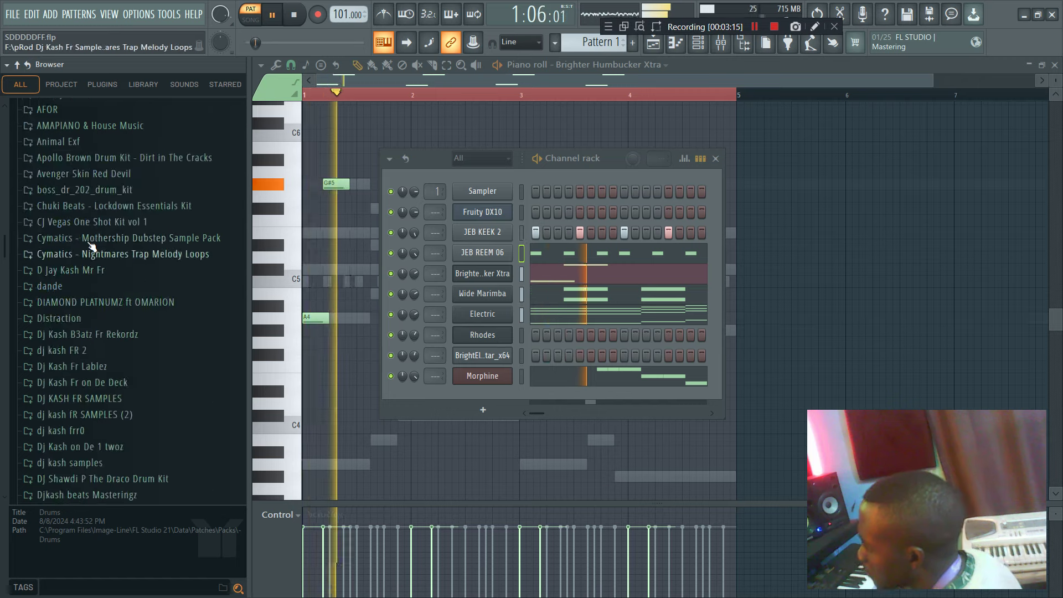
{"action": "scroll", "coordinate": [91, 242], "scroll_direction": "up", "scroll_amount": 3}
{"action": "left_click", "coordinate": [77, 202]}
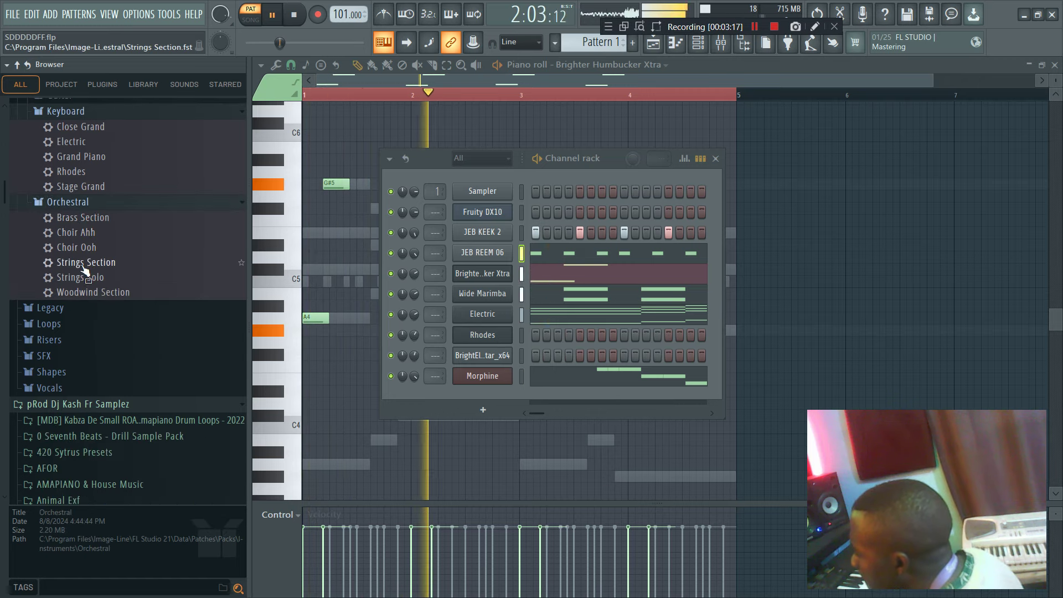
{"action": "left_click_drag", "start_coordinate": [83, 263], "coordinate": [487, 397]}
{"action": "left_click_drag", "start_coordinate": [107, 293], "coordinate": [103, 279]}
{"action": "left_click_drag", "start_coordinate": [104, 278], "coordinate": [342, 340]}
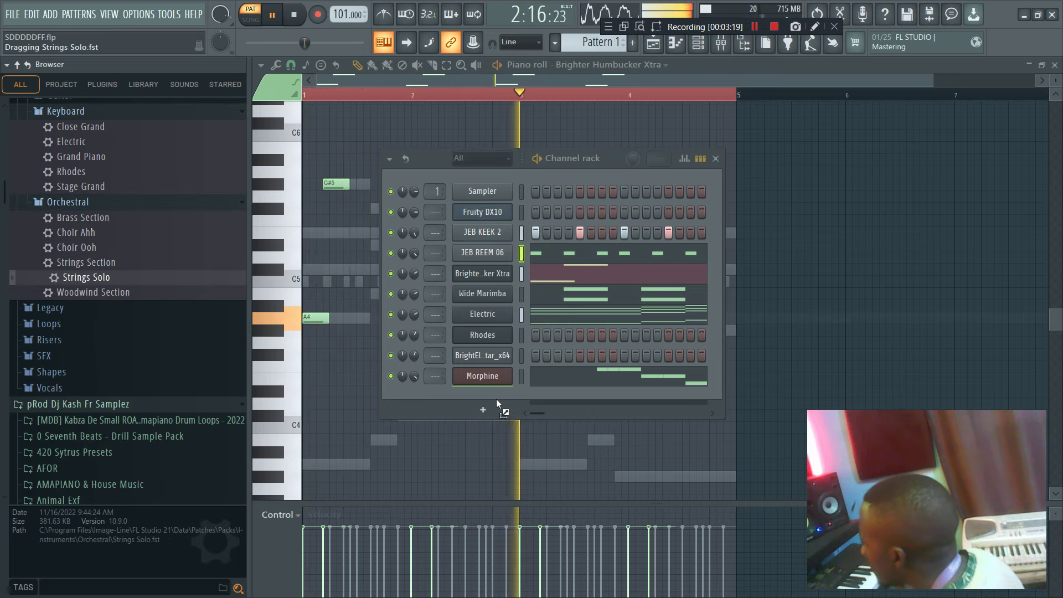
{"action": "left_click_drag", "start_coordinate": [496, 399], "coordinate": [496, 400]}
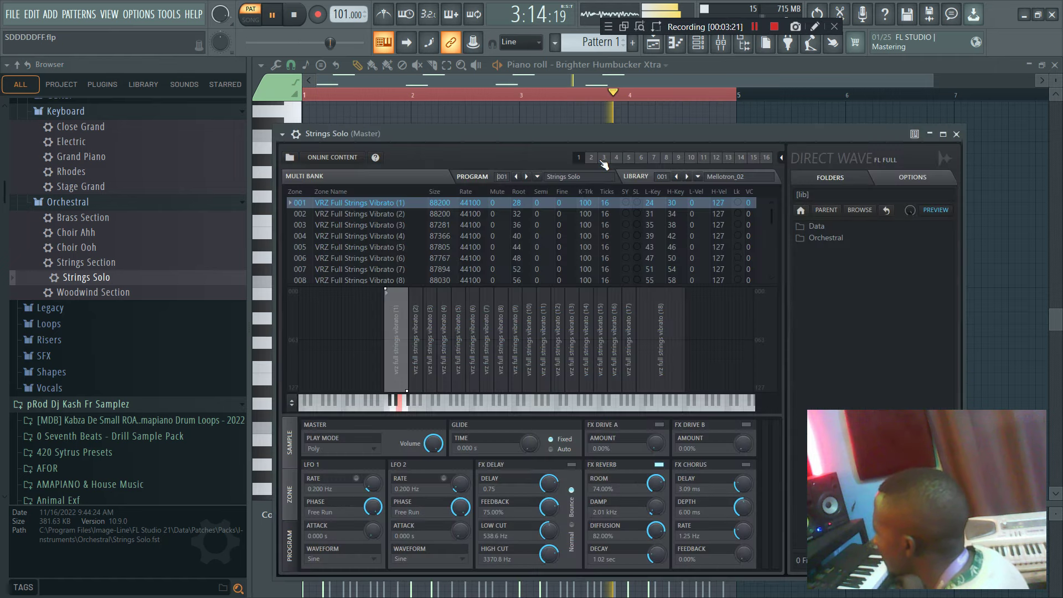
{"action": "left_click_drag", "start_coordinate": [609, 139], "coordinate": [659, 515]}
- Copy the Electric channel's chord notes into the Strings Solo channel and play the result
{"action": "right_click", "coordinate": [471, 396]}
{"action": "left_click", "coordinate": [649, 421]}
{"action": "right_click", "coordinate": [490, 315]}
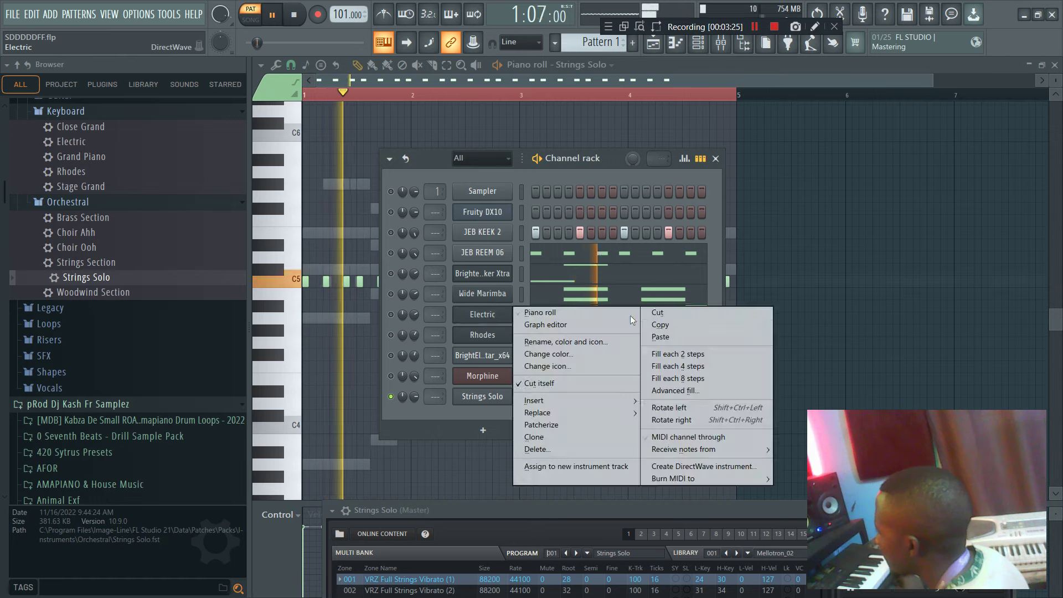
{"action": "left_click", "coordinate": [666, 326]}
{"action": "key", "text": "space"}
{"action": "right_click", "coordinate": [482, 393]}
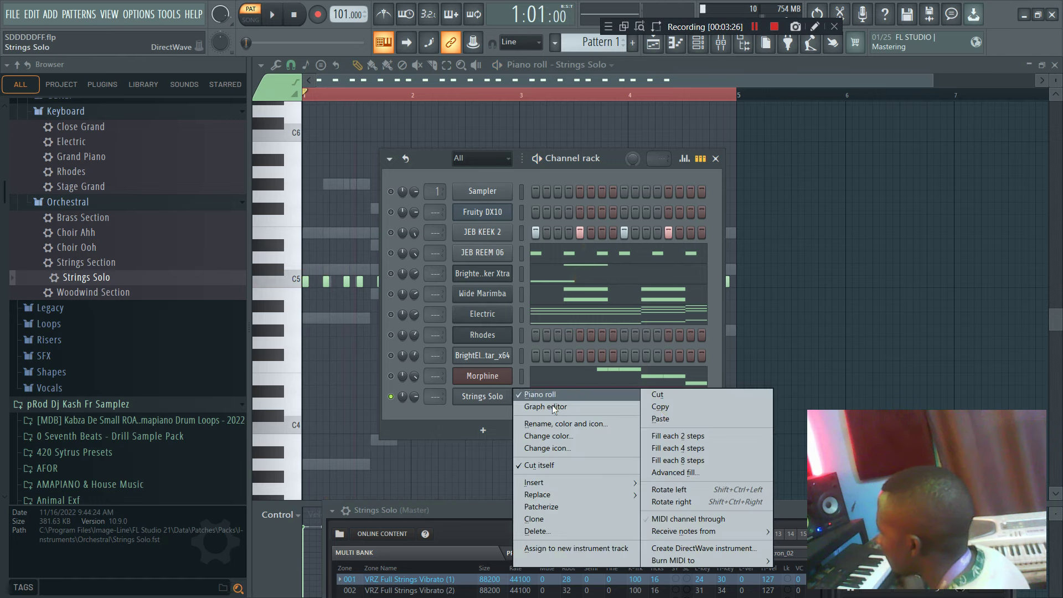
{"action": "left_click", "coordinate": [659, 419]}
{"action": "key", "text": "space"}
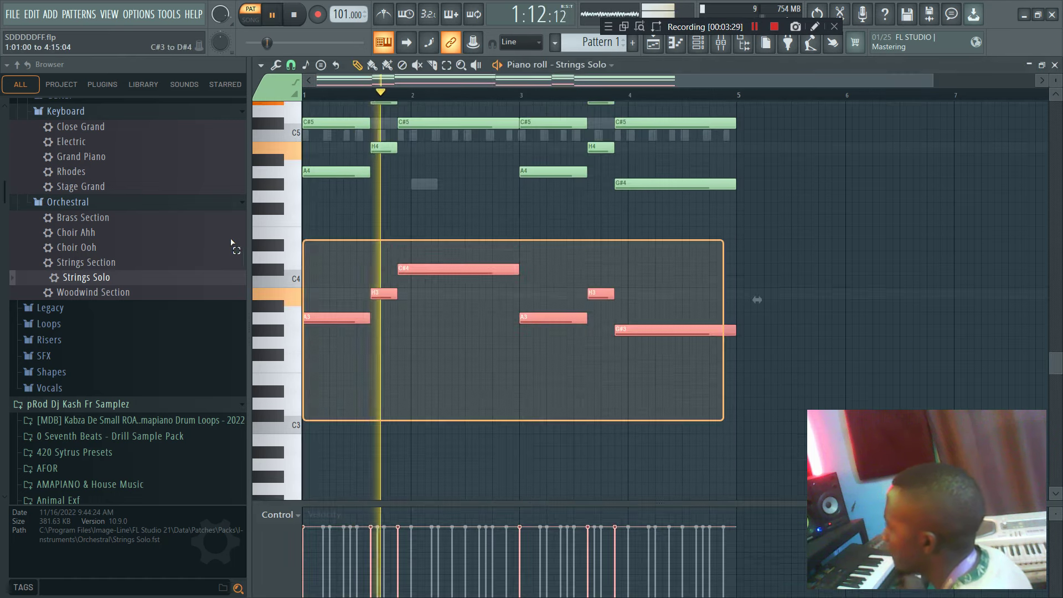
- Delete the low bass notes between G#3 and C#4 from the Strings Solo part
{"action": "left_click_drag", "start_coordinate": [235, 245], "coordinate": [235, 245]}
{"action": "scroll", "coordinate": [463, 256], "scroll_direction": "up", "scroll_amount": 3}
{"action": "key", "text": "Delete"}
- Adjust the Strings Solo channel's volume, then unsolo it so all channels play together
{"action": "left_click", "coordinate": [699, 44]}
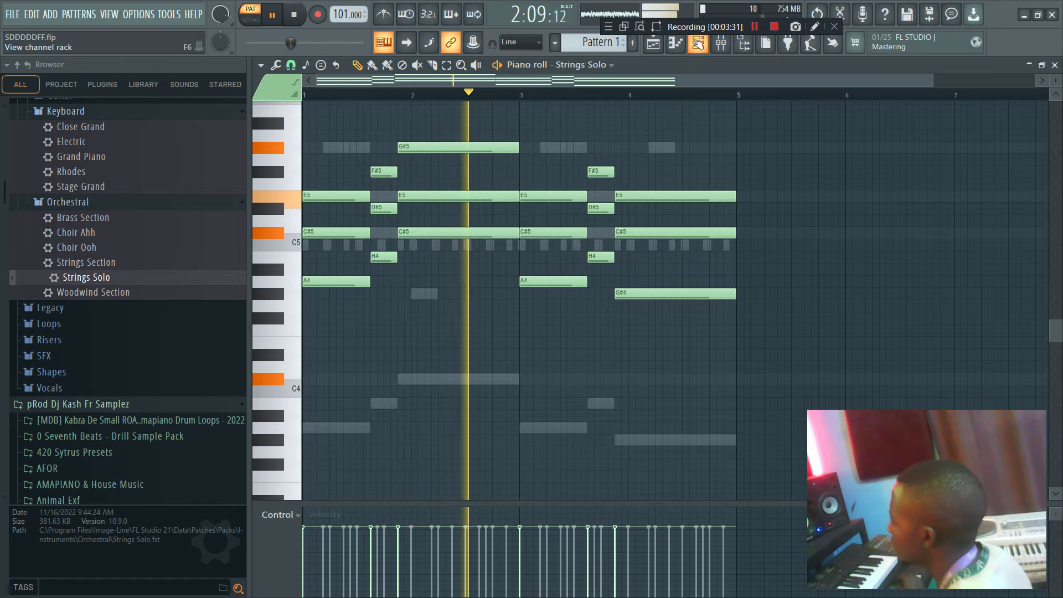
{"action": "left_click", "coordinate": [698, 43]}
{"action": "mouse_move", "coordinate": [414, 397]}
{"action": "left_mouse_down"}
{"action": "mouse_move", "coordinate": [414, 407]}
{"action": "mouse_move", "coordinate": [416, 399]}
{"action": "left_mouse_up"}
{"action": "right_click", "coordinate": [392, 397]}
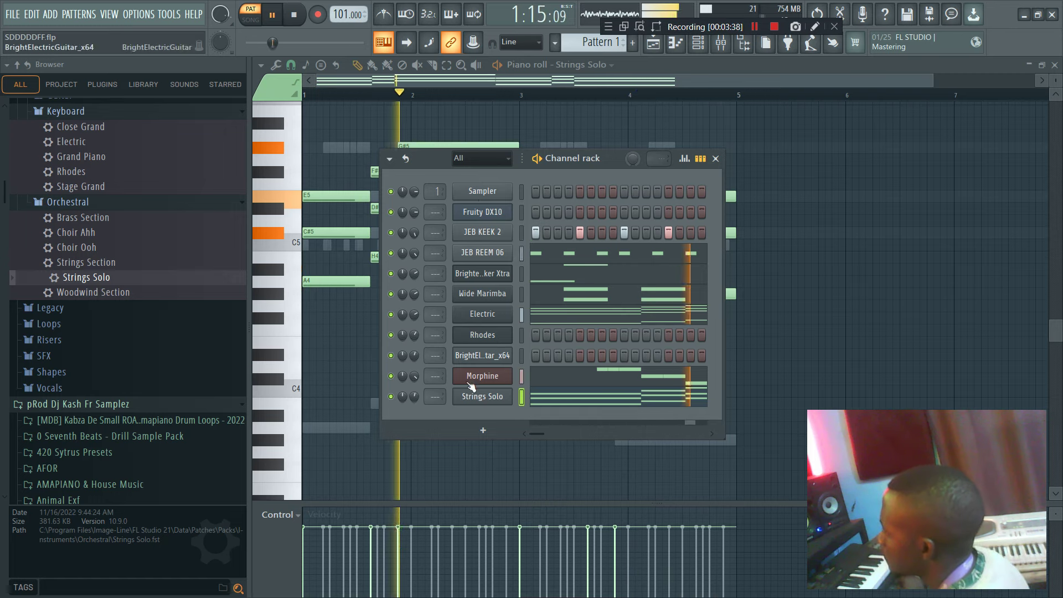
{"action": "left_click", "coordinate": [496, 401]}
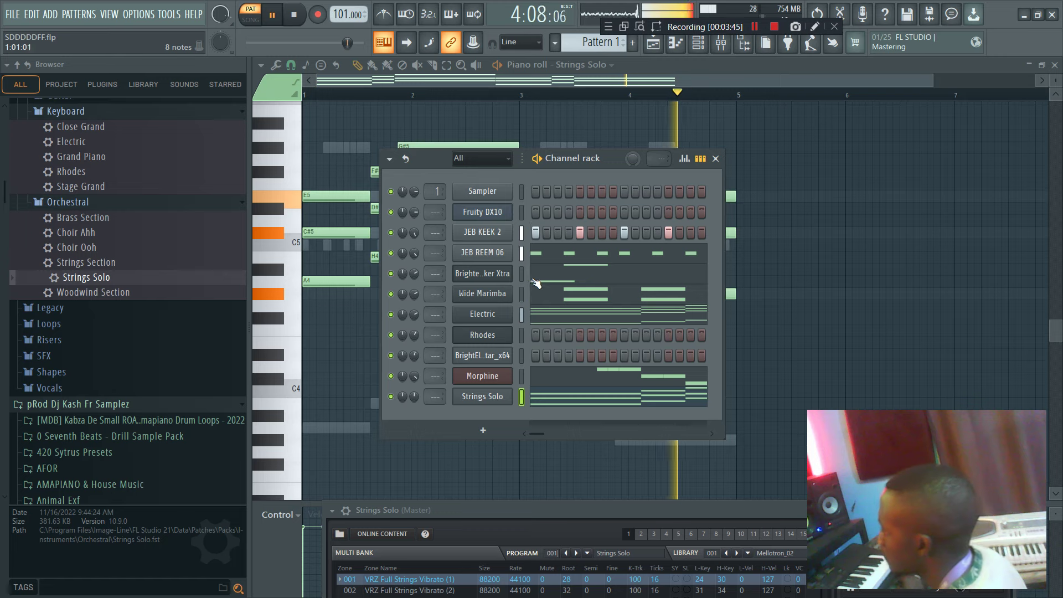
- Add a 3x Osc channel and lower the coarse pitch of its first oscillator
{"action": "left_click", "coordinate": [483, 432]}
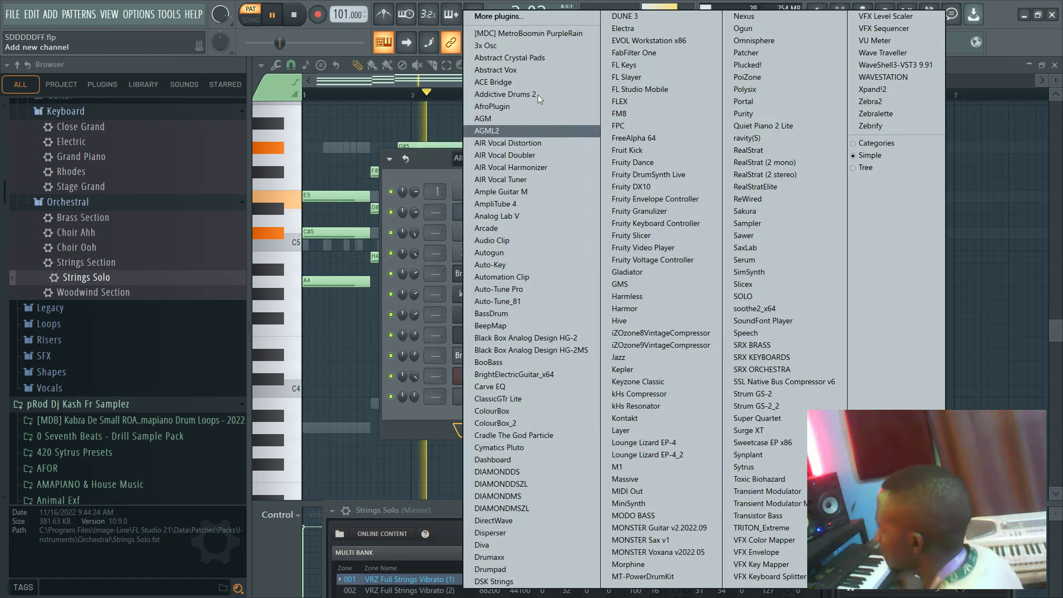
{"action": "left_click", "coordinate": [529, 46]}
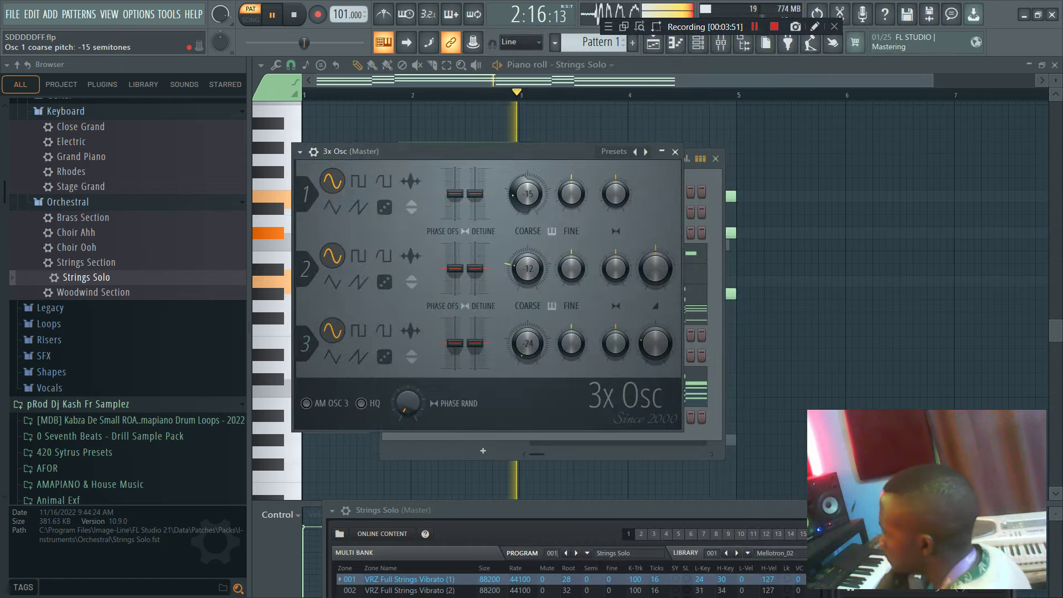
{"action": "left_click", "coordinate": [707, 194]}
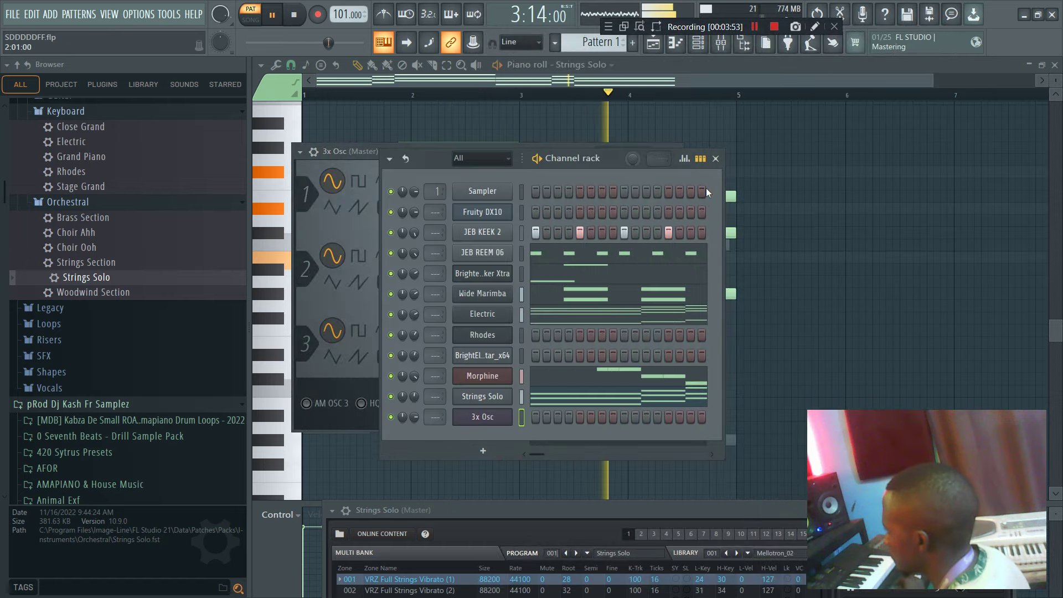
- Draw a four-bar 3x Osc bass line following the lowest chord notes: A3, H3, C#4, A3, H3 and G#3
{"action": "right_click", "coordinate": [493, 416]}
{"action": "left_click", "coordinate": [535, 414]}
{"action": "key", "text": "space"}
{"action": "left_click_drag", "start_coordinate": [322, 430], "coordinate": [372, 428]}
{"action": "key", "text": "space"}
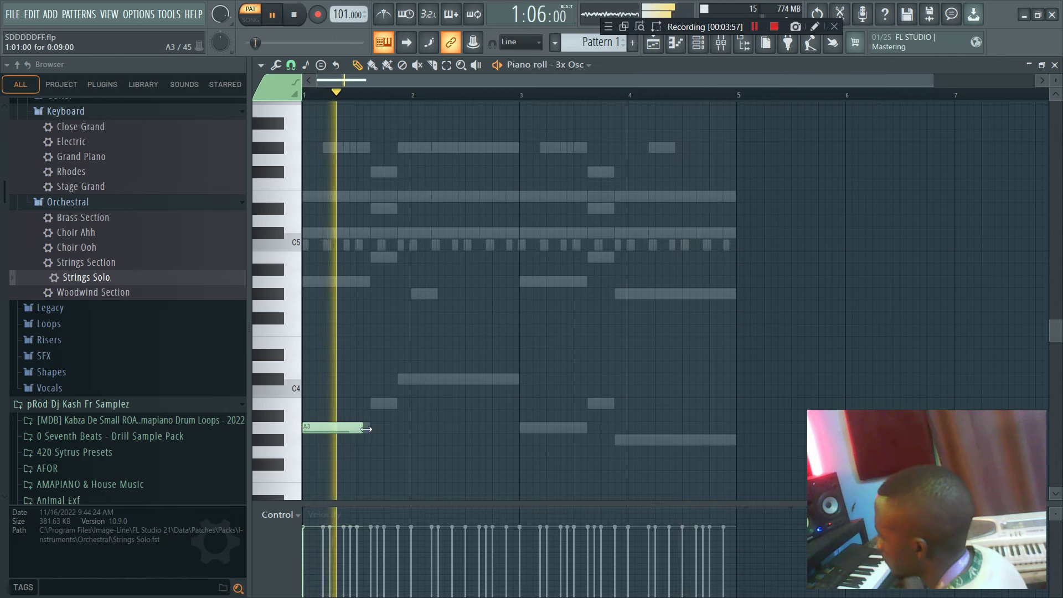
{"action": "left_click", "coordinate": [373, 404]}
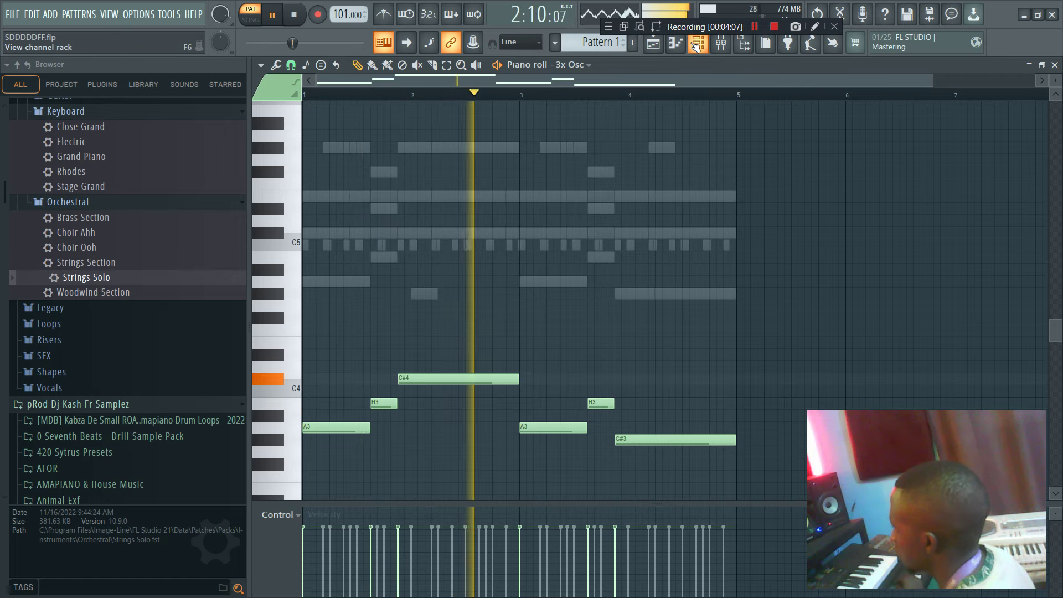
- Check the JEB REEM 06 channel's sampler settings
{"action": "key", "text": "F6"}
{"action": "left_click", "coordinate": [480, 254]}
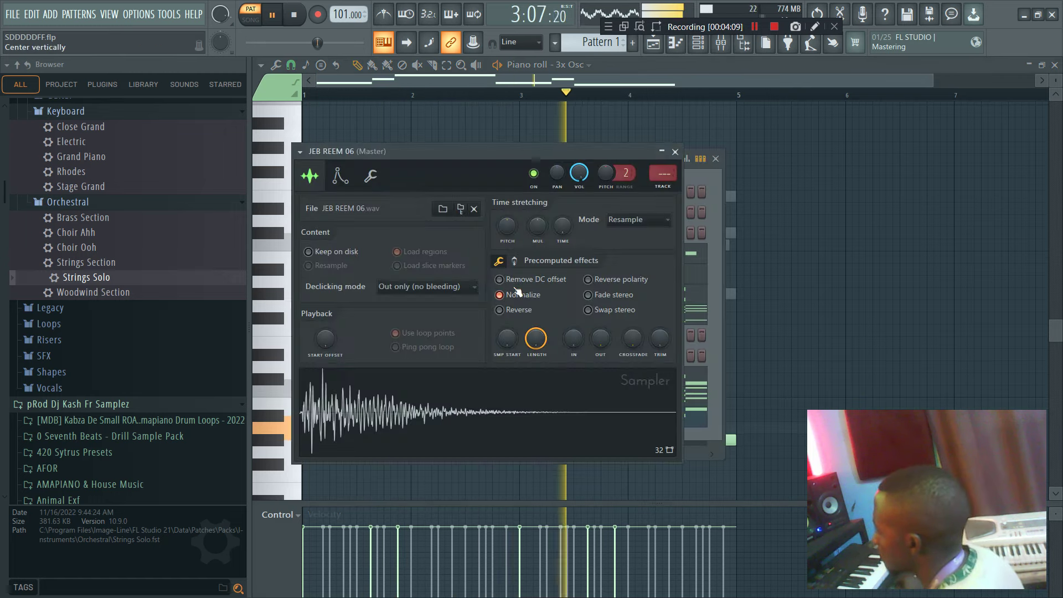
{"action": "left_click", "coordinate": [675, 152]}
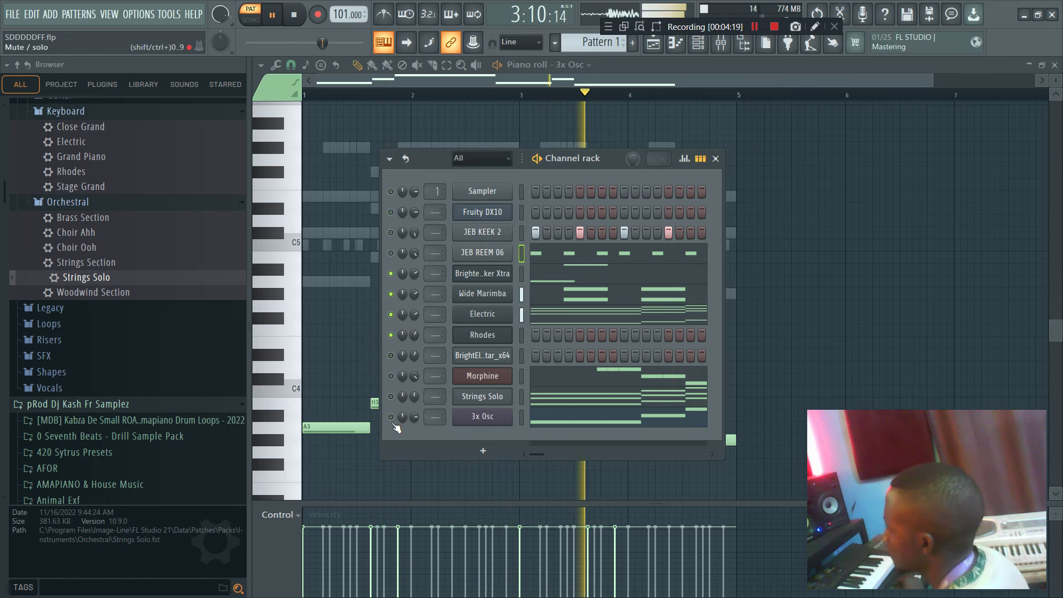
- Draw alternating one-step H4 and C#5 notes from 1:05 to 1:08 in the BrightElectricGuitar_x64 piano roll
{"action": "right_click", "coordinate": [509, 355]}
{"action": "left_click", "coordinate": [541, 353]}
{"action": "scroll", "coordinate": [541, 353], "scroll_direction": "up", "scroll_amount": 3}
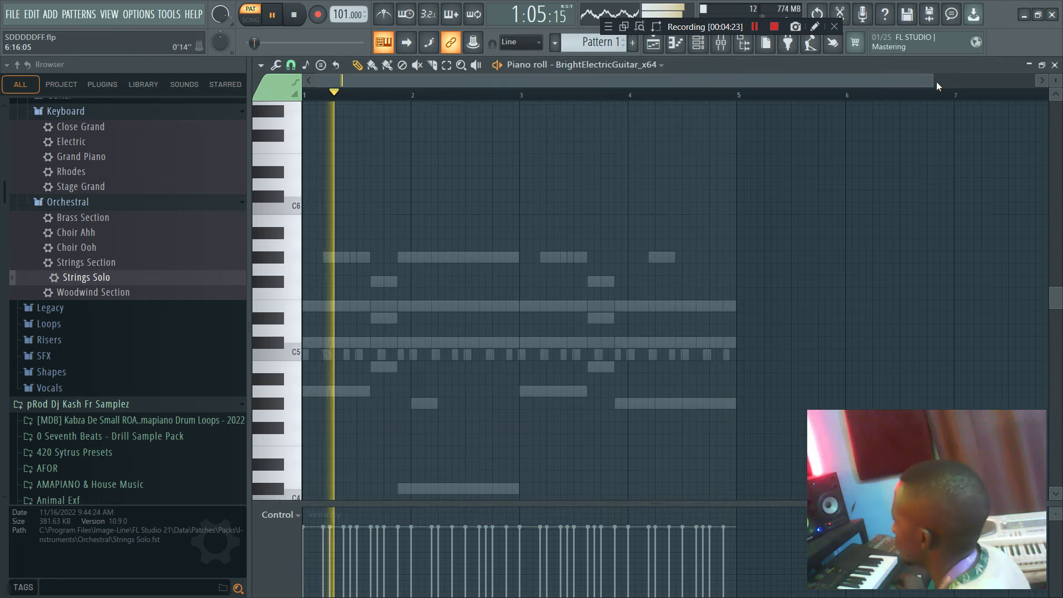
{"action": "key", "text": "space"}
{"action": "left_click_drag", "start_coordinate": [938, 87], "coordinate": [616, 83]}
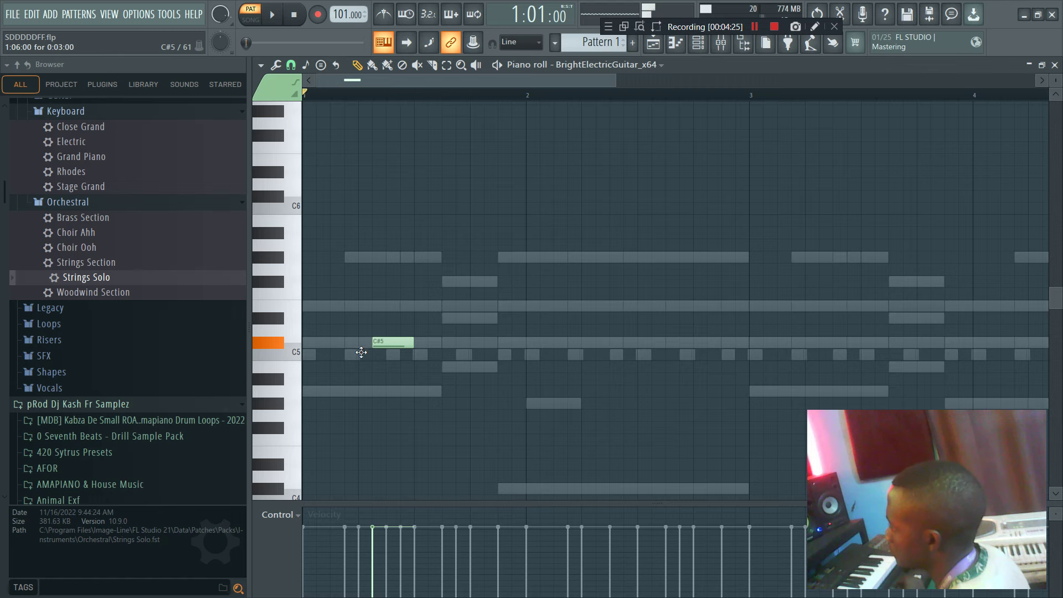
{"action": "left_click_drag", "start_coordinate": [395, 369], "coordinate": [367, 363]}
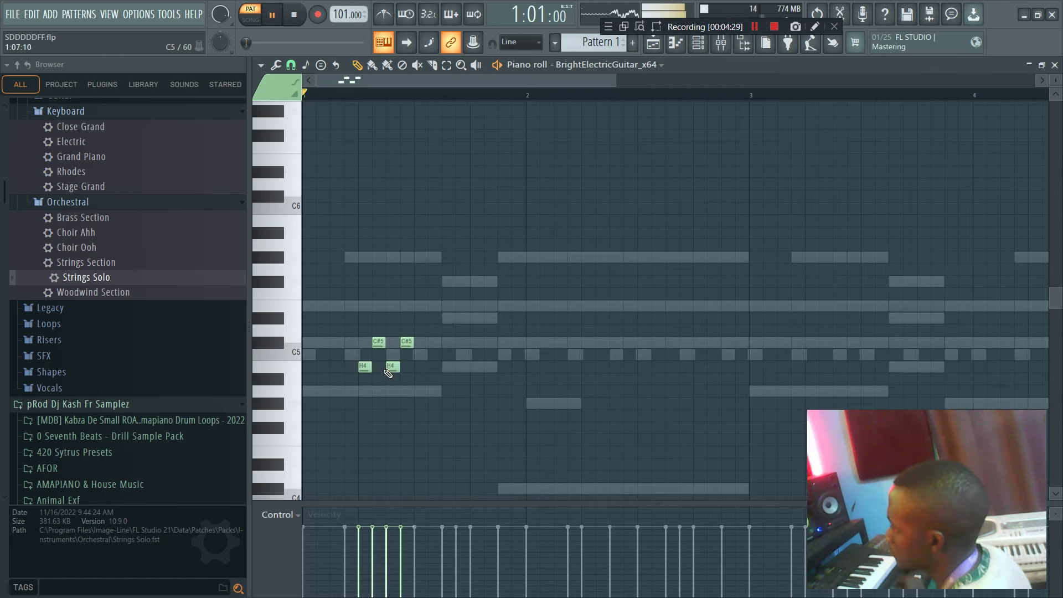
- Add rising C#5, D#5 and E5 notes from 1:13 to 1:15, then duplicate the whole guitar phrase into bar 2
{"action": "key", "text": "space"}
{"action": "left_click", "coordinate": [471, 341]}
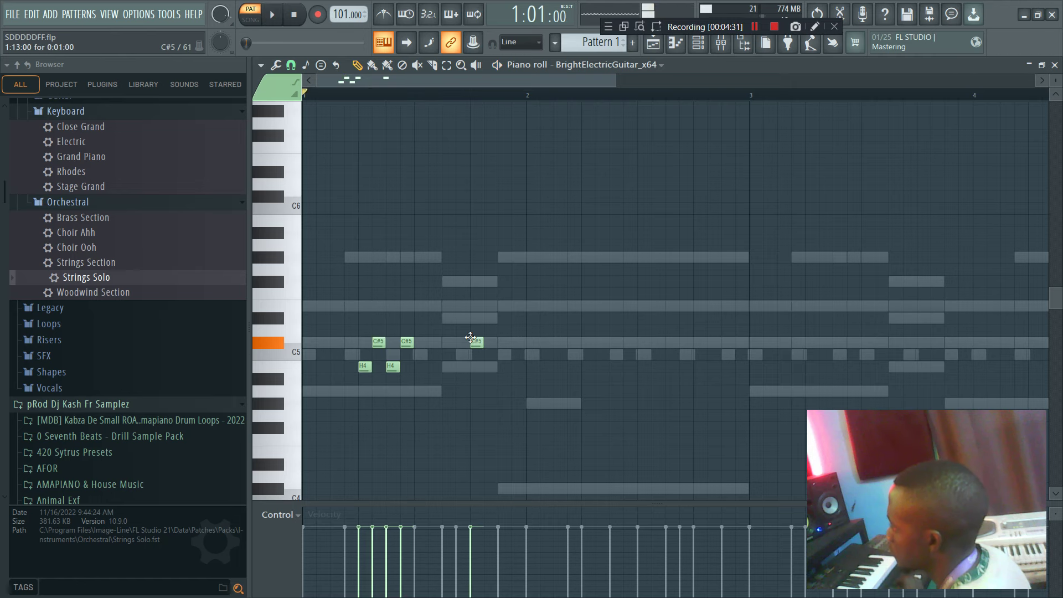
{"action": "key", "text": "space"}
{"action": "left_click_drag", "start_coordinate": [560, 377], "coordinate": [343, 266]}
{"action": "key", "text": "ctrl+b"}
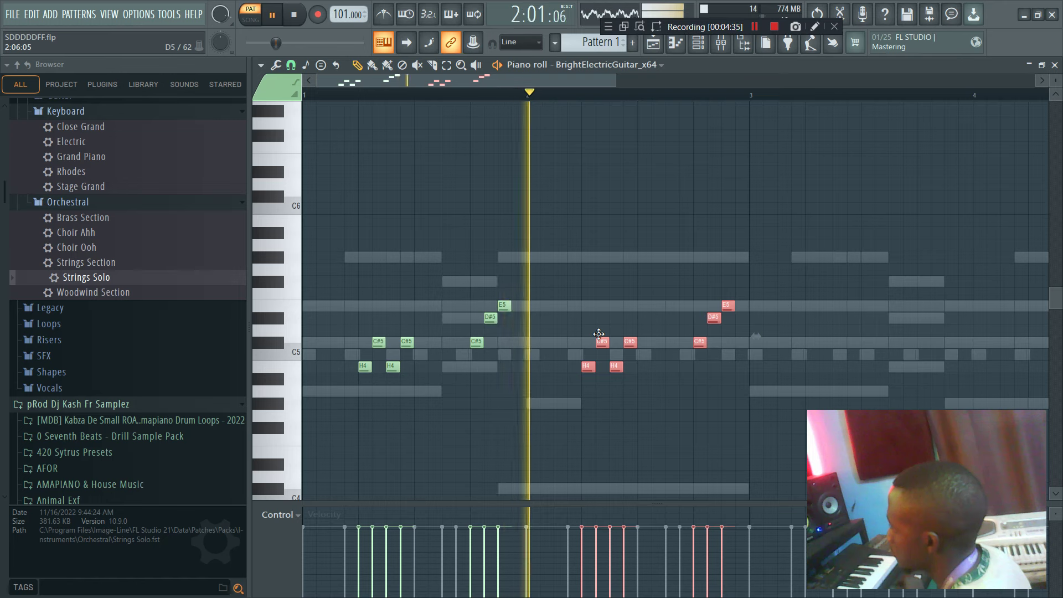
{"action": "left_click_drag", "start_coordinate": [614, 74], "coordinate": [777, 75]}
{"action": "key", "text": "space"}
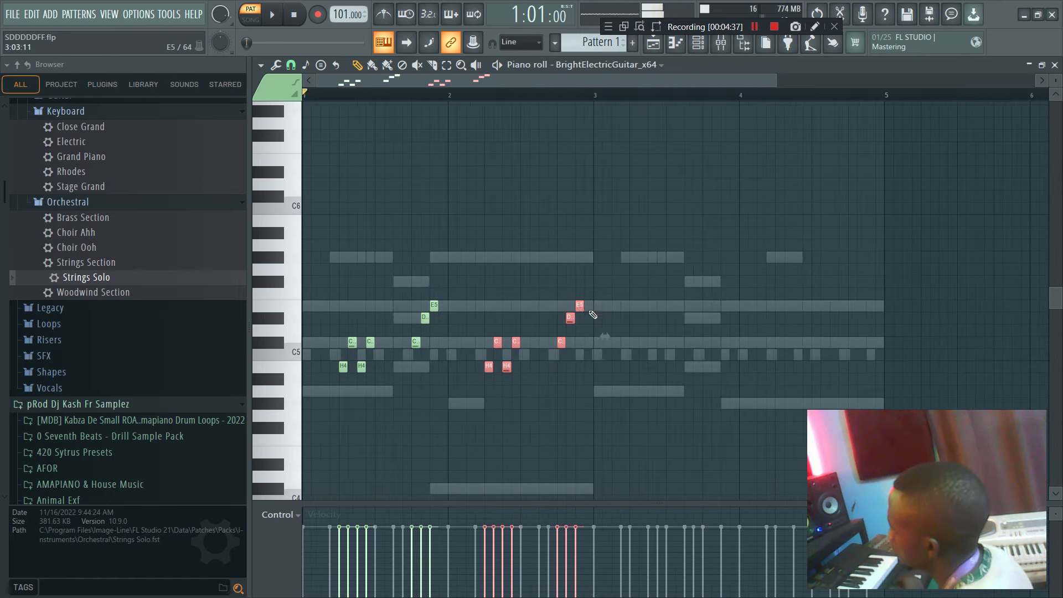
- Add a C#5 note at 2:16 and duplicate the two-bar BrightElectricGuitar_x64 phrase into bars 3 and 4, aligned to start at 3:05
{"action": "left_click_drag", "start_coordinate": [660, 427], "coordinate": [344, 254]}
{"action": "key", "text": "ctrl+b"}
{"action": "left_click_drag", "start_coordinate": [626, 365], "coordinate": [636, 364]}
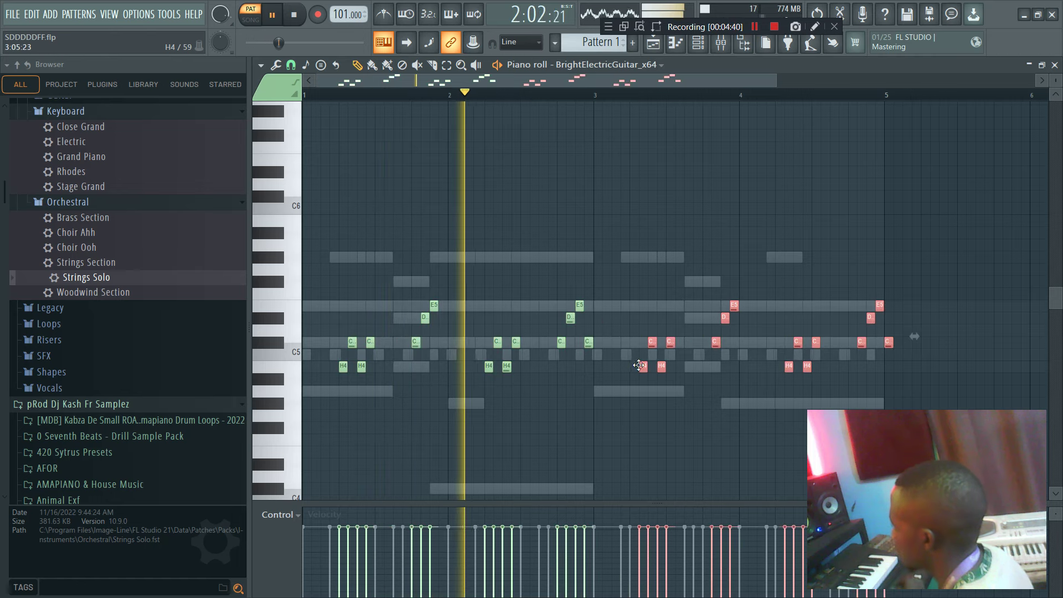
{"action": "left_click", "coordinate": [709, 47]}
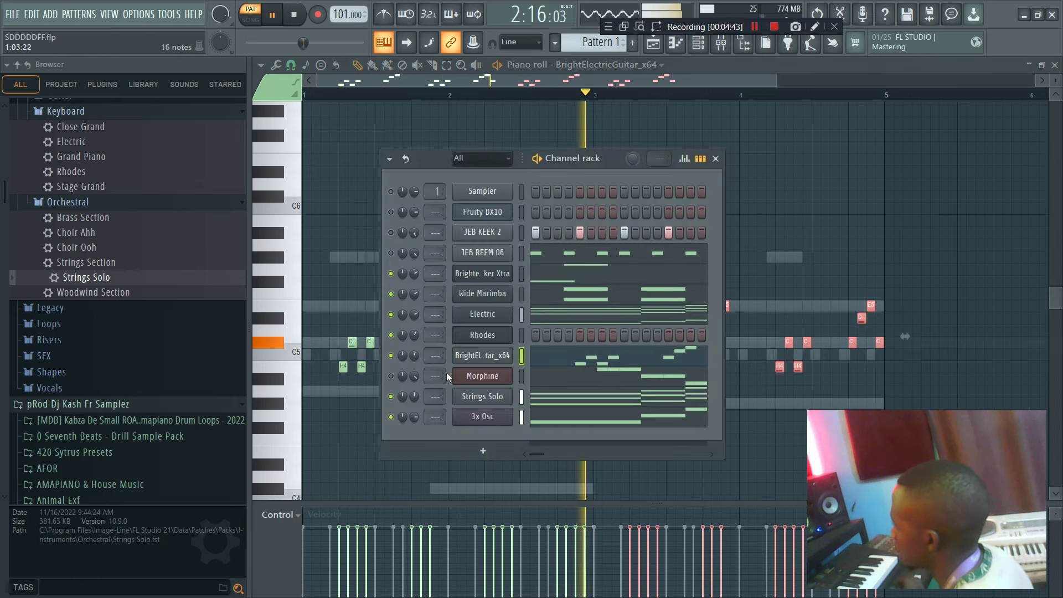
- Add a one-step E5 note at 4:11 to the last bar of the guitar phrase
{"action": "left_click", "coordinate": [825, 232]}
{"action": "right_click", "coordinate": [826, 233]}
{"action": "scroll", "coordinate": [850, 248], "scroll_direction": "down", "scroll_amount": 2}
{"action": "left_click", "coordinate": [834, 231]}
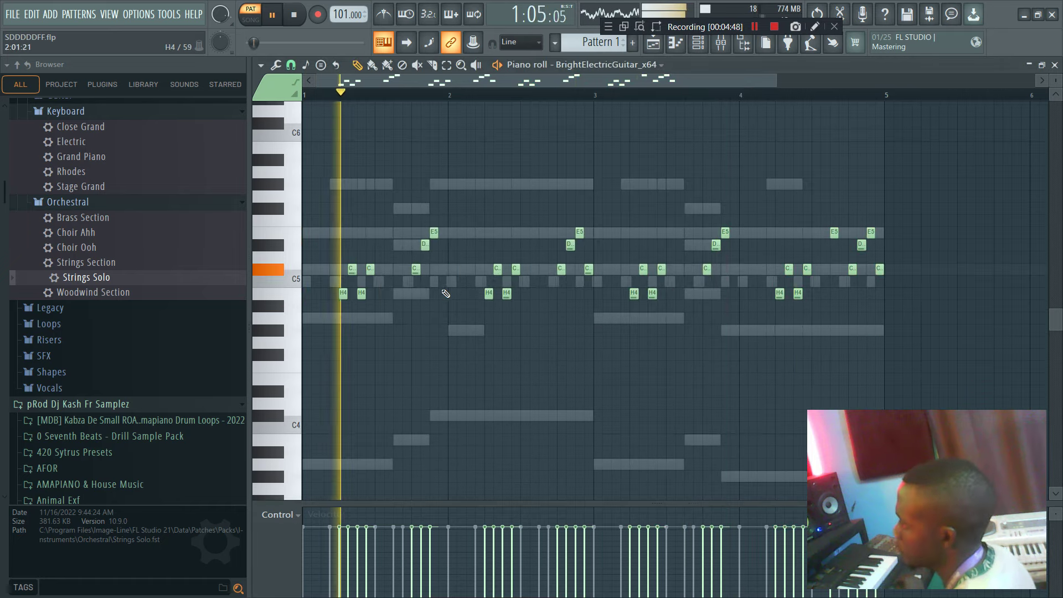
{"action": "left_click", "coordinate": [404, 293]}
{"action": "right_click", "coordinate": [403, 296]}
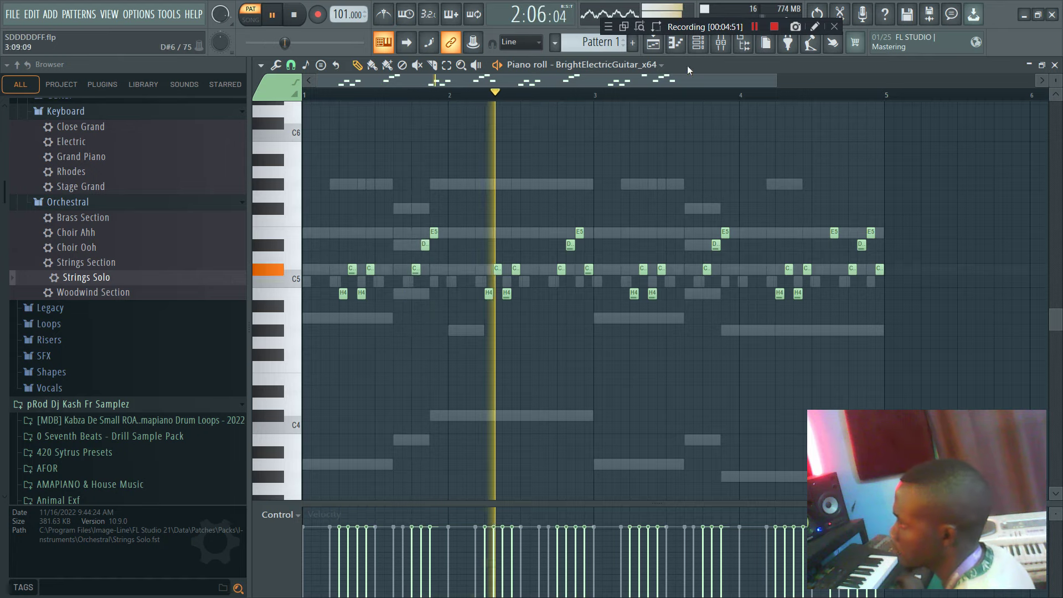
- Open the Fruity DX10 synth and audition it over the playing pattern
{"action": "left_click", "coordinate": [697, 46]}
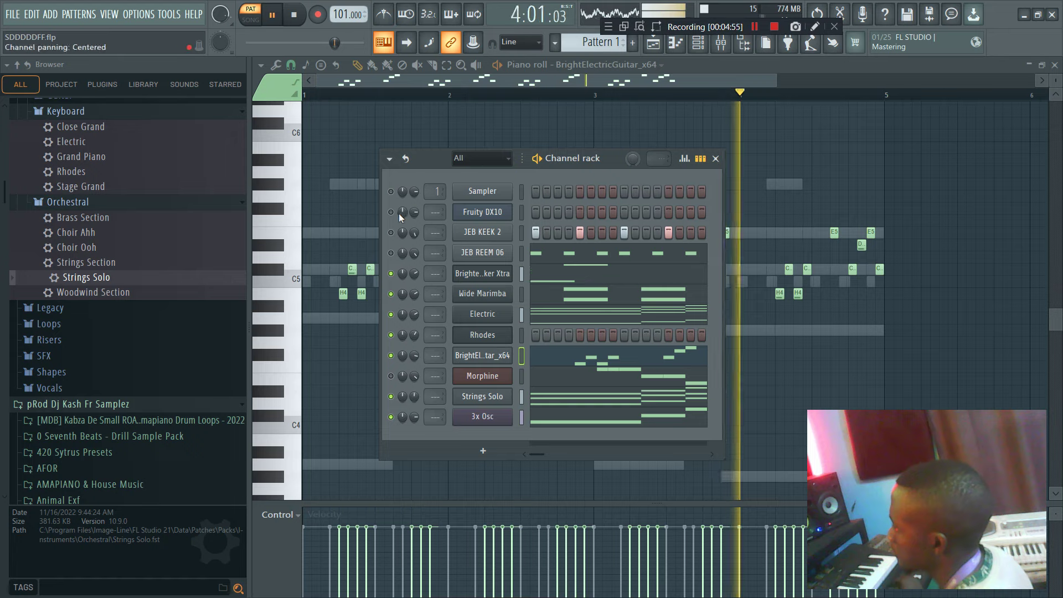
{"action": "left_click", "coordinate": [484, 212]}
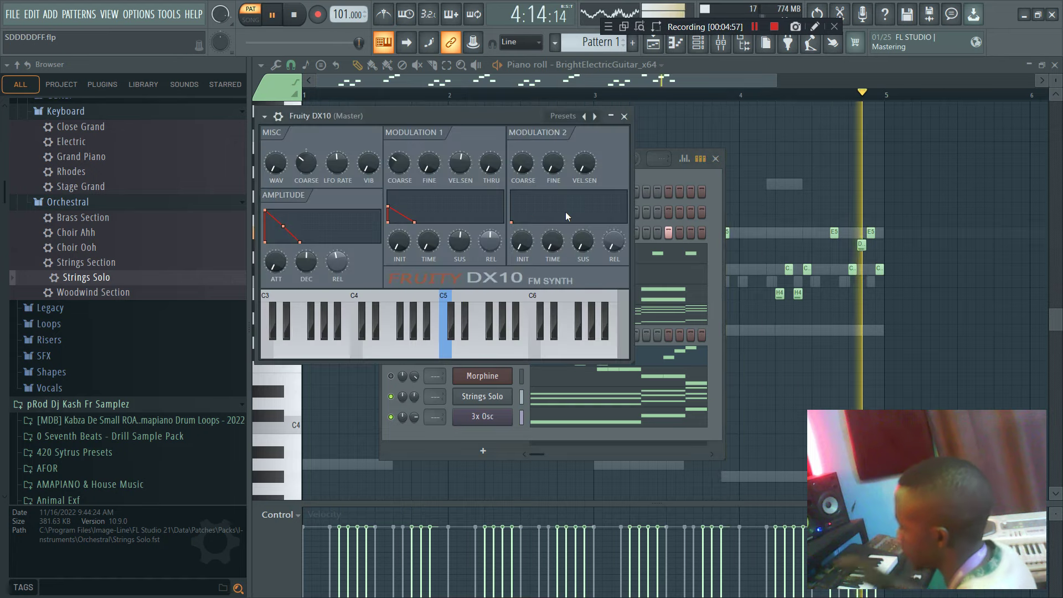
{"action": "key", "text": "space"}
{"action": "key", "text": "space"}
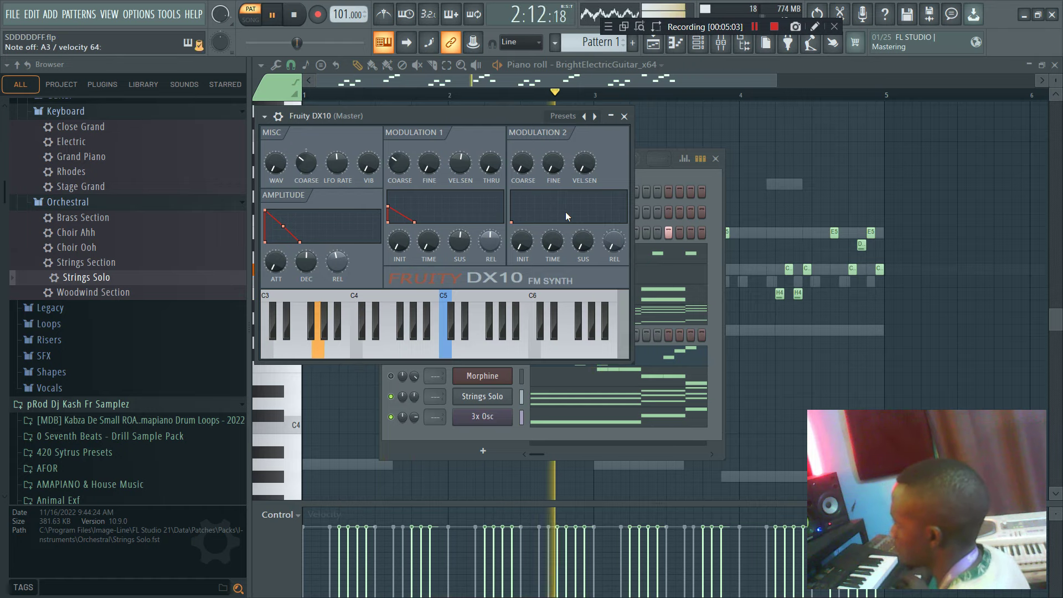
{"action": "left_click", "coordinate": [648, 178]}
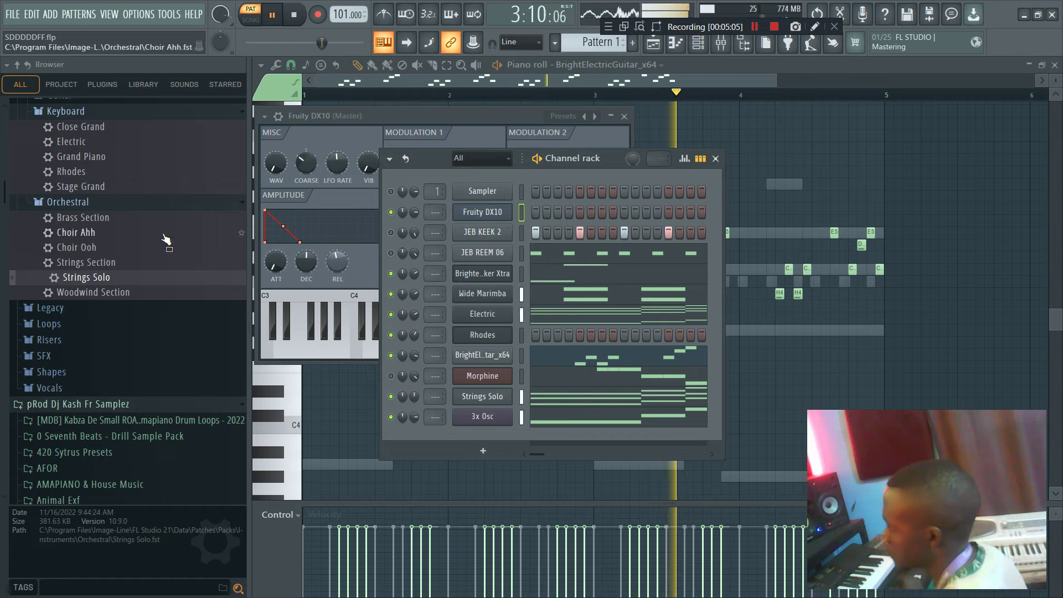
- Solo the JEB REEM 06 channel, restore all channels to hear the full mix, and save the project
{"action": "right_click", "coordinate": [390, 254]}
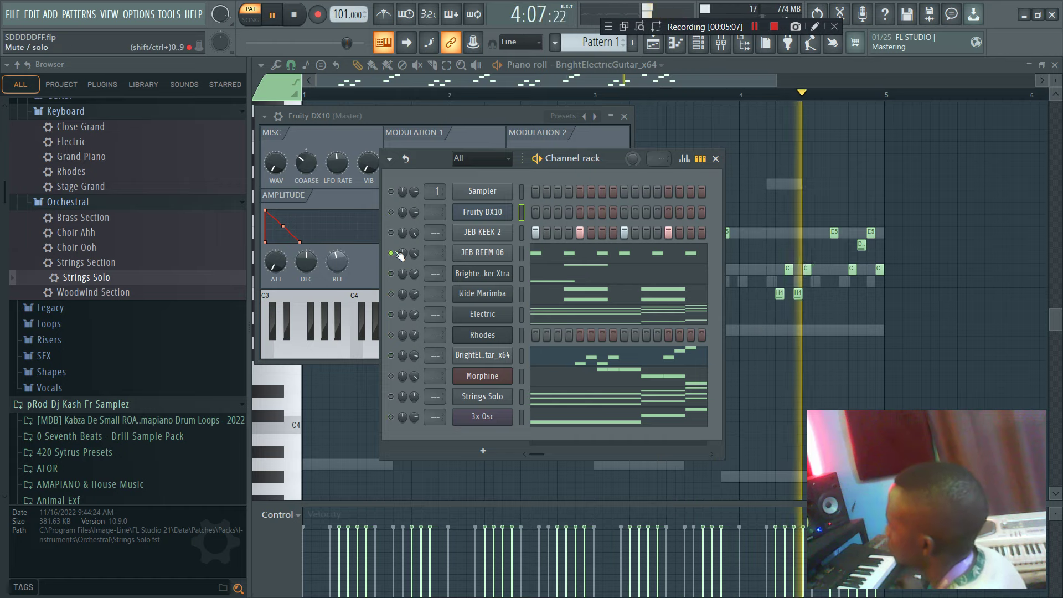
{"action": "right_click", "coordinate": [390, 253]}
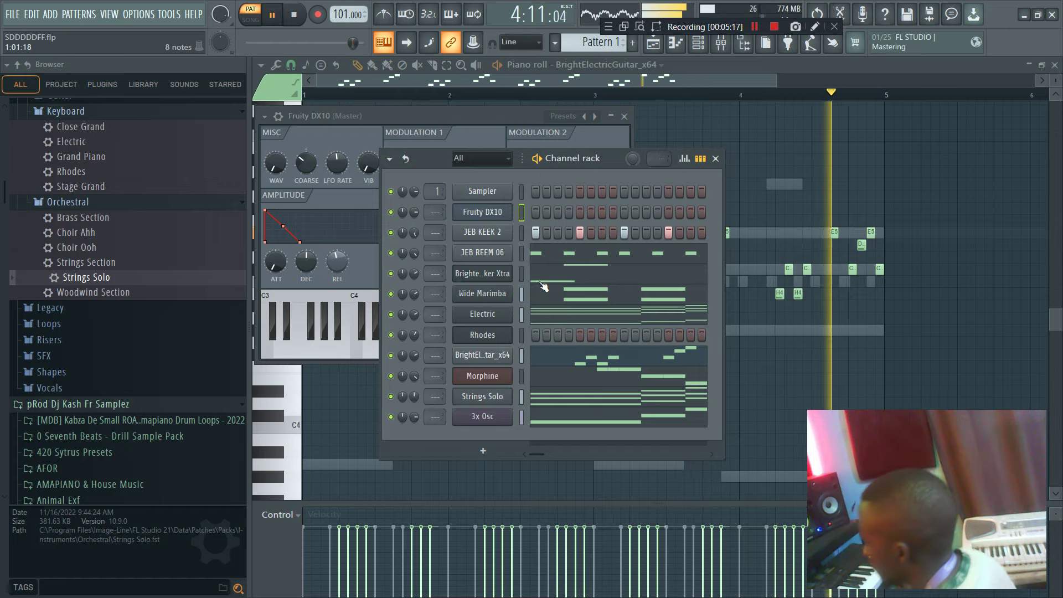
{"action": "key", "text": "ctrl+s"}
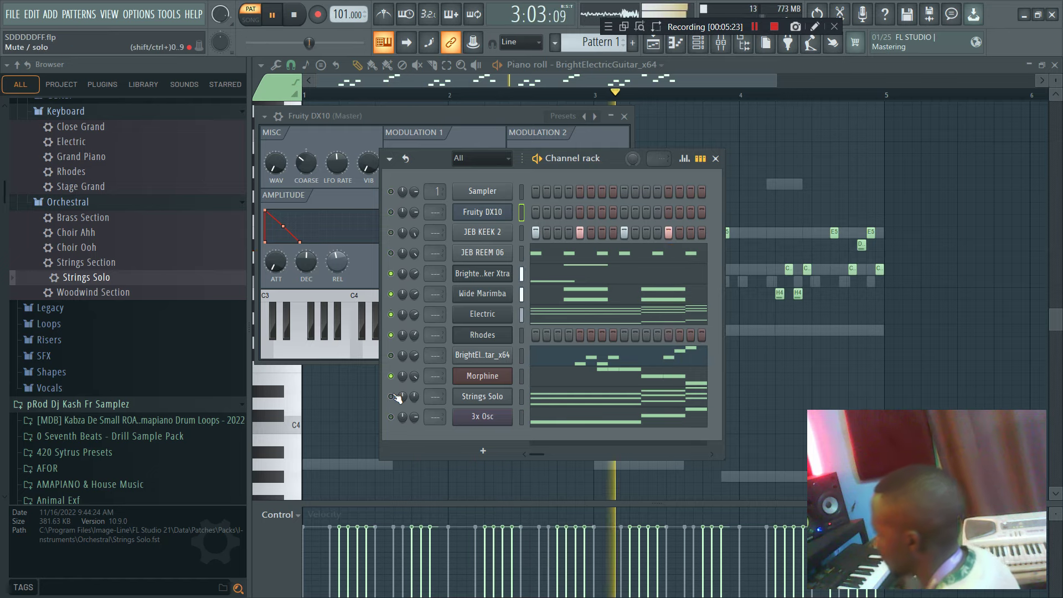
- Route all twelve channels to their own mixer tracks, 1 through 12, and bring up the mixer
{"action": "double_click", "coordinate": [523, 197]}
{"action": "key", "text": "ctrl+l"}
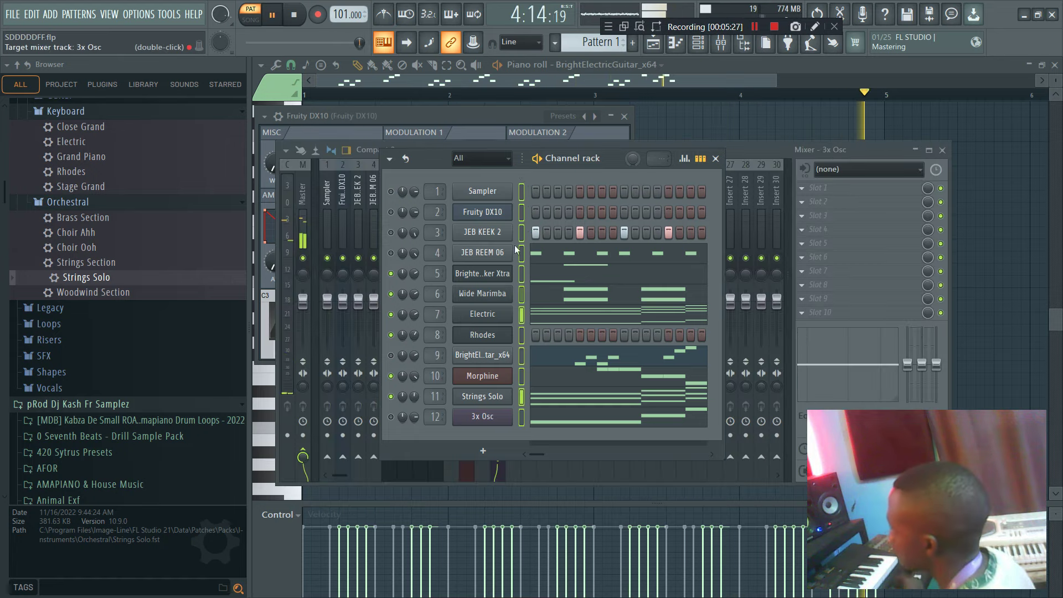
{"action": "left_click", "coordinate": [365, 146]}
{"action": "left_click", "coordinate": [498, 158]}
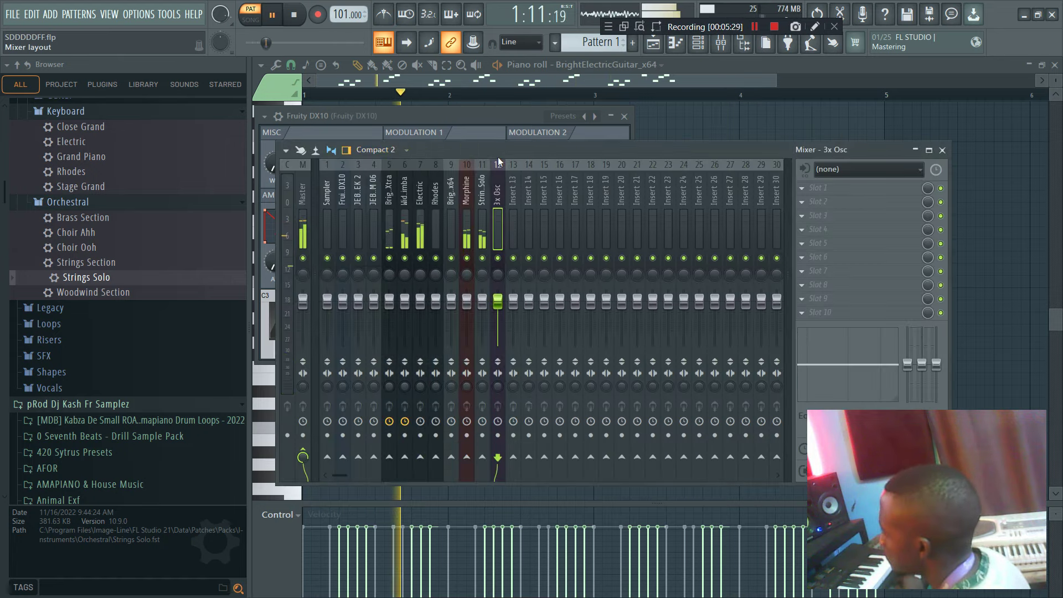
- Load Fruity parametric EQ 2 in slot 6 of the Electric mixer track with its low frequencies cut, and return to the channel rack
{"action": "left_click", "coordinate": [871, 256]}
{"action": "left_click", "coordinate": [181, 250]}
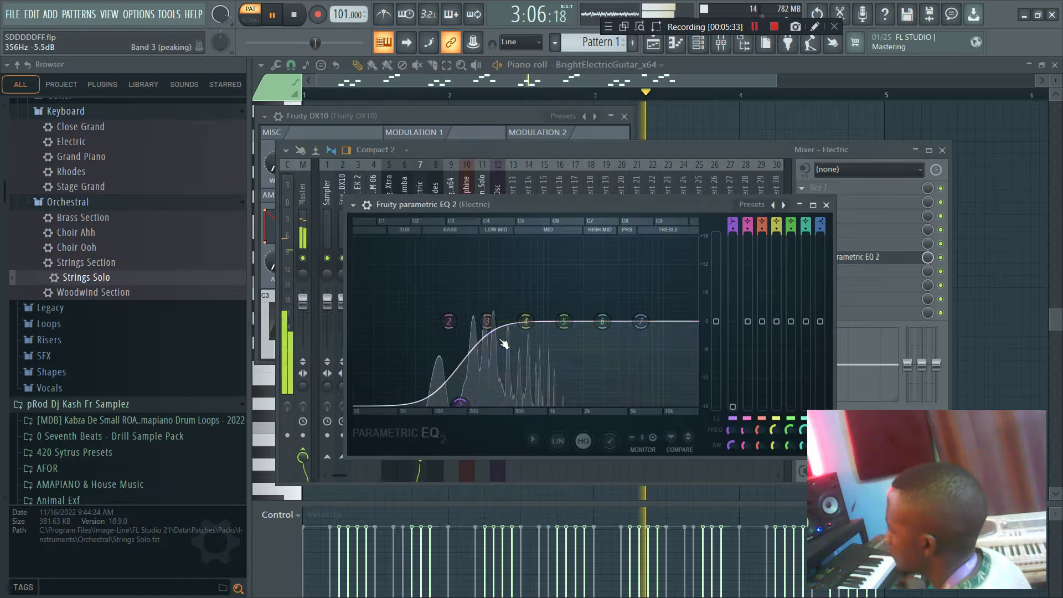
{"action": "left_click", "coordinate": [678, 43]}
{"action": "left_click", "coordinate": [697, 46]}
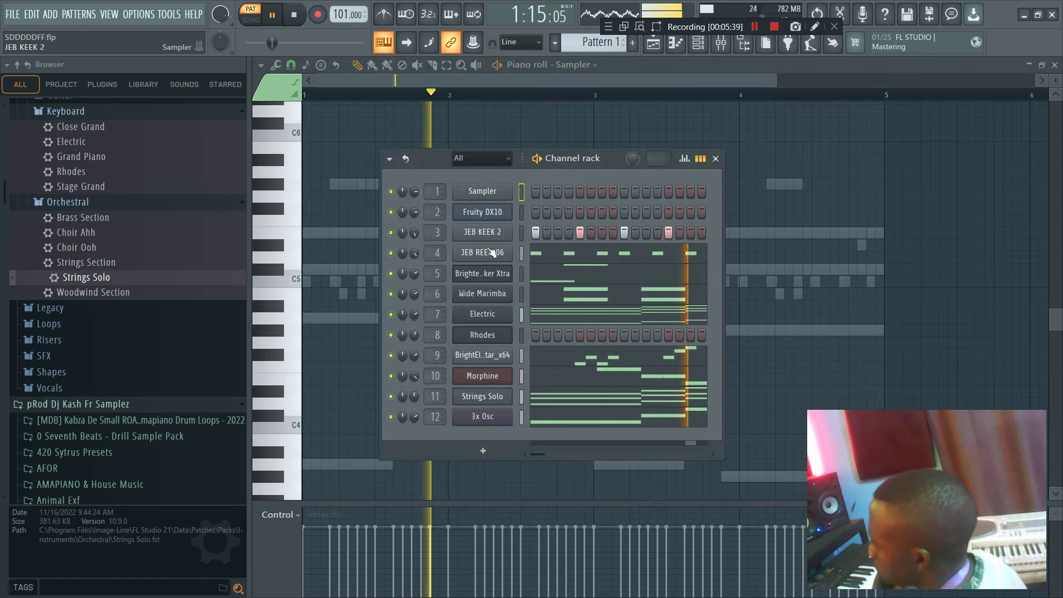
- Look through the browser's recent files for another sound
{"action": "scroll", "coordinate": [146, 153], "scroll_direction": "up", "scroll_amount": 7}
{"action": "left_click", "coordinate": [69, 126]}
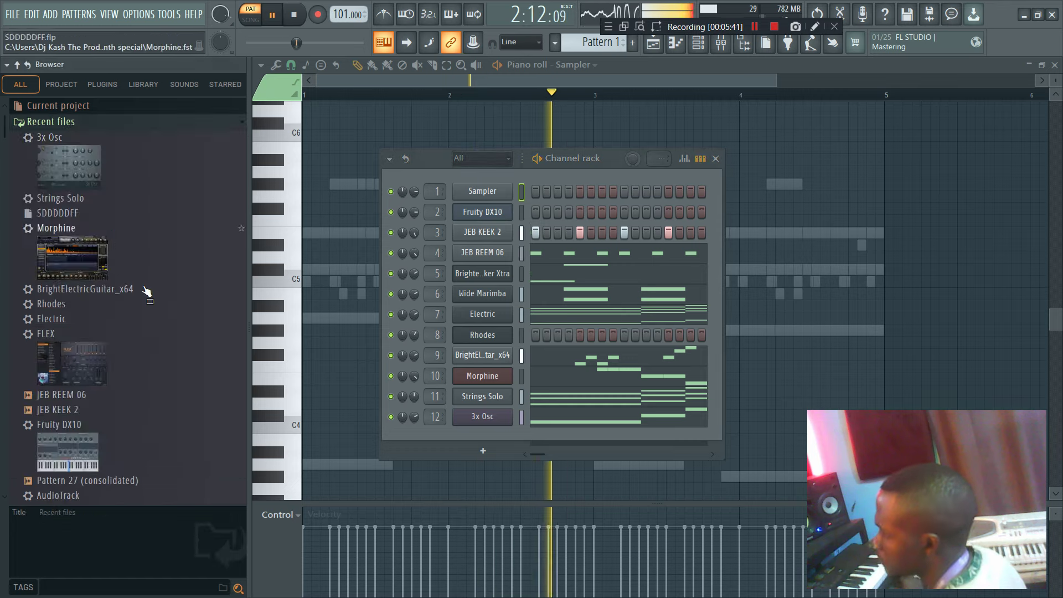
{"action": "scroll", "coordinate": [132, 277], "scroll_direction": "down", "scroll_amount": 5}
{"action": "scroll", "coordinate": [115, 328], "scroll_direction": "down", "scroll_amount": 6}
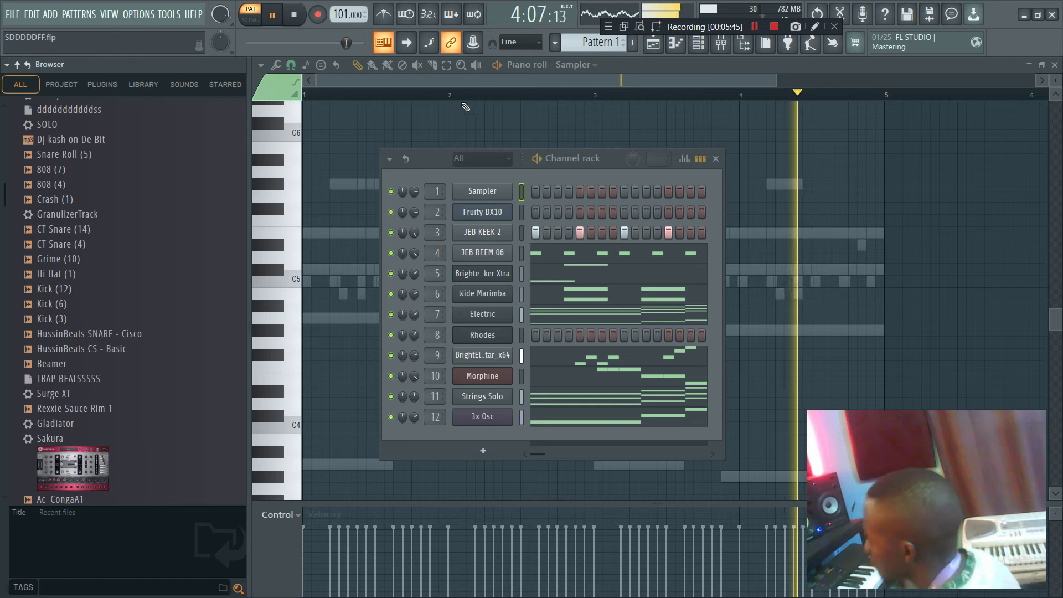
- Mute Sampler, Fruity DX10, JEB KEEK 2, JEB REEM 06 and BrightElectricGuitar_x64, and check the Rhodes piano roll
{"action": "right_click", "coordinate": [391, 275]}
{"action": "left_click_drag", "start_coordinate": [391, 294], "coordinate": [388, 328]}
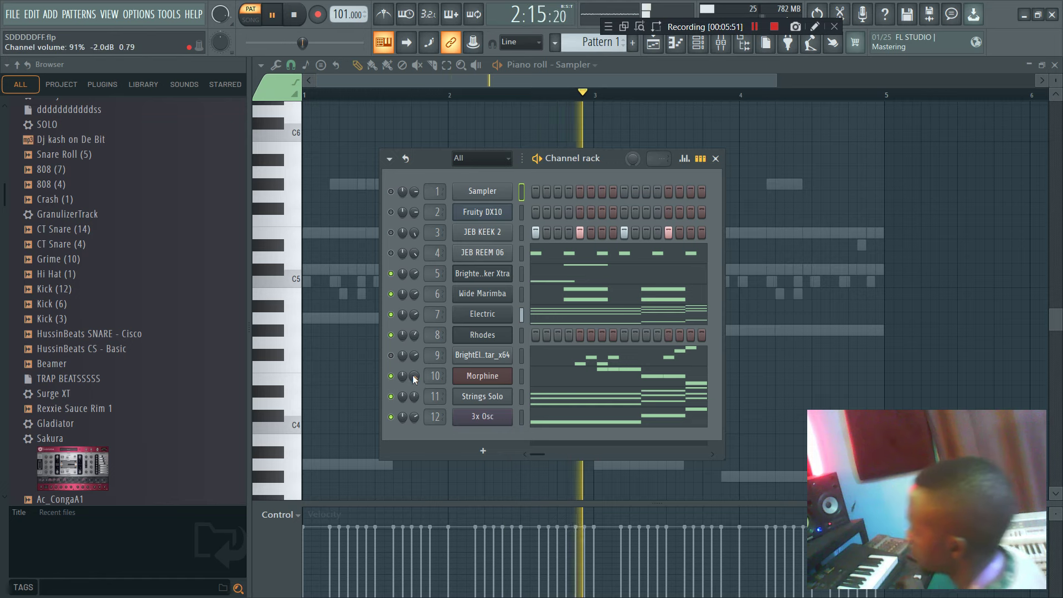
{"action": "right_click", "coordinate": [499, 334]}
{"action": "left_click", "coordinate": [526, 330]}
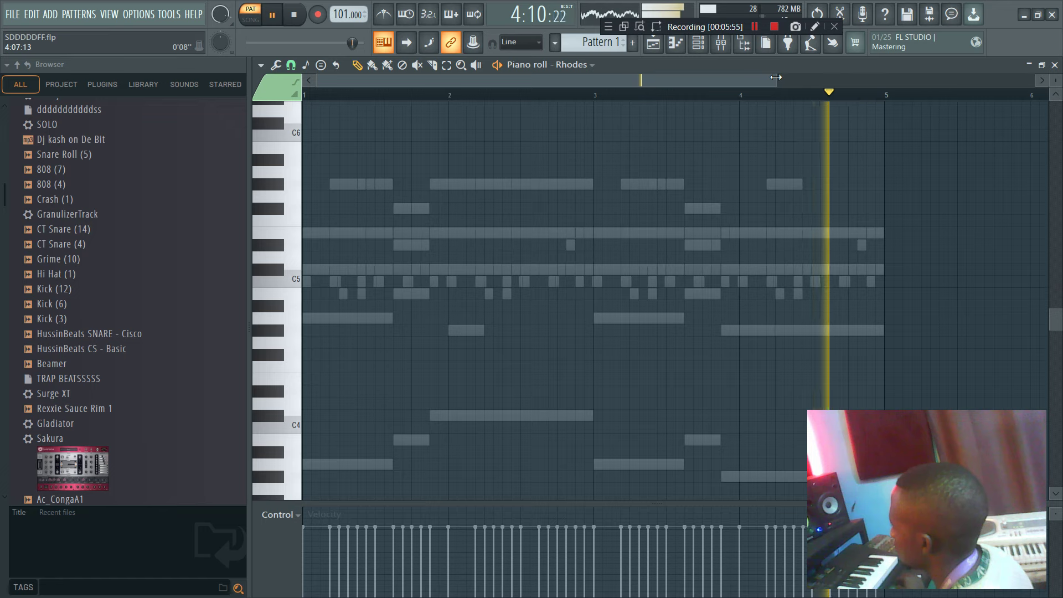
{"action": "left_click_drag", "start_coordinate": [776, 77], "coordinate": [602, 77]}
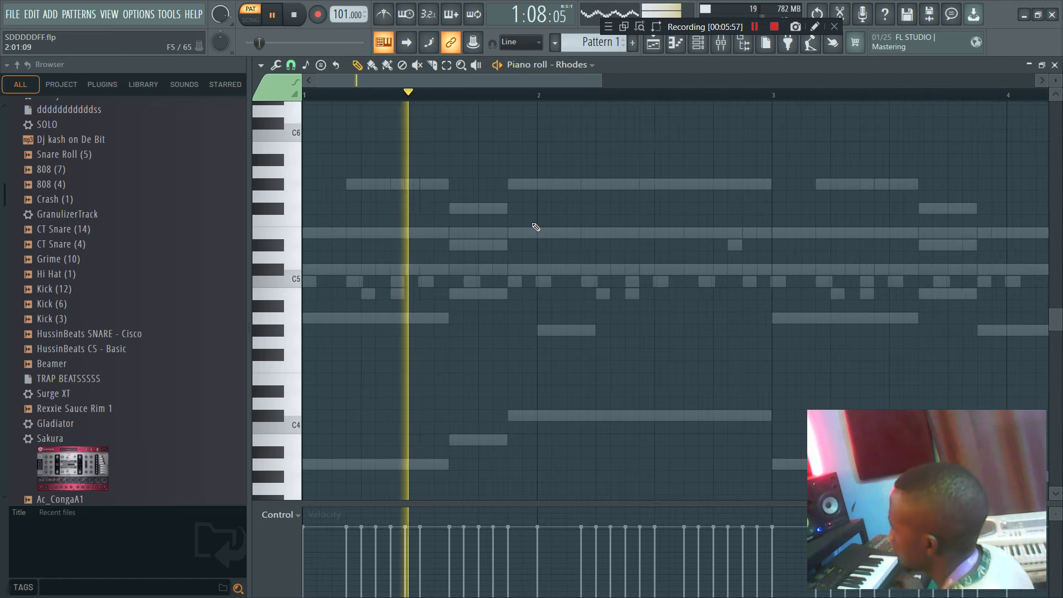
{"action": "left_click", "coordinate": [699, 47]}
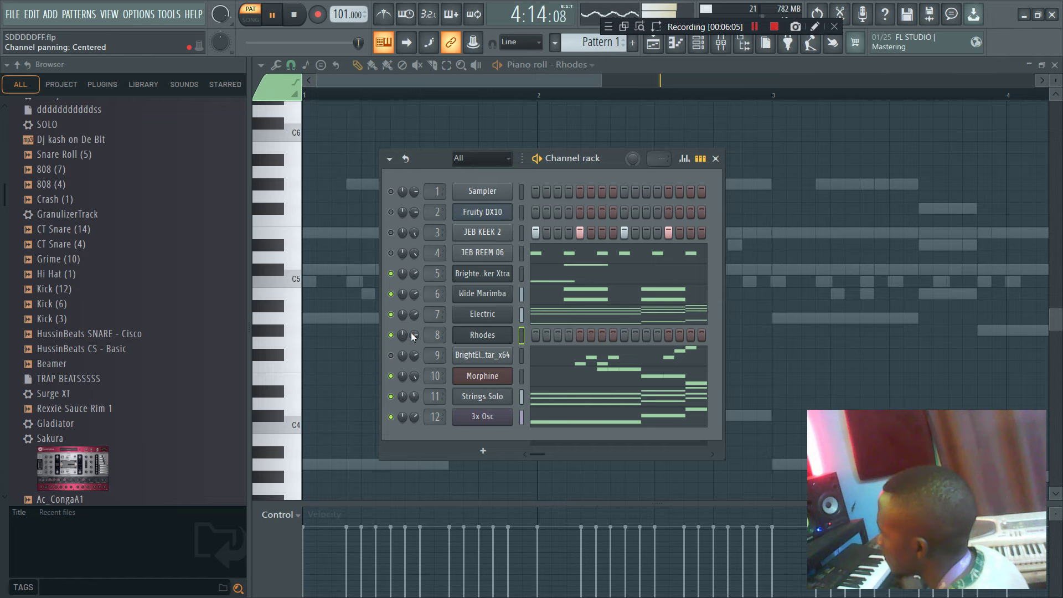
- Draw the bar 1 Rhodes melody: a four-step C#5 at 1:01 and two-step E5, D#5, C#5 and H4 notes from 1:09
{"action": "right_click", "coordinate": [493, 335]}
{"action": "left_click", "coordinate": [533, 335]}
{"action": "right_click", "coordinate": [499, 336]}
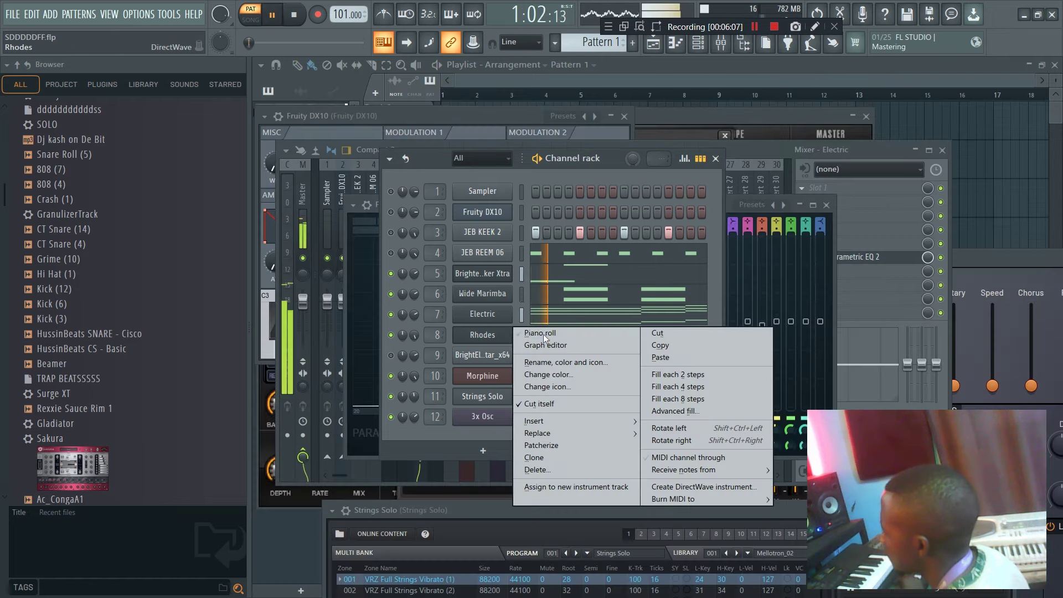
{"action": "left_click", "coordinate": [542, 334]}
{"action": "key", "text": "space"}
{"action": "left_click_drag", "start_coordinate": [315, 269], "coordinate": [363, 270]}
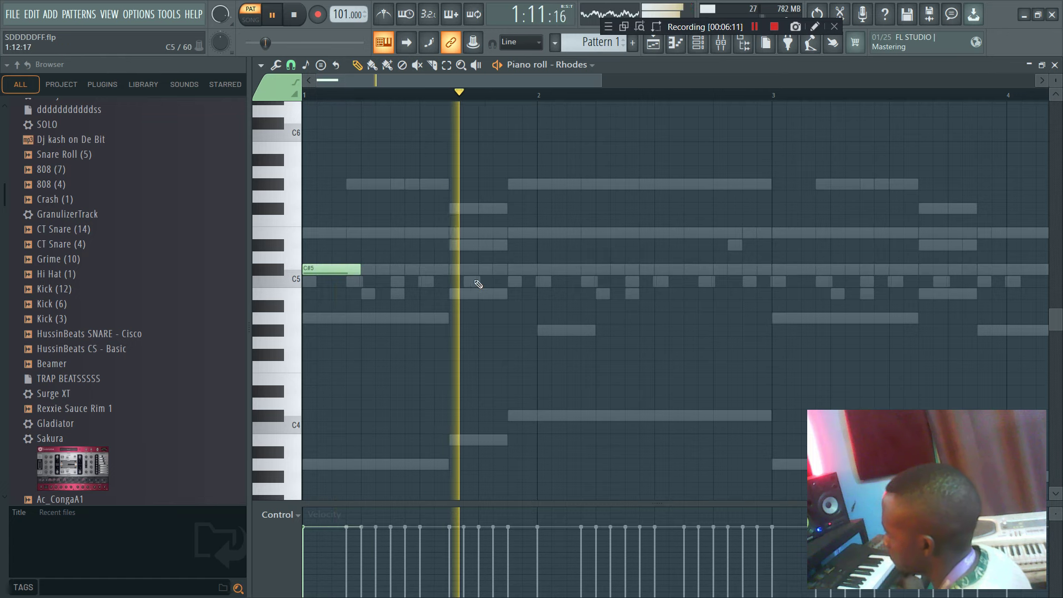
{"action": "left_click", "coordinate": [425, 272]}
{"action": "left_click_drag", "start_coordinate": [475, 271], "coordinate": [464, 273]}
{"action": "key", "text": "space"}
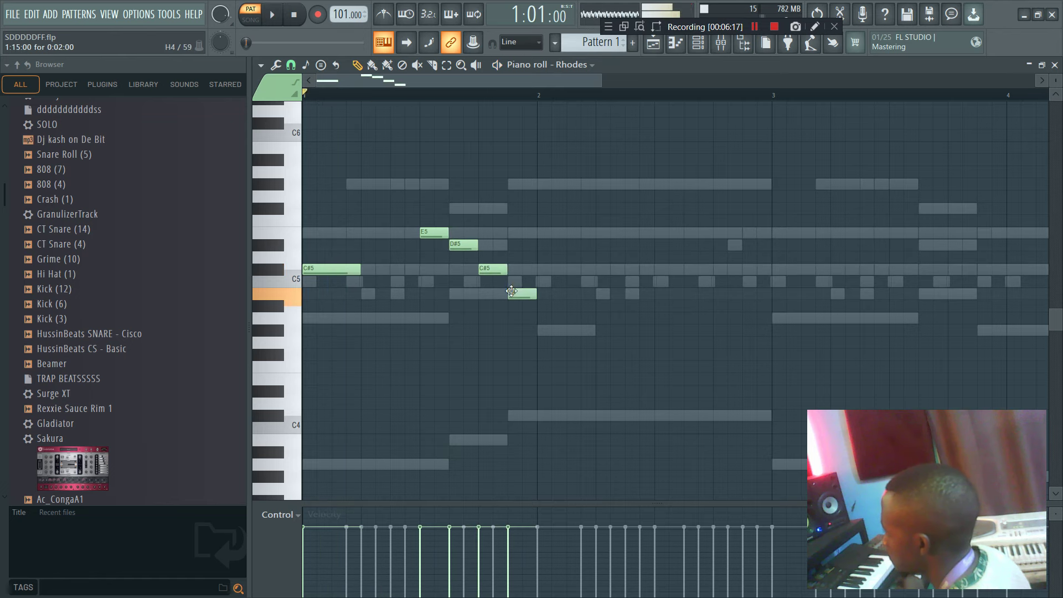
- Draw the bar 2 Rhodes melody: a four-step C#5 at 2:01 and two-step E5, D#5, C#5 and C5 notes from 2:09
{"action": "left_click_drag", "start_coordinate": [560, 270], "coordinate": [589, 271]}
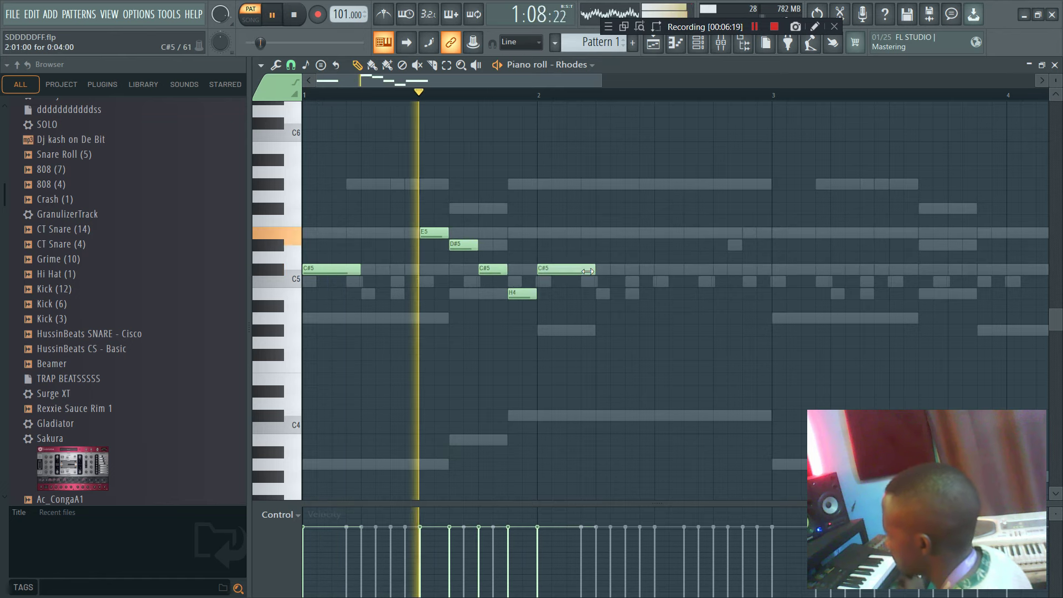
{"action": "left_click", "coordinate": [662, 233]}
{"action": "left_click", "coordinate": [692, 245]}
{"action": "key", "text": "space"}
{"action": "key", "text": "space"}
{"action": "left_click_drag", "start_coordinate": [808, 306], "coordinate": [677, 232], "text": "ctrl"}
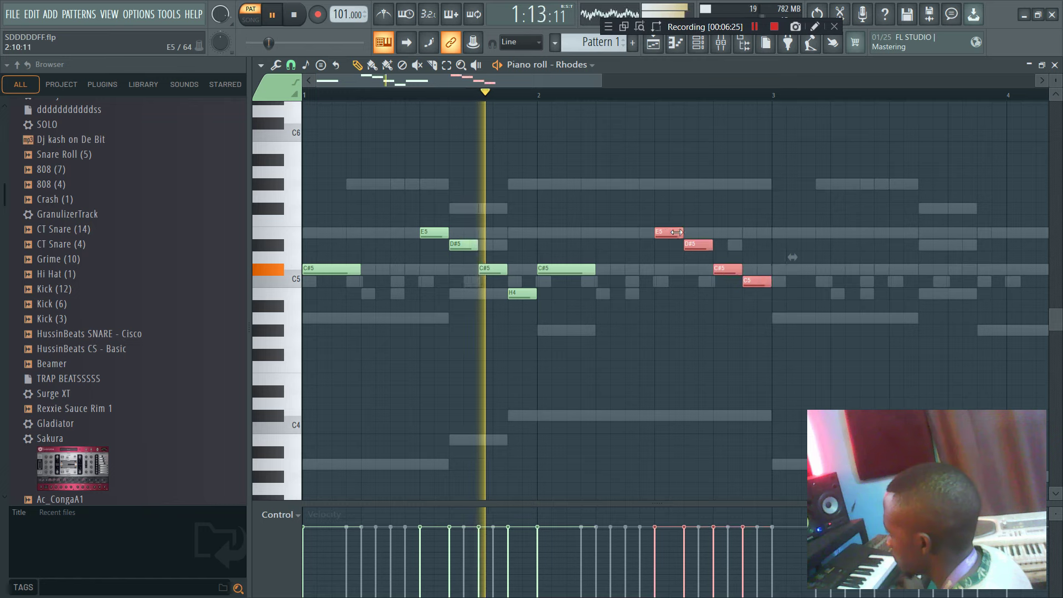
- Duplicate the two-bar Rhodes melody into bars 3 and 4, and lower the final C5 notes of bars 2 and 4 to H4
{"action": "left_click_drag", "start_coordinate": [602, 81], "coordinate": [848, 81]}
{"action": "left_click_drag", "start_coordinate": [686, 330], "coordinate": [280, 201], "text": "ctrl"}
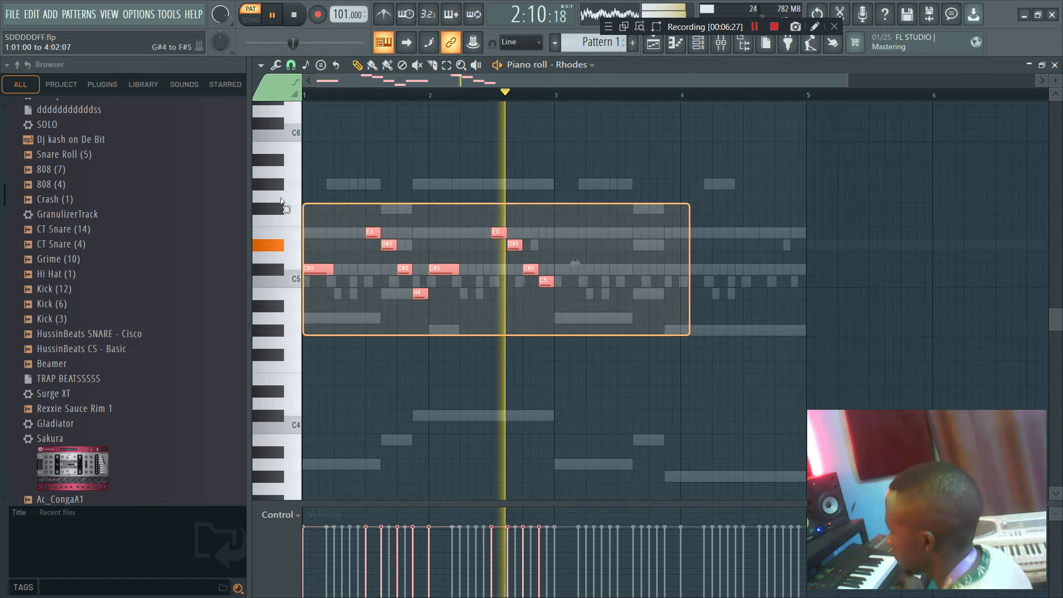
{"action": "key", "text": "ctrl+b"}
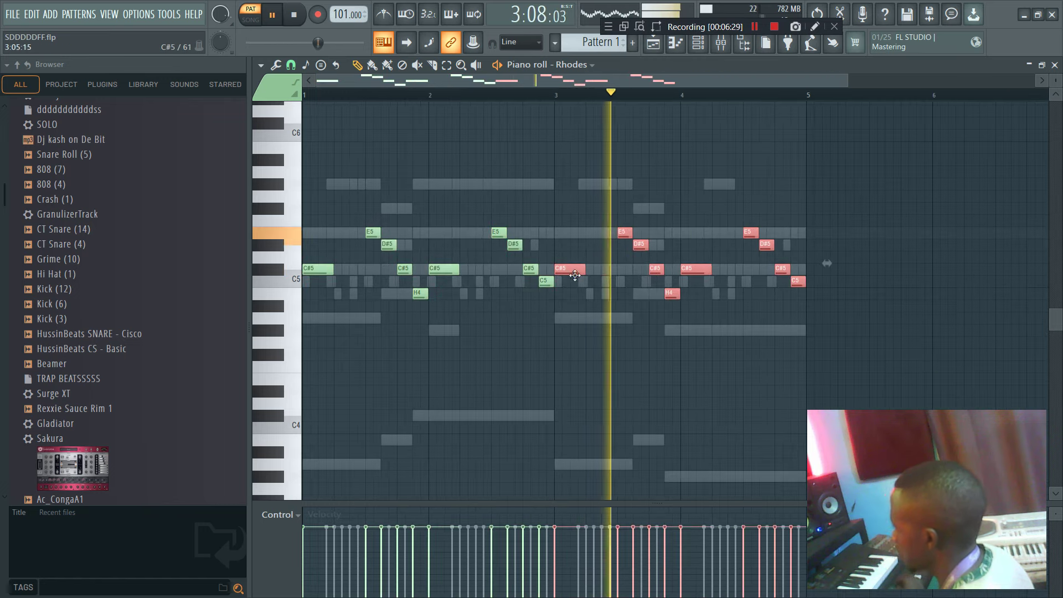
{"action": "left_click_drag", "start_coordinate": [547, 281], "coordinate": [547, 296]}
{"action": "left_click_drag", "start_coordinate": [799, 283], "coordinate": [798, 299]}
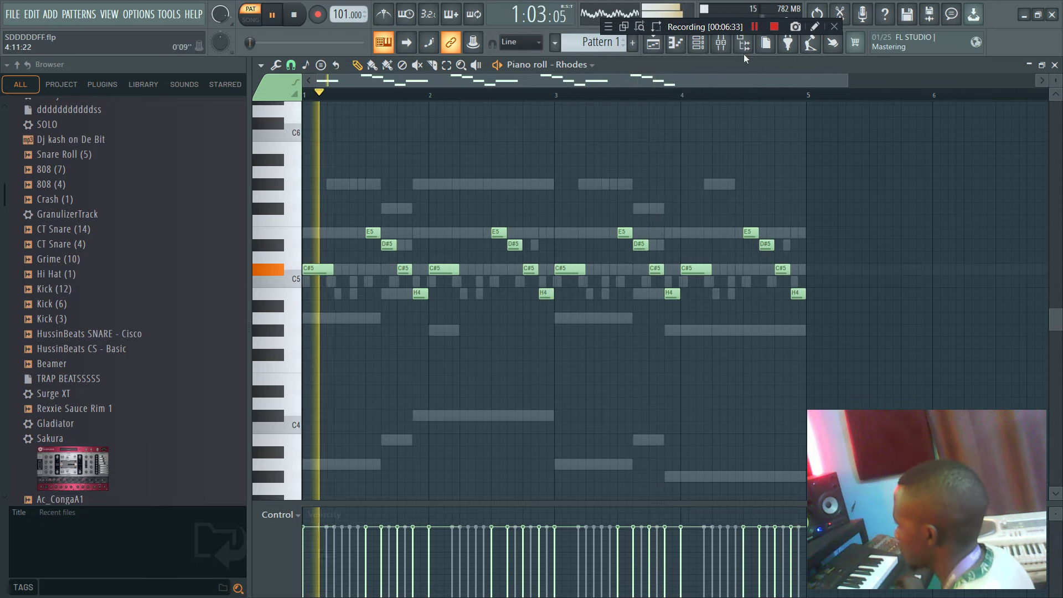
- Unmute all channels and adjust the JEB REEM 06 and Rhodes channel volumes against the full mix
{"action": "key", "text": "F6"}
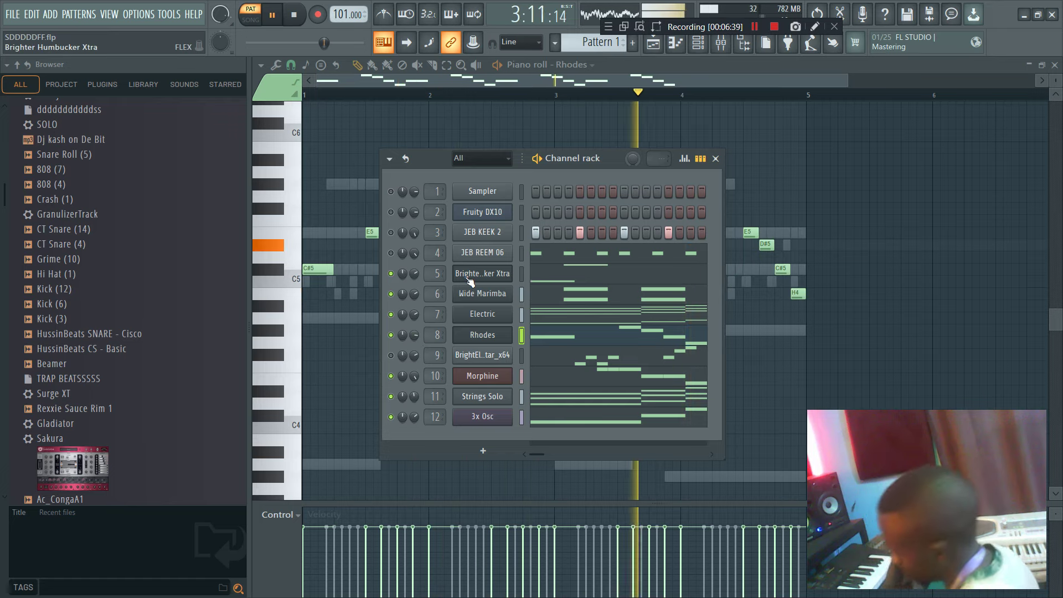
{"action": "left_click", "coordinate": [391, 253], "text": "ctrl"}
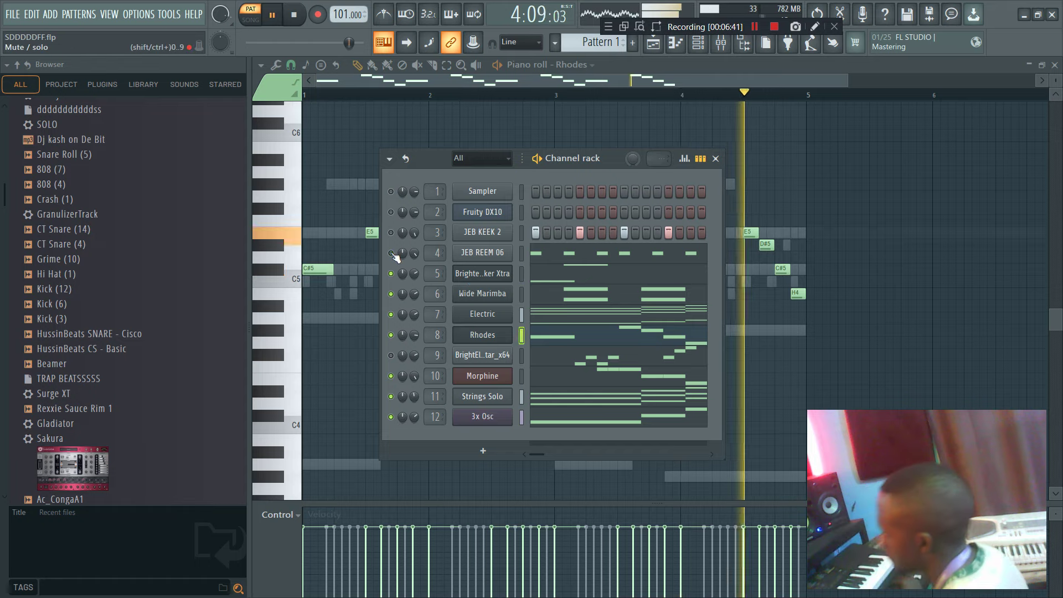
{"action": "left_click", "coordinate": [392, 254], "text": "ctrl"}
{"action": "left_click_drag", "start_coordinate": [417, 257], "coordinate": [418, 256]}
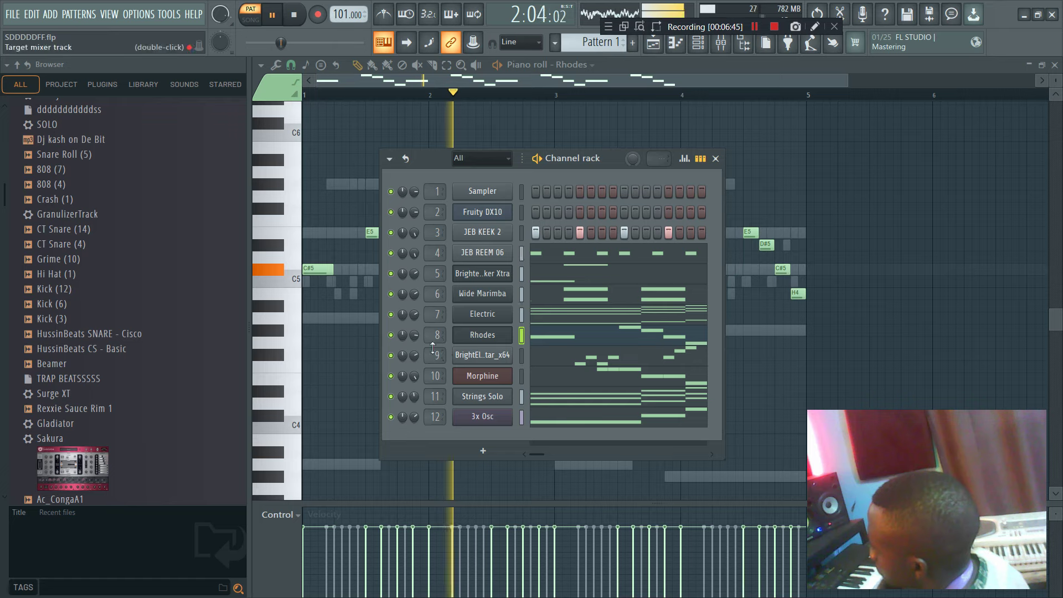
{"action": "left_click_drag", "start_coordinate": [418, 336], "coordinate": [418, 342]}
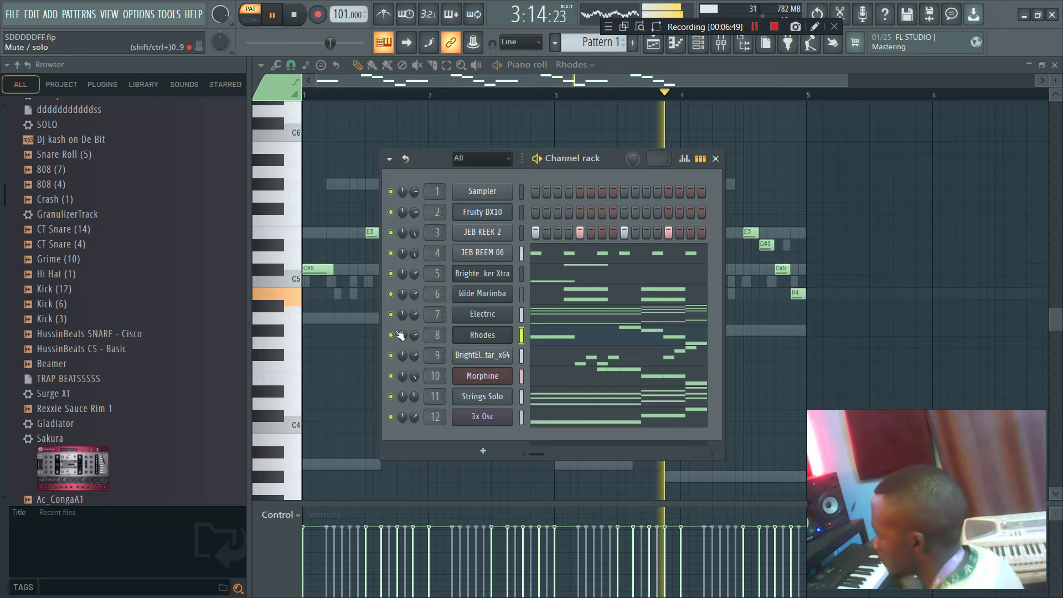
- Mute channels 1 to 4, BrightElectricGuitar_x64 and Morphine, keeping the remaining melodic channels and 3x Osc active
{"action": "left_click", "coordinate": [391, 273]}
{"action": "left_click", "coordinate": [391, 396]}
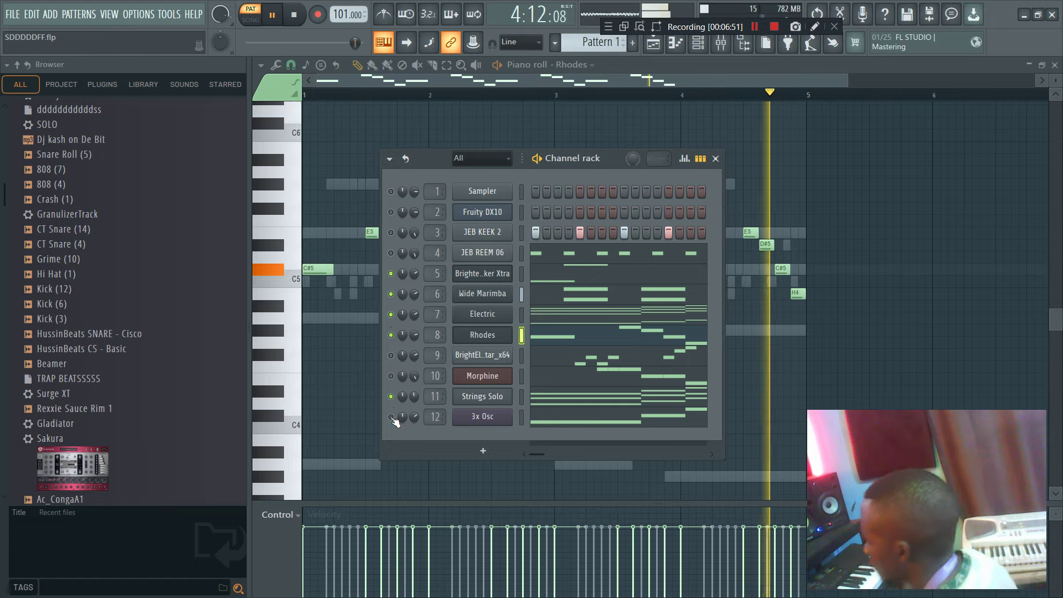
{"action": "left_click", "coordinate": [391, 417]}
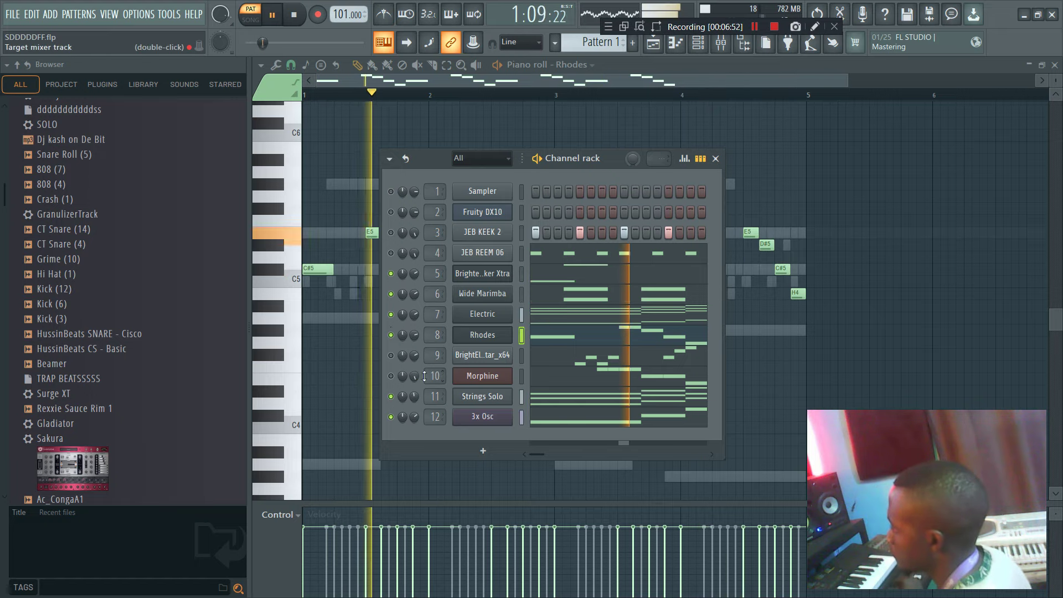
- Unmute the Morphine channel and adjust its volume against the melodic layers
{"action": "left_click", "coordinate": [391, 376]}
{"action": "left_click_drag", "start_coordinate": [415, 377], "coordinate": [414, 373]}
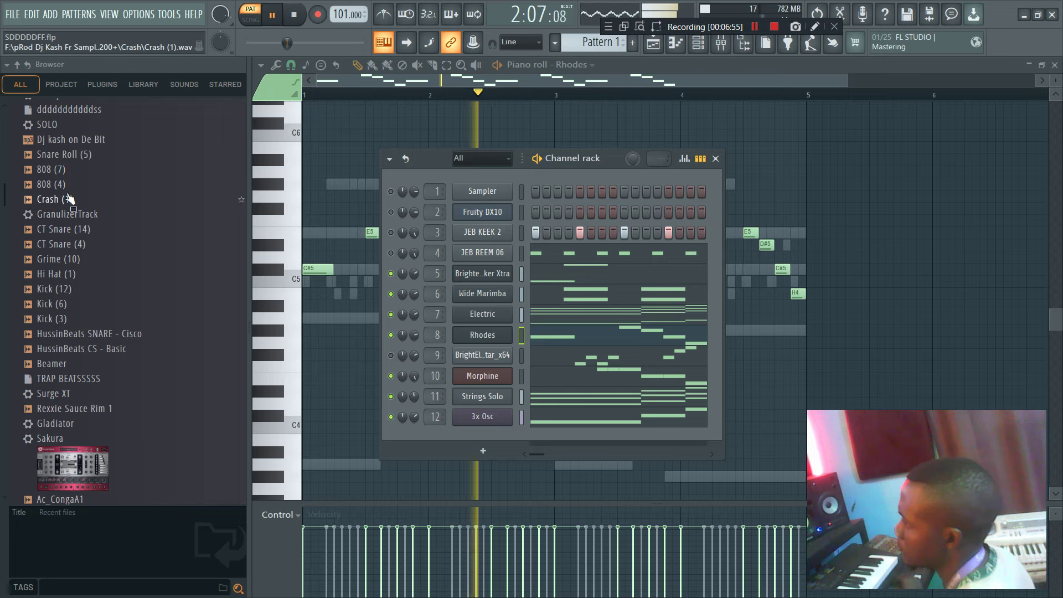
- Audition the JEB KEEK 2 and JEB REEM 06 samples and look through the recent sounds for another layer
{"action": "scroll", "coordinate": [69, 200], "scroll_direction": "up", "scroll_amount": 8}
{"action": "scroll", "coordinate": [110, 266], "scroll_direction": "up", "scroll_amount": 4}
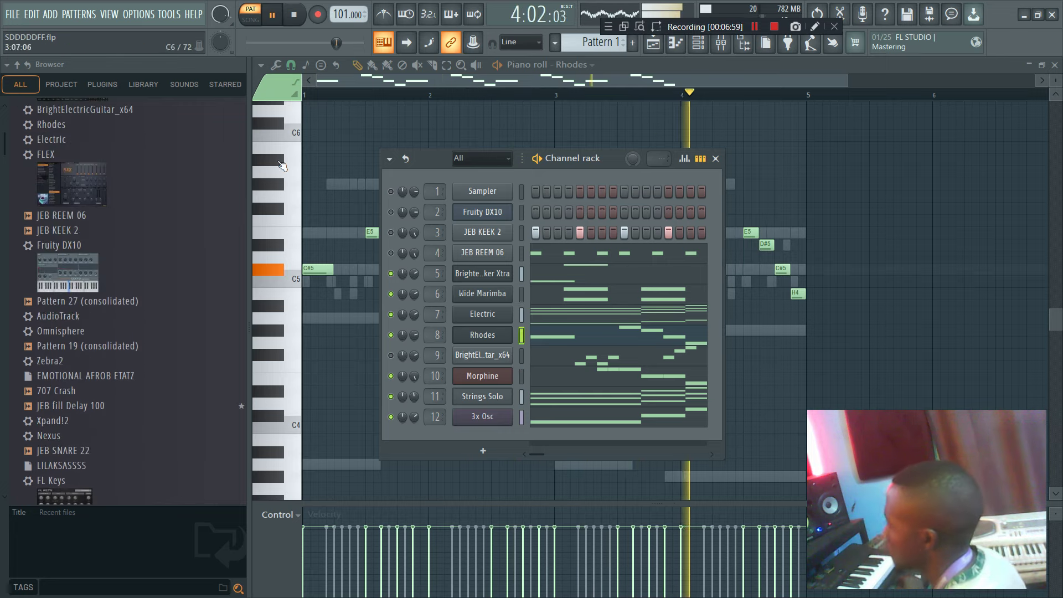
{"action": "left_click", "coordinate": [63, 233]}
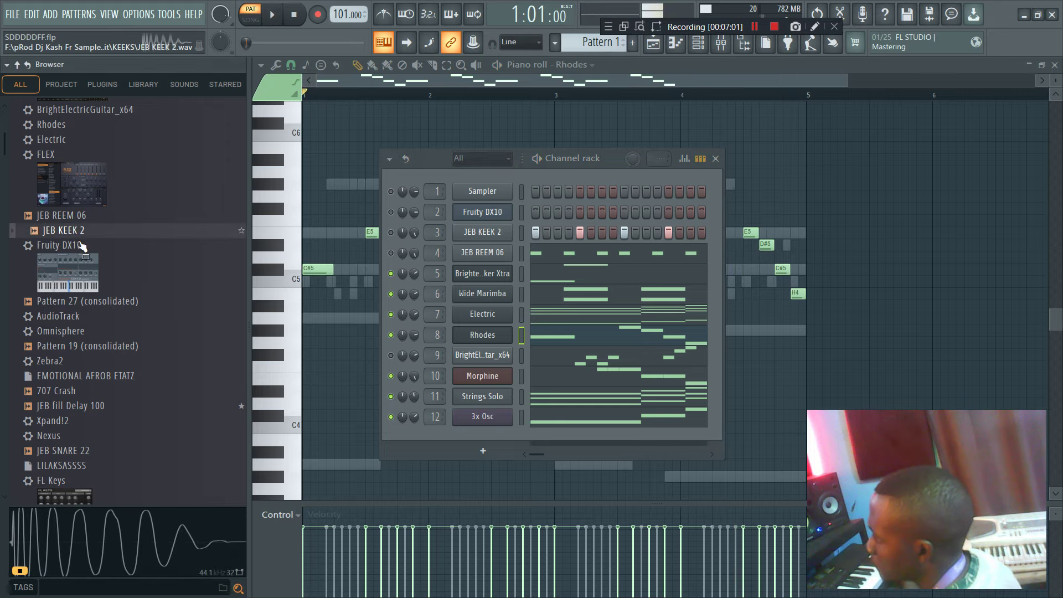
{"action": "key", "text": "space"}
{"action": "key", "text": "space"}
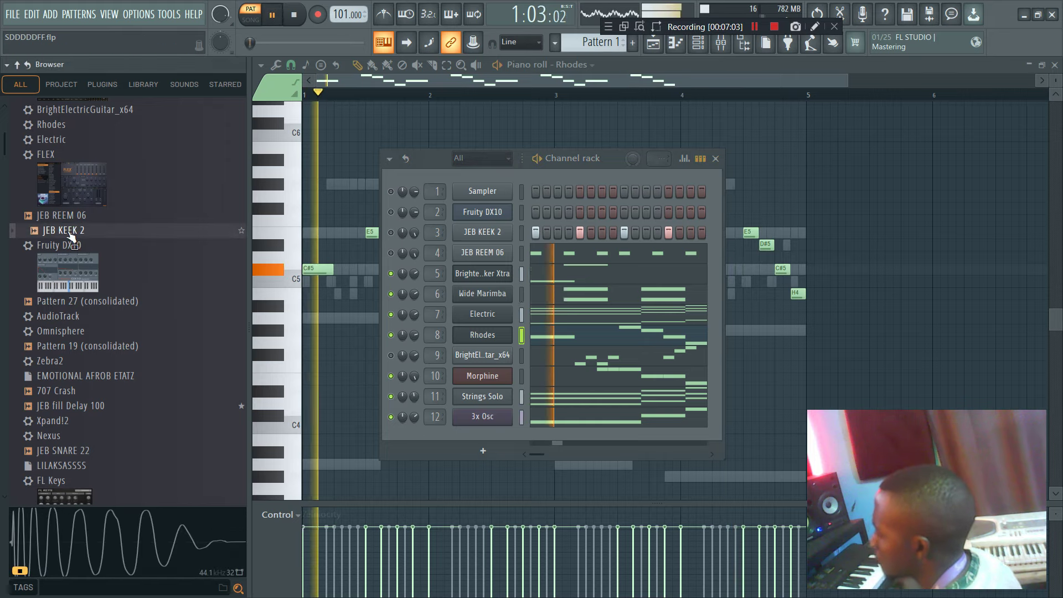
{"action": "key", "text": "Up"}
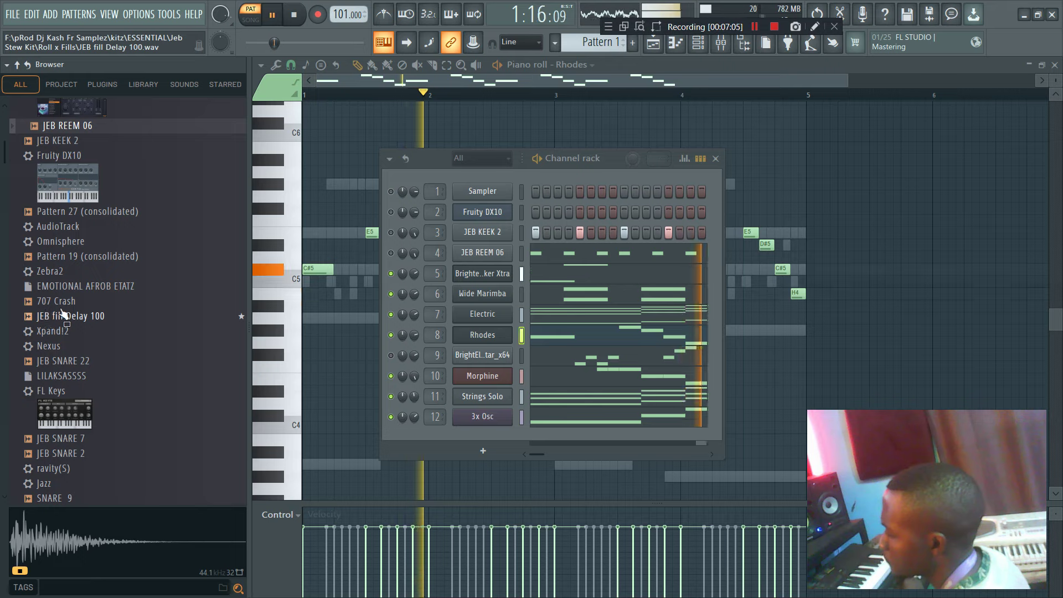
{"action": "scroll", "coordinate": [83, 316], "scroll_direction": "down", "scroll_amount": 4}
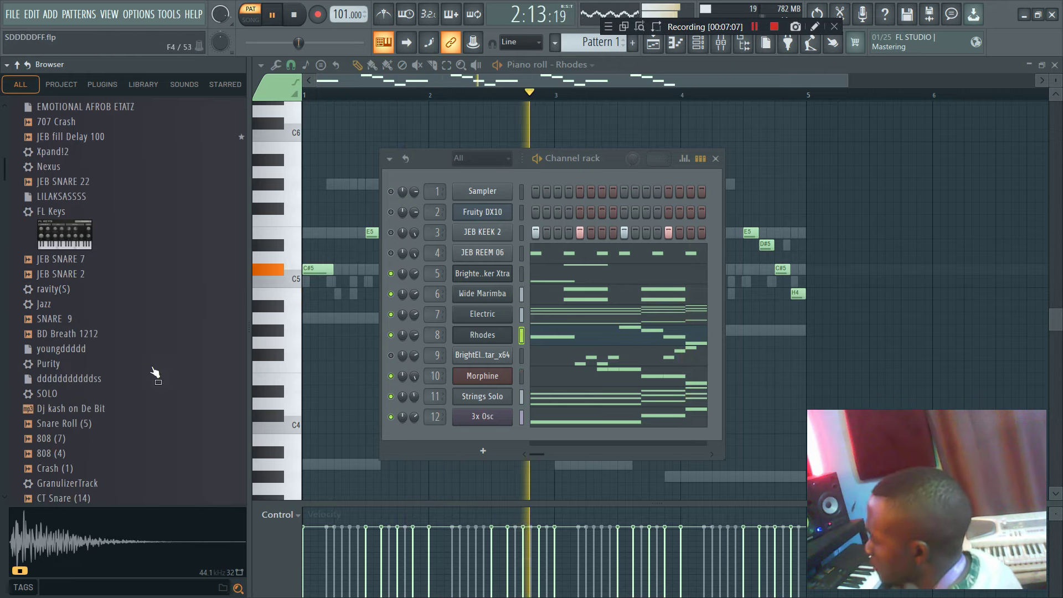
{"action": "scroll", "coordinate": [99, 437], "scroll_direction": "down", "scroll_amount": 2}
{"action": "scroll", "coordinate": [99, 439], "scroll_direction": "down", "scroll_amount": 6}
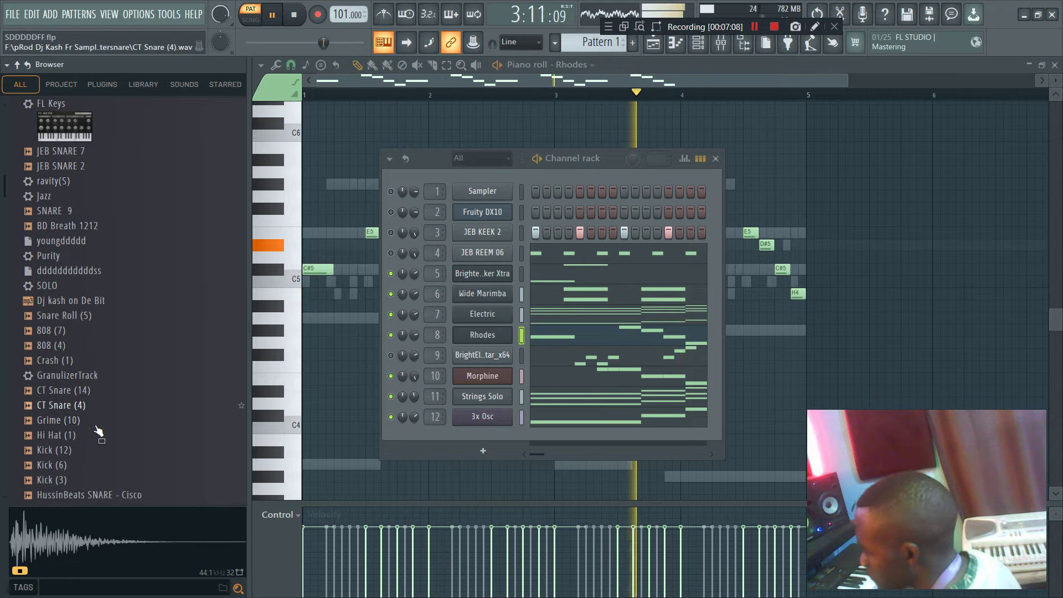
{"action": "key", "text": "space"}
{"action": "key", "text": "space"}
{"action": "left_click", "coordinate": [753, 29]}
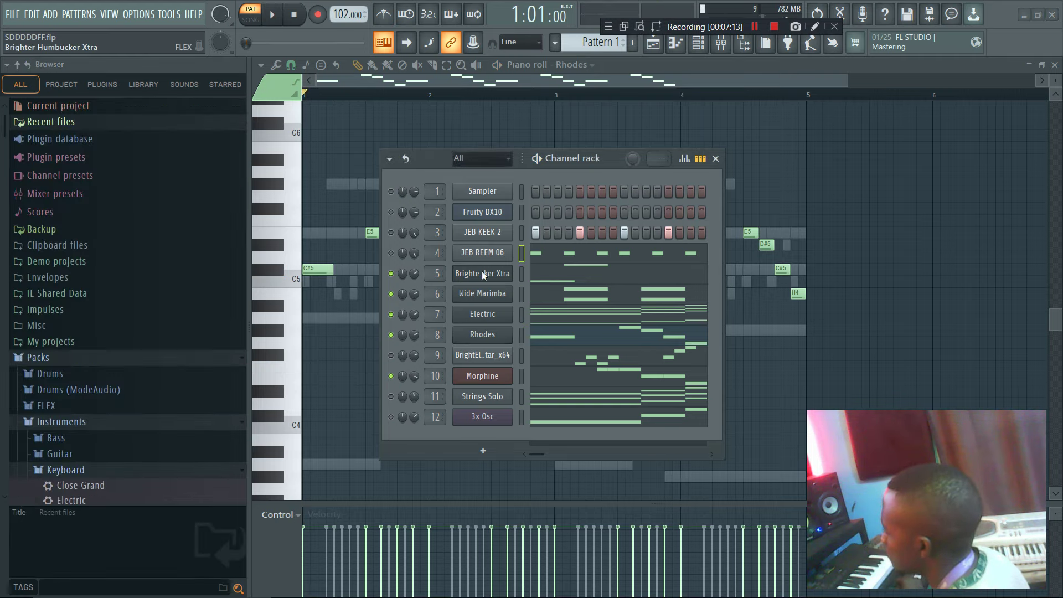
- Clone the Brighter Humbucker Xtra channel and load the Sine Wave preset from FLEX's full library into the copy
{"action": "right_click", "coordinate": [482, 272]}
{"action": "left_click", "coordinate": [552, 395]}
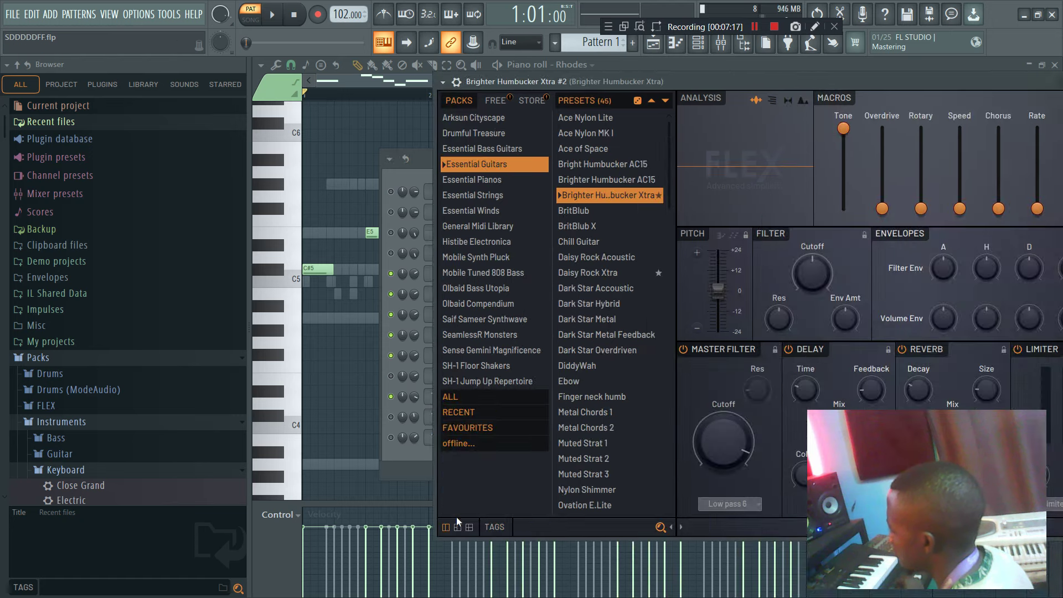
{"action": "left_click", "coordinate": [464, 396]}
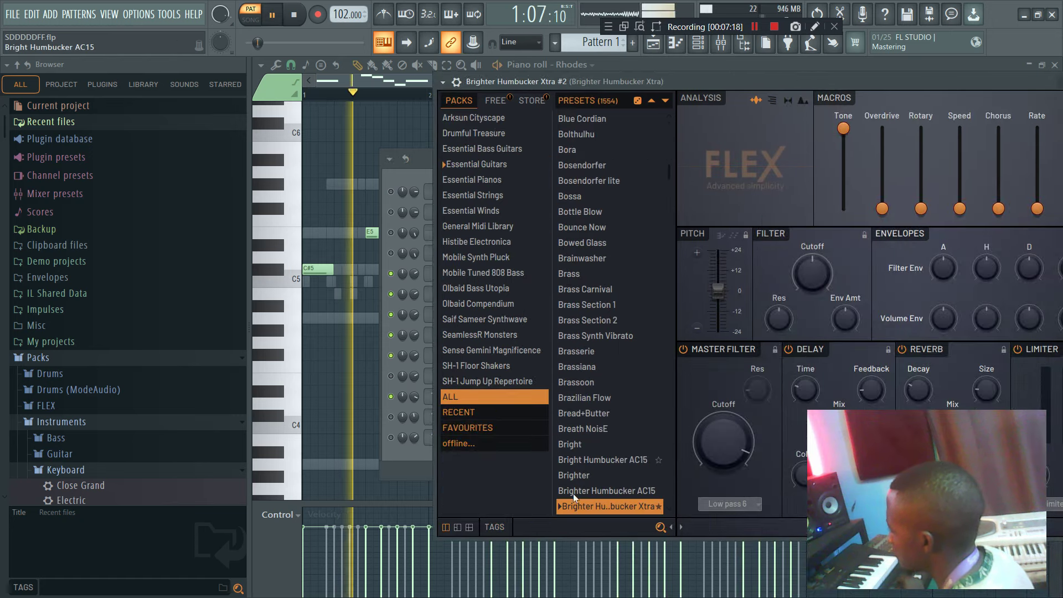
{"action": "left_click", "coordinate": [542, 527]}
{"action": "type", "text": "SINE"}
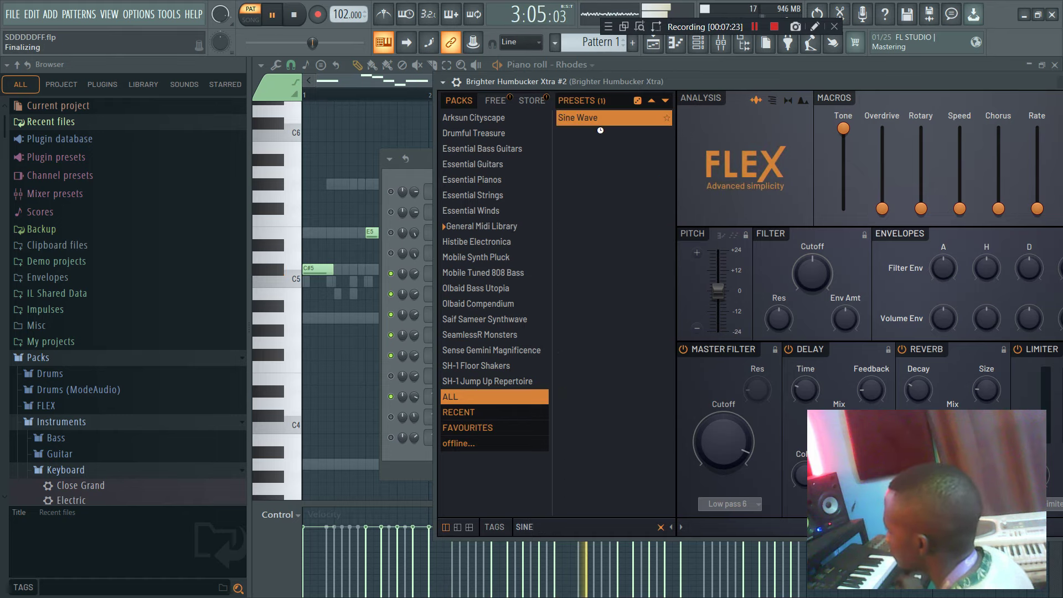
{"action": "left_click", "coordinate": [699, 44]}
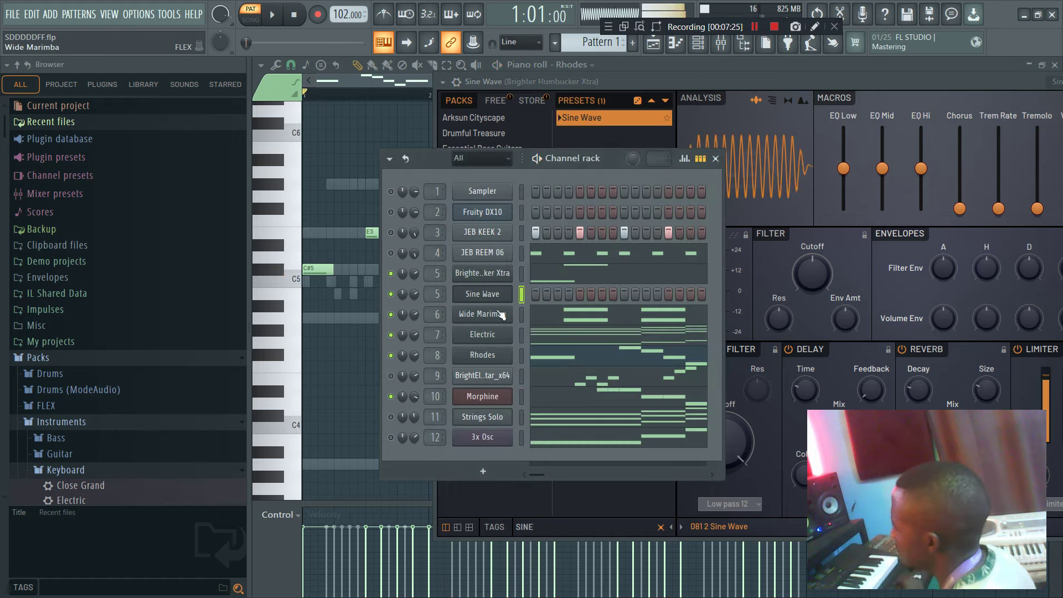
- Route the Sine Wave channel to mixer track 11 during playback
{"action": "key", "text": "space"}
{"action": "scroll", "coordinate": [432, 294], "scroll_direction": "up", "scroll_amount": 6}
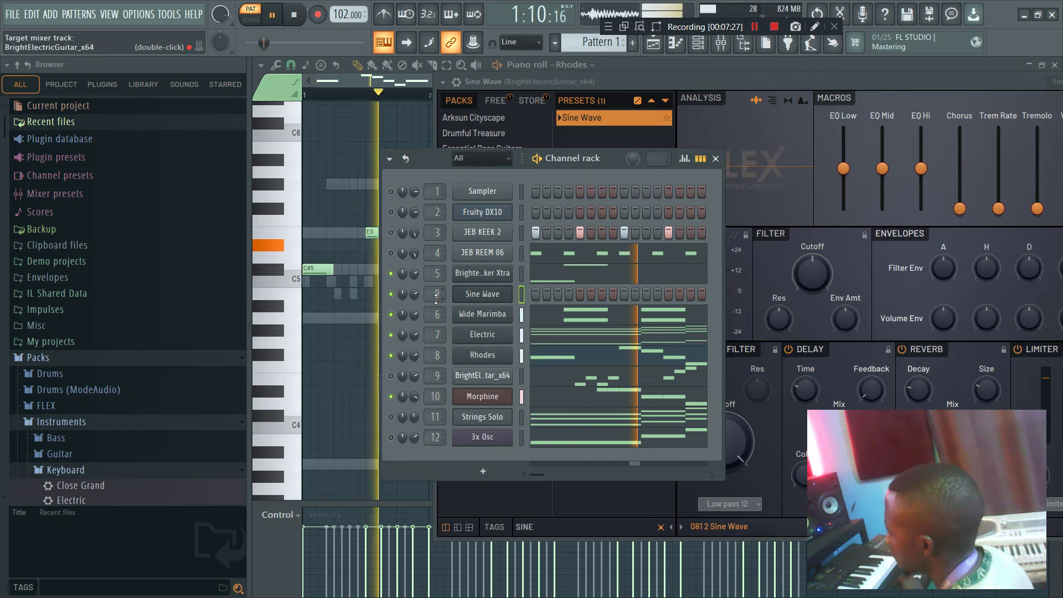
- In the Sine Wave piano roll, draw a three-step G#5 at 2:01 and a two-step F#5 slide note at 2:03
{"action": "right_click", "coordinate": [461, 294]}
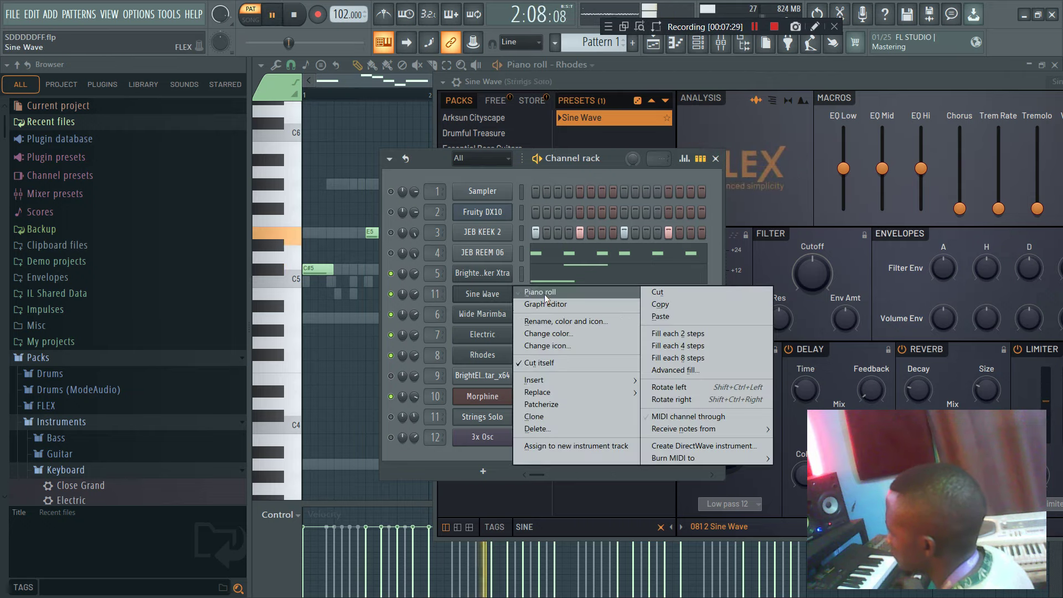
{"action": "left_click", "coordinate": [470, 289]}
{"action": "key", "text": "space"}
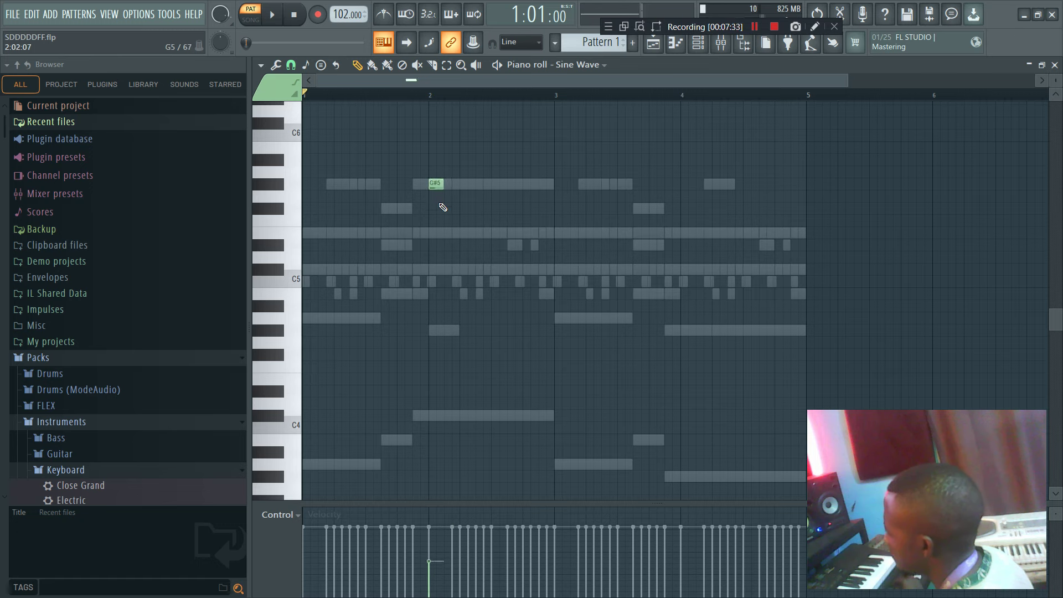
{"action": "key", "text": "space"}
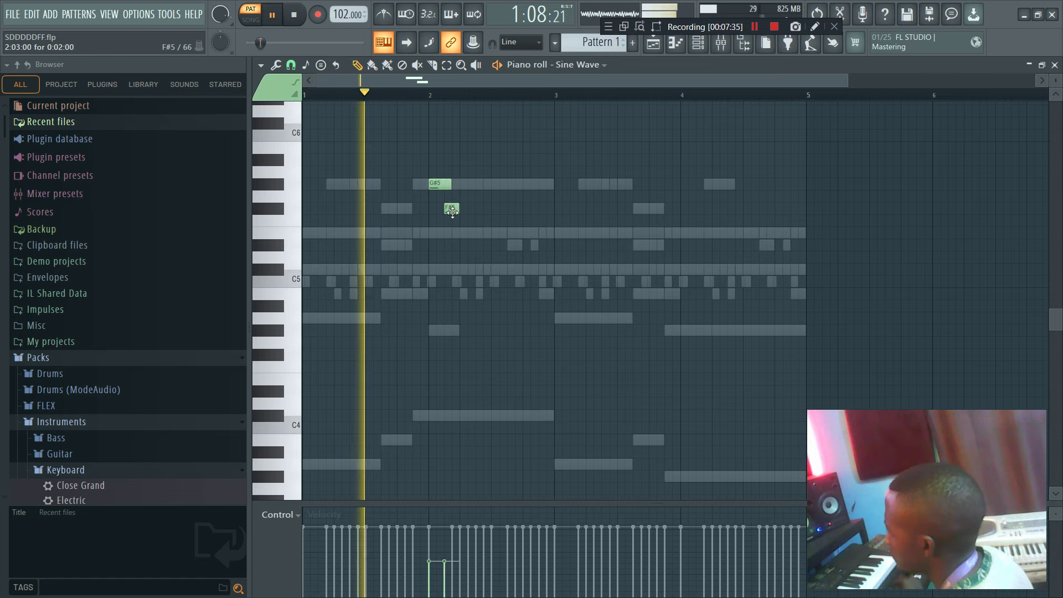
{"action": "double_click", "coordinate": [447, 208]}
{"action": "left_click", "coordinate": [609, 385]}
{"action": "key", "text": "space"}
- Move the G#5 note and its slide to 2:09, tighten the F#5 slide to one step at 2:10, and loop playback from 2:09
{"action": "left_click_drag", "start_coordinate": [484, 214], "coordinate": [502, 190]}
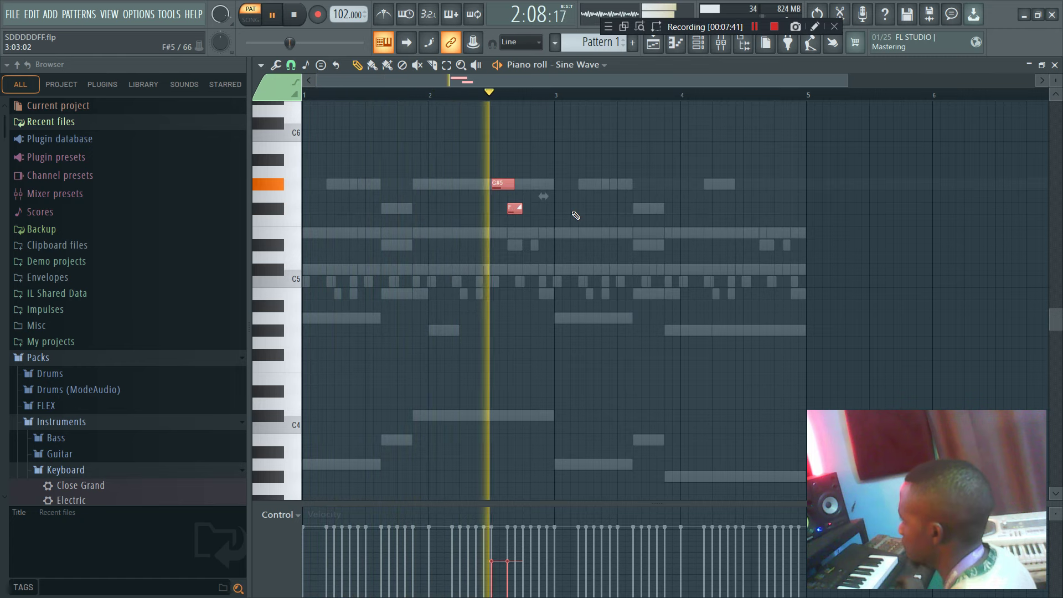
{"action": "right_click", "coordinate": [545, 218]}
{"action": "key", "text": "space"}
{"action": "left_click_drag", "start_coordinate": [511, 210], "coordinate": [504, 209]}
{"action": "key", "text": "space"}
{"action": "left_click", "coordinate": [495, 94]}
{"action": "key", "text": "space"}
{"action": "key", "text": "space"}
{"action": "key", "text": "space"}
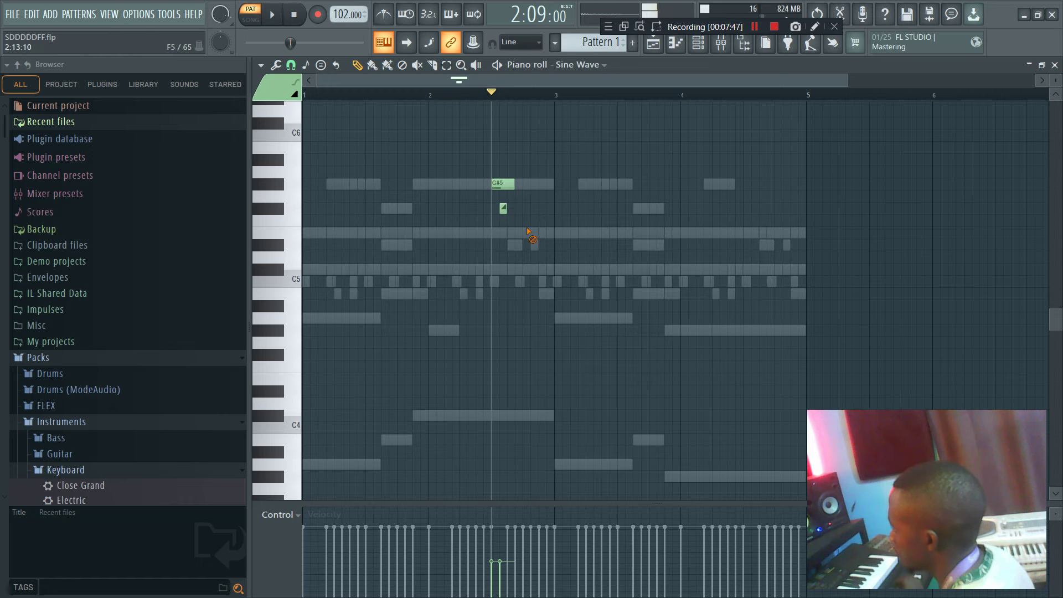
- Duplicate the note-and-slide pair to 2:13, lowered to F#5 with an E5 slide, and play it back
{"action": "key", "text": "space"}
{"action": "left_click_drag", "start_coordinate": [523, 193], "coordinate": [537, 212], "text": "shift"}
{"action": "key", "text": "space"}
{"action": "key", "text": "space"}
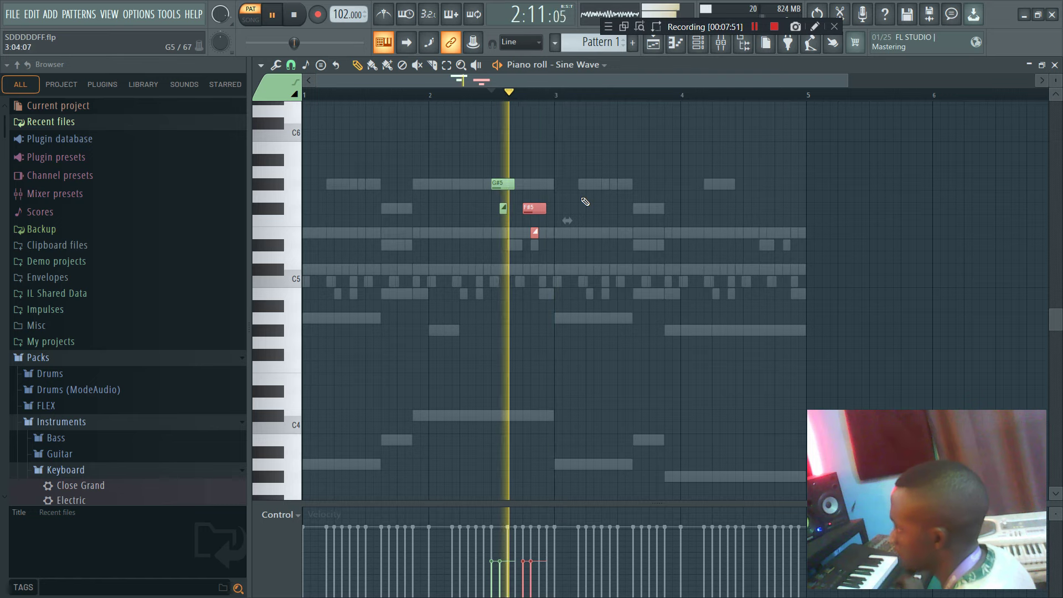
- Transpose all four Sine Wave notes up one octave and listen to them
{"action": "key", "text": "ctrl+a"}
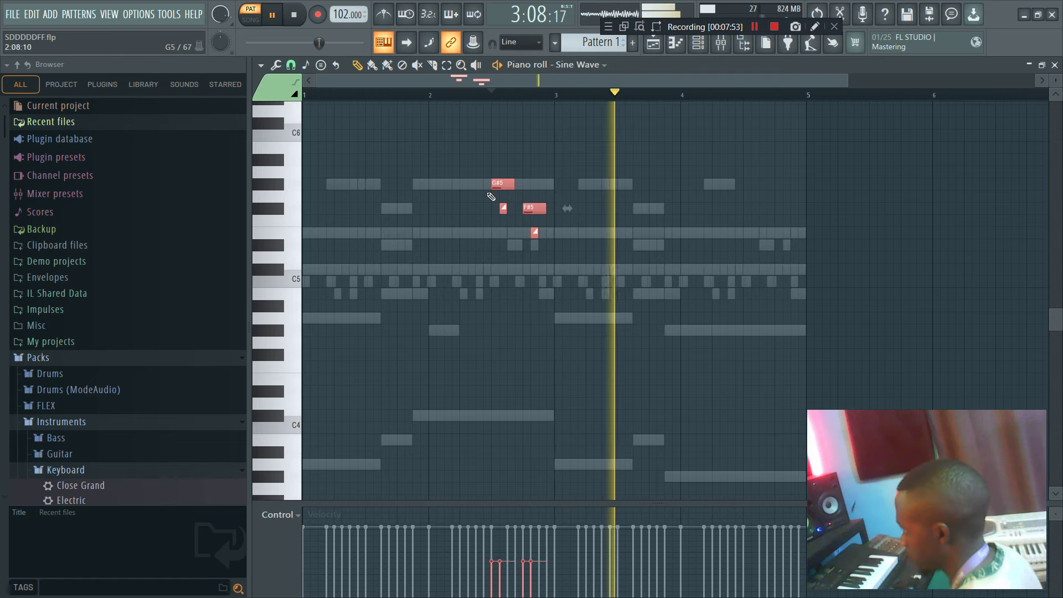
{"action": "key", "text": "space"}
{"action": "key", "text": "ctrl+Up"}
{"action": "key", "text": "space"}
{"action": "scroll", "coordinate": [491, 196], "scroll_direction": "up", "scroll_amount": 5}
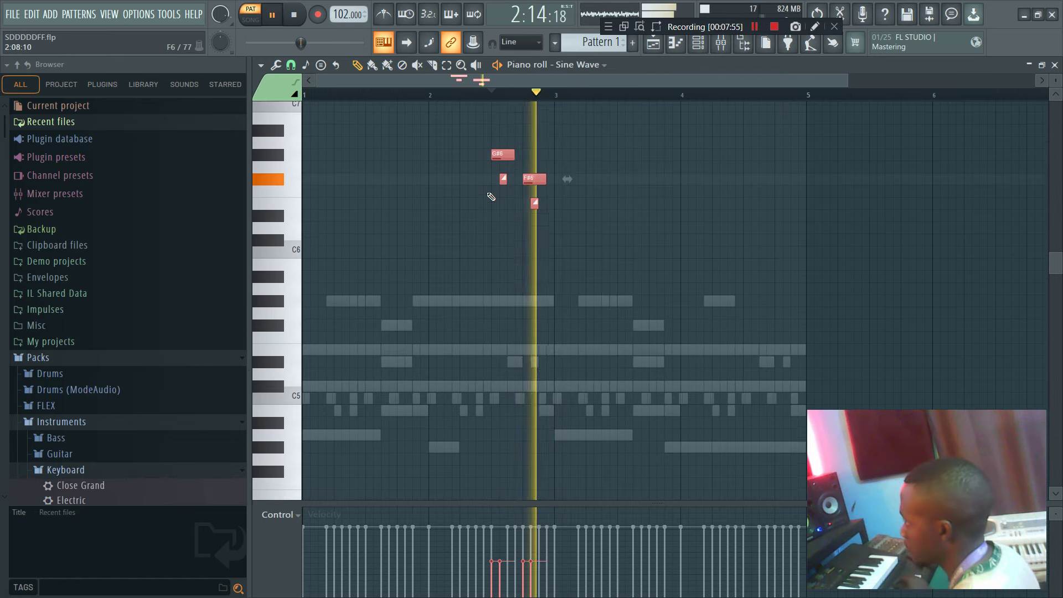
- Duplicate the complete four-note Sine Wave phrase to 4:09 and check both phrases in playback
{"action": "left_click", "coordinate": [525, 240], "text": "ctrl"}
{"action": "key", "text": "space"}
{"action": "key", "text": "space"}
{"action": "key", "text": "ctrl+a"}
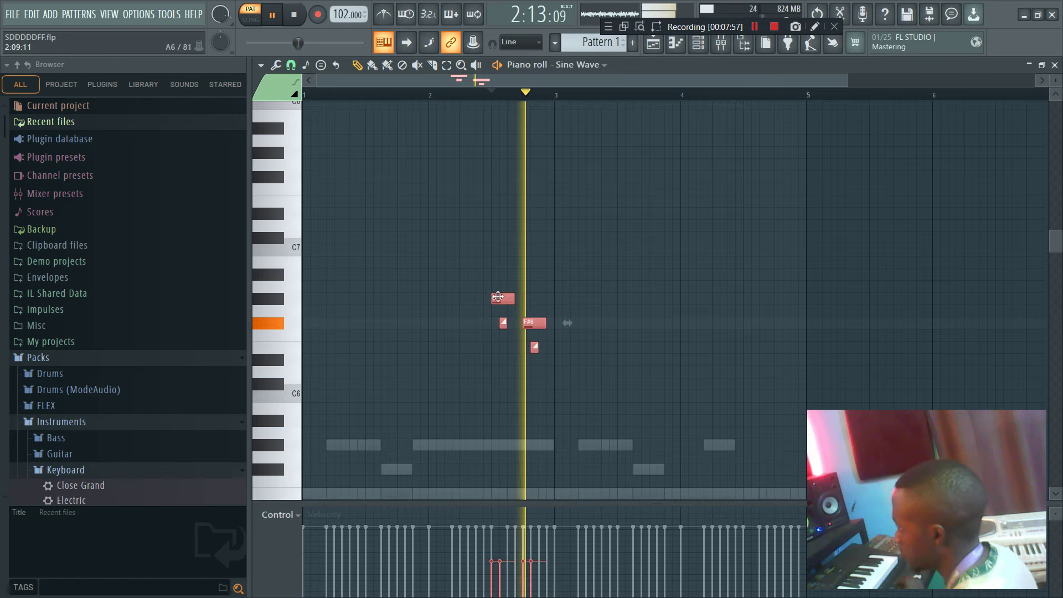
{"action": "left_click_drag", "start_coordinate": [496, 303], "coordinate": [748, 304], "text": "shift"}
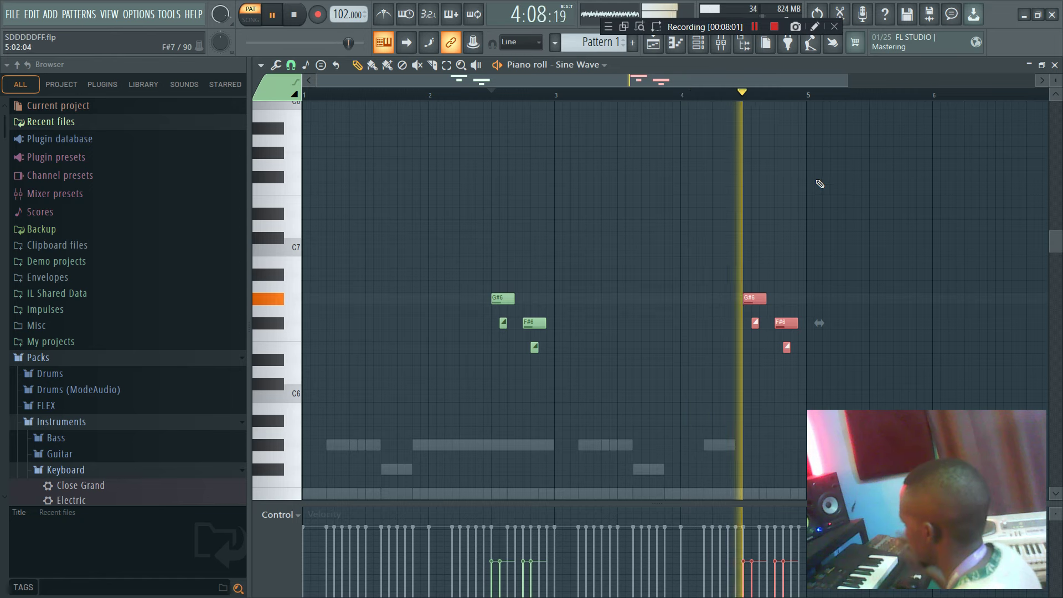
{"action": "key", "text": "space"}
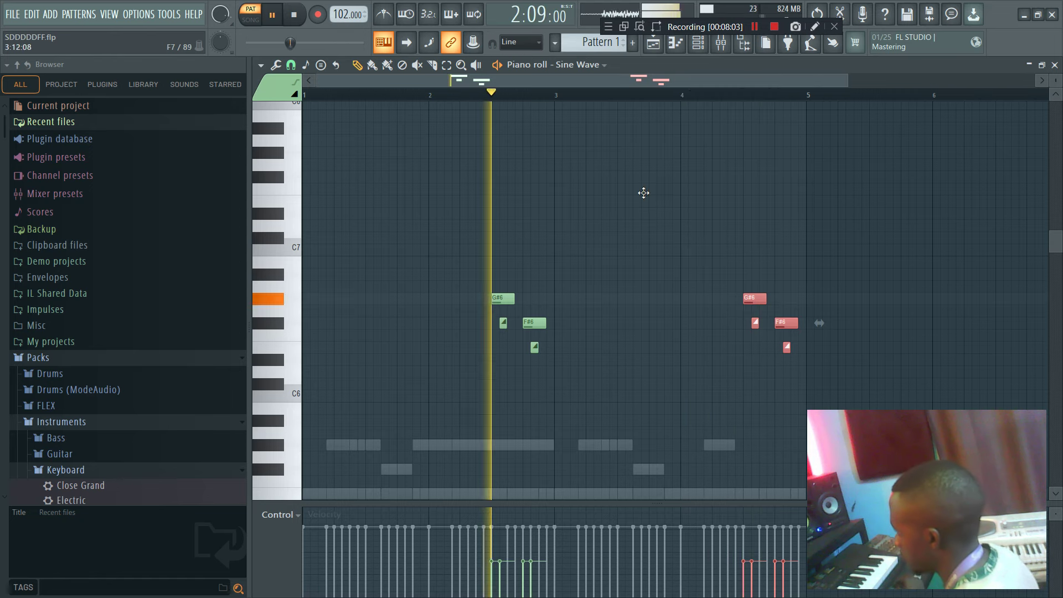
{"action": "key", "text": "space"}
{"action": "left_click", "coordinate": [623, 243], "text": "ctrl"}
- Try a shorter F#6 slide note at 2:10 in playback and restore its one-step length
{"action": "key", "text": "space"}
{"action": "key", "text": "space"}
{"action": "left_click_drag", "start_coordinate": [508, 326], "coordinate": [503, 325]}
{"action": "key", "text": "space"}
{"action": "key", "text": "space"}
{"action": "key", "text": "space"}
{"action": "key", "text": "space"}
{"action": "key", "text": "space"}
{"action": "key", "text": "space"}
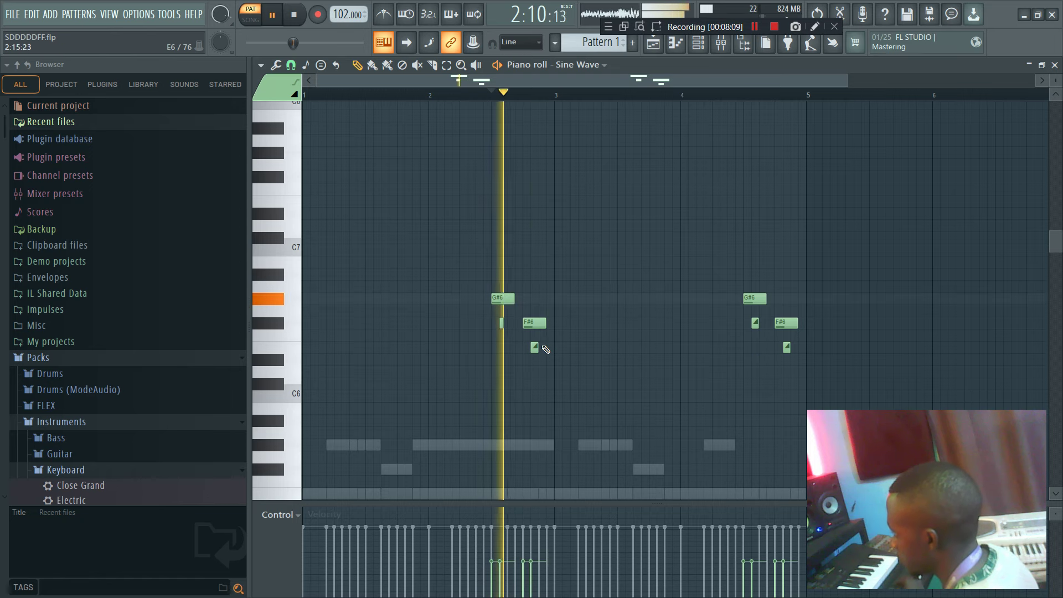
{"action": "left_click_drag", "start_coordinate": [504, 324], "coordinate": [507, 323]}
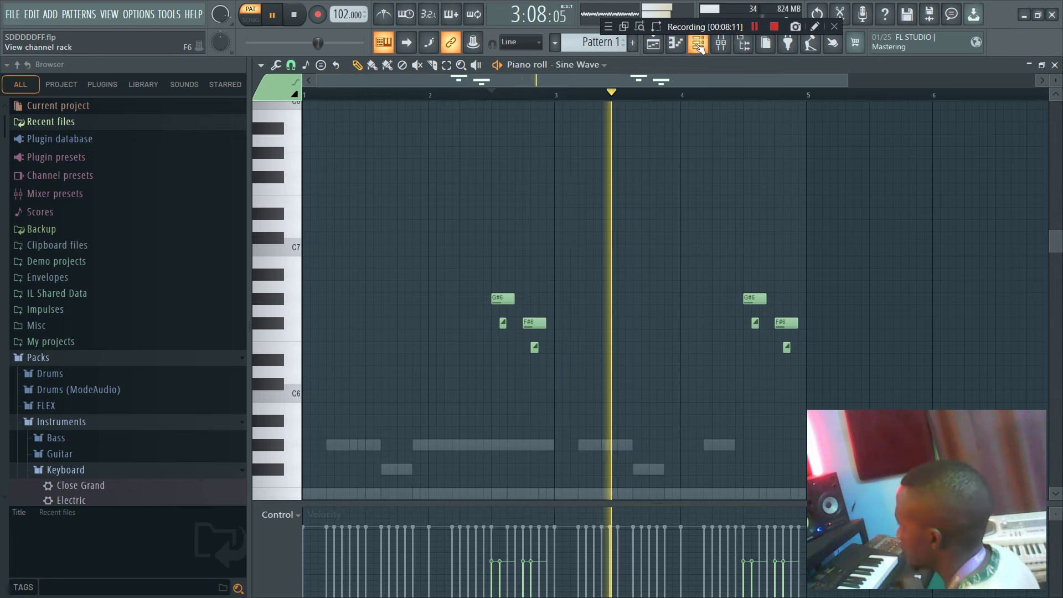
- Bring up the channel rack and browse the kitz sample folder down to the Jeb Stew Kit's REEMS samples
{"action": "key", "text": "F6"}
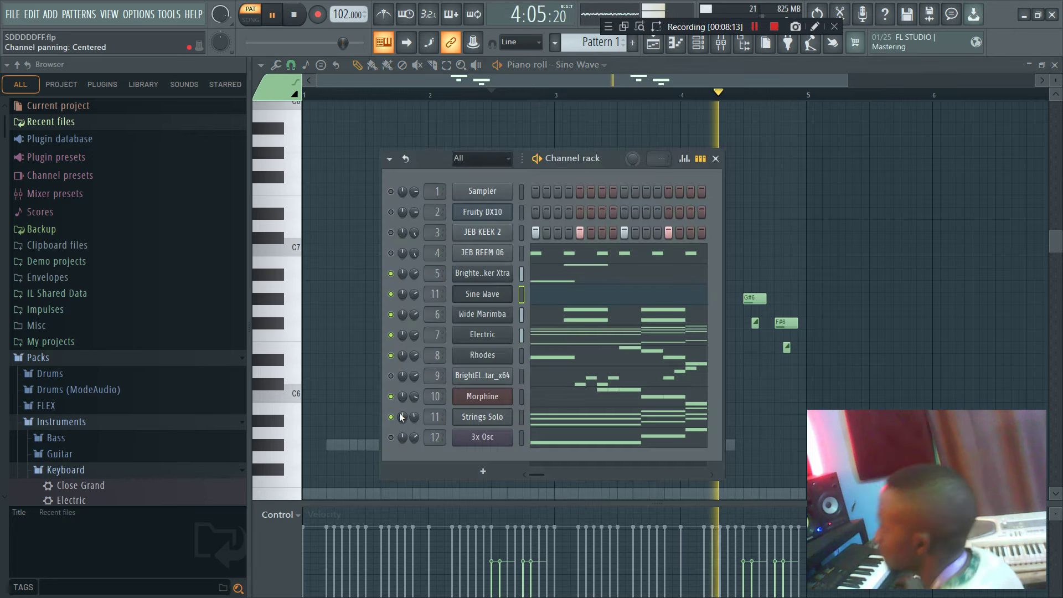
{"action": "scroll", "coordinate": [130, 366], "scroll_direction": "down", "scroll_amount": 5}
{"action": "scroll", "coordinate": [131, 366], "scroll_direction": "down", "scroll_amount": 4}
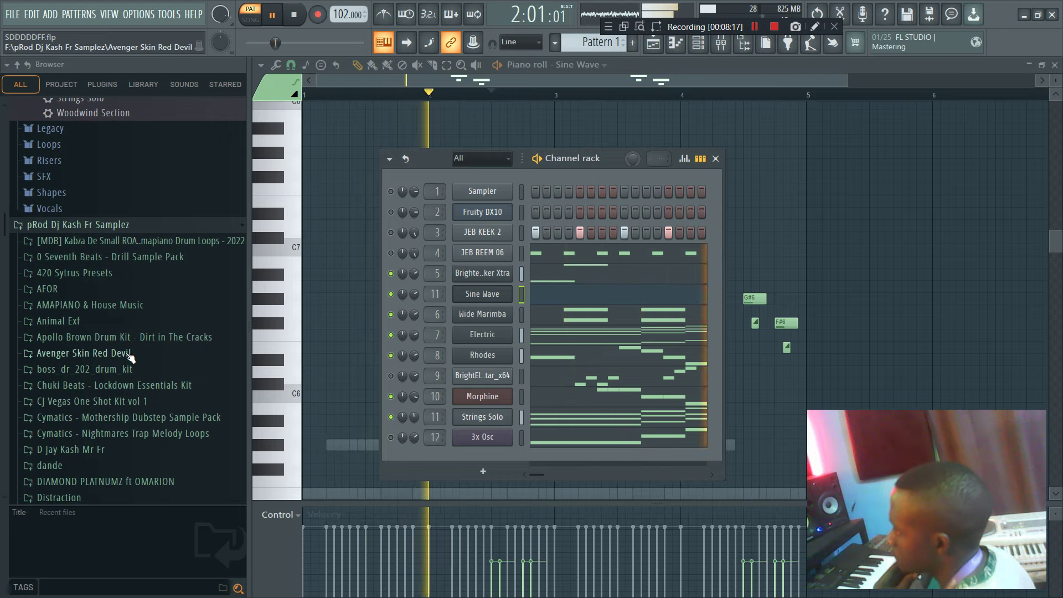
{"action": "scroll", "coordinate": [108, 383], "scroll_direction": "down", "scroll_amount": 6}
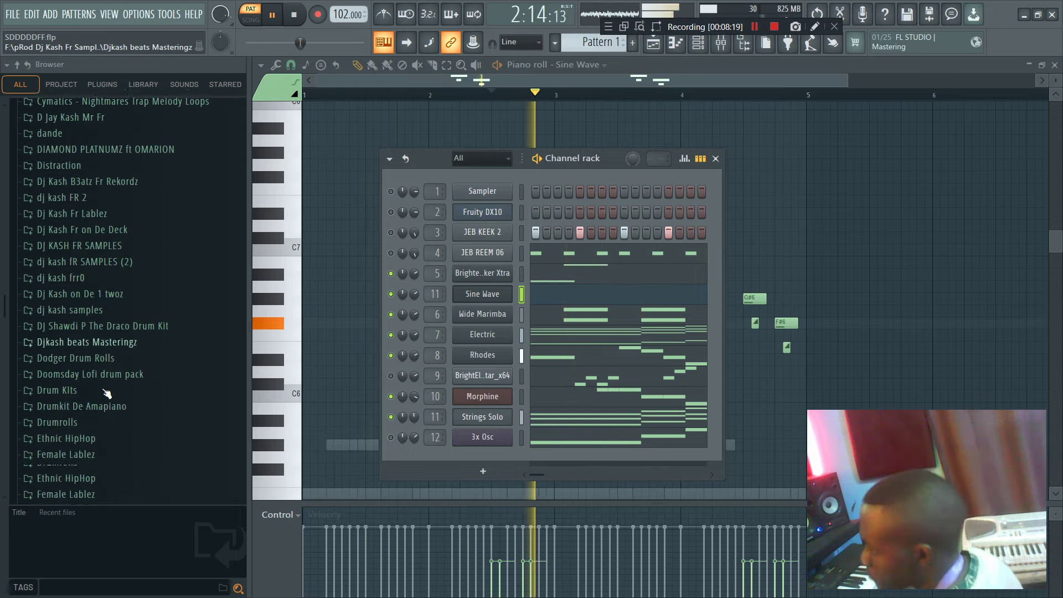
{"action": "scroll", "coordinate": [106, 394], "scroll_direction": "down", "scroll_amount": 14}
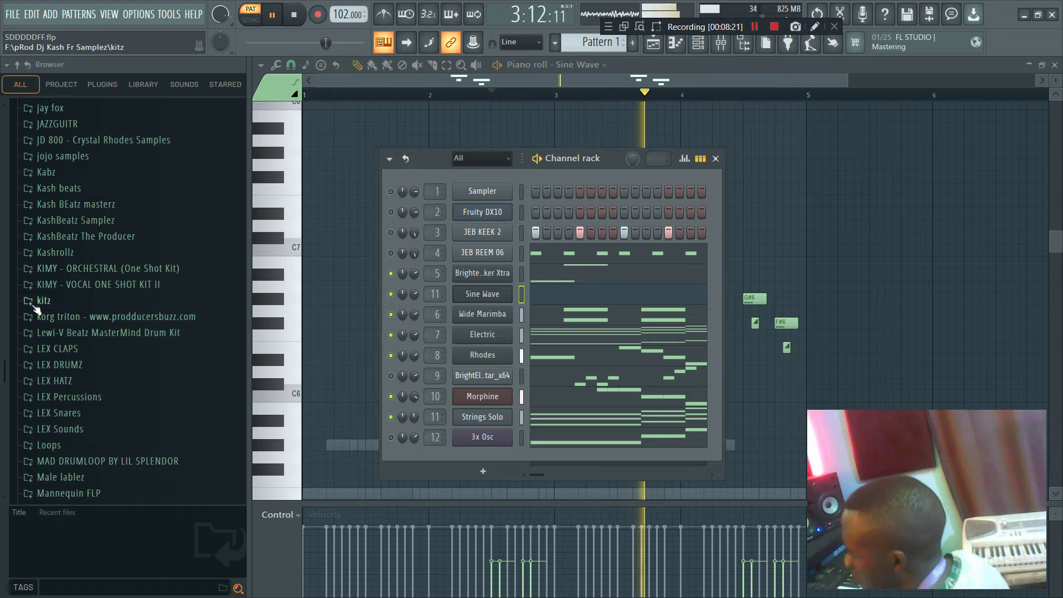
{"action": "left_click", "coordinate": [35, 306]}
{"action": "scroll", "coordinate": [94, 344], "scroll_direction": "down", "scroll_amount": 4}
{"action": "scroll", "coordinate": [91, 334], "scroll_direction": "down", "scroll_amount": 5}
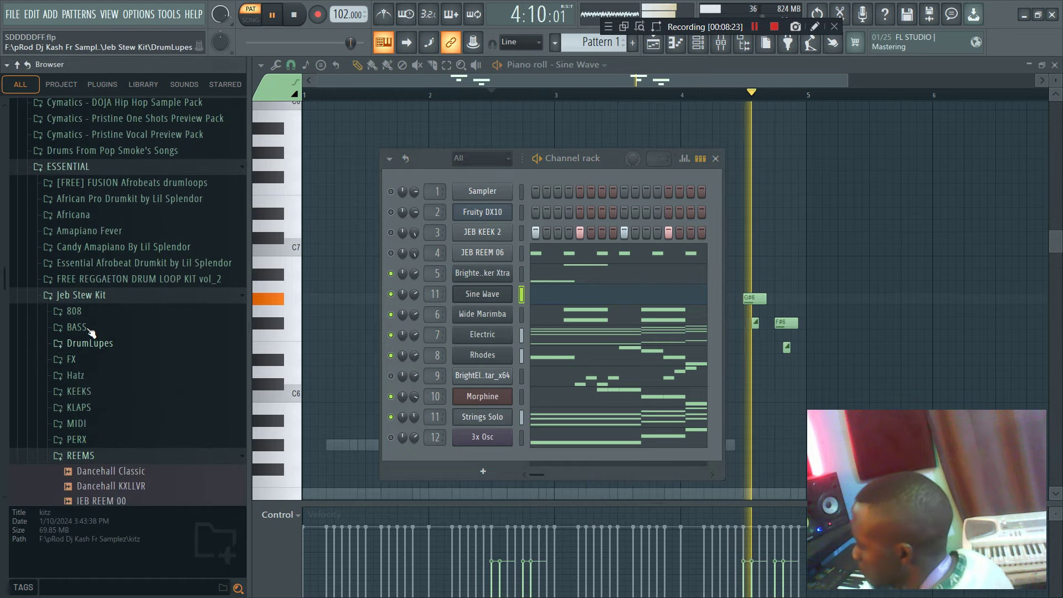
{"action": "scroll", "coordinate": [102, 410], "scroll_direction": "down", "scroll_amount": 1}
{"action": "scroll", "coordinate": [124, 452], "scroll_direction": "down", "scroll_amount": 3}
- Audition JEB REEM 02 and JEB REEM 01, and add JEB REEM 01 as a new channel below JEB REEM 06
{"action": "key", "text": "space"}
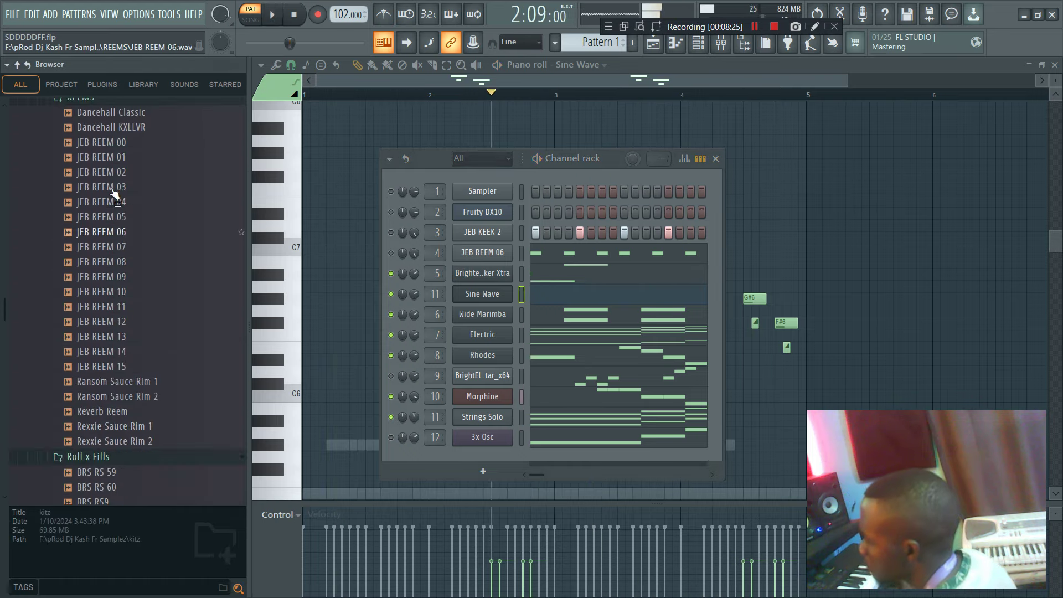
{"action": "left_click", "coordinate": [119, 173]}
{"action": "left_click", "coordinate": [121, 158]}
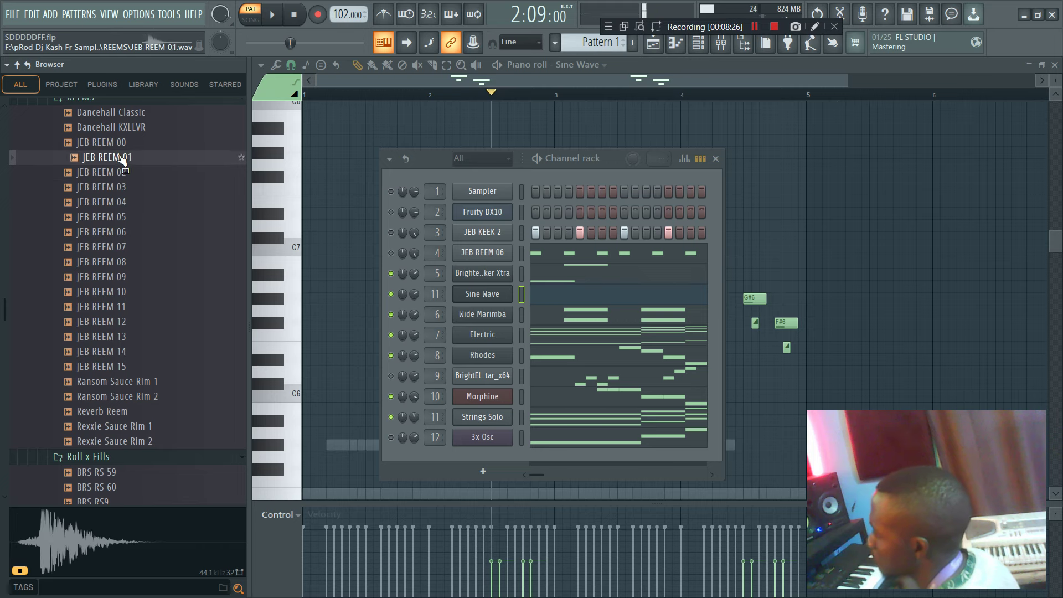
{"action": "left_click_drag", "start_coordinate": [497, 265], "coordinate": [497, 266]}
{"action": "key", "text": "space"}
- Copy the JEB REEM 06 note pattern into the JEB REEM 01 channel
{"action": "right_click", "coordinate": [491, 253]}
{"action": "left_click", "coordinate": [675, 264]}
{"action": "right_click", "coordinate": [477, 273]}
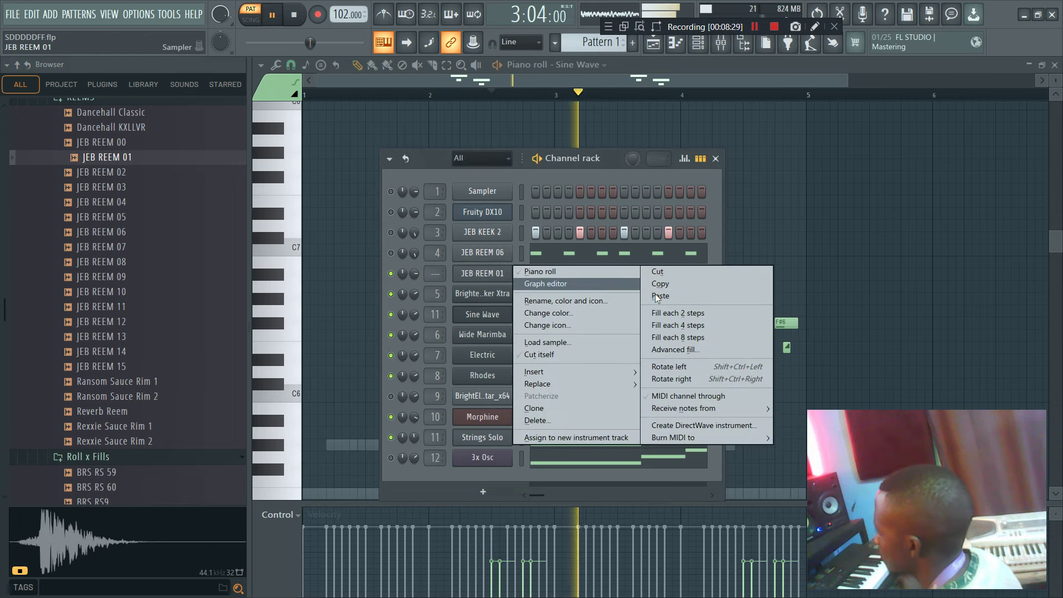
{"action": "left_click", "coordinate": [659, 296]}
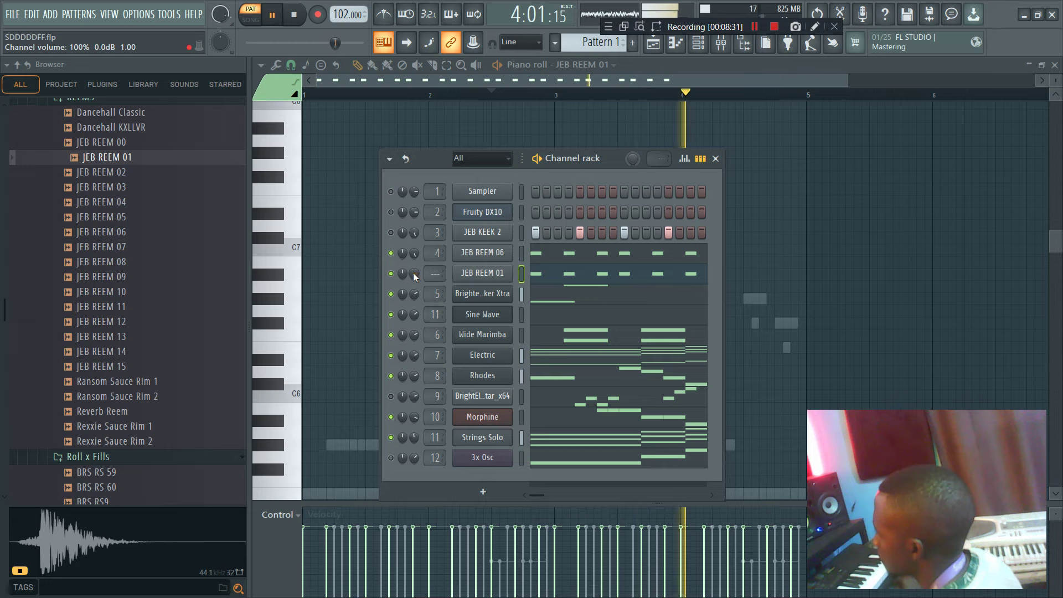
- Audition the rim samples, replace the JEB REEM 01 channel's sound with Rexxie Sauce Rim 1, and set the tempo to 103 BPM
{"action": "left_click", "coordinate": [137, 395]}
{"action": "left_click", "coordinate": [138, 383]}
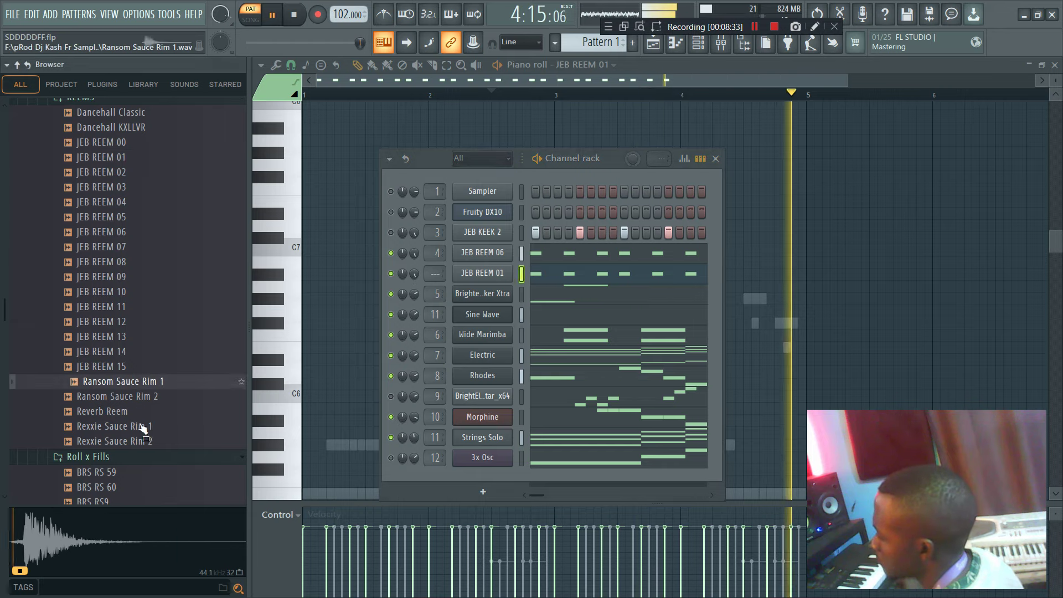
{"action": "left_click", "coordinate": [140, 427]}
{"action": "key", "text": "space"}
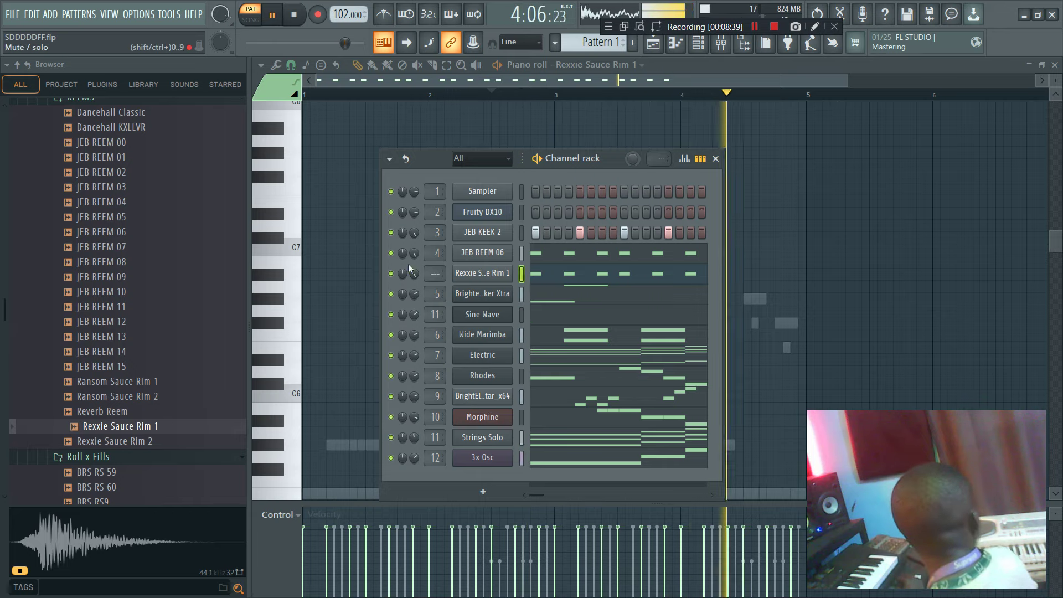
{"action": "scroll", "coordinate": [338, 15], "scroll_direction": "up", "scroll_amount": 1}
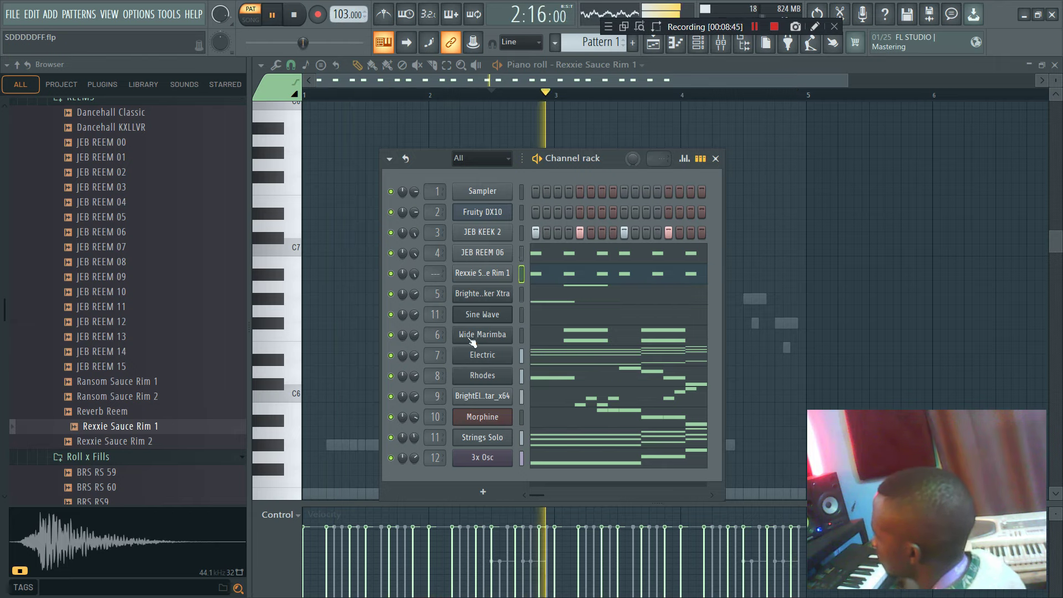
- Insert Fruity Soft Clipper in slot 6 of the Master mixer track
{"action": "left_click", "coordinate": [720, 50]}
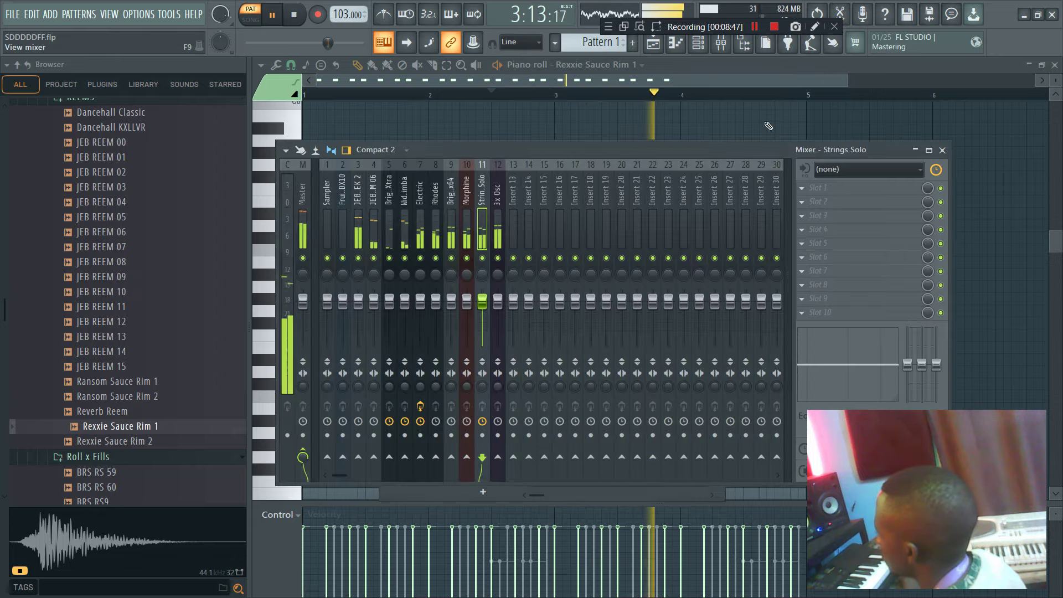
{"action": "left_click", "coordinate": [303, 224]}
{"action": "left_click", "coordinate": [820, 270]}
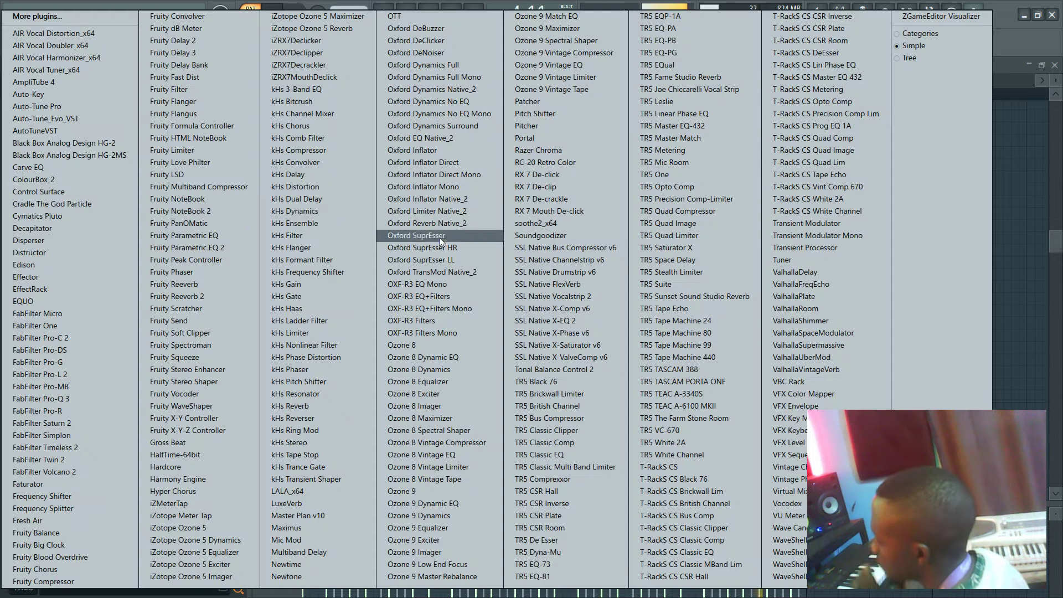
{"action": "left_click", "coordinate": [181, 334]}
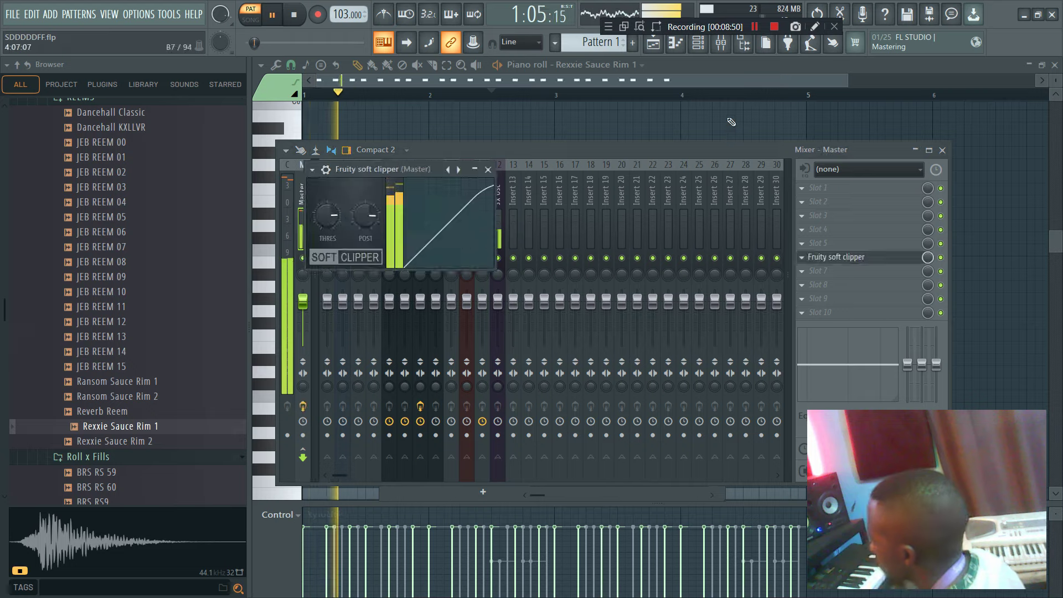
- Unmute Rhodes, solo the Sine Wave channel, and insert Fruity Reeverb 2 in slot 8 of the 3x Osc mixer track
{"action": "left_click", "coordinate": [704, 44]}
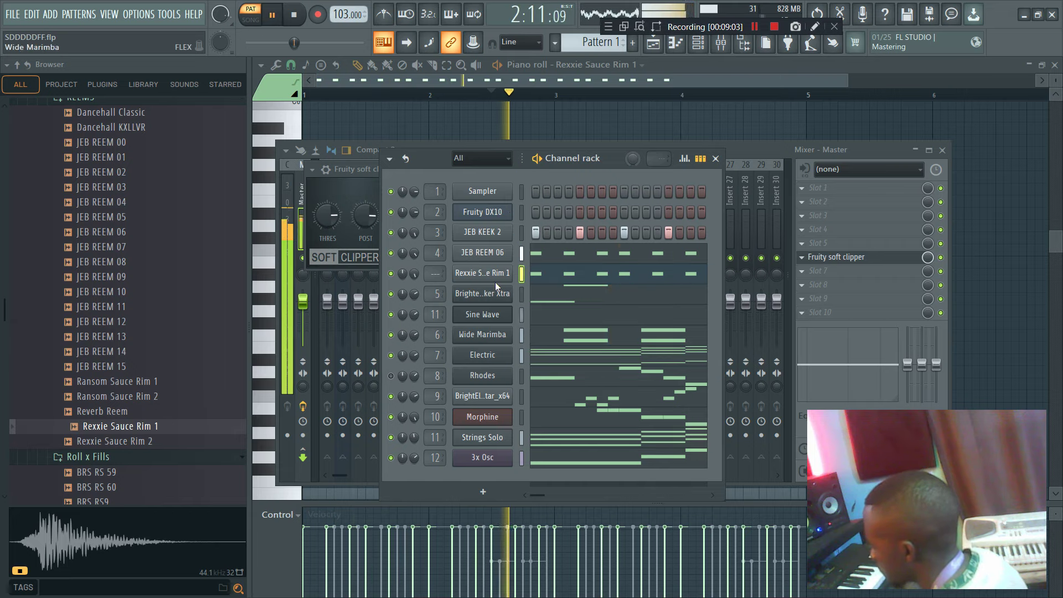
{"action": "left_click", "coordinate": [391, 377]}
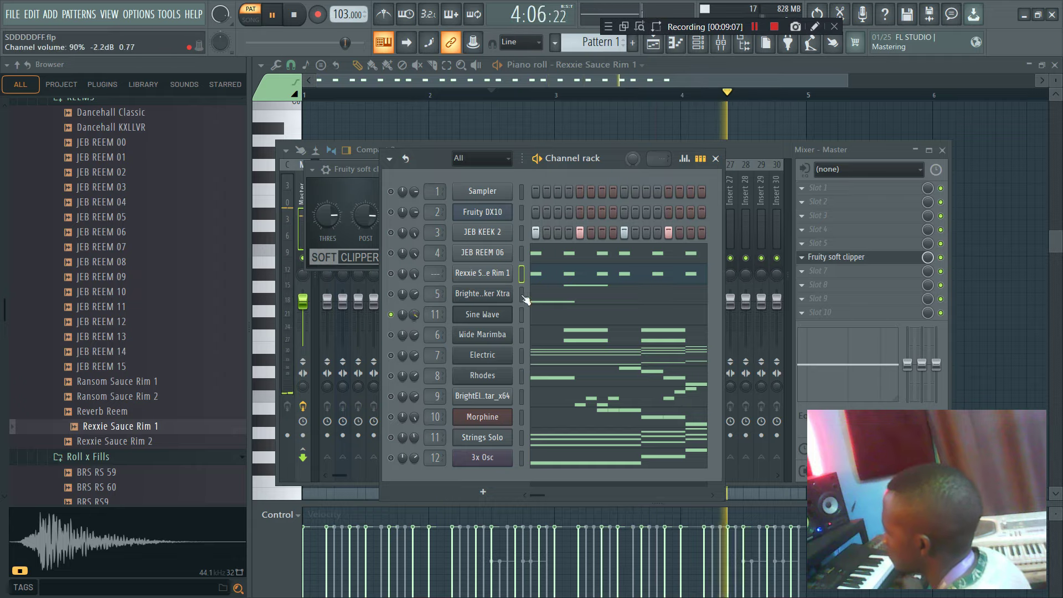
{"action": "left_click", "coordinate": [747, 149]}
{"action": "left_click", "coordinate": [483, 235]}
{"action": "left_click", "coordinate": [820, 285]}
{"action": "left_click", "coordinate": [233, 297]}
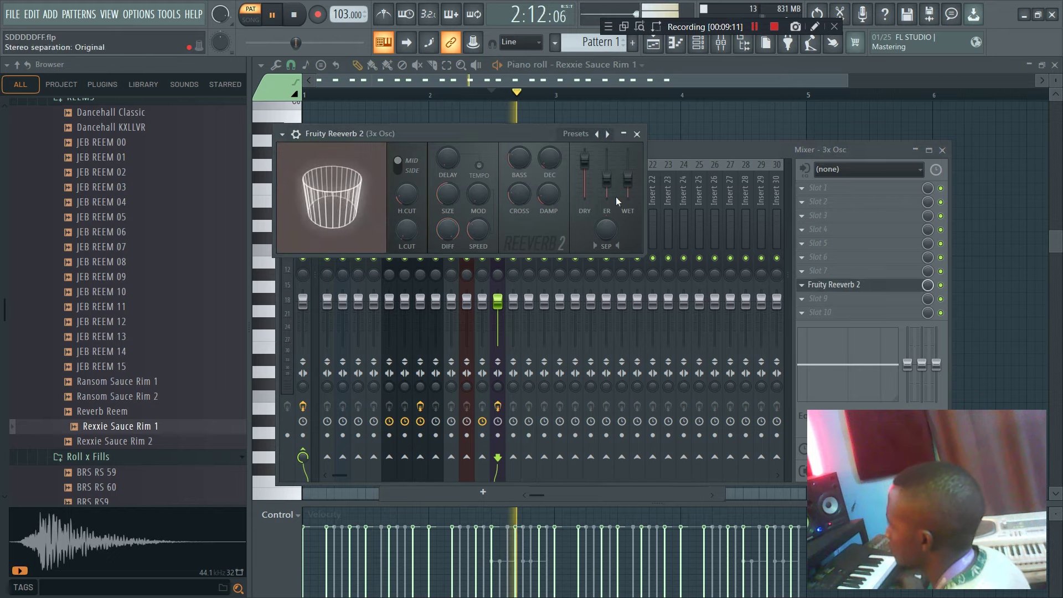
- Insert Fruity Reeverb 2 in slot 5 of the Strings Solo mixer track
{"action": "left_click", "coordinate": [688, 152]}
{"action": "key", "text": "space"}
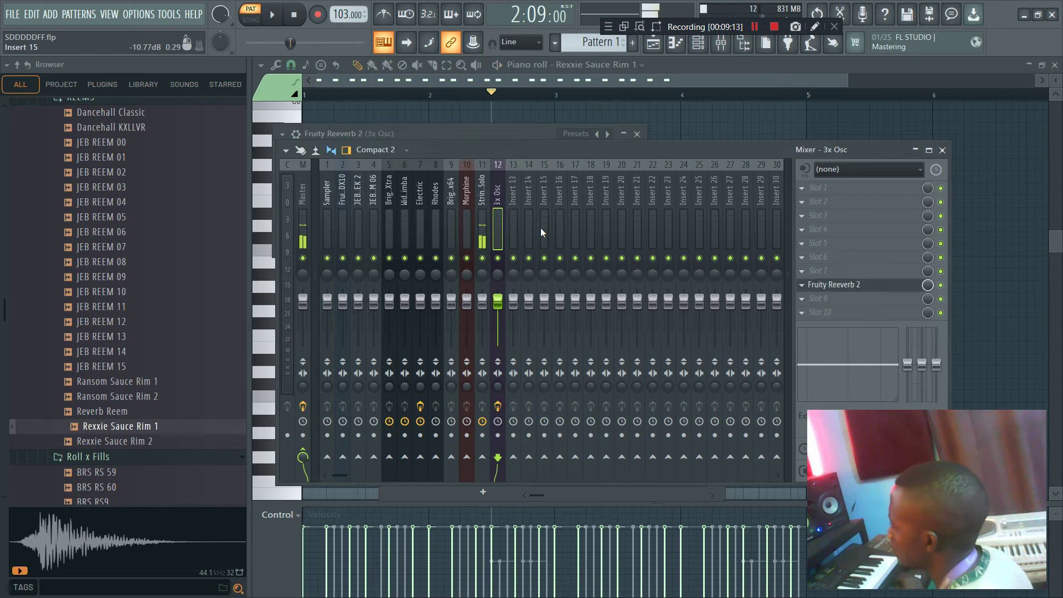
{"action": "left_click", "coordinate": [485, 231]}
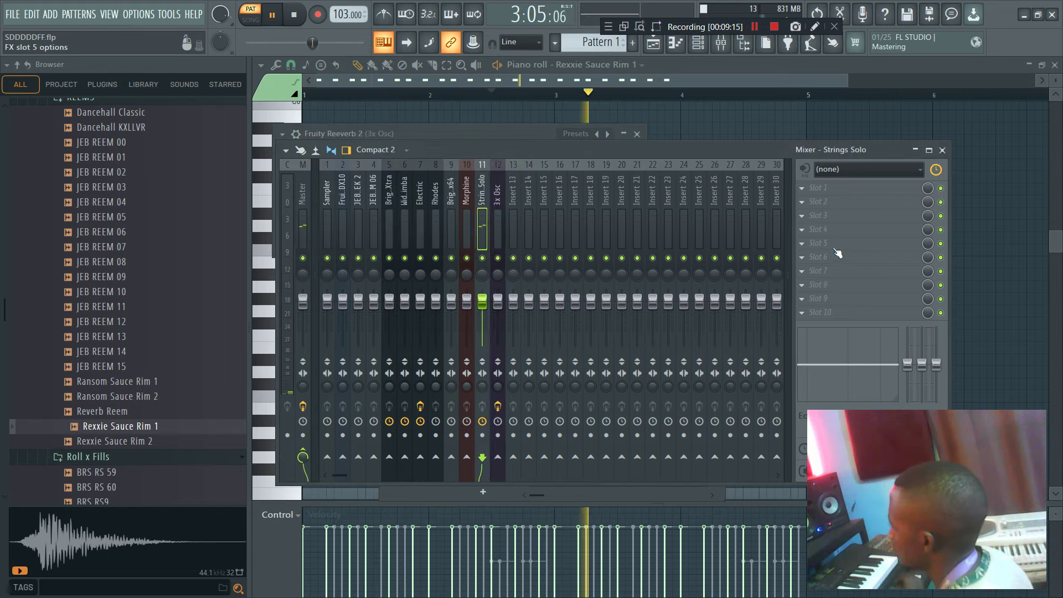
{"action": "left_click", "coordinate": [828, 257]}
{"action": "left_click", "coordinate": [201, 297]}
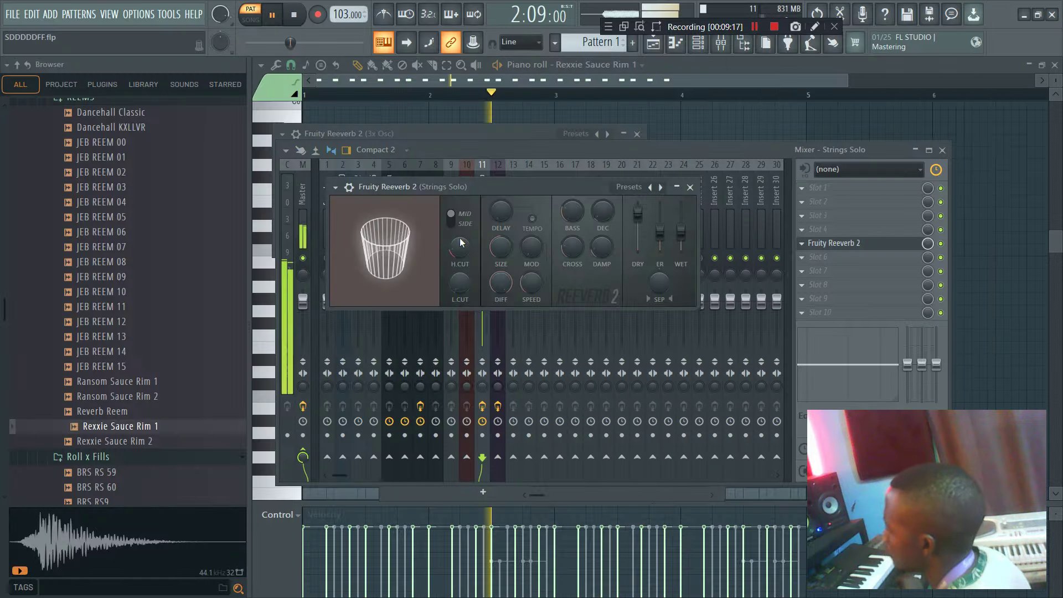
- Add Fruity Parametric EQ 2 in slot 2 of the Strings Solo track, cutting lows at about 368 Hz and highs at about 1600 Hz
{"action": "left_click", "coordinate": [831, 214]}
{"action": "left_click", "coordinate": [168, 247]}
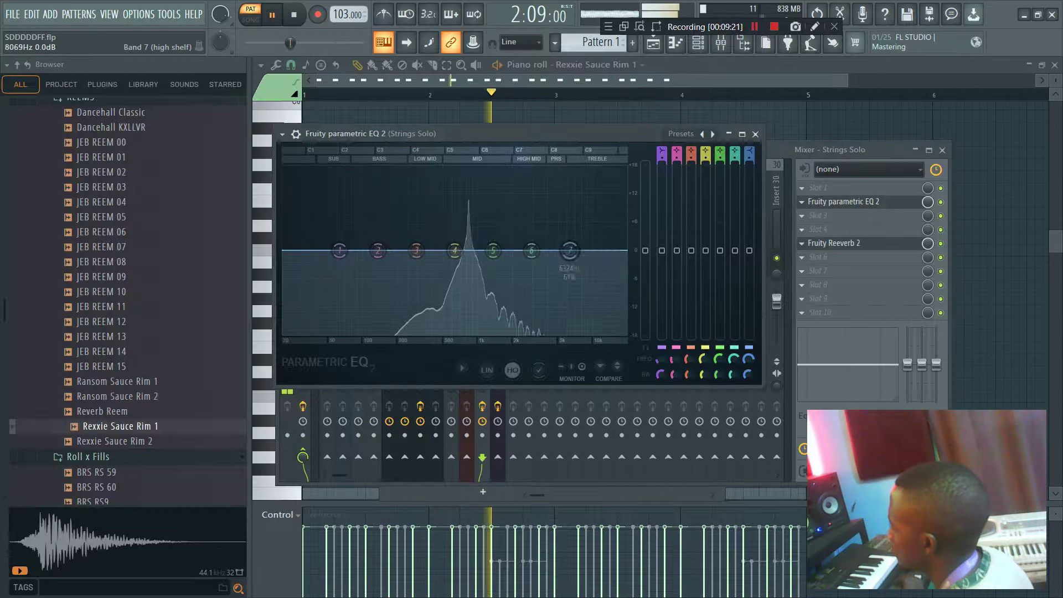
{"action": "left_click_drag", "start_coordinate": [339, 251], "coordinate": [430, 336]}
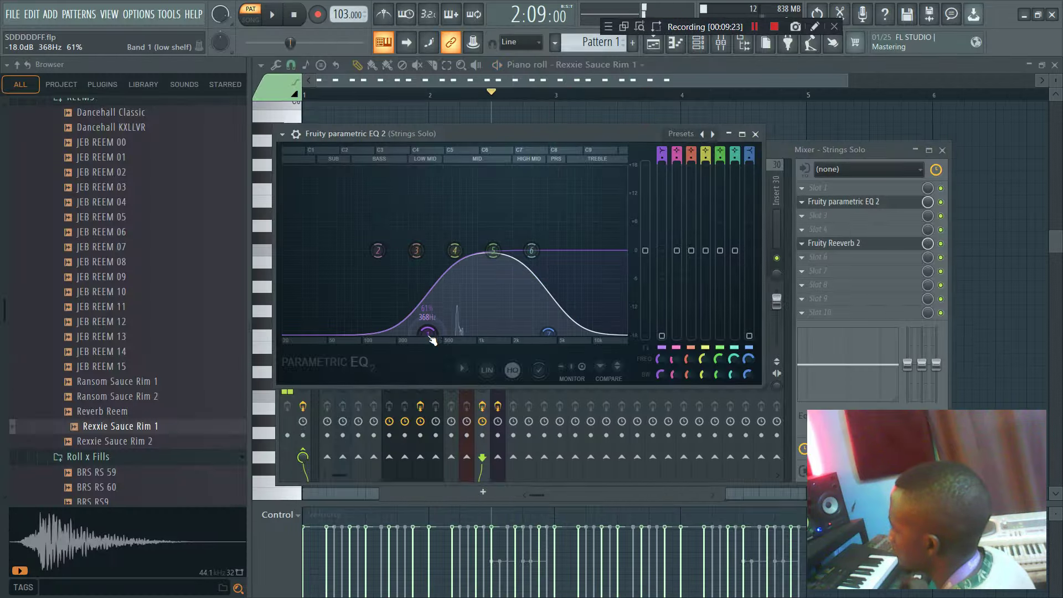
{"action": "left_click_drag", "start_coordinate": [552, 331], "coordinate": [505, 323]}
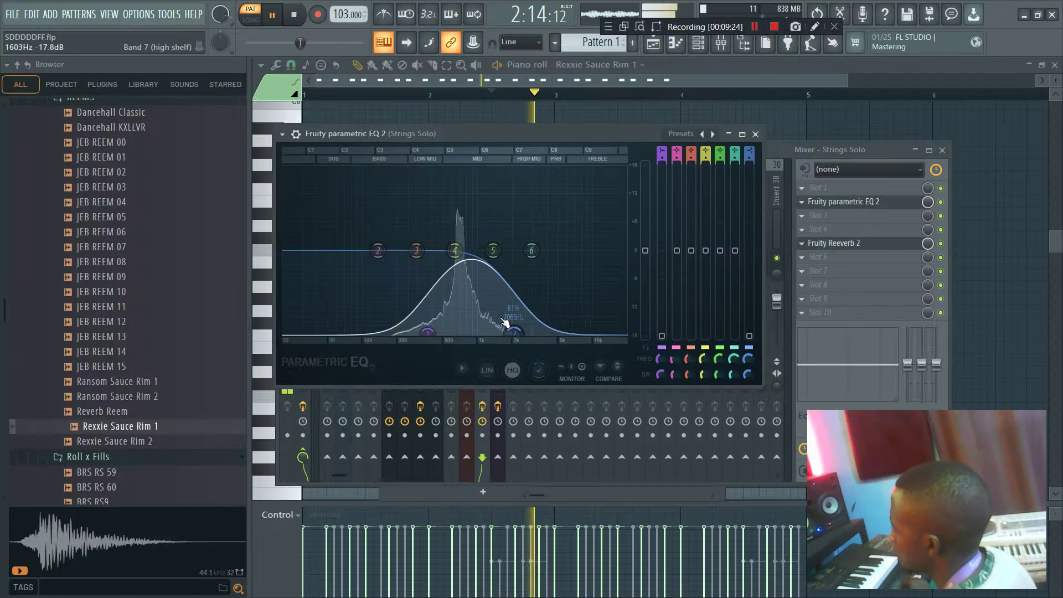
- Lower the Strings Solo mixer track's fader slightly and listen to it against all channels
{"action": "left_click", "coordinate": [805, 152]}
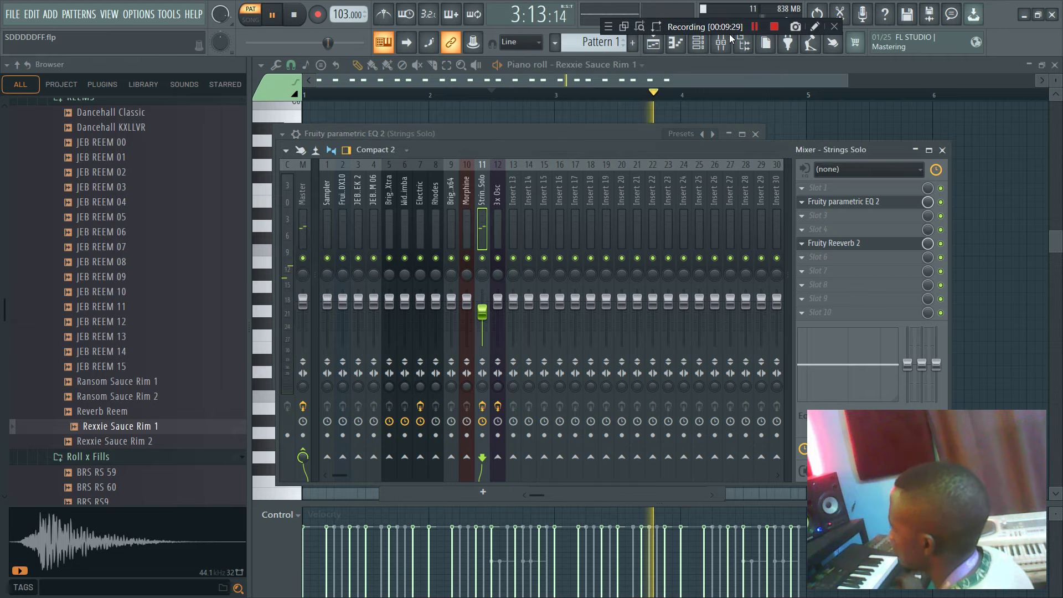
{"action": "left_click", "coordinate": [698, 45]}
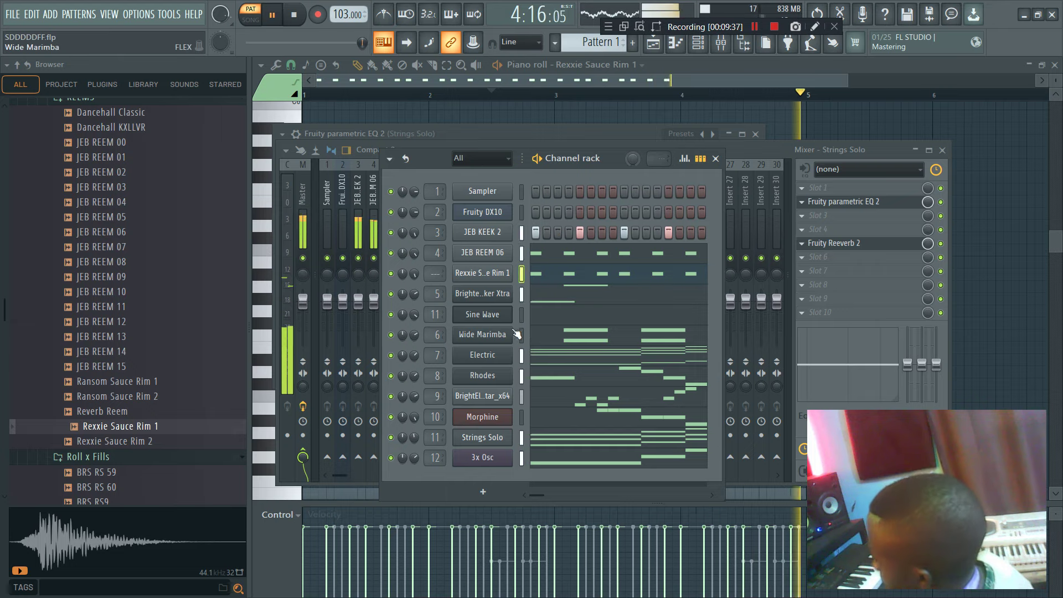
{"action": "left_click", "coordinate": [737, 154]}
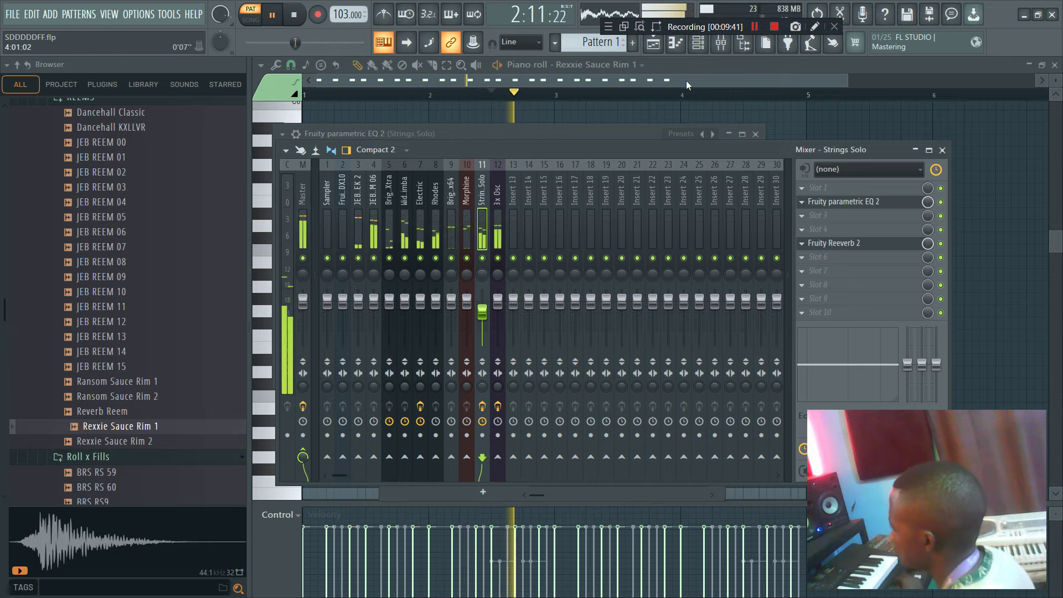
{"action": "left_click", "coordinate": [698, 47]}
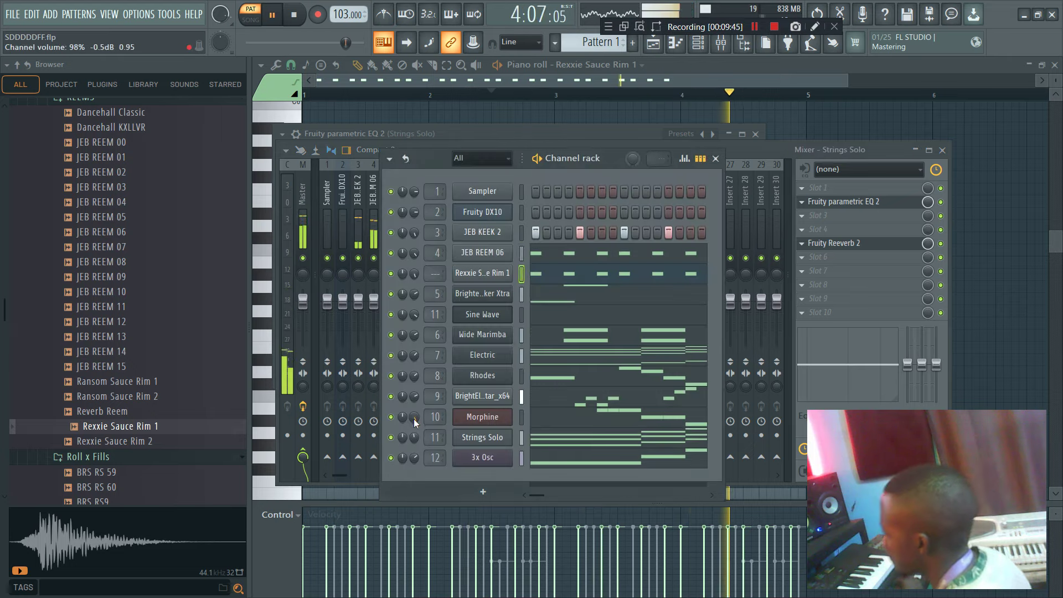
- Solo the Strings Solo channel and route it to mixer track 15
{"action": "right_click", "coordinate": [391, 438]}
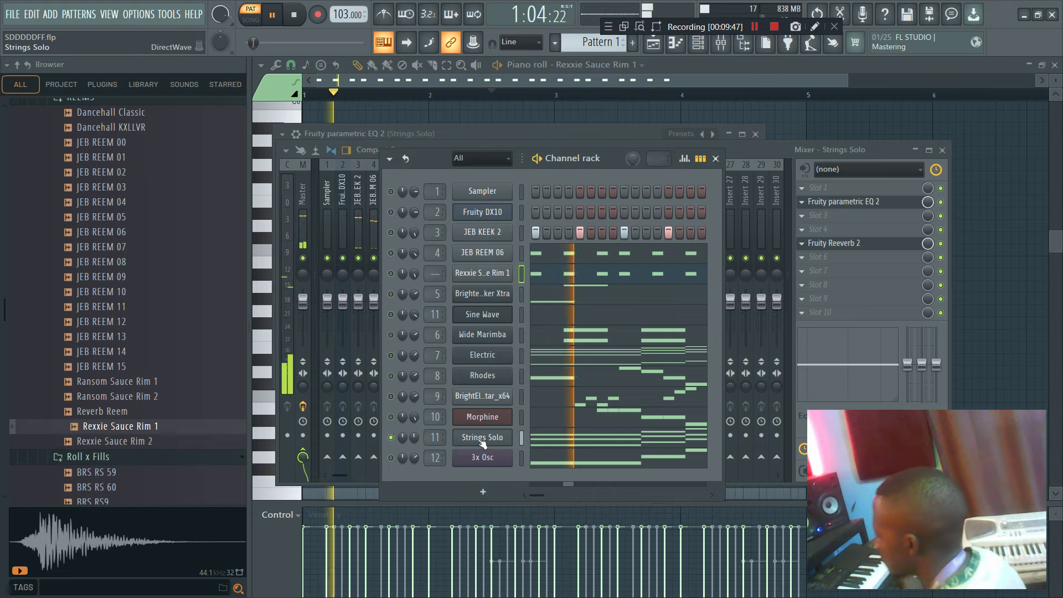
{"action": "left_click", "coordinate": [757, 153]}
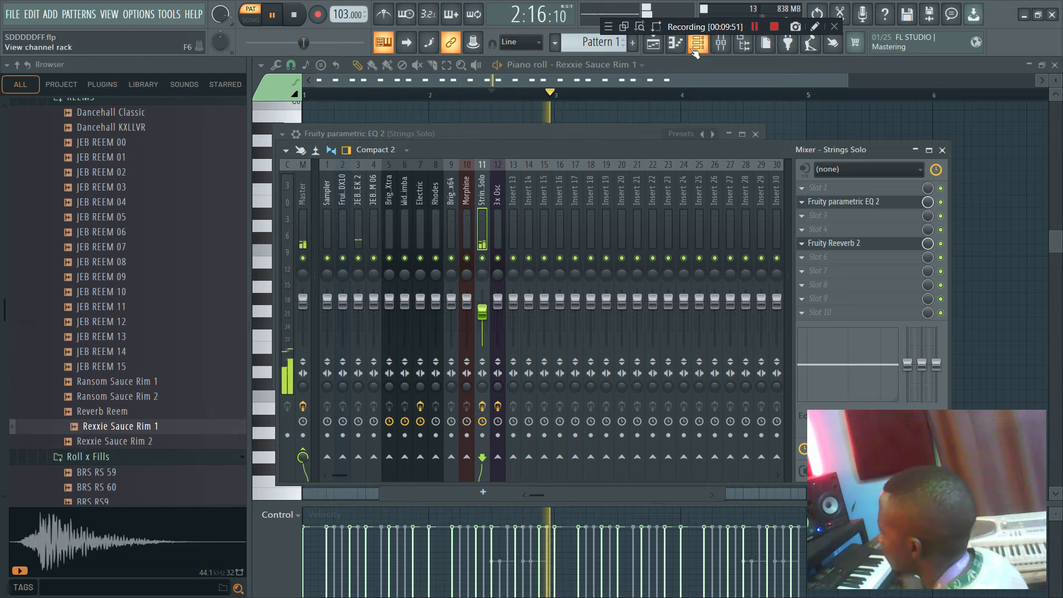
{"action": "left_click", "coordinate": [696, 49]}
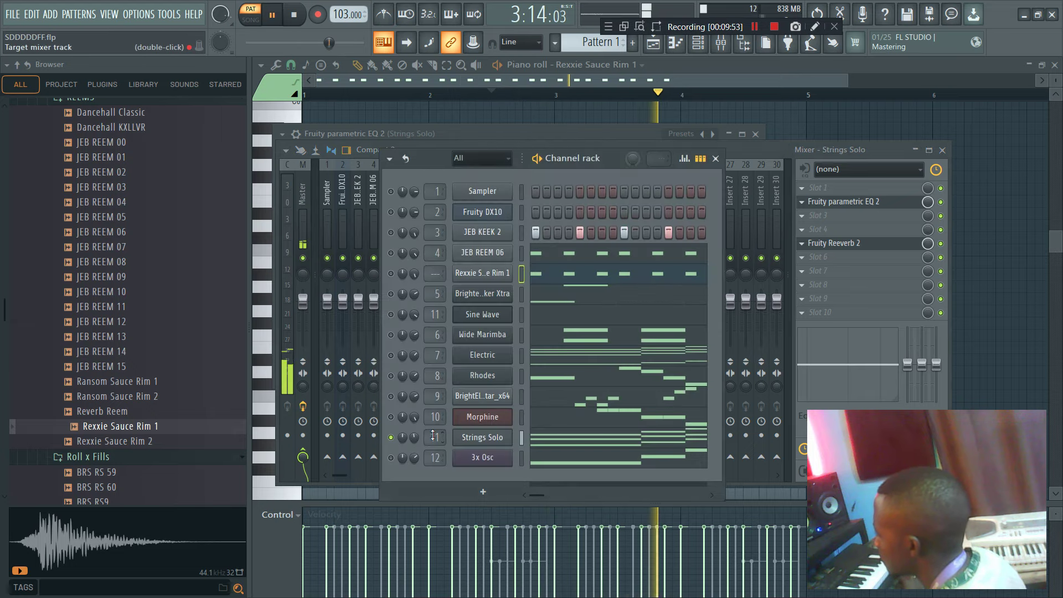
{"action": "scroll", "coordinate": [433, 437], "scroll_direction": "up", "scroll_amount": 2}
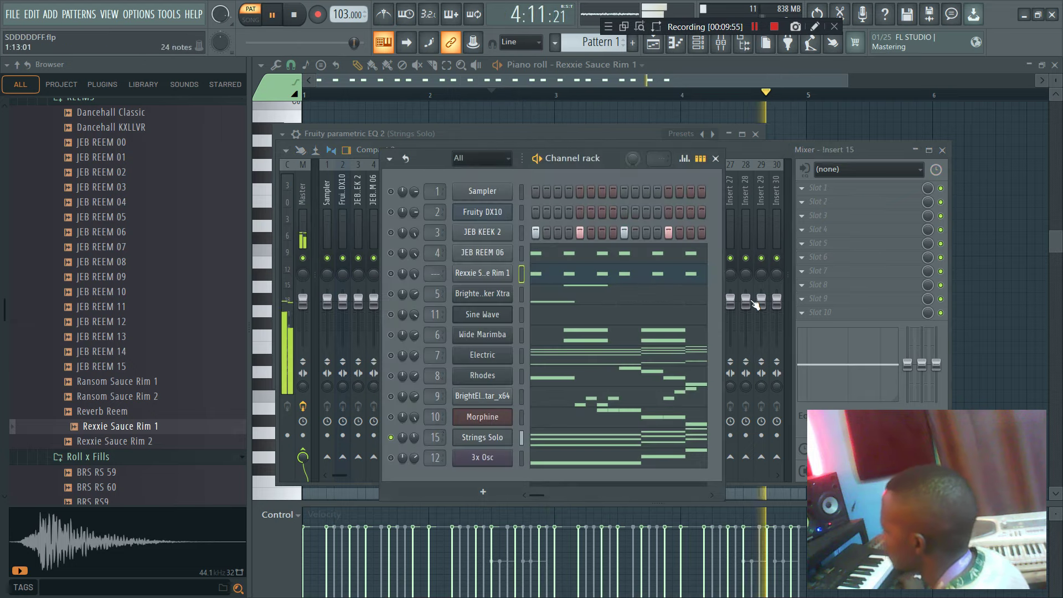
- Add Fruity Parametric EQ 2 in slot 5 of Insert 15, cutting the lows and trimming bands 5 and 7, and slightly lower the track's fader
{"action": "left_click", "coordinate": [809, 244]}
{"action": "left_click", "coordinate": [225, 251]}
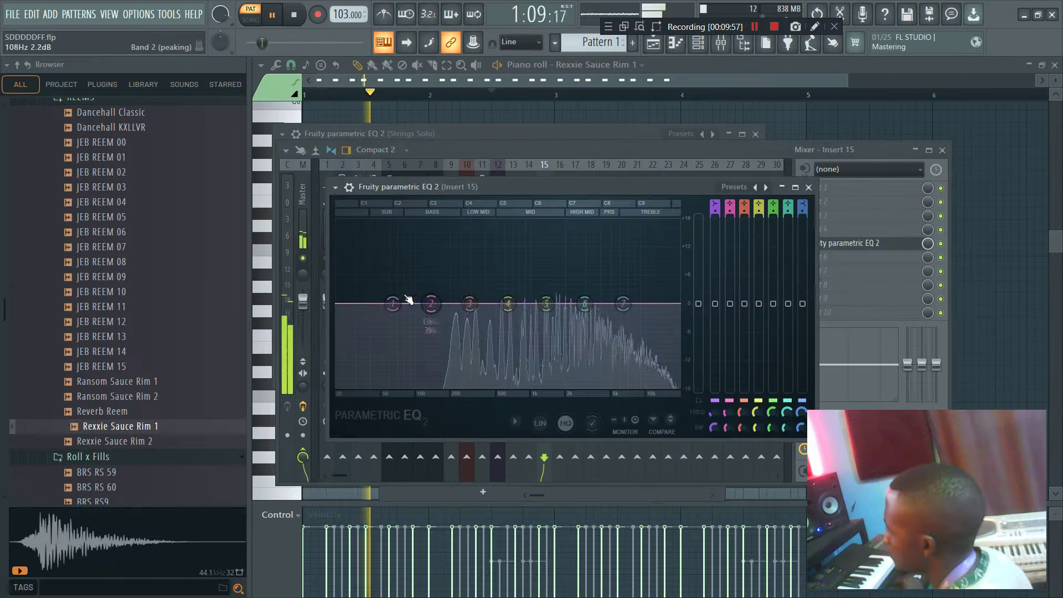
{"action": "left_click_drag", "start_coordinate": [393, 304], "coordinate": [466, 386]}
{"action": "scroll", "coordinate": [466, 386], "scroll_direction": "down", "scroll_amount": 3}
{"action": "left_click_drag", "start_coordinate": [546, 304], "coordinate": [547, 314]}
{"action": "left_click_drag", "start_coordinate": [466, 386], "coordinate": [452, 386]}
{"action": "left_click_drag", "start_coordinate": [623, 303], "coordinate": [618, 322]}
{"action": "left_click", "coordinate": [621, 208]}
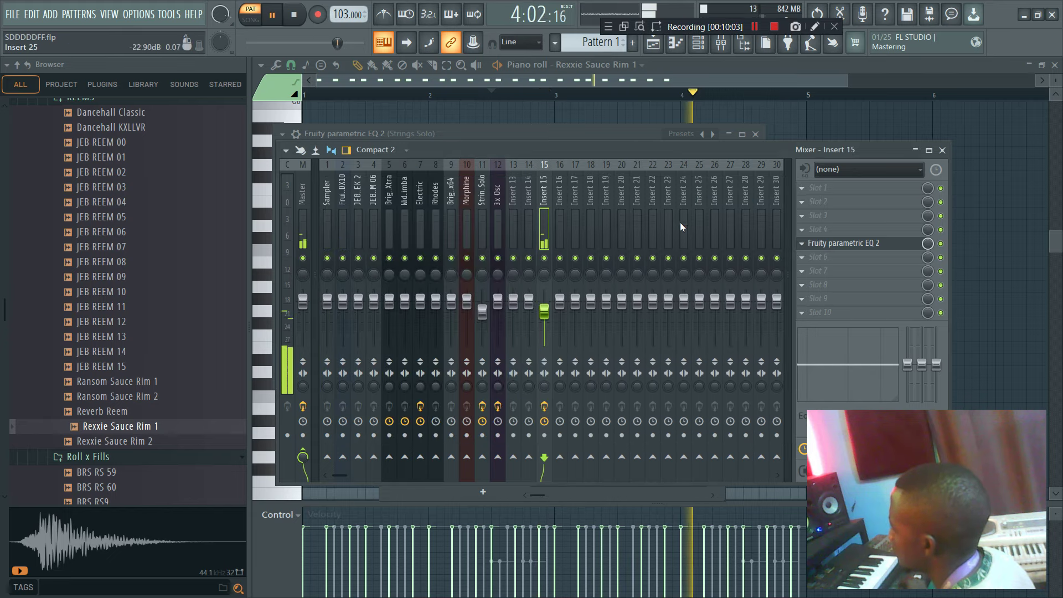
- Bring all channels back into playback and lower the Sine Wave channel's volume
{"action": "left_click", "coordinate": [707, 45]}
{"action": "right_click", "coordinate": [391, 295]}
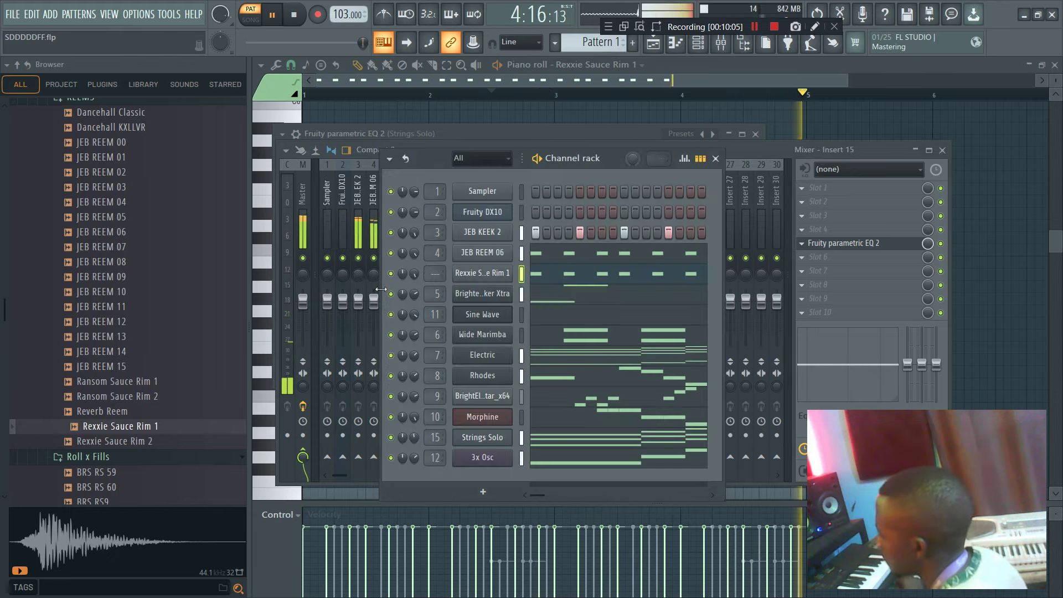
{"action": "left_click_drag", "start_coordinate": [414, 315], "coordinate": [414, 326]}
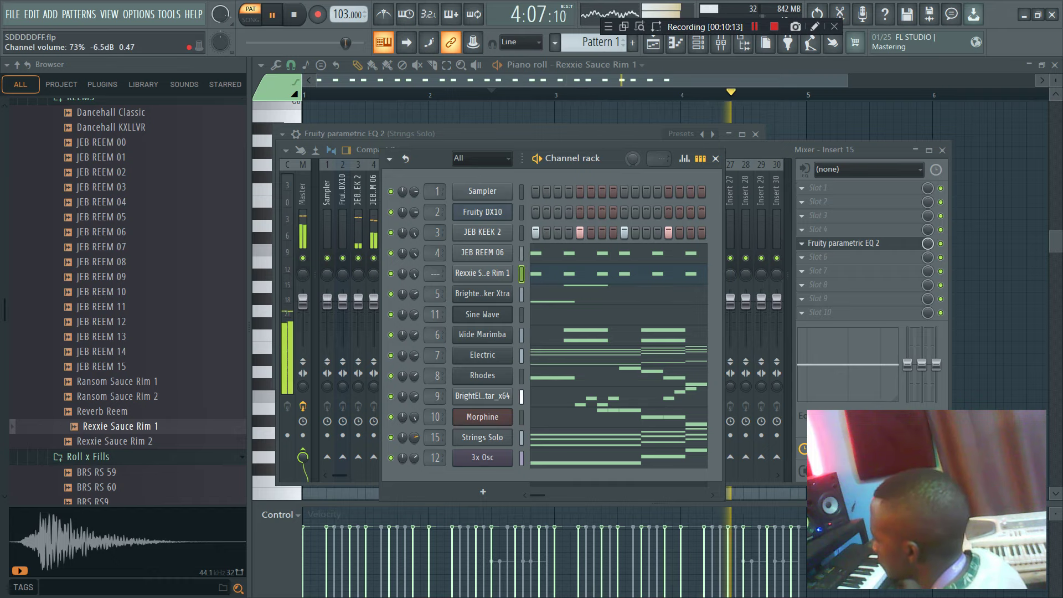
- View the Strings Solo notes, and split Pattern 1 by channel in the playlist
{"action": "left_click", "coordinate": [552, 441]}
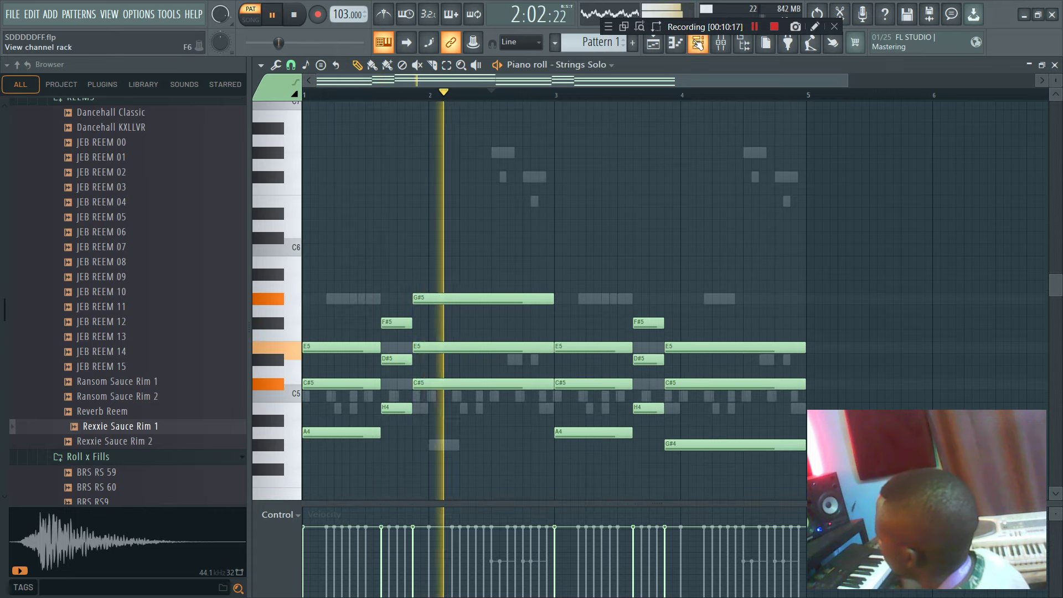
{"action": "left_click", "coordinate": [653, 44]}
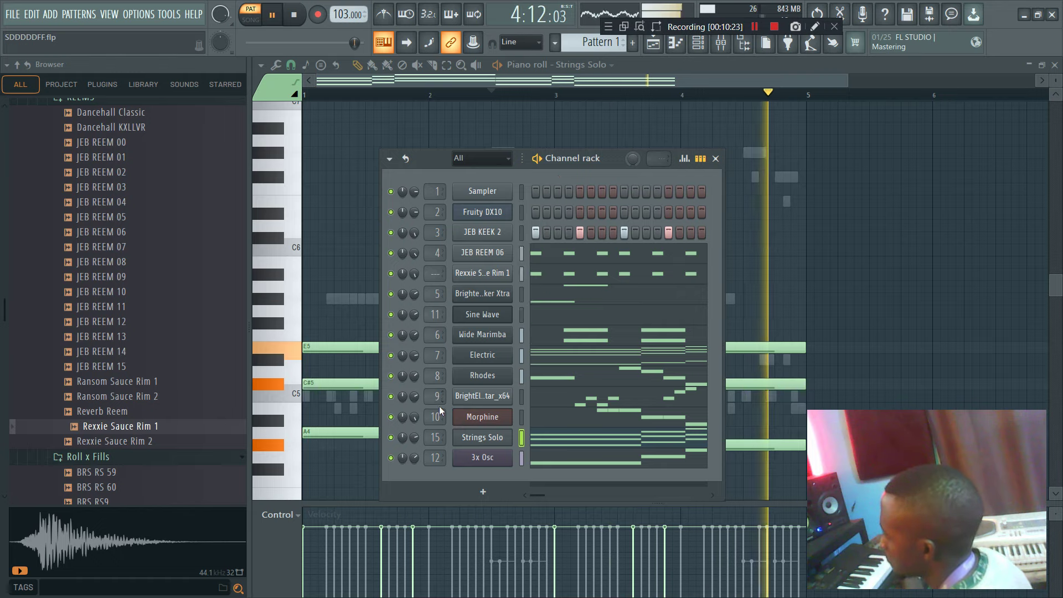
{"action": "left_click", "coordinate": [663, 49]}
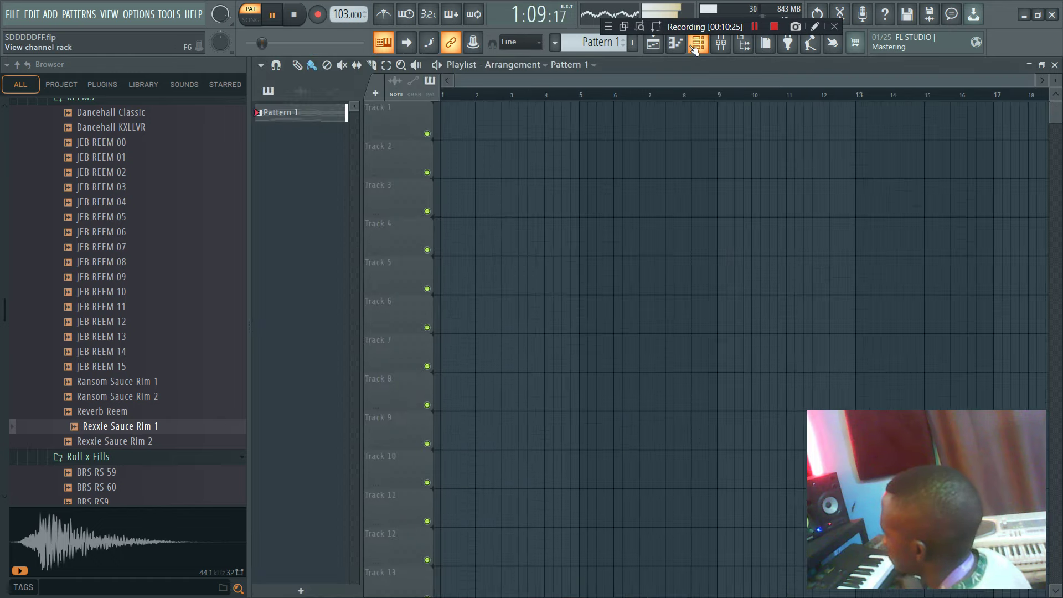
{"action": "right_click", "coordinate": [294, 113]}
{"action": "left_click", "coordinate": [363, 324]}
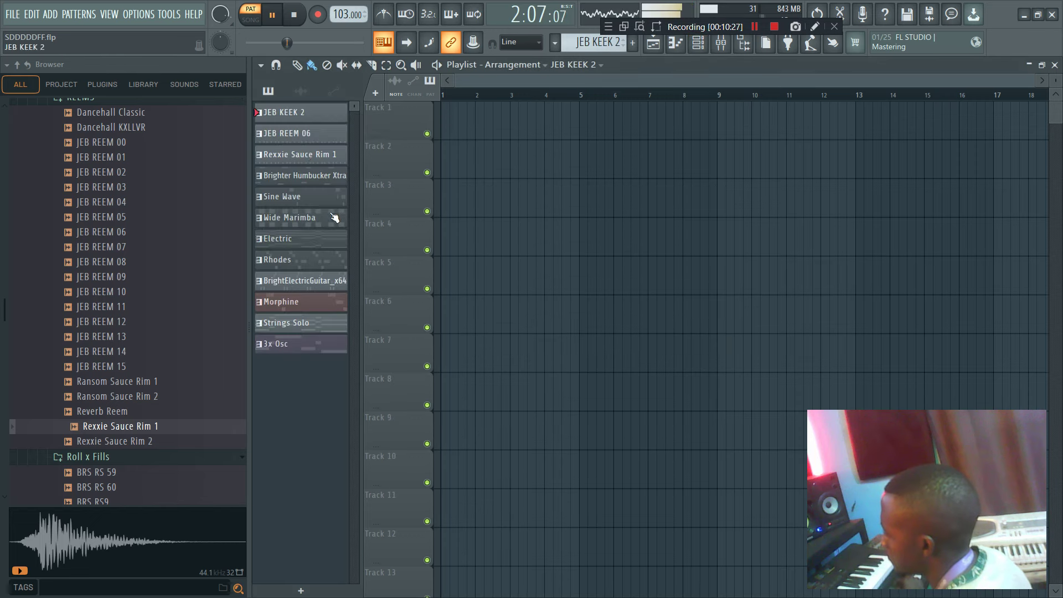
- Place the Sine Wave, Wide Marimba, Electric and Rhodes patterns on tracks 3 to 6 at bar 1 and switch playback to song mode
{"action": "left_click_drag", "start_coordinate": [469, 182], "coordinate": [470, 183]}
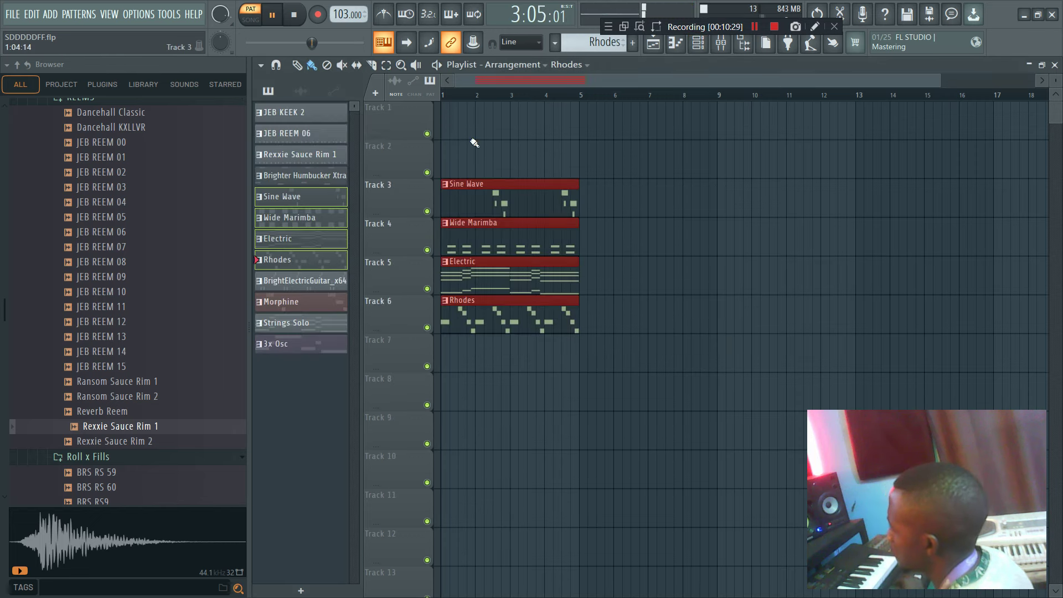
{"action": "key", "text": "l"}
{"action": "left_click", "coordinate": [631, 146]}
{"action": "right_click", "coordinate": [654, 149]}
{"action": "left_click", "coordinate": [648, 186]}
{"action": "right_click", "coordinate": [659, 184]}
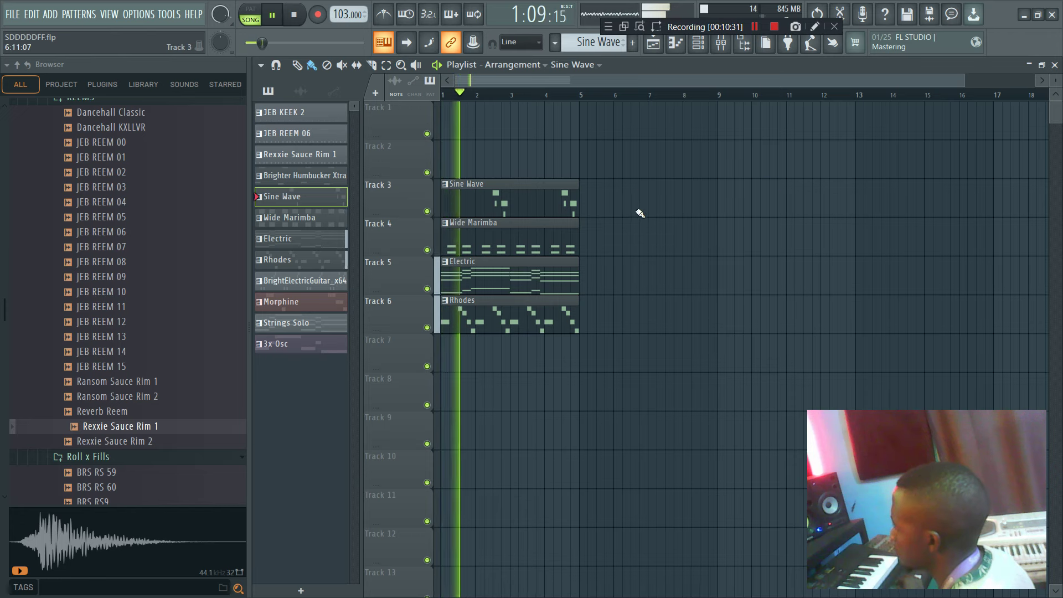
{"action": "left_click", "coordinate": [642, 210]}
{"action": "right_click", "coordinate": [644, 208]}
- Place the Brighter Humbucker Xtra pattern on track 2 at bar 1, and duplicate all five clips to start at bar 5
{"action": "left_click", "coordinate": [324, 177]}
{"action": "left_click", "coordinate": [479, 153]}
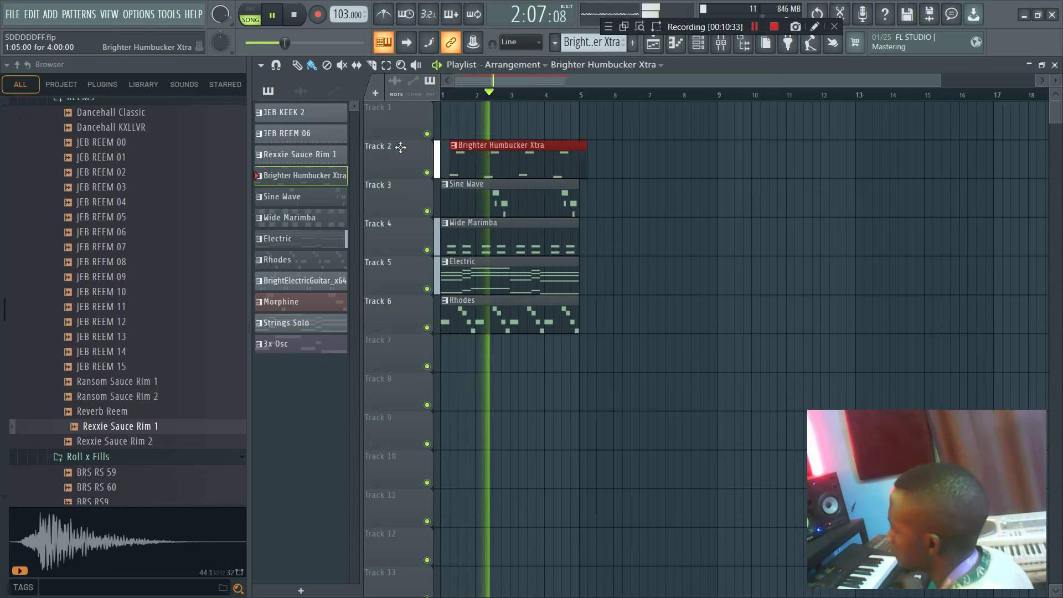
{"action": "left_click", "coordinate": [648, 161]}
{"action": "right_click", "coordinate": [649, 161]}
{"action": "key", "text": "ctrl+a"}
{"action": "key", "text": "ctrl+b"}
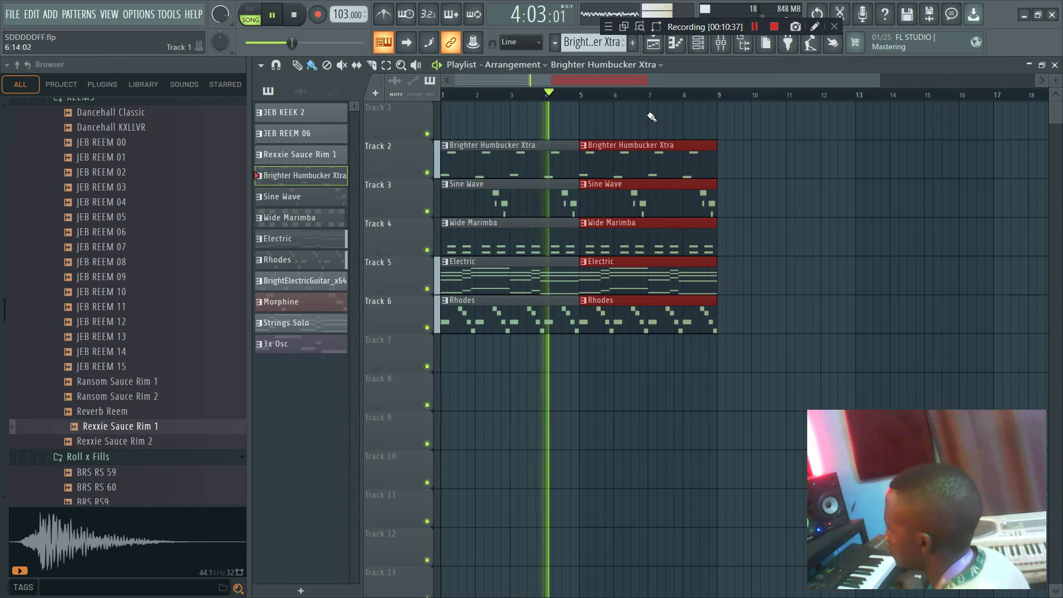
- Place the JEB REEM 06 pattern on track 7 and the Rexxie Sauce Rim 1 pattern on track 8, both at bar 5
{"action": "left_click", "coordinate": [678, 118]}
{"action": "left_click_drag", "start_coordinate": [335, 136], "coordinate": [582, 355]}
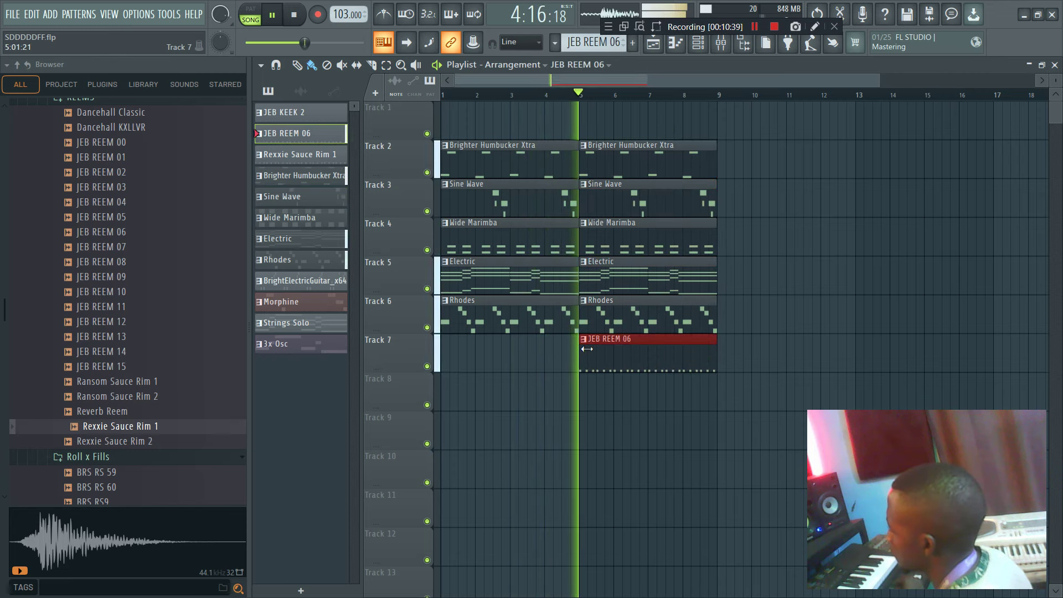
{"action": "left_click_drag", "start_coordinate": [301, 154], "coordinate": [588, 391]}
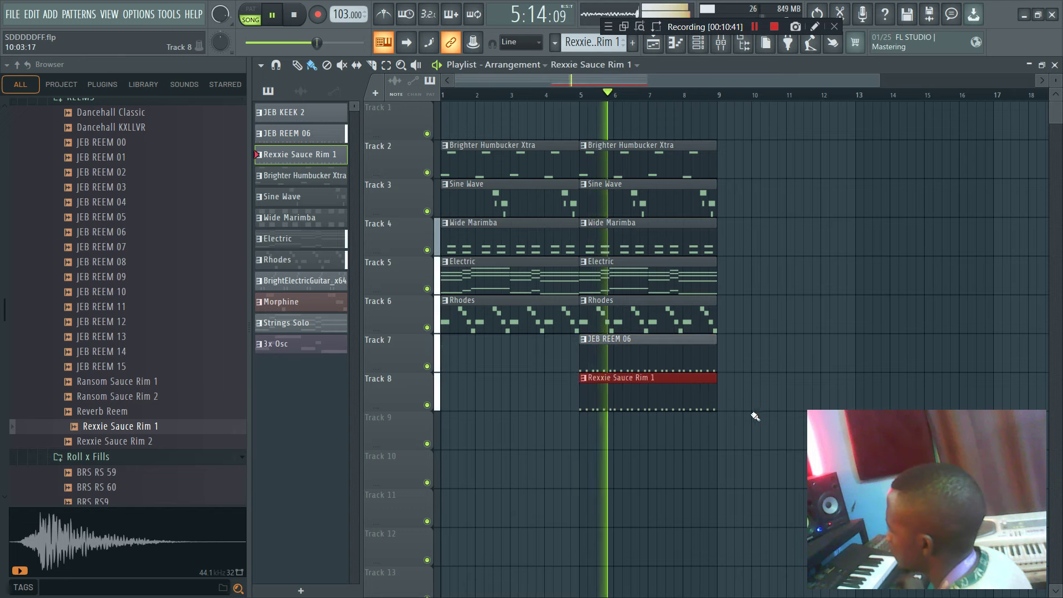
- Set the tempo to 102 BPM and shorten the JEB REEM 06 and Rexxie Sauce Rim 1 clips to end at bar 8
{"action": "left_click_drag", "start_coordinate": [707, 355], "coordinate": [707, 354]}
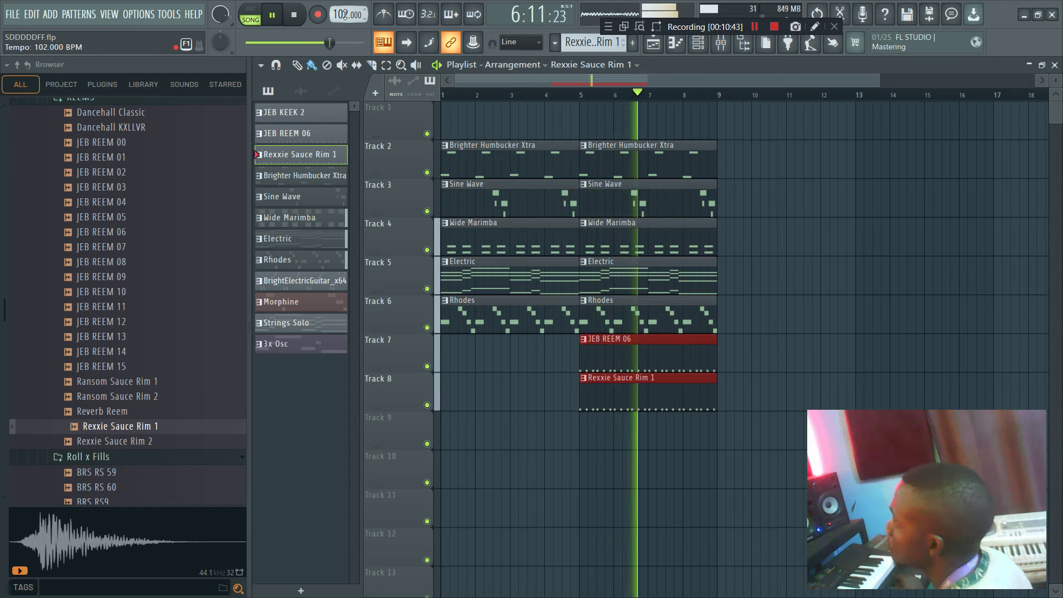
{"action": "left_click_drag", "start_coordinate": [716, 362], "coordinate": [683, 366]}
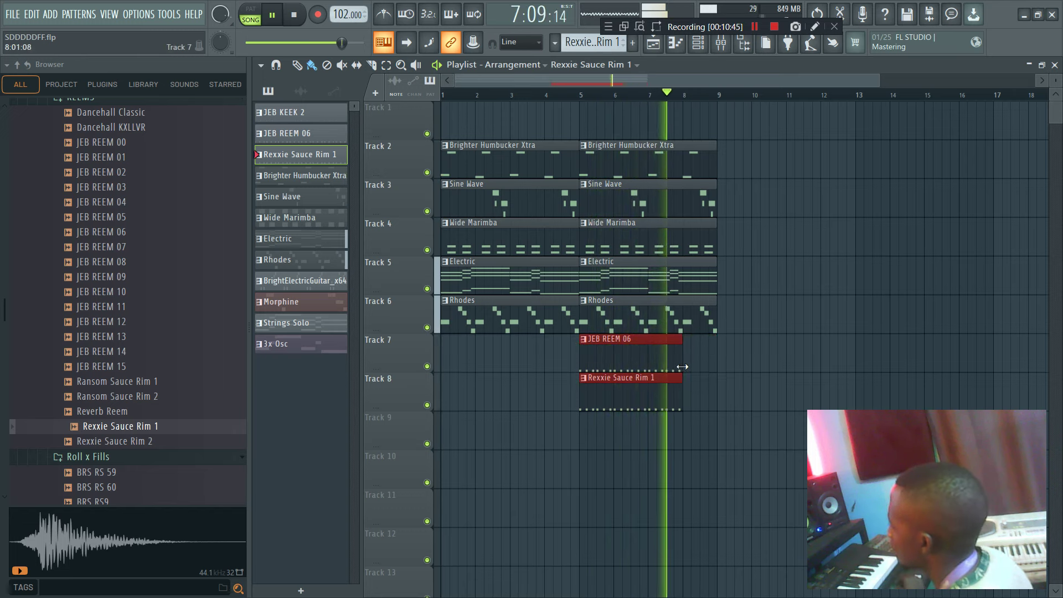
- Place all twelve patterns, from JEB KEEK 2 to 3x Osc, on tracks 1 to 12 at bar 9
{"action": "left_click", "coordinate": [293, 113]}
{"action": "left_click", "coordinate": [306, 346], "text": "shift"}
{"action": "left_click_drag", "start_coordinate": [321, 118], "coordinate": [711, 109]}
{"action": "left_click_drag", "start_coordinate": [615, 82], "coordinate": [747, 83]}
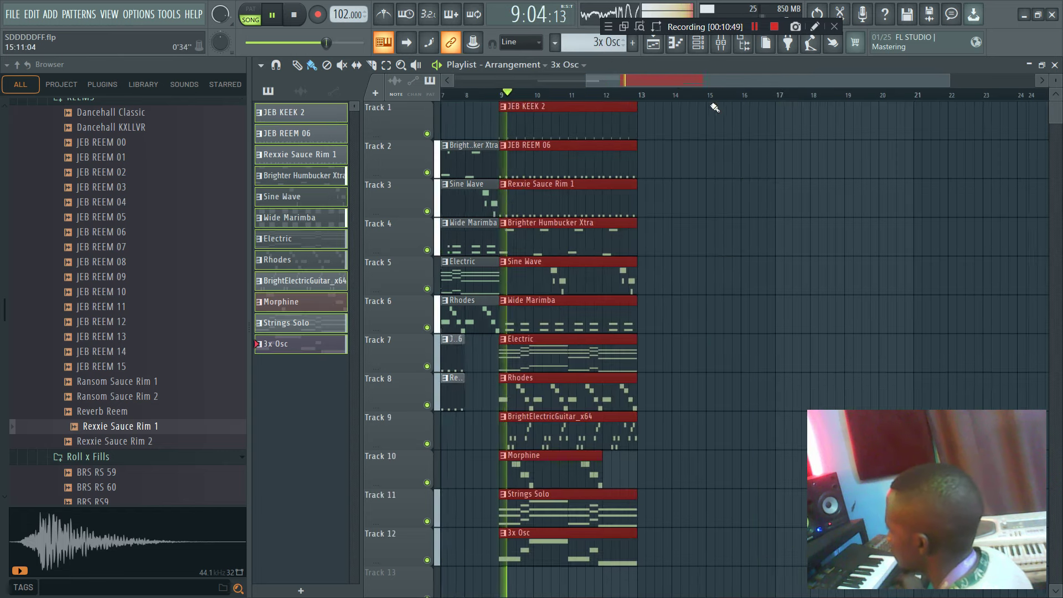
- Delete the Electric, Rhodes, BrightElectricGuitar_x64, Morphine and Strings Solo clips at bar 9 on tracks 7 to 11
{"action": "left_click", "coordinate": [456, 96]}
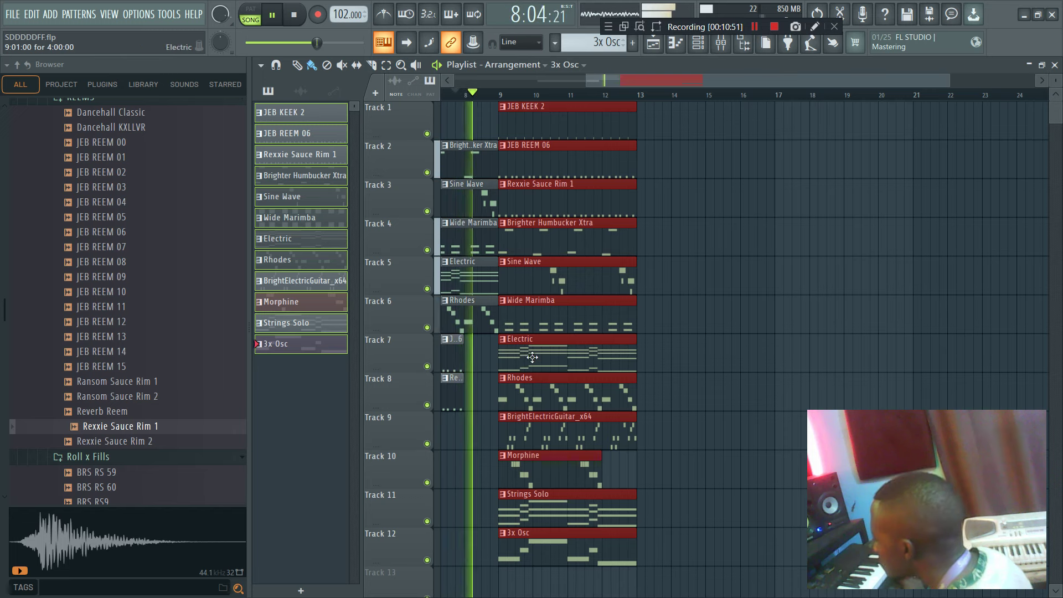
{"action": "right_click", "coordinate": [532, 358]}
{"action": "right_click", "coordinate": [538, 446]}
{"action": "right_click", "coordinate": [540, 396]}
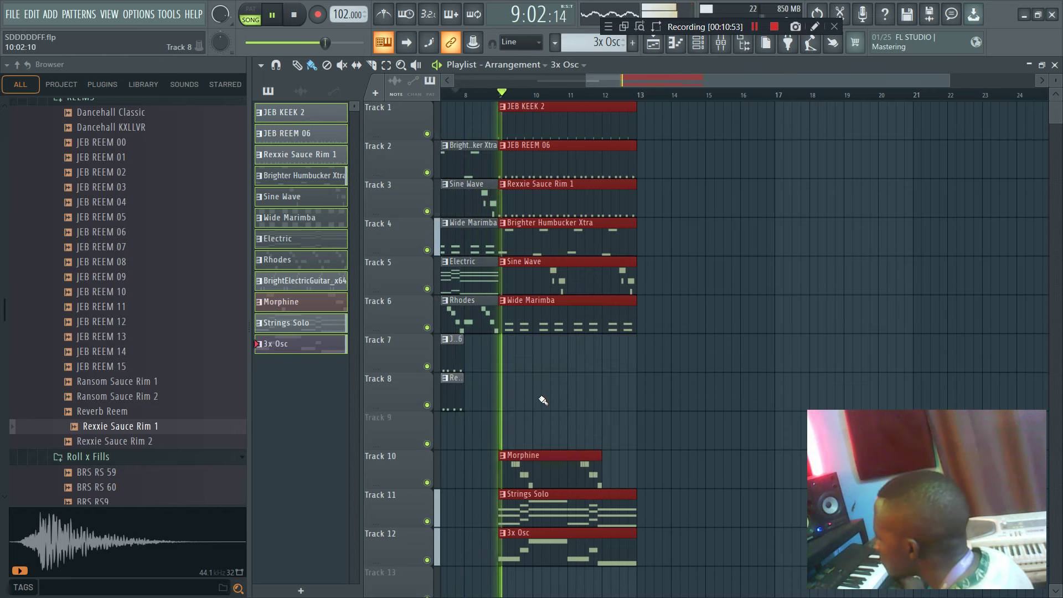
{"action": "left_click", "coordinate": [447, 95]}
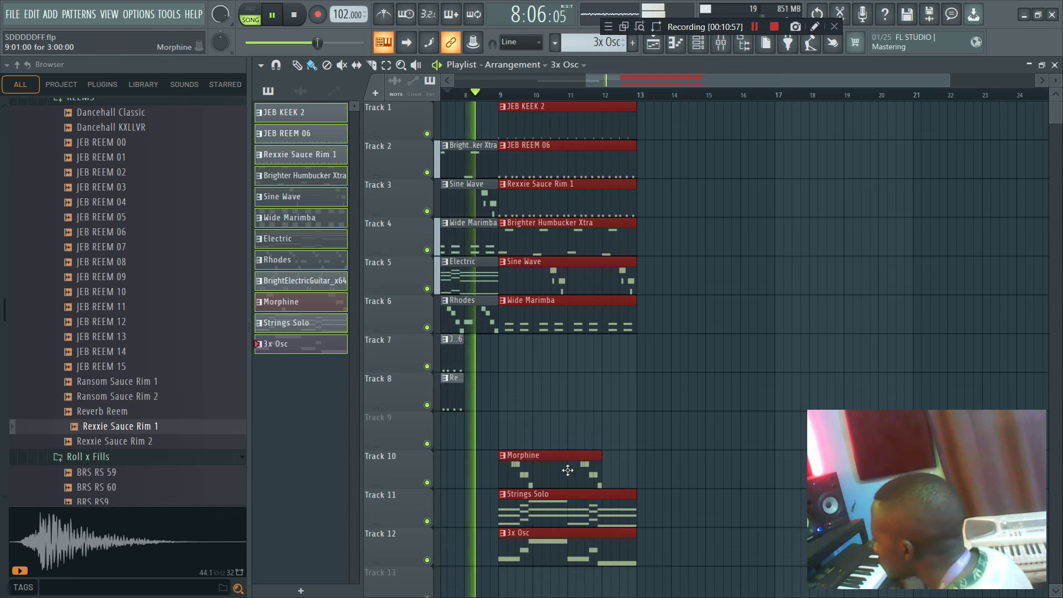
{"action": "right_click", "coordinate": [569, 469]}
{"action": "right_click", "coordinate": [566, 501]}
- Place the Electric pattern on track 7 at bar 9, and duplicate all clips of that section to start at bar 13
{"action": "left_click", "coordinate": [297, 302]}
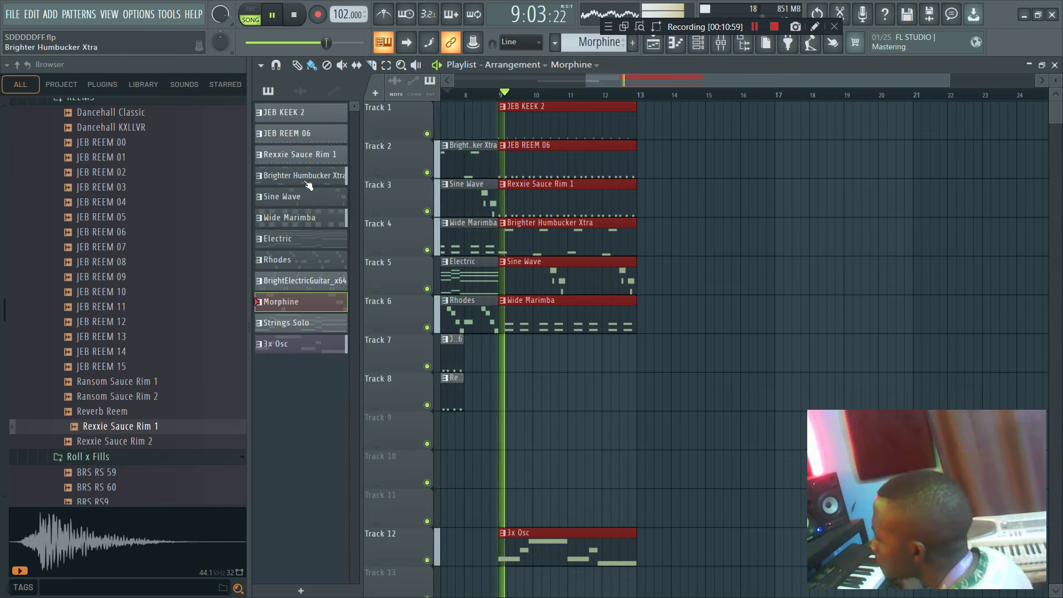
{"action": "left_click", "coordinate": [301, 239]}
{"action": "left_click", "coordinate": [505, 355]}
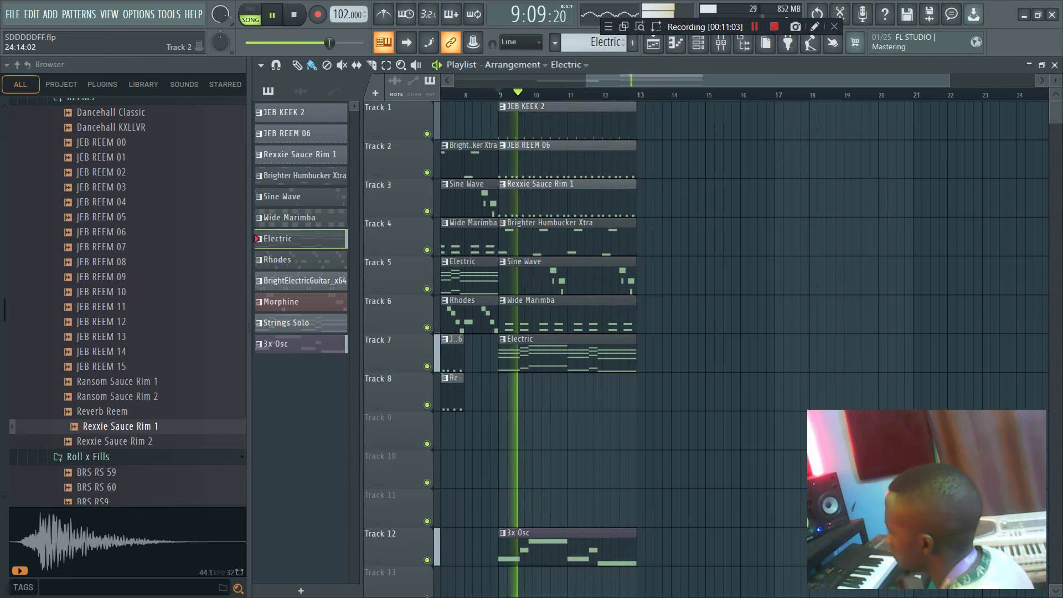
{"action": "left_click_drag", "start_coordinate": [1055, 85], "coordinate": [1055, 80]}
{"action": "left_click_drag", "start_coordinate": [716, 461], "coordinate": [582, 119]}
{"action": "key", "text": "ctrl+b"}
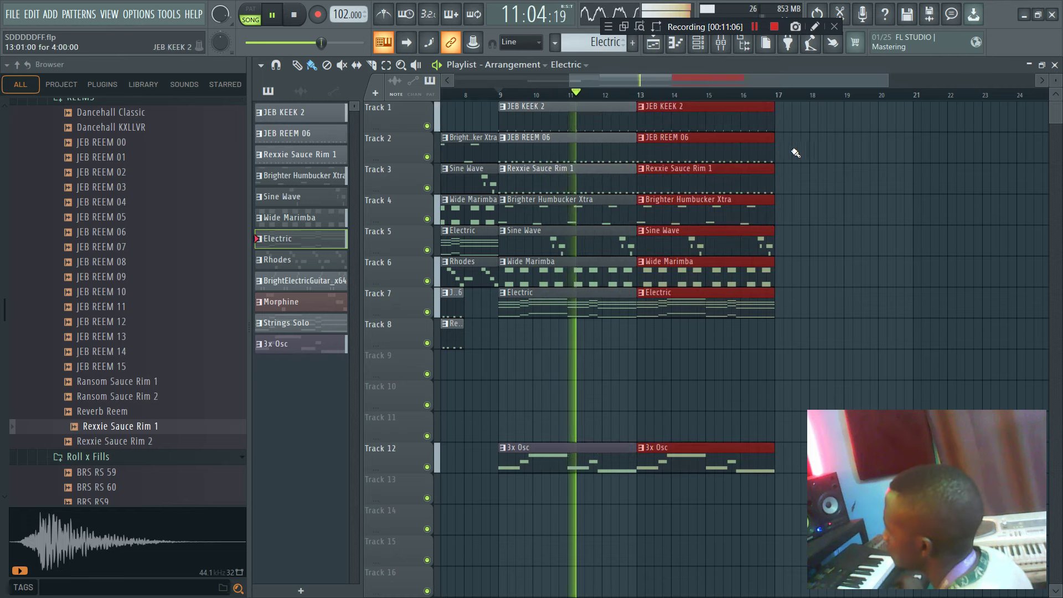
- Duplicate all clips of the bar 13 section to start at bar 17
{"action": "left_click", "coordinate": [846, 154]}
{"action": "left_click_drag", "start_coordinate": [723, 83], "coordinate": [579, 79]}
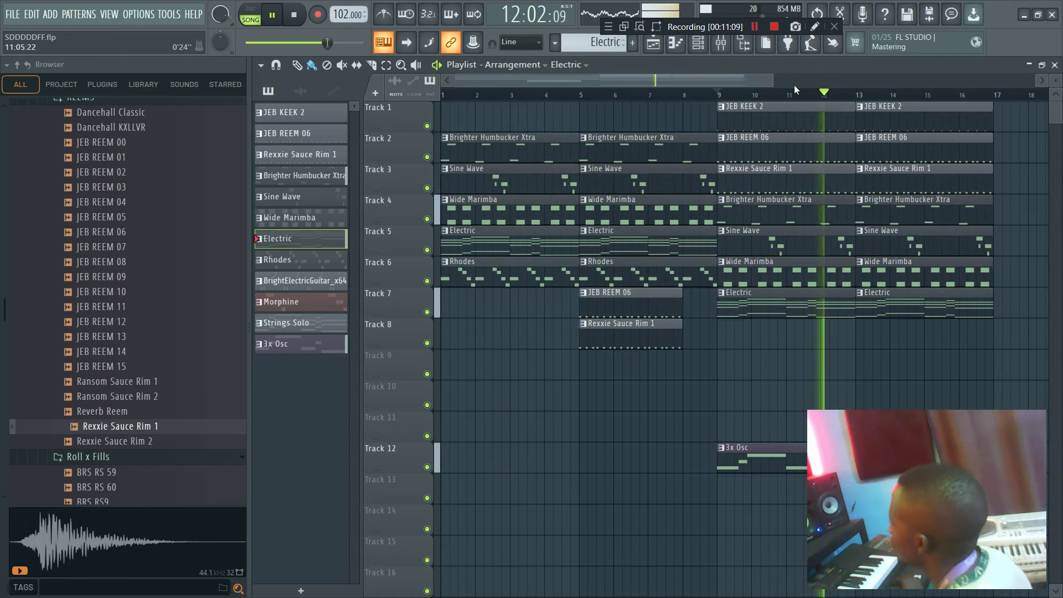
{"action": "left_click_drag", "start_coordinate": [773, 78], "coordinate": [1031, 81]}
{"action": "left_click", "coordinate": [865, 212]}
{"action": "key", "text": "ctrl+z"}
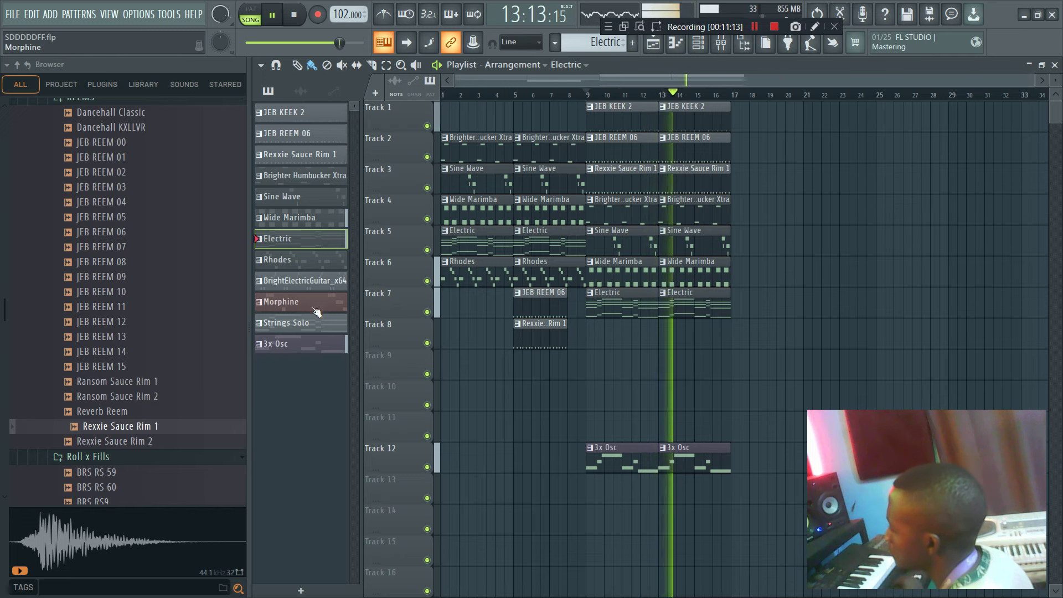
{"action": "mouse_move", "coordinate": [695, 467]}
{"action": "left_mouse_down"}
{"action": "mouse_move", "coordinate": [722, 112]}
{"action": "mouse_move", "coordinate": [775, 121]}
{"action": "left_mouse_up"}
{"action": "left_click_drag", "start_coordinate": [799, 83], "coordinate": [838, 83]}
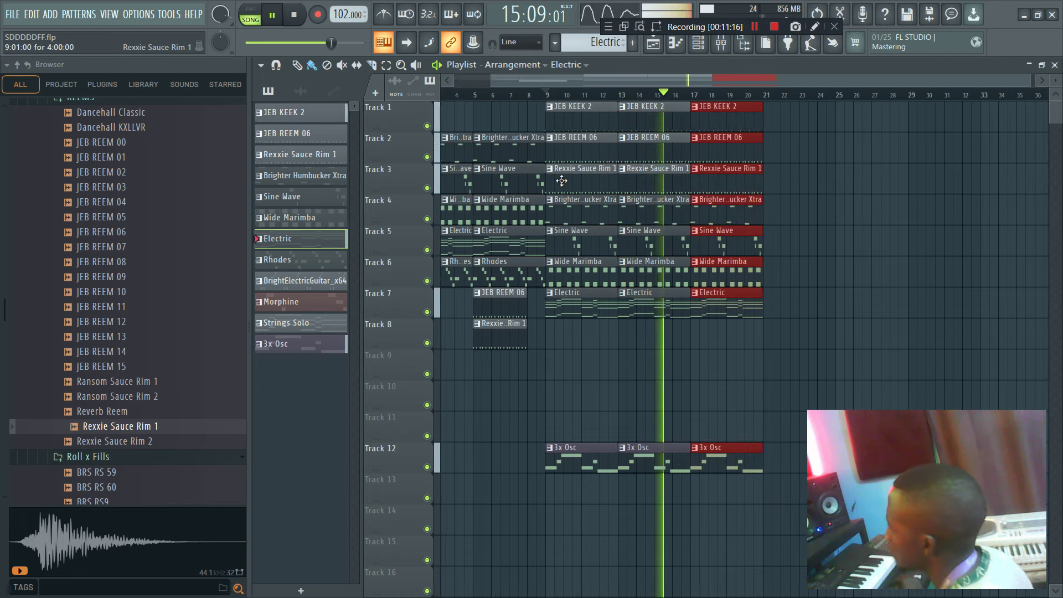
- Place the Wide Marimba pattern on track 8 and the BrightElectricGuitar_x64 pattern on track 9 at bar 17
{"action": "left_click", "coordinate": [293, 221]}
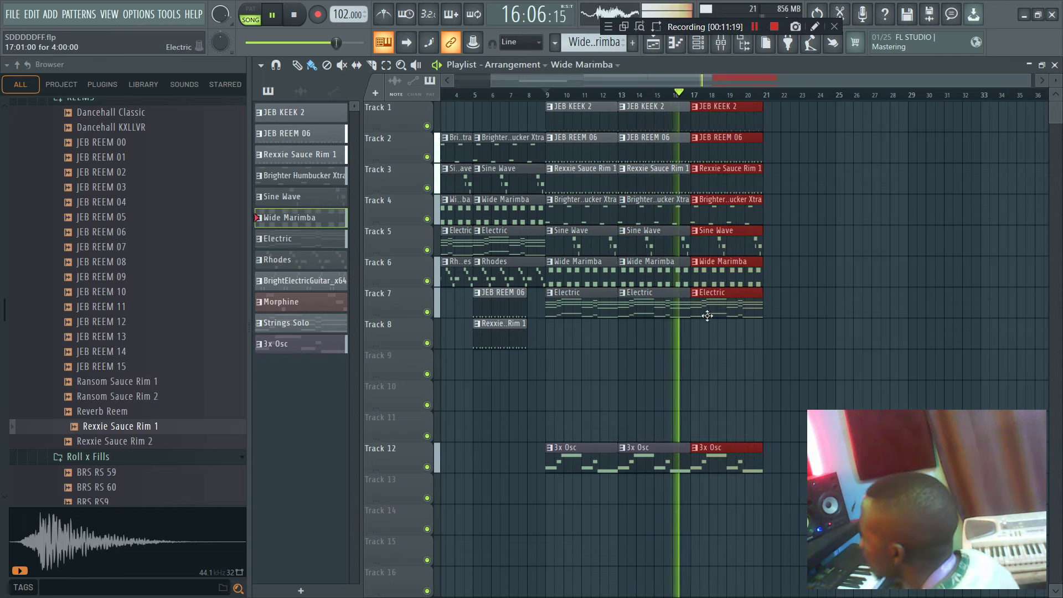
{"action": "left_click", "coordinate": [696, 334]}
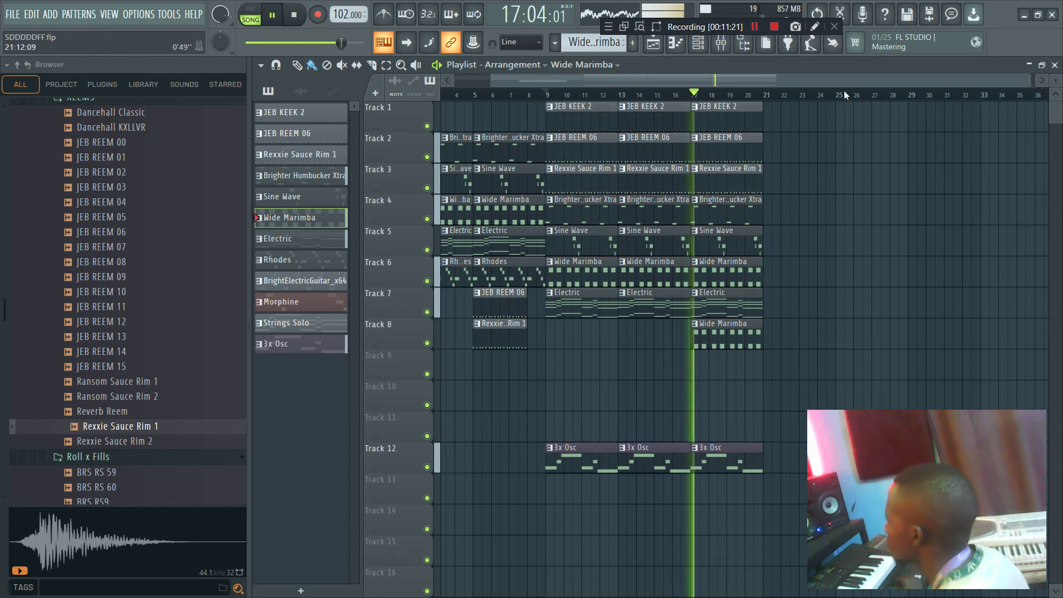
{"action": "scroll", "coordinate": [845, 95], "scroll_direction": "right", "scroll_amount": 4}
{"action": "left_click", "coordinate": [312, 266]}
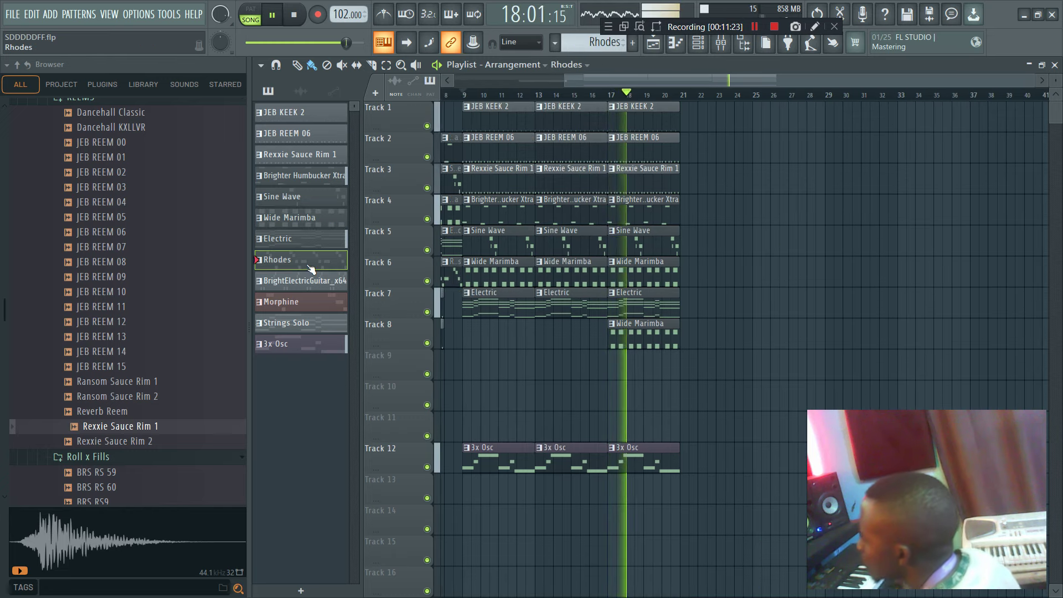
{"action": "left_click", "coordinate": [301, 280]}
{"action": "left_click", "coordinate": [620, 366]}
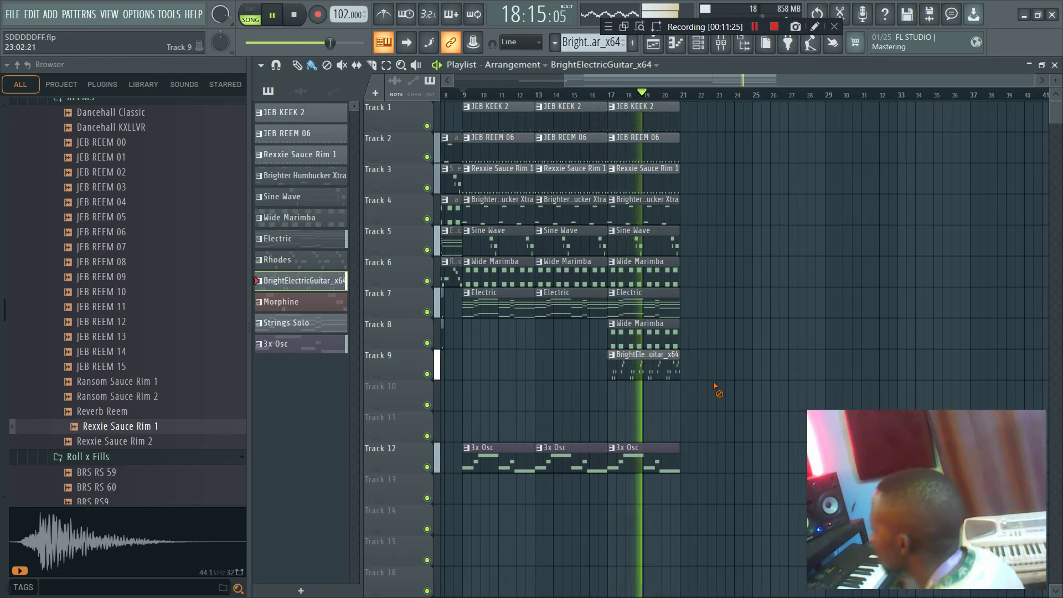
- Shorten the three drum clips at bar 17 to end at bar 20, and place all twelve patterns on tracks 1 to 12 at bar 21
{"action": "left_click_drag", "start_coordinate": [679, 121], "coordinate": [676, 106]}
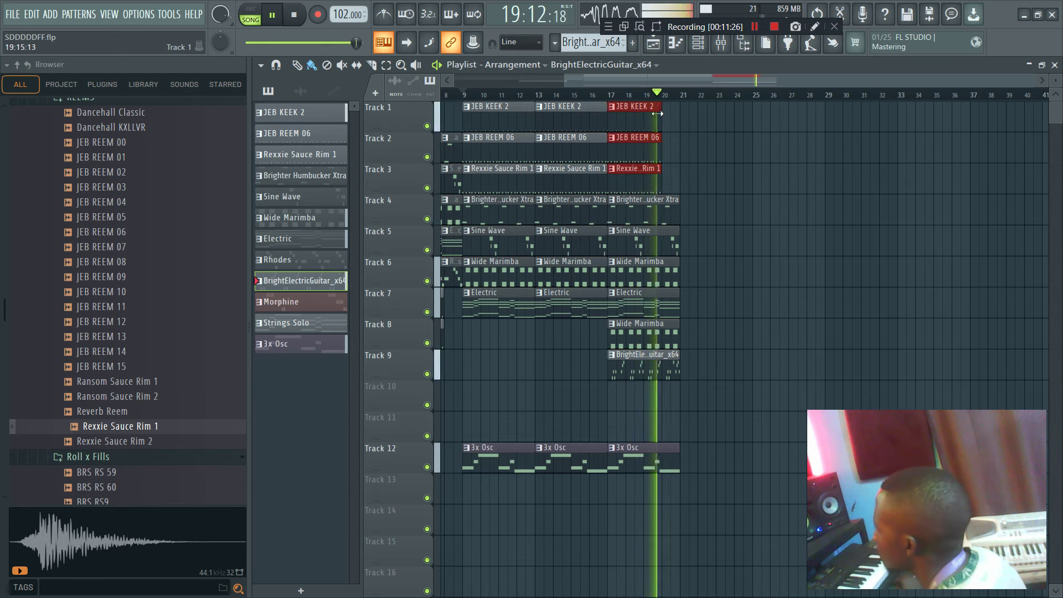
{"action": "left_click", "coordinate": [308, 114]}
{"action": "left_click", "coordinate": [316, 347], "text": "shift"}
{"action": "left_click_drag", "start_coordinate": [319, 118], "coordinate": [680, 126]}
{"action": "left_click", "coordinate": [679, 127]}
{"action": "scroll", "coordinate": [727, 93], "scroll_direction": "right", "scroll_amount": 2}
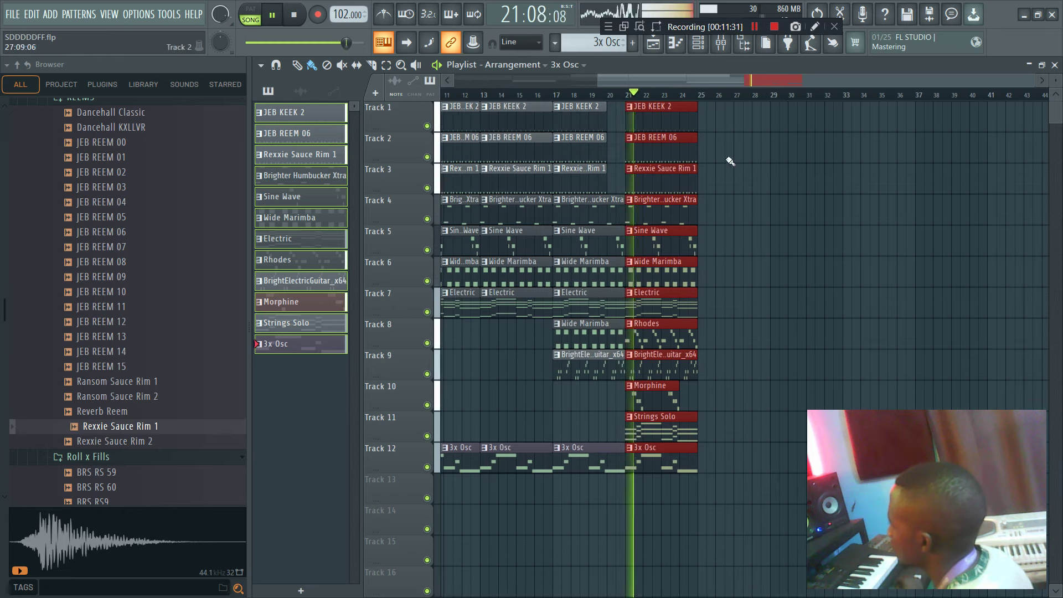
- Duplicate the twelve clips at bar 21 to start at bar 25
{"action": "left_click_drag", "start_coordinate": [753, 168], "coordinate": [734, 166]}
{"action": "left_click_drag", "start_coordinate": [587, 81], "coordinate": [454, 81]}
{"action": "left_click_drag", "start_coordinate": [826, 82], "coordinate": [897, 82]}
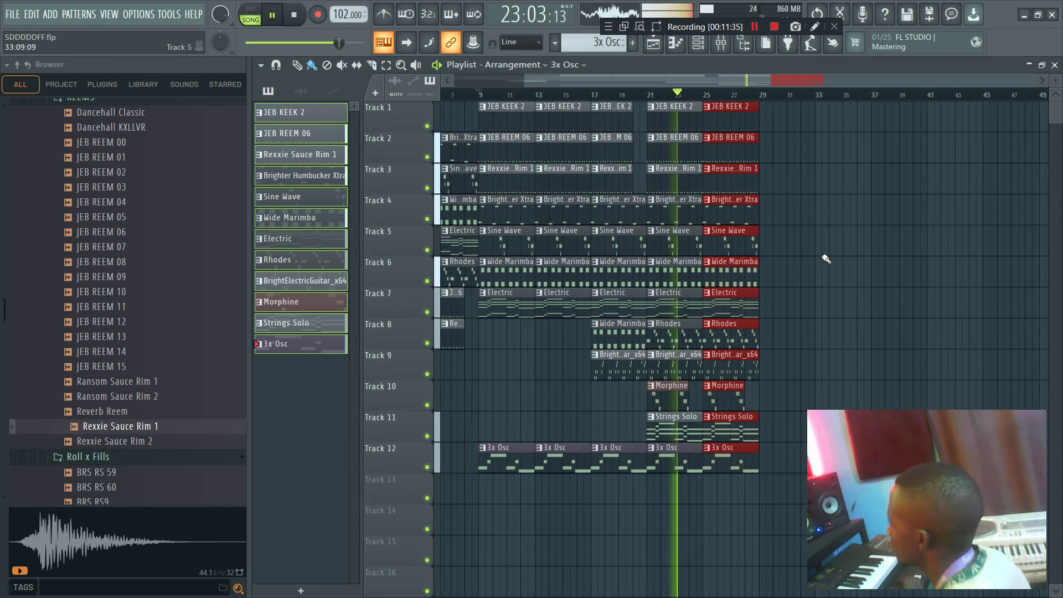
{"action": "left_click", "coordinate": [825, 252]}
{"action": "right_click", "coordinate": [824, 252]}
- Delete the Rhodes clips at bars 21 and 25 from track 8
{"action": "right_click", "coordinate": [675, 359]}
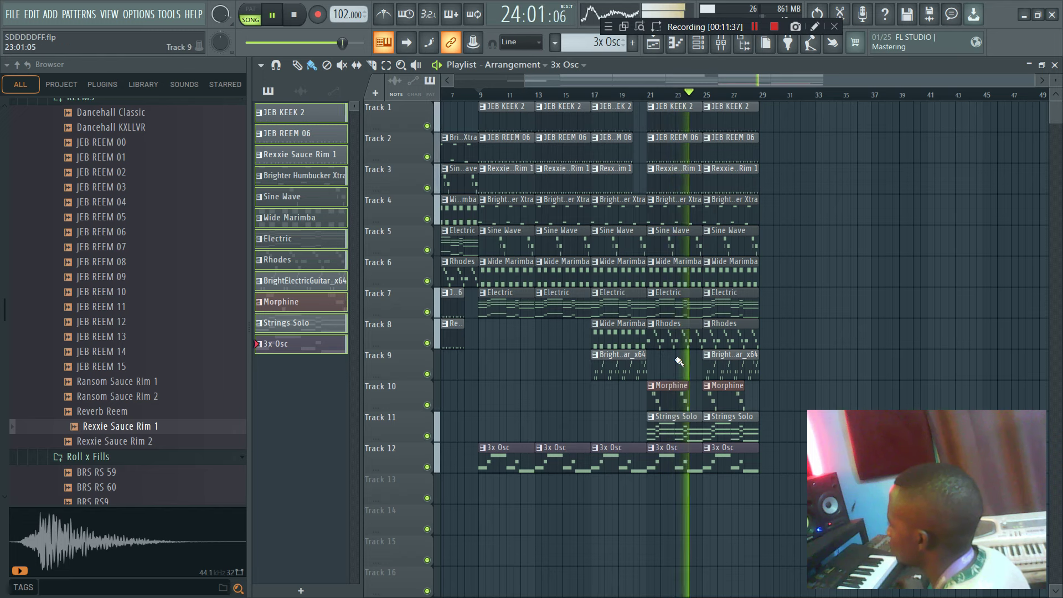
{"action": "key", "text": "ctrl+z"}
{"action": "right_click", "coordinate": [673, 338]}
{"action": "right_click", "coordinate": [739, 337]}
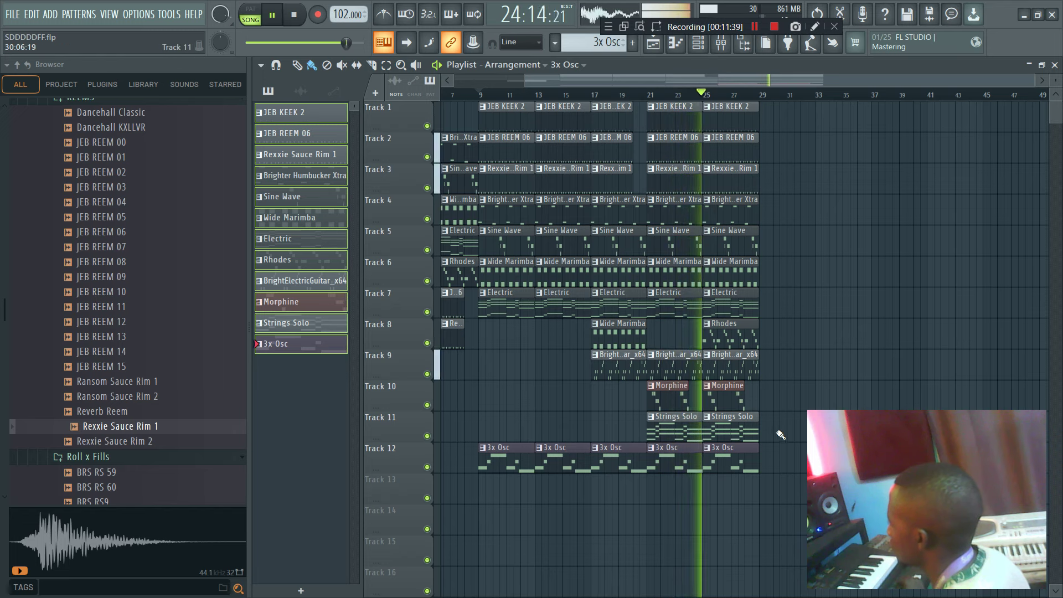
- Duplicate the clips of bars 21 to 28 to start at bar 29, and shorten the three drum clips at bar 25 to end at bar 28
{"action": "left_click_drag", "start_coordinate": [778, 471], "coordinate": [685, 106]}
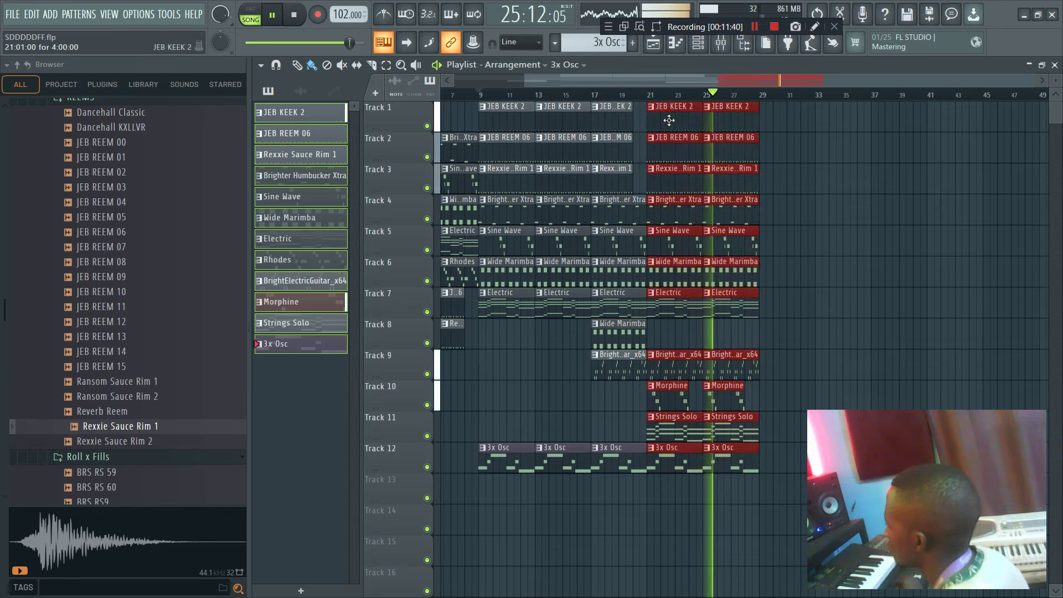
{"action": "key", "text": "ctrl+b"}
{"action": "left_click_drag", "start_coordinate": [759, 148], "coordinate": [743, 123]}
{"action": "left_click_drag", "start_coordinate": [757, 178], "coordinate": [742, 179]}
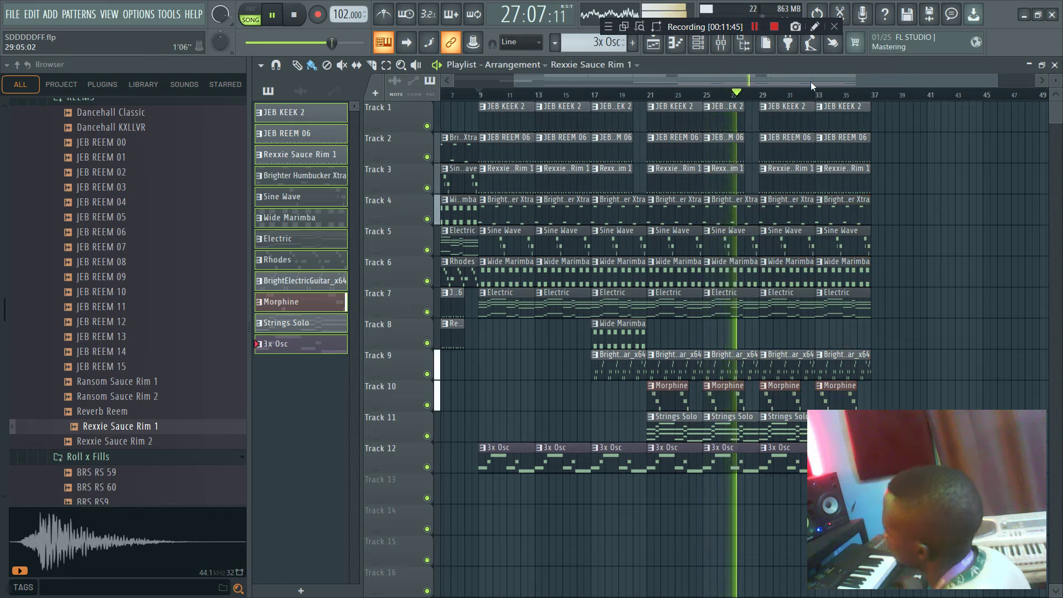
- Place the Rhodes pattern on track 8 at bars 29 and 33, and set the Rhodes channel's volume to 90%
{"action": "left_click_drag", "start_coordinate": [813, 85], "coordinate": [866, 87]}
{"action": "left_click", "coordinate": [303, 237]}
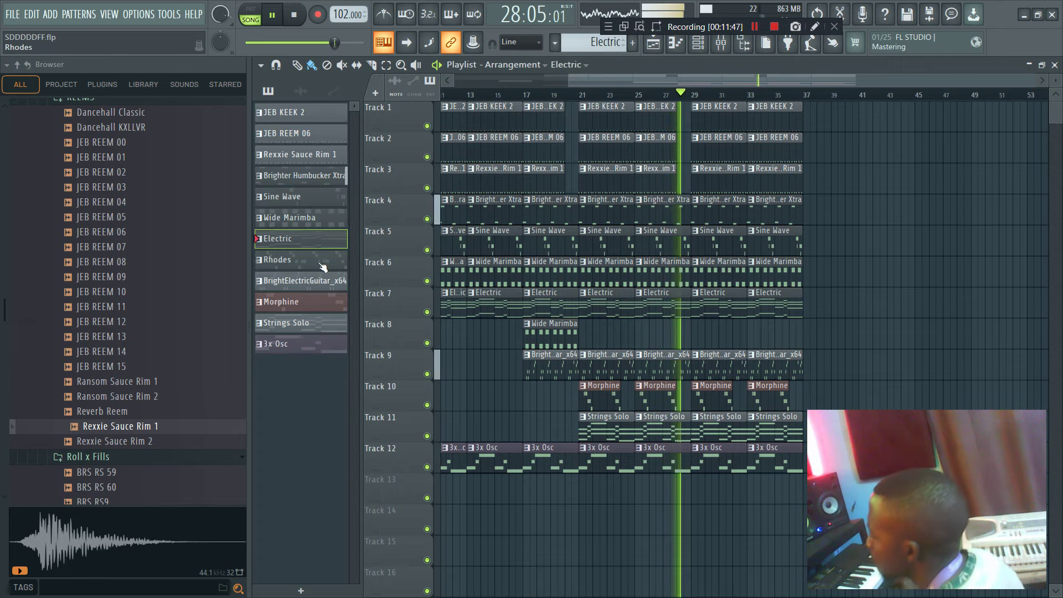
{"action": "left_click_drag", "start_coordinate": [323, 267], "coordinate": [415, 273]}
{"action": "mouse_move", "coordinate": [695, 332]}
{"action": "left_mouse_down"}
{"action": "mouse_move", "coordinate": [798, 331]}
{"action": "mouse_move", "coordinate": [742, 331]}
{"action": "left_mouse_up"}
{"action": "key", "text": "F6"}
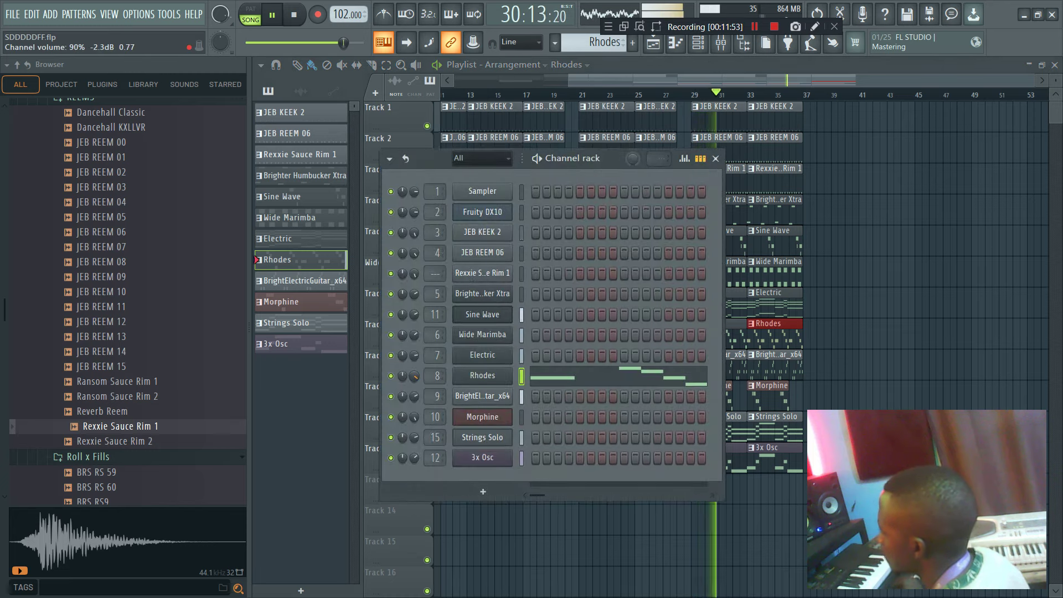
{"action": "key", "text": "F6"}
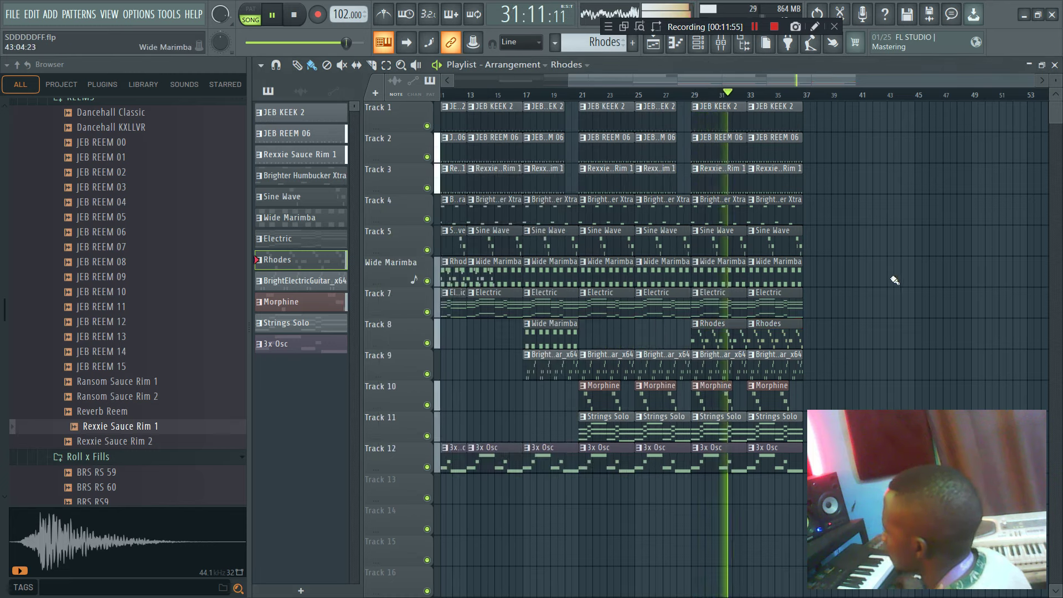
- Shorten the JEB KEEK 2, JEB REEM 06 and Rexxie Sauce Rim 1 clips at bar 33 to end at bar 36
{"action": "left_click_drag", "start_coordinate": [816, 169], "coordinate": [794, 117]}
{"action": "left_click_drag", "start_coordinate": [800, 118], "coordinate": [780, 116]}
{"action": "left_click_drag", "start_coordinate": [831, 81], "coordinate": [895, 90]}
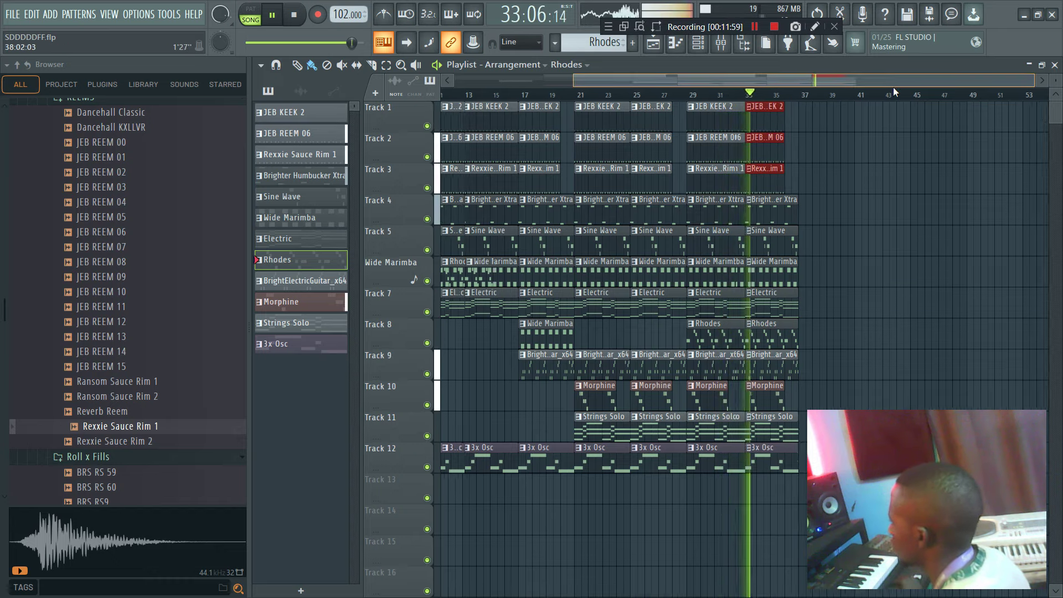
{"action": "left_click_drag", "start_coordinate": [631, 84], "coordinate": [290, 133]}
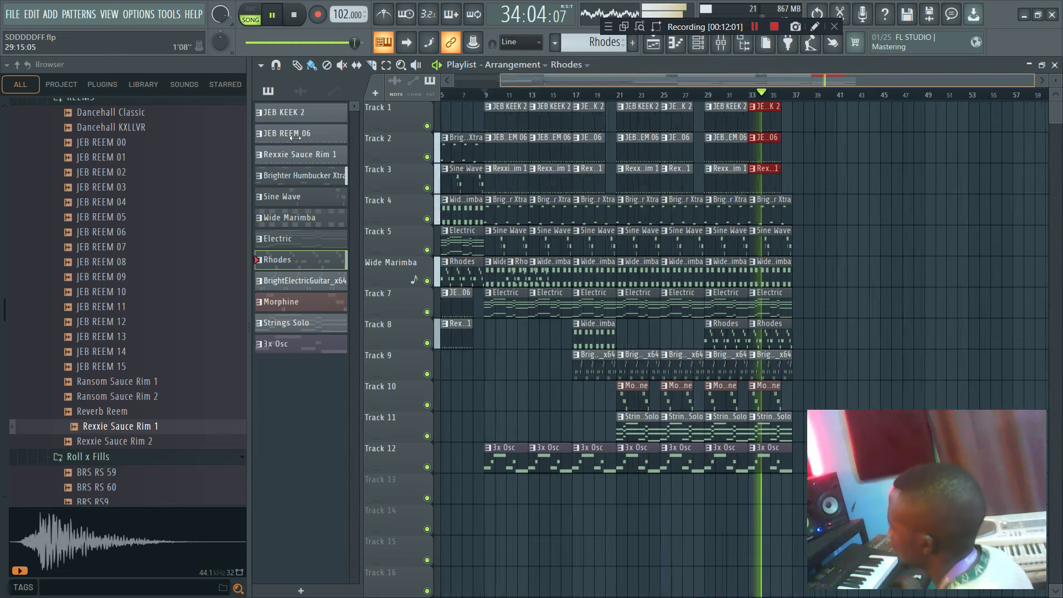
{"action": "left_click", "coordinate": [877, 215]}
{"action": "right_click", "coordinate": [877, 216]}
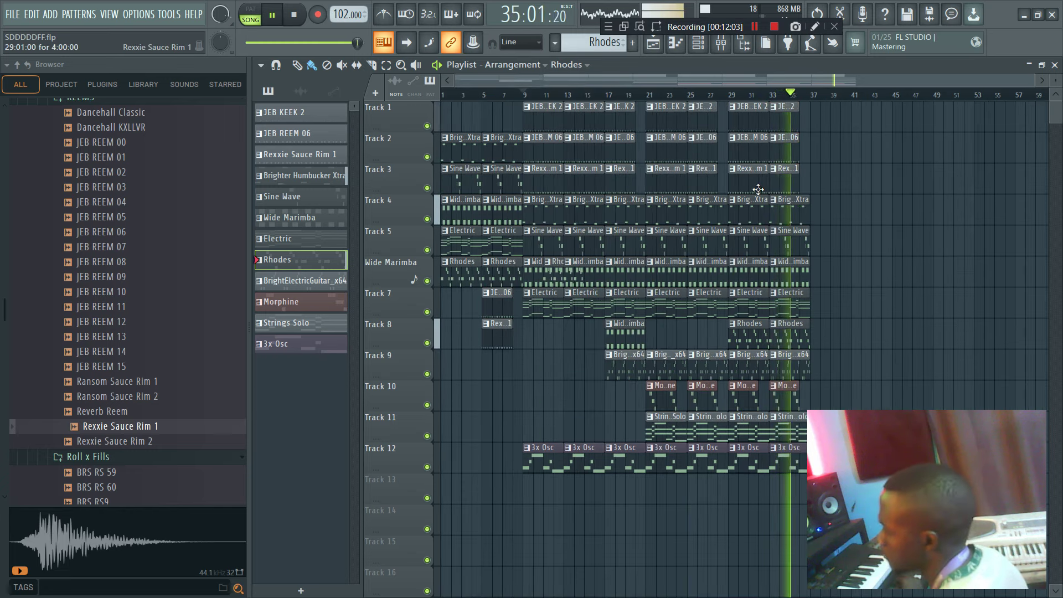
- Add Top Loop Shakers 1 (110BPM) from the AFRODRUMZ folder to track 13 at bar 9 and repeat it up to bar 25
{"action": "scroll", "coordinate": [135, 208], "scroll_direction": "up", "scroll_amount": 10}
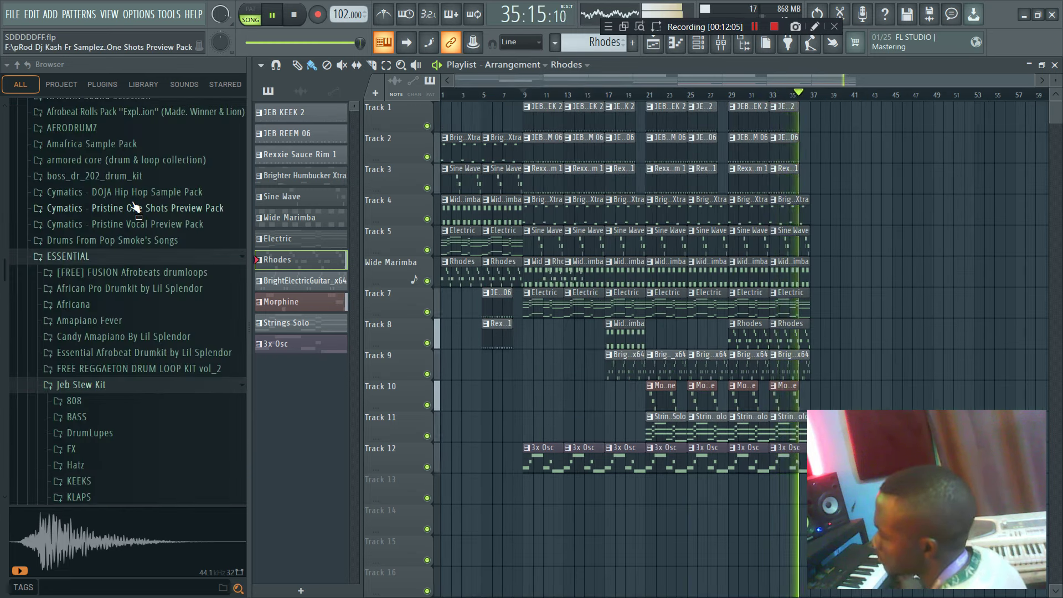
{"action": "left_click", "coordinate": [100, 128]}
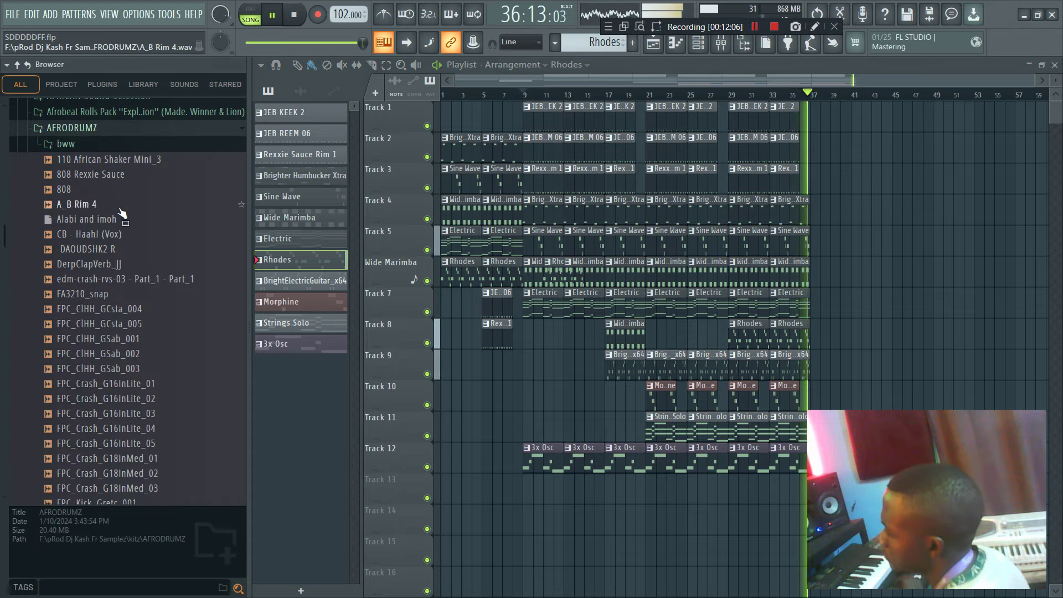
{"action": "left_click", "coordinate": [141, 277]}
{"action": "scroll", "coordinate": [167, 349], "scroll_direction": "down", "scroll_amount": 10}
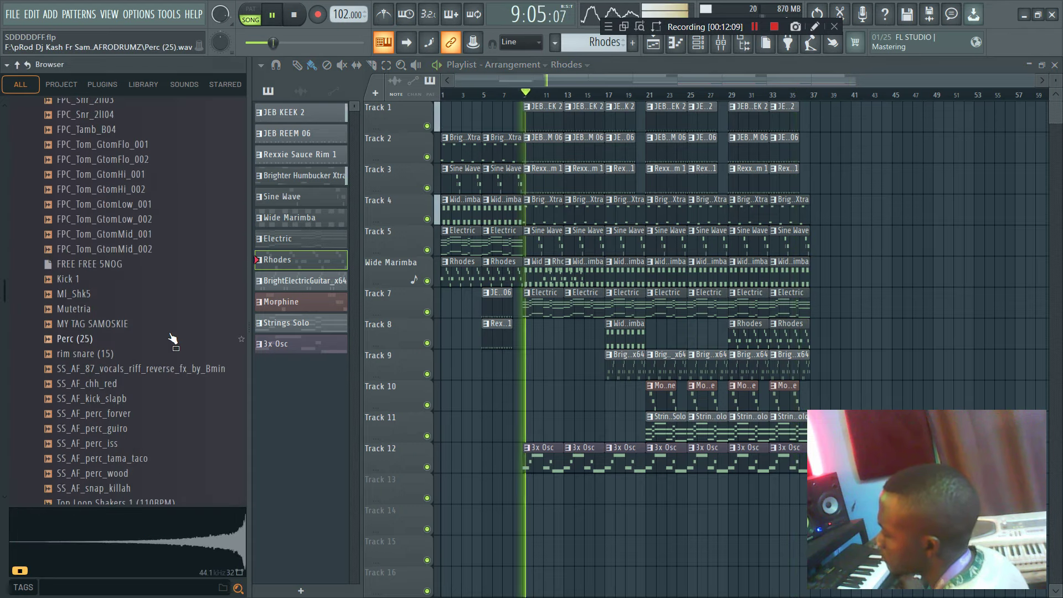
{"action": "scroll", "coordinate": [166, 361], "scroll_direction": "down", "scroll_amount": 3}
{"action": "key", "text": "space"}
{"action": "left_click", "coordinate": [132, 326]}
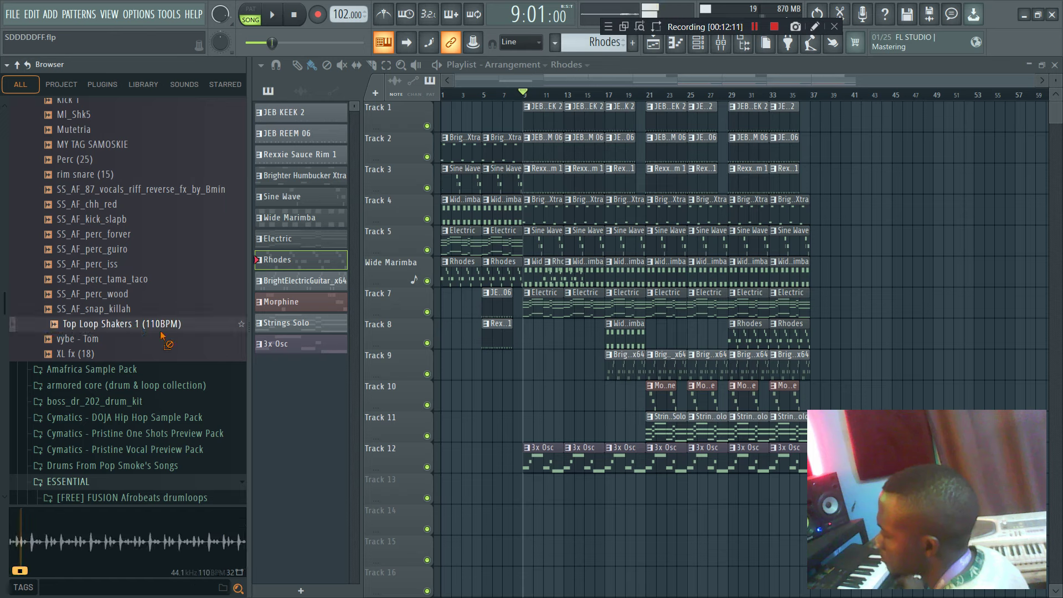
{"action": "key", "text": "space"}
{"action": "left_click_drag", "start_coordinate": [547, 480], "coordinate": [625, 491]}
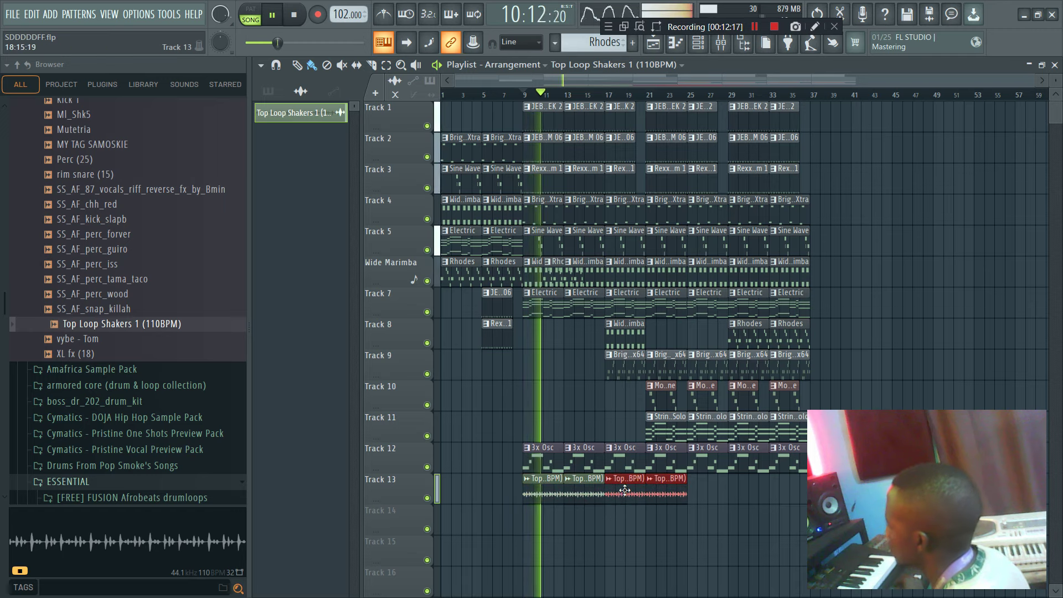
- Replace the track 13 loops with 110 African Shaker Mini_3 from bar 9 to bar 33, and place Jeb NS KLAP 2 fx on track 14 at bar 9
{"action": "left_click_drag", "start_coordinate": [807, 82], "coordinate": [859, 83]}
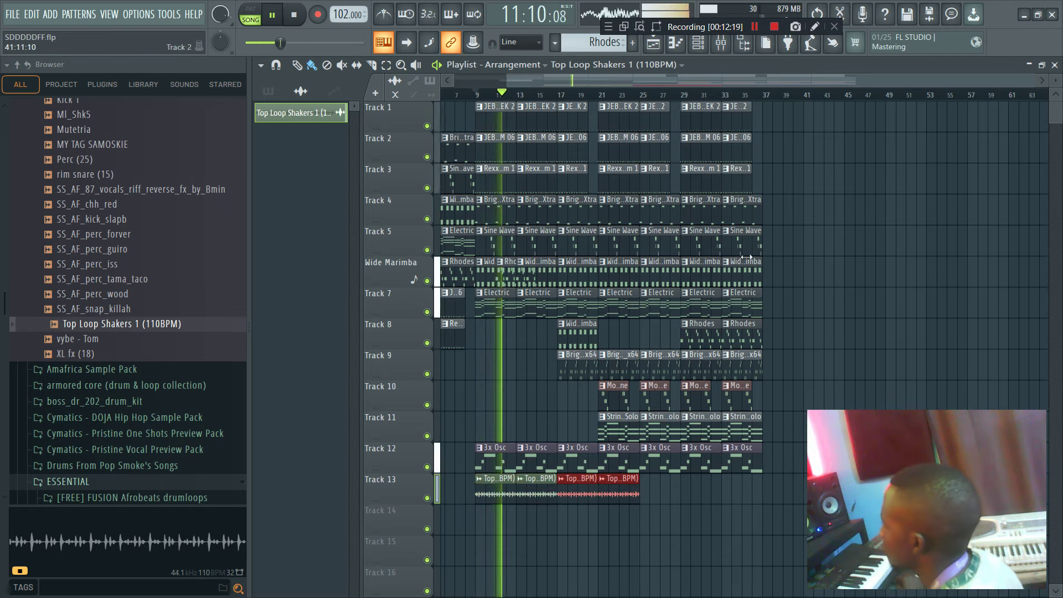
{"action": "left_click_drag", "start_coordinate": [681, 522], "coordinate": [477, 477]}
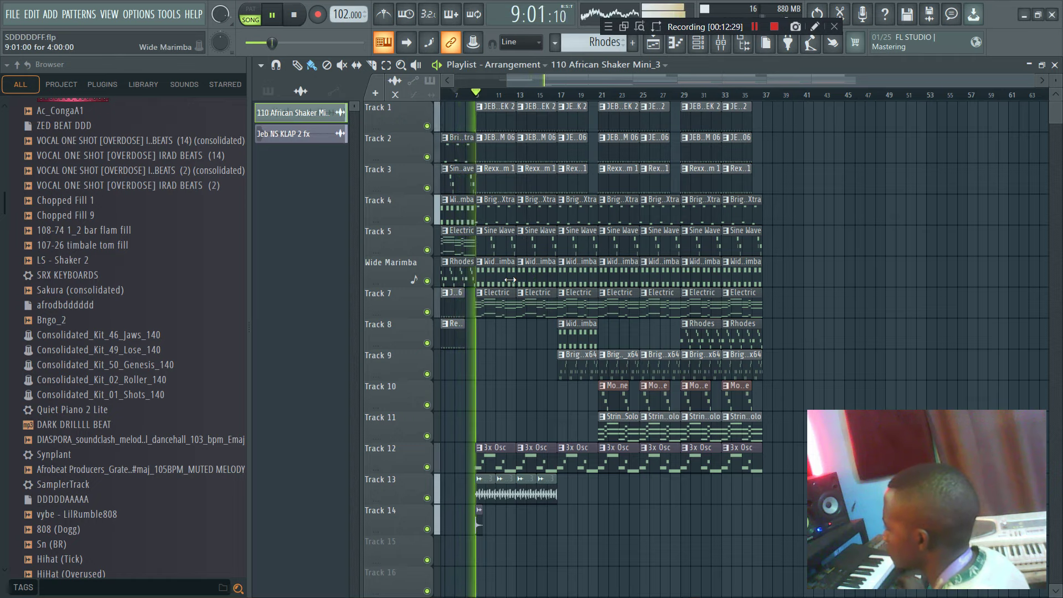
{"action": "left_click_drag", "start_coordinate": [567, 515], "coordinate": [564, 493]}
{"action": "left_click_drag", "start_coordinate": [656, 504], "coordinate": [697, 485]}
{"action": "key", "text": "ctrl+b"}
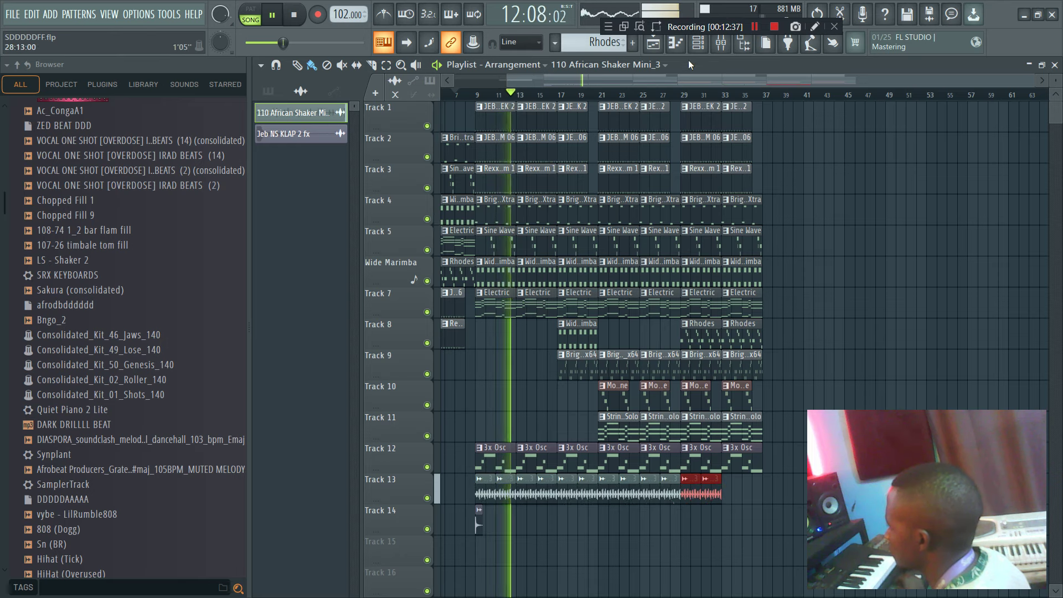
- Show the audio channels in the channel rack and set the 110 African Shaker Mini_3 channel's volume to 51%
{"action": "key", "text": "F6"}
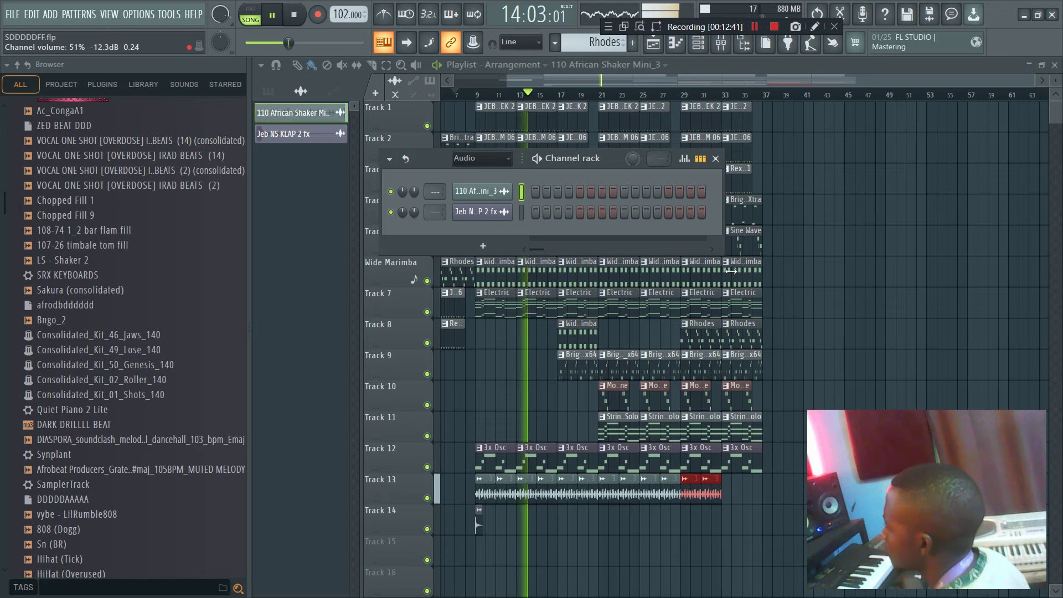
- Extend the 110 African Shaker Mini_3 clips on Track 13 to the end of the arrangement at bar 37
{"action": "left_click", "coordinate": [820, 243]}
{"action": "right_click", "coordinate": [821, 242]}
{"action": "left_click_drag", "start_coordinate": [711, 497], "coordinate": [762, 490]}
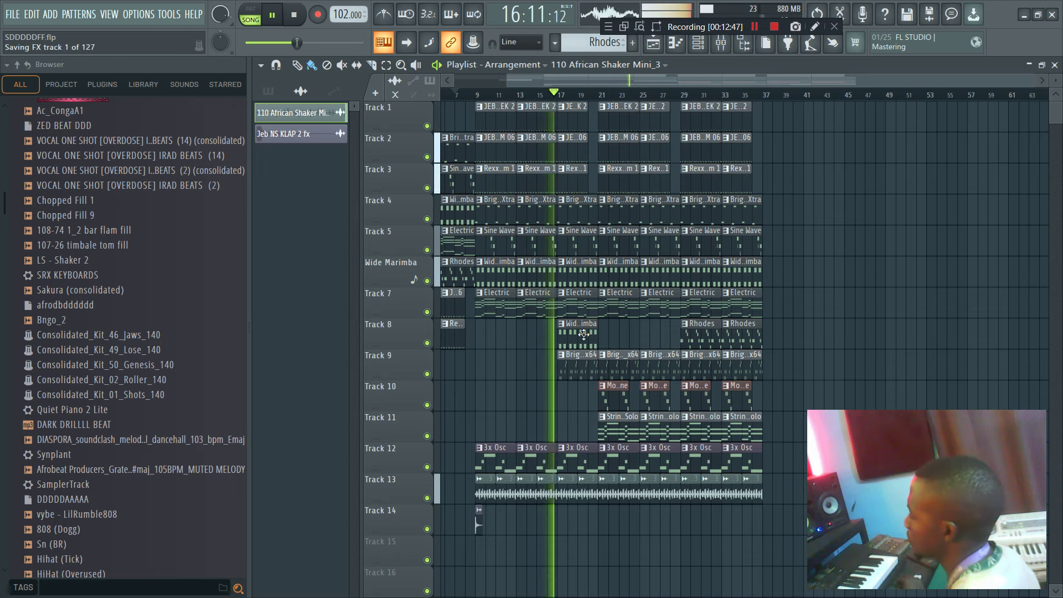
{"action": "left_click", "coordinate": [630, 335]}
{"action": "right_click", "coordinate": [637, 335]}
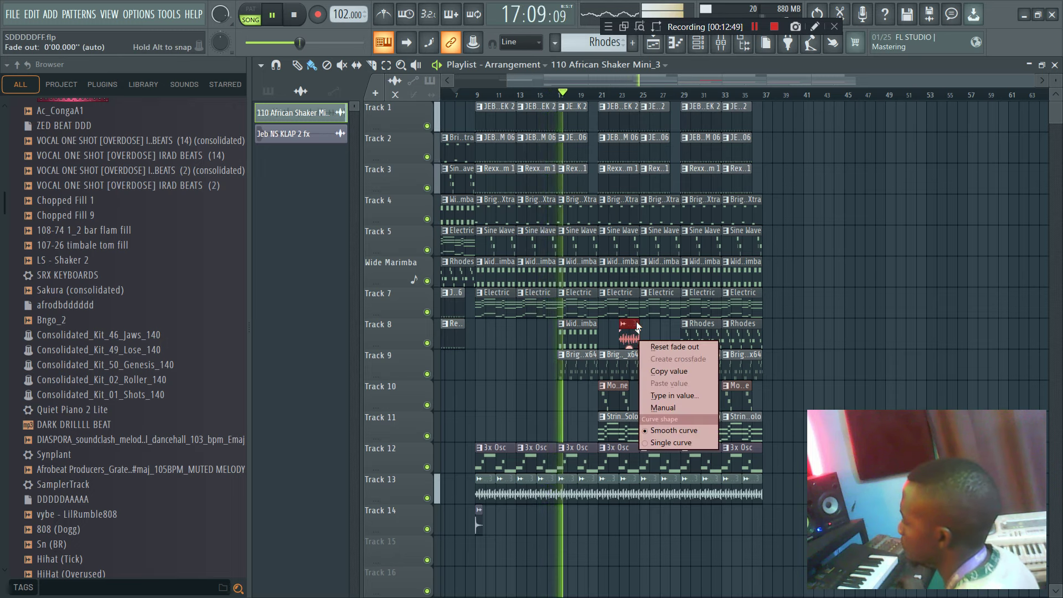
{"action": "left_click", "coordinate": [654, 328]}
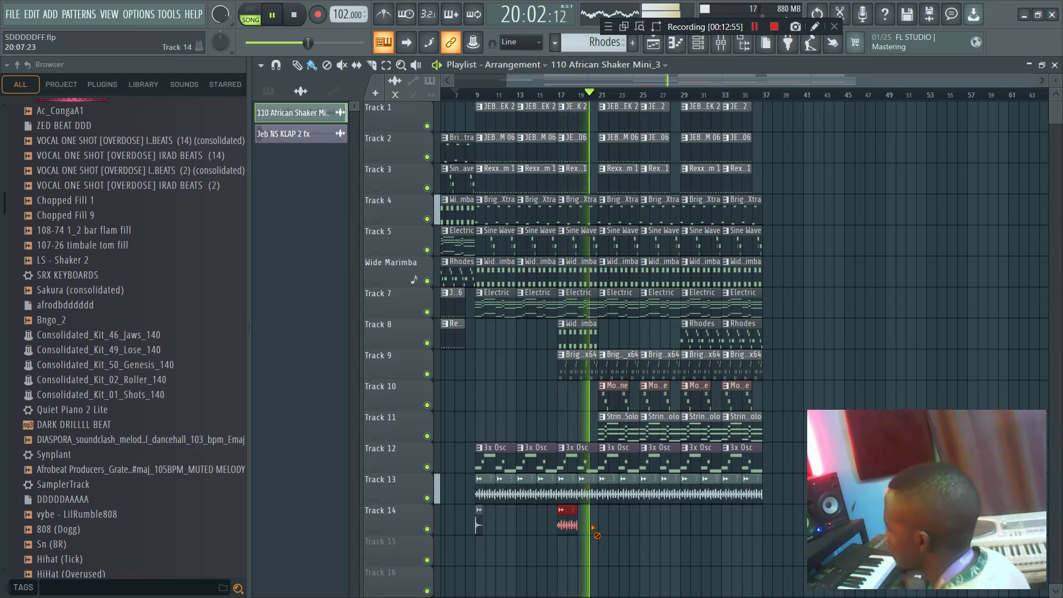
{"action": "left_click_drag", "start_coordinate": [683, 81], "coordinate": [747, 91]}
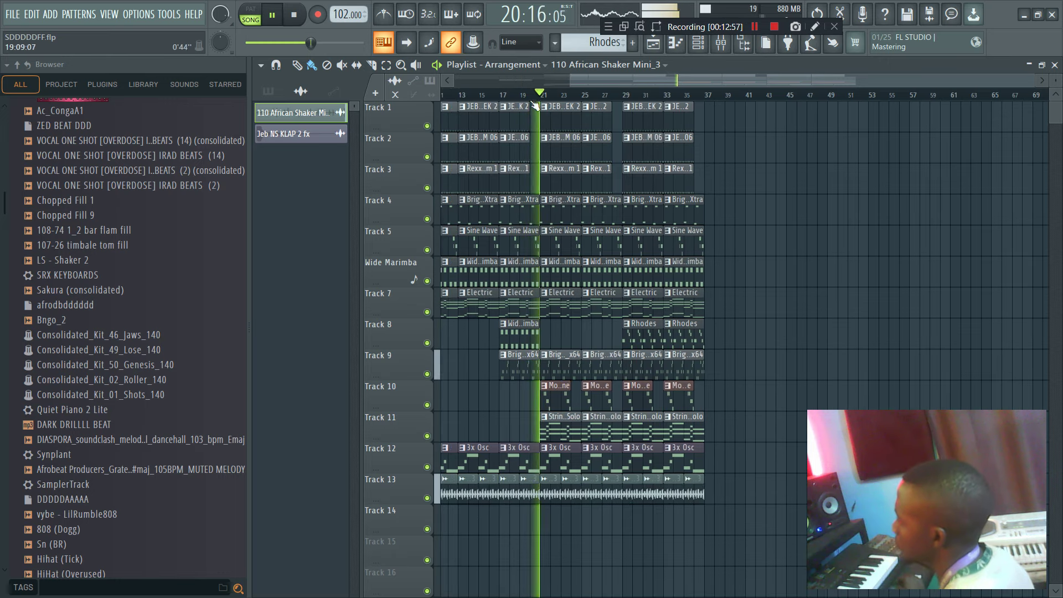
{"action": "left_click_drag", "start_coordinate": [573, 78], "coordinate": [455, 80]}
{"action": "right_click", "coordinate": [812, 199]}
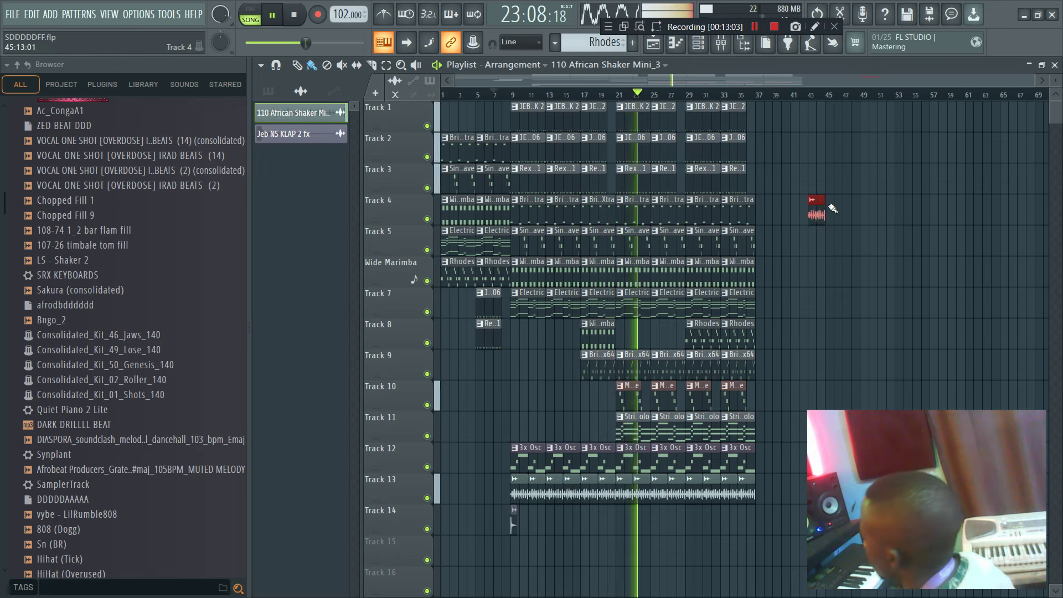
{"action": "right_click", "coordinate": [824, 208]}
{"action": "left_click", "coordinate": [880, 188]}
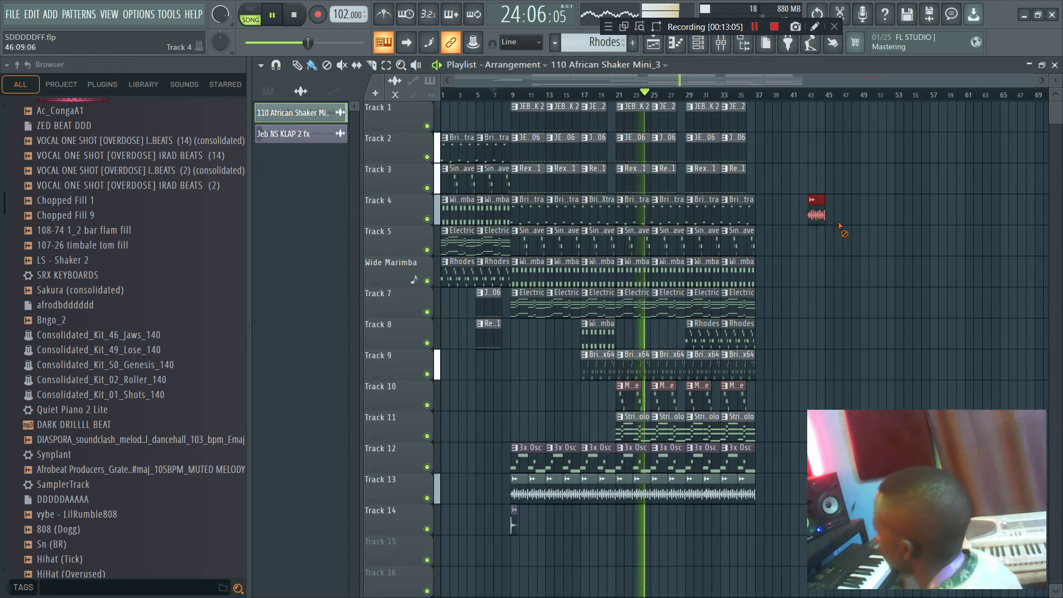
- Check the mixer levels and lower the JEB KEEK 2 track's volume to 93% (-1.6 dB)
{"action": "left_click", "coordinate": [721, 46]}
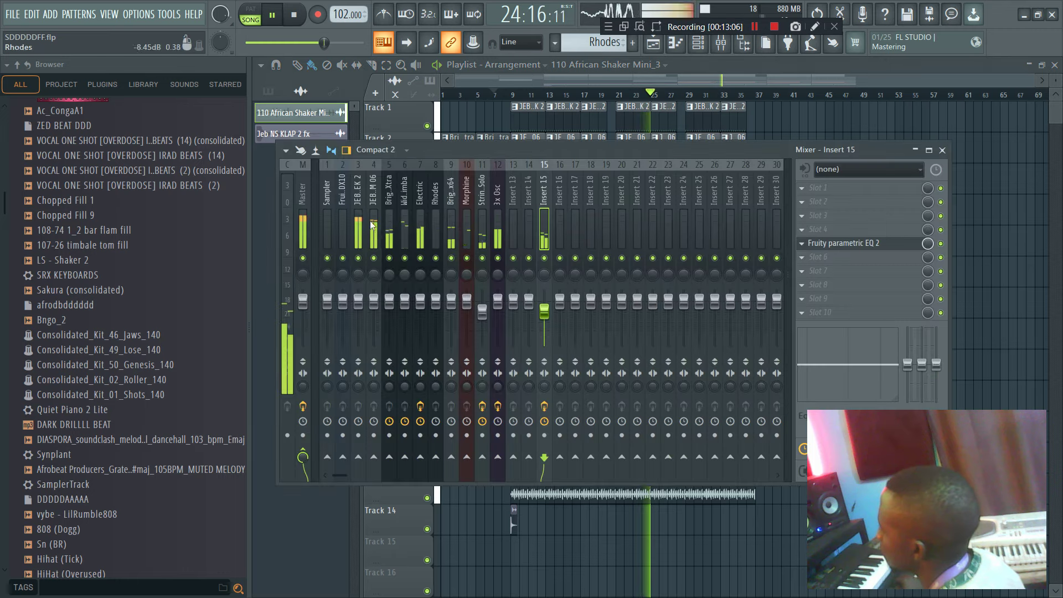
{"action": "left_click", "coordinate": [303, 237]}
{"action": "left_click", "coordinate": [497, 222]}
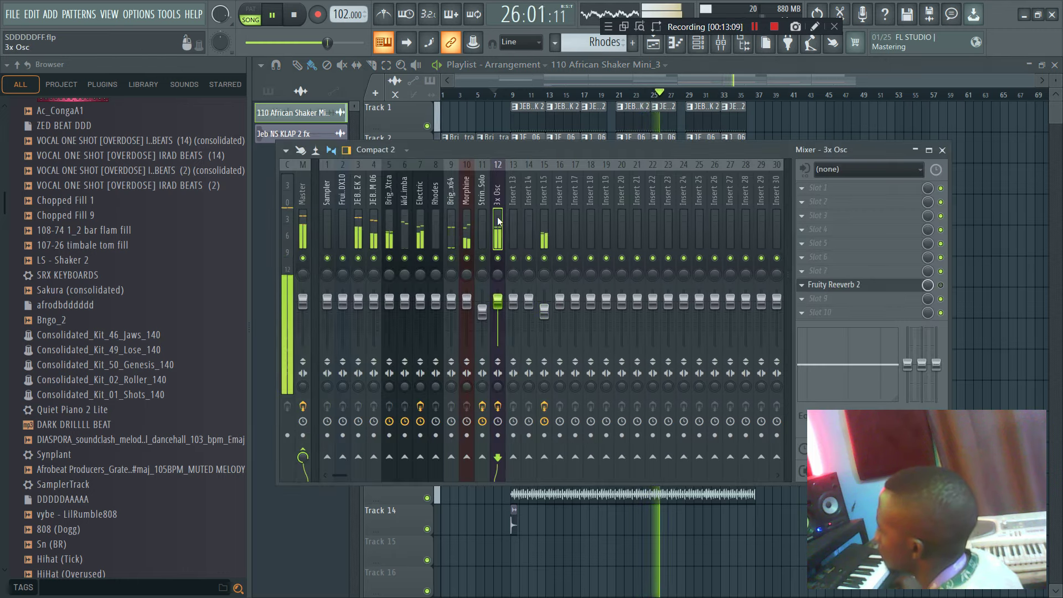
{"action": "left_click", "coordinate": [371, 227]}
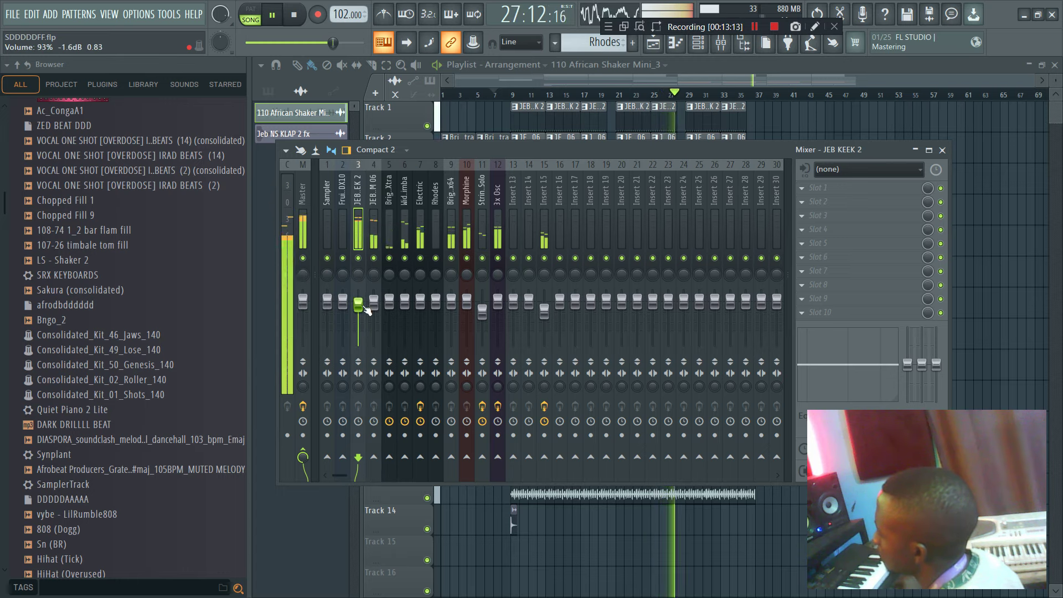
{"action": "key", "text": "F9"}
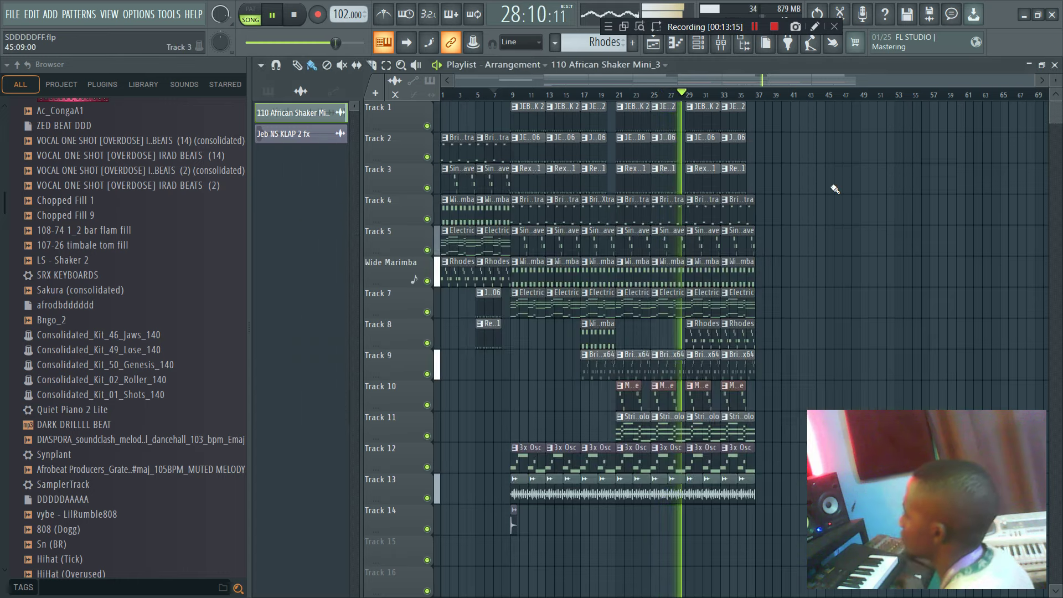
{"action": "right_click", "coordinate": [840, 192]}
{"action": "right_click", "coordinate": [836, 239]}
- Solo Track 8 and open its Rhodes pattern in the piano roll together with the channel rack
{"action": "right_click", "coordinate": [427, 344]}
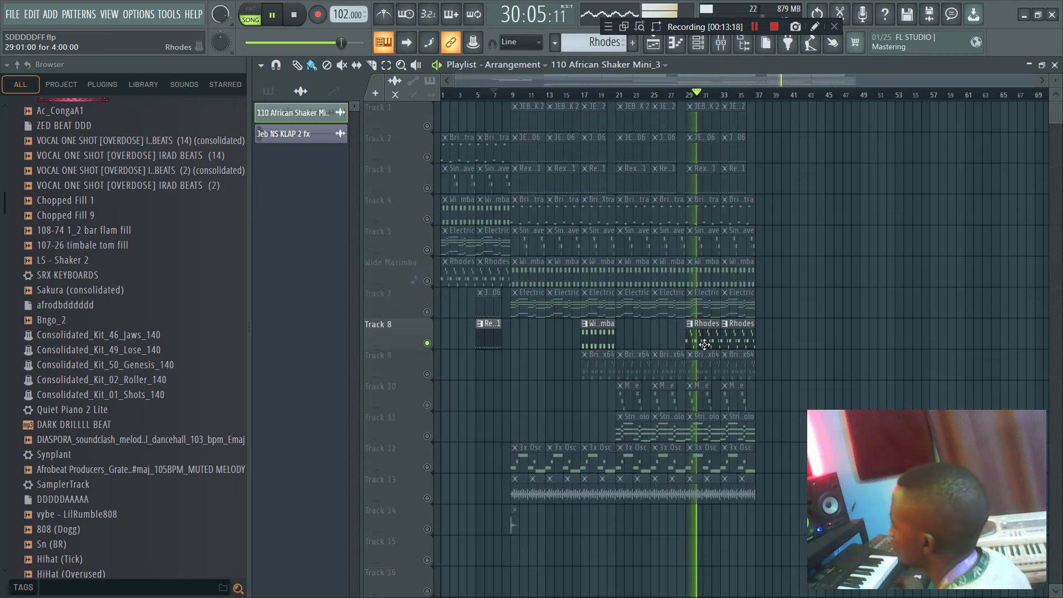
{"action": "double_click", "coordinate": [703, 342]}
{"action": "left_click", "coordinate": [699, 44]}
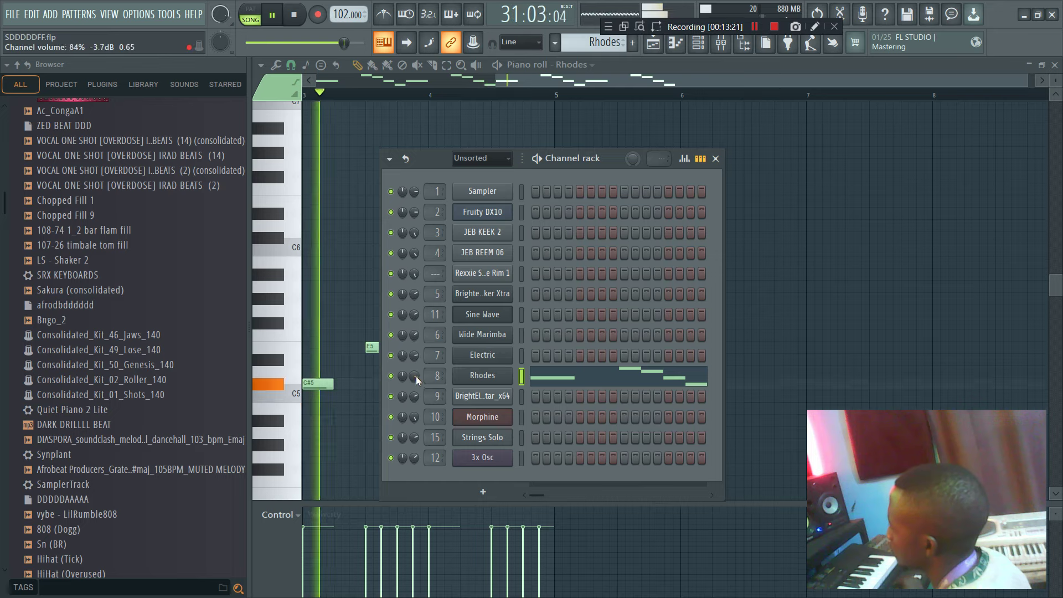
- Add Fruity Parametric EQ 2, with band 1 cutting the lows by 18 dB at 178 Hz, and Fruity Reeverb to the Rhodes mixer track
{"action": "key", "text": "F9"}
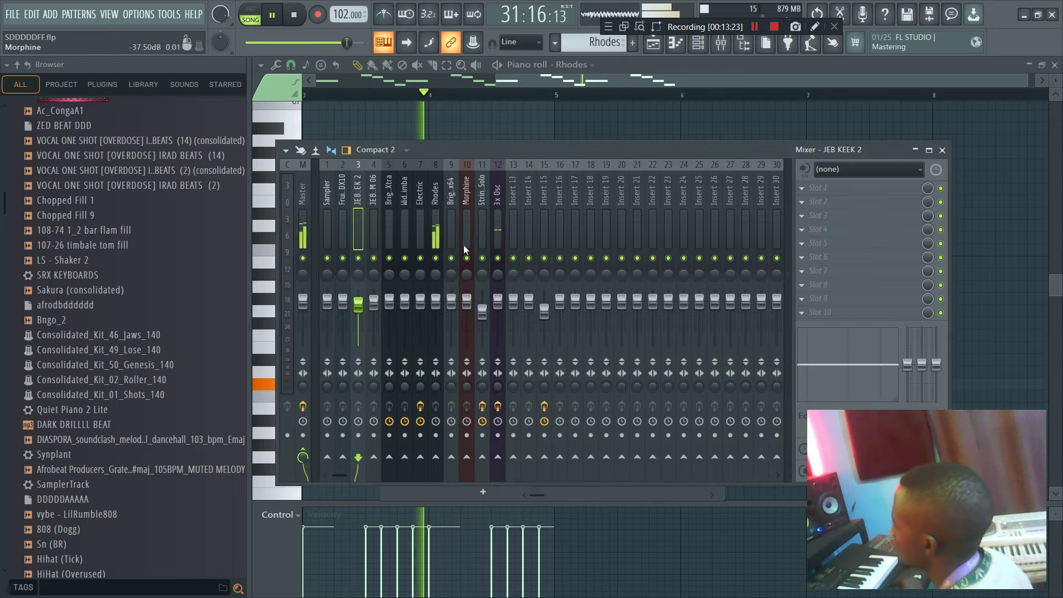
{"action": "left_click", "coordinate": [798, 237]}
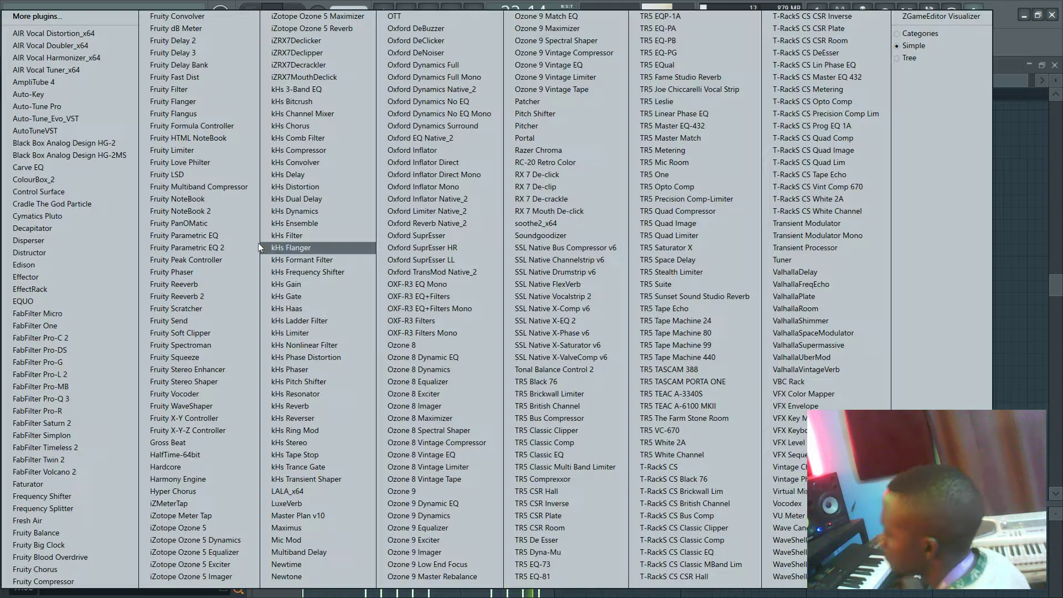
{"action": "left_click", "coordinate": [218, 249]}
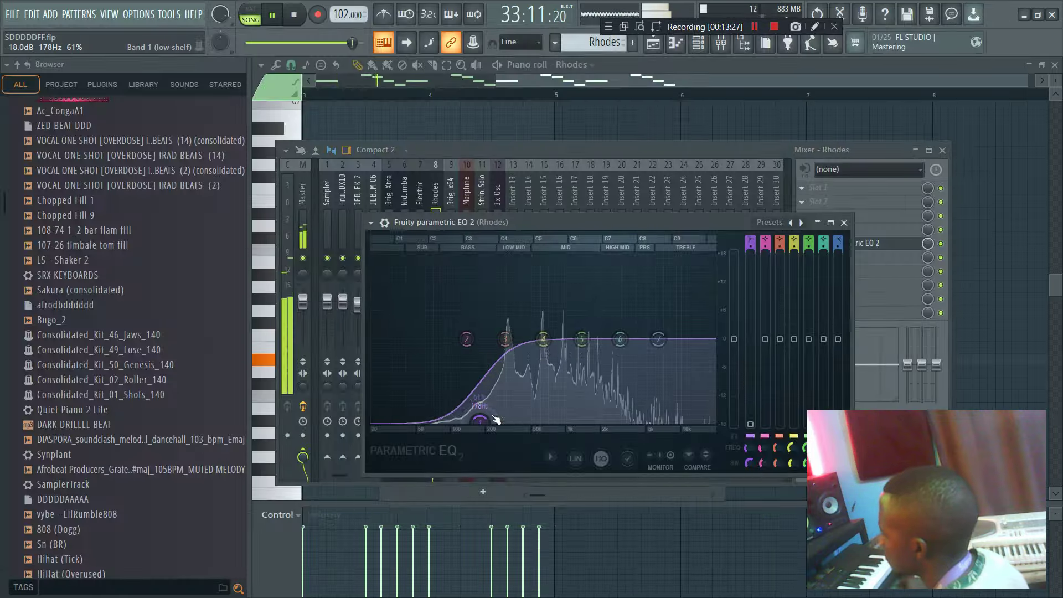
{"action": "left_click", "coordinate": [874, 271]}
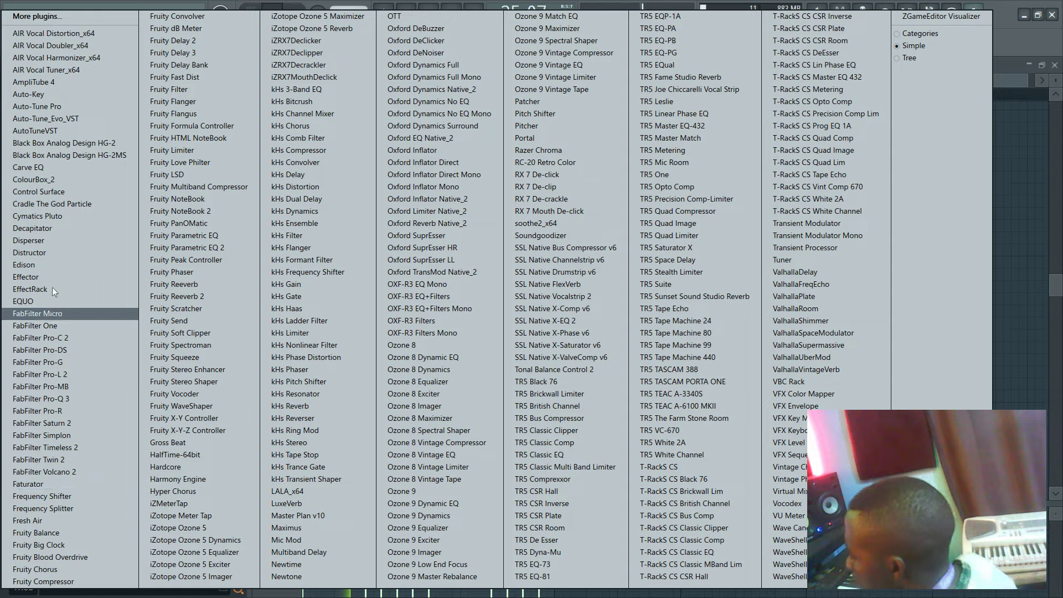
{"action": "left_click", "coordinate": [168, 284]}
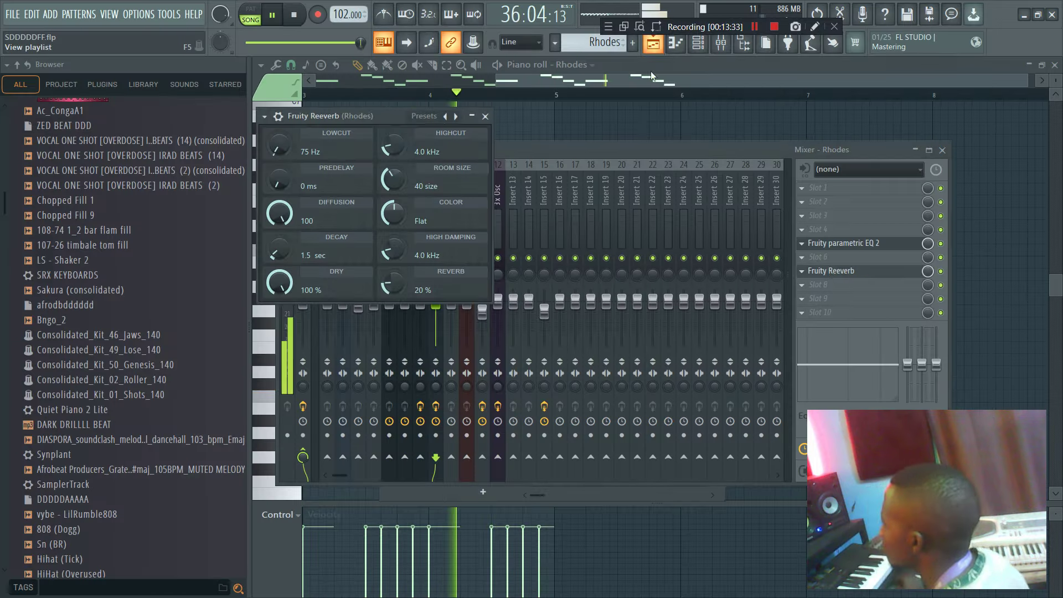
- Return to the playlist, restart playback at bar 29 and unsolo Track 8
{"action": "left_click", "coordinate": [654, 45]}
{"action": "left_click", "coordinate": [686, 95]}
{"action": "right_click", "coordinate": [429, 343]}
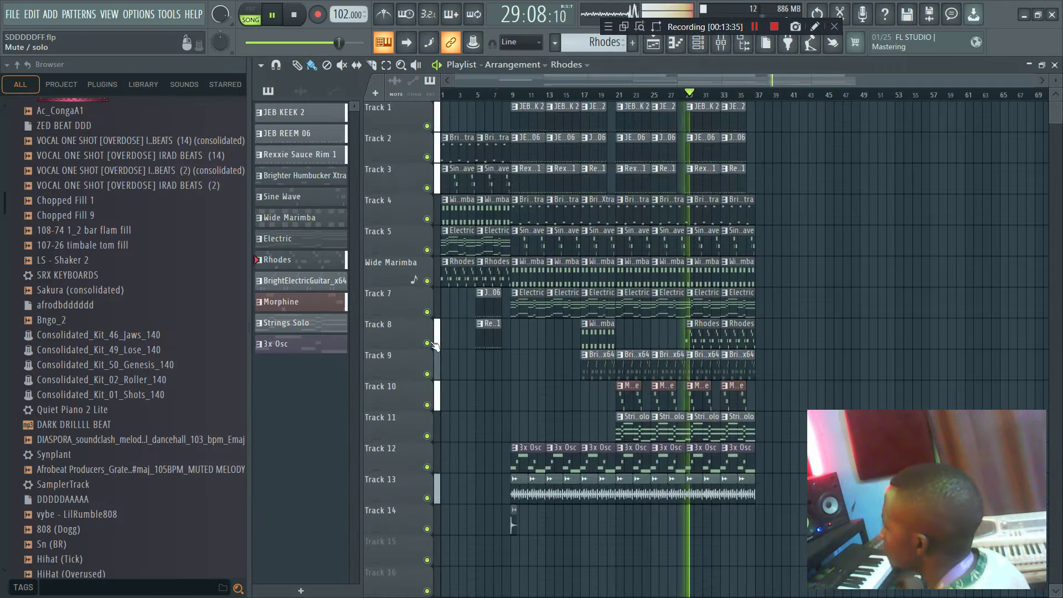
{"action": "left_click", "coordinate": [705, 47]}
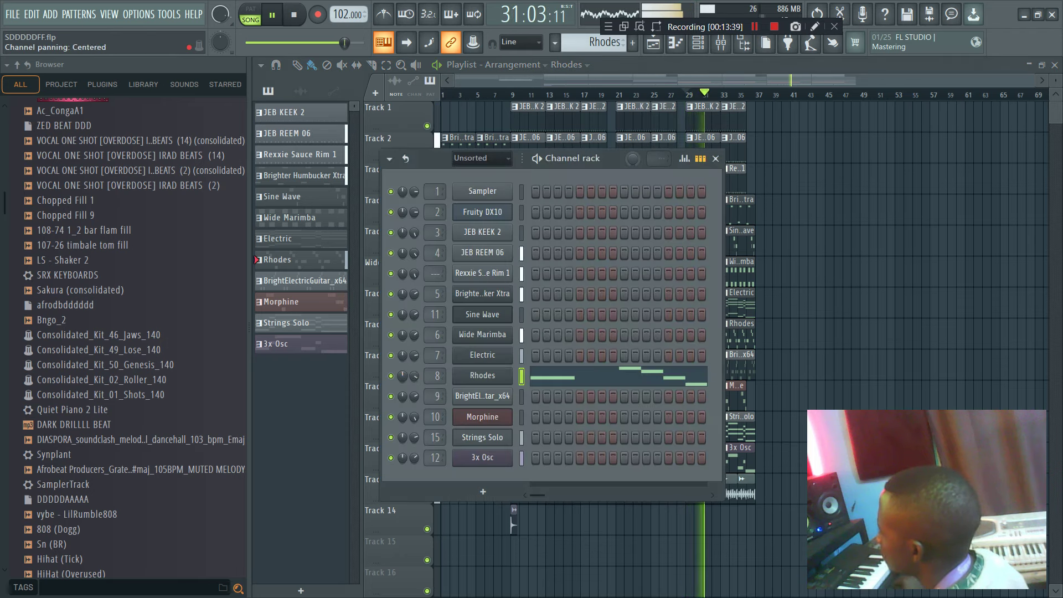
{"action": "key", "text": "F6"}
- Duplicate the arrangement clips from bars 9 to 37 on Tracks 1 to 13, placing the copies directly after the originals
{"action": "left_click_drag", "start_coordinate": [776, 82], "coordinate": [812, 100]}
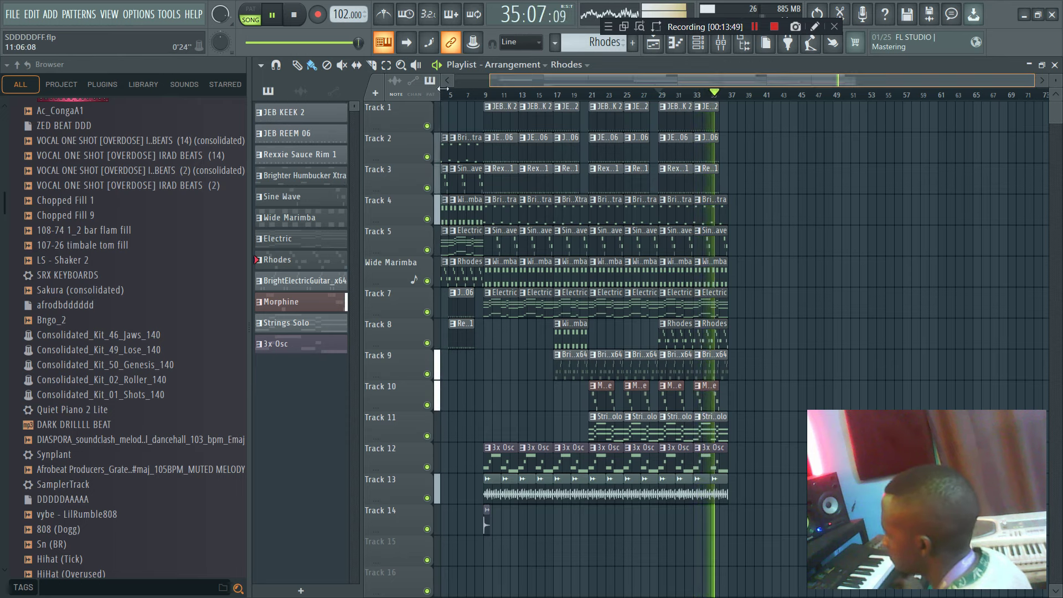
{"action": "left_click_drag", "start_coordinate": [490, 81], "coordinate": [455, 83]}
{"action": "key", "text": "space"}
{"action": "scroll", "coordinate": [858, 295], "scroll_direction": "down", "scroll_amount": 1}
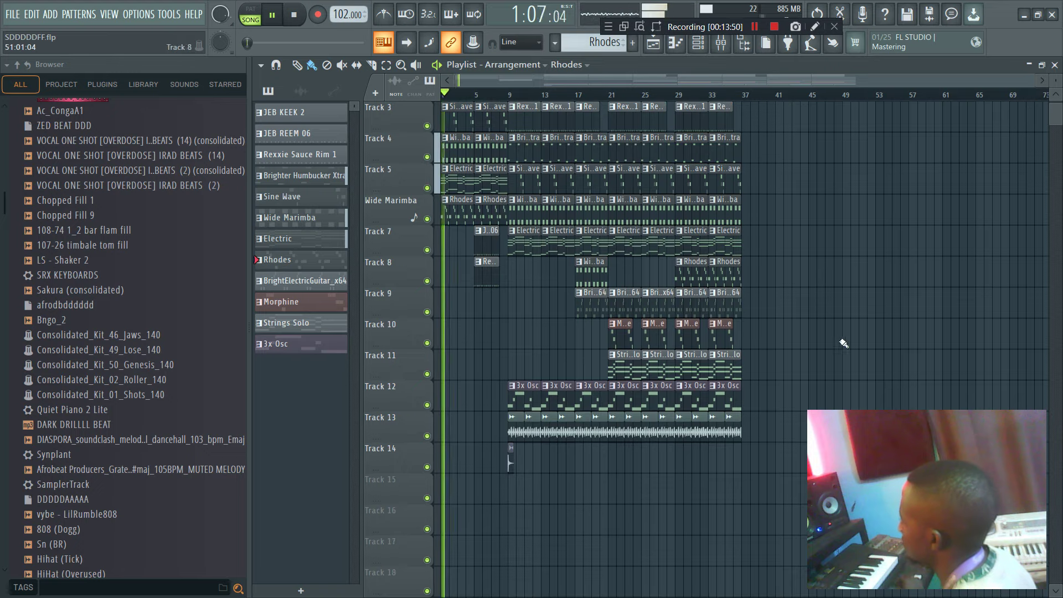
{"action": "left_click_drag", "start_coordinate": [770, 454], "coordinate": [510, 101]}
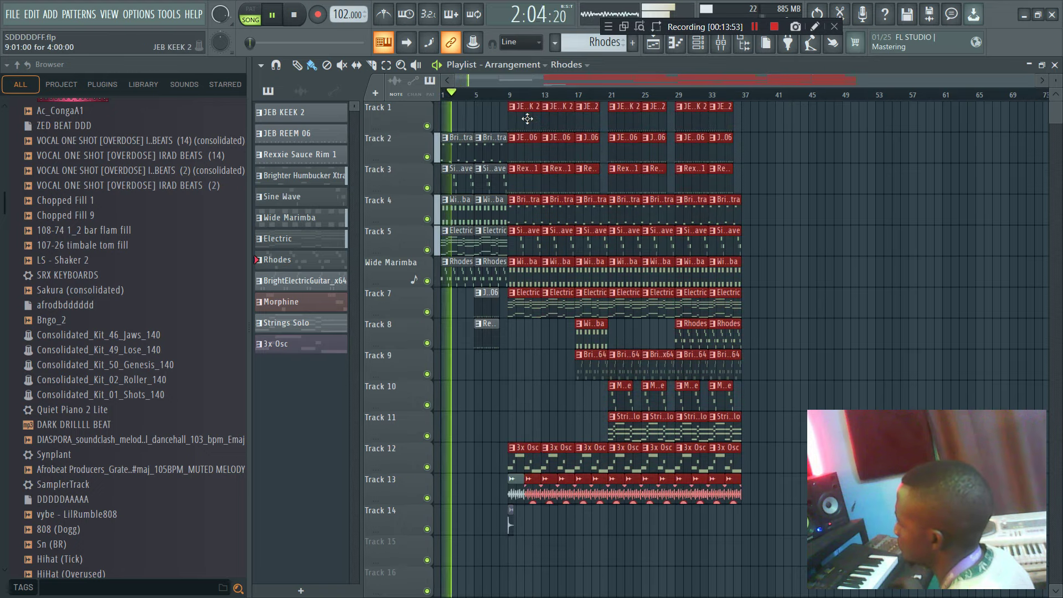
{"action": "key", "text": "ctrl+b"}
{"action": "left_click_drag", "start_coordinate": [789, 106], "coordinate": [754, 105]}
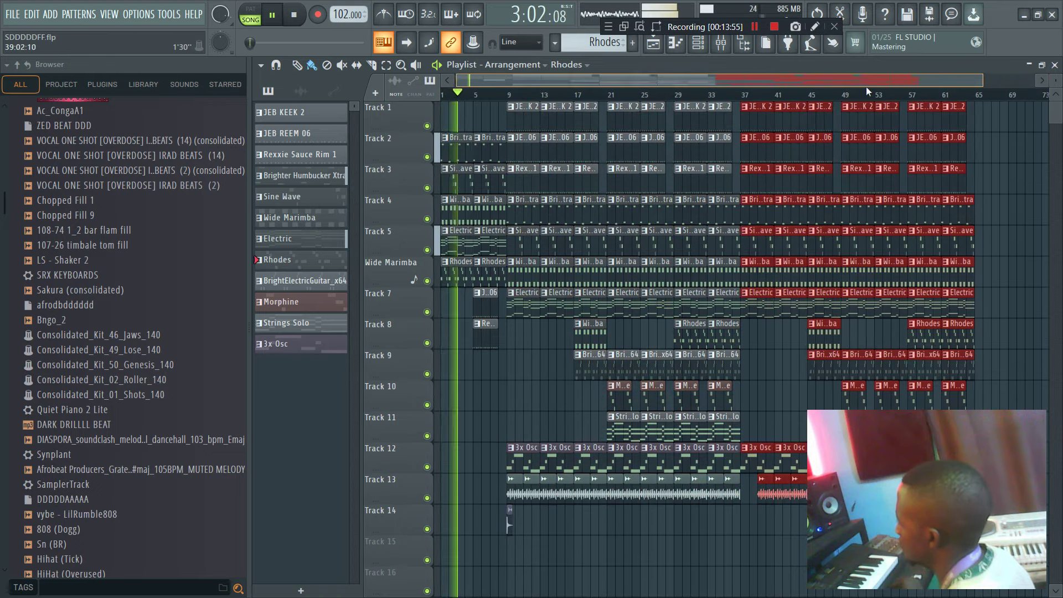
- Remove the Sine Wave clips on Track 5 between bars 9 and 21 and save the project
{"action": "left_click_drag", "start_coordinate": [849, 83], "coordinate": [952, 129]}
{"action": "left_click_drag", "start_coordinate": [653, 83], "coordinate": [459, 108]}
{"action": "left_click", "coordinate": [486, 93]}
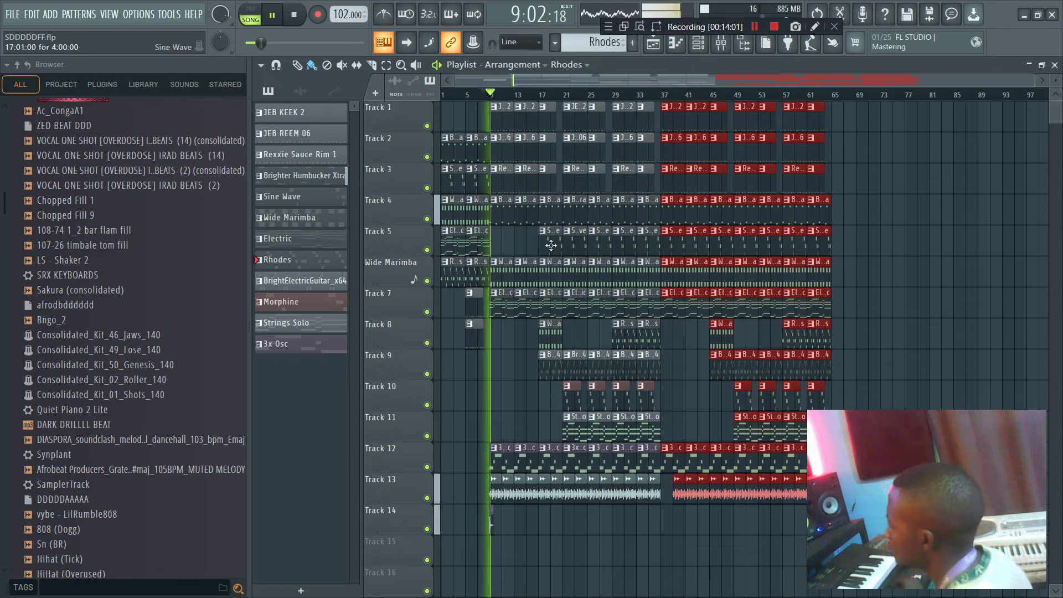
{"action": "key", "text": "ctrl+s"}
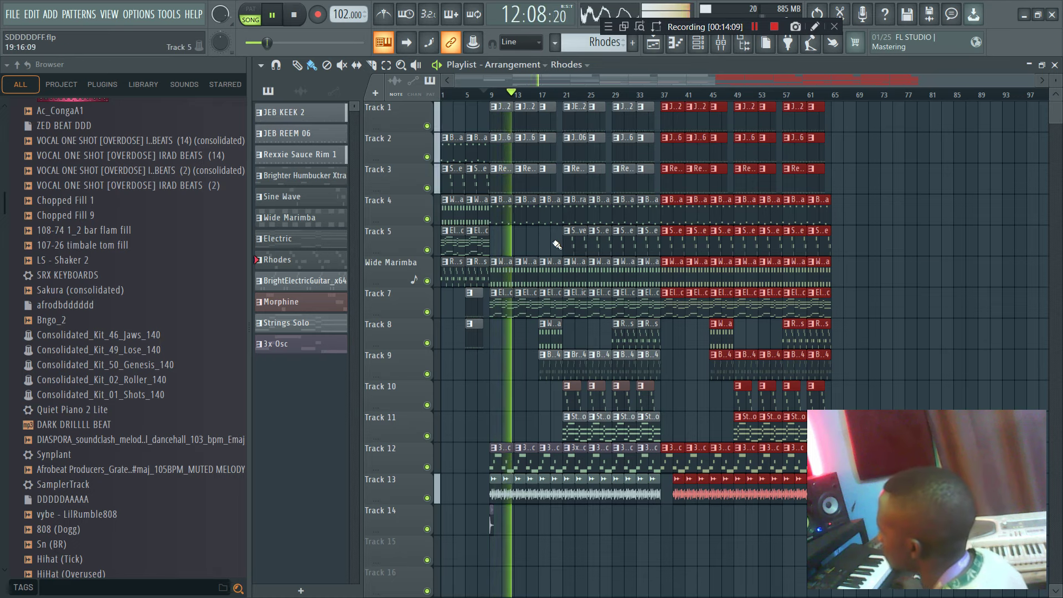
- Try the 108-74 1_2 bar flam fill sample near bar 16 on Track 10, clear its clip and save the project
{"action": "left_click_drag", "start_coordinate": [1033, 78], "coordinate": [990, 109]}
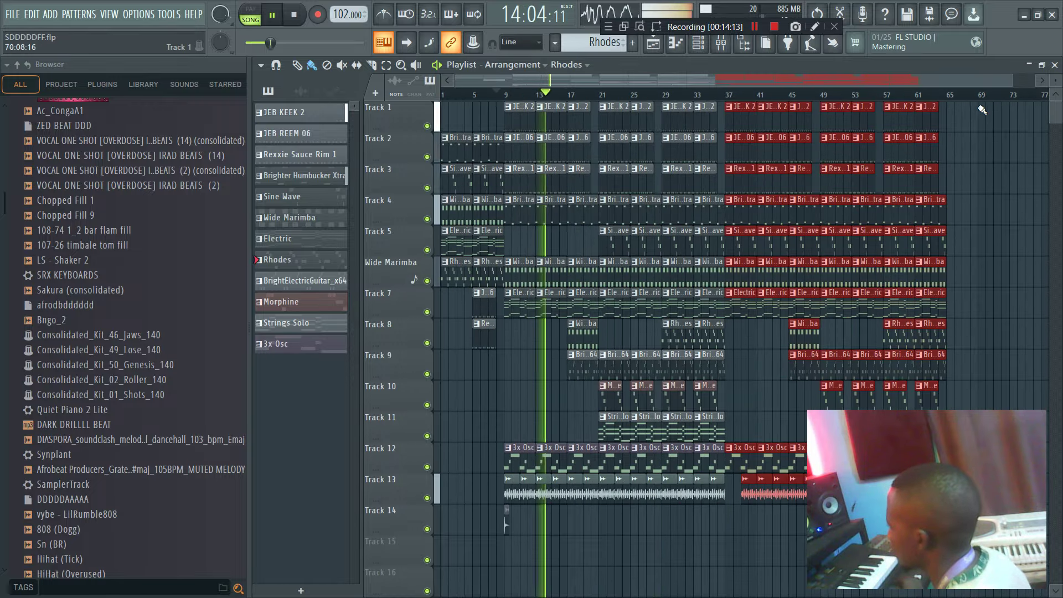
{"action": "left_click_drag", "start_coordinate": [82, 236], "coordinate": [564, 403]}
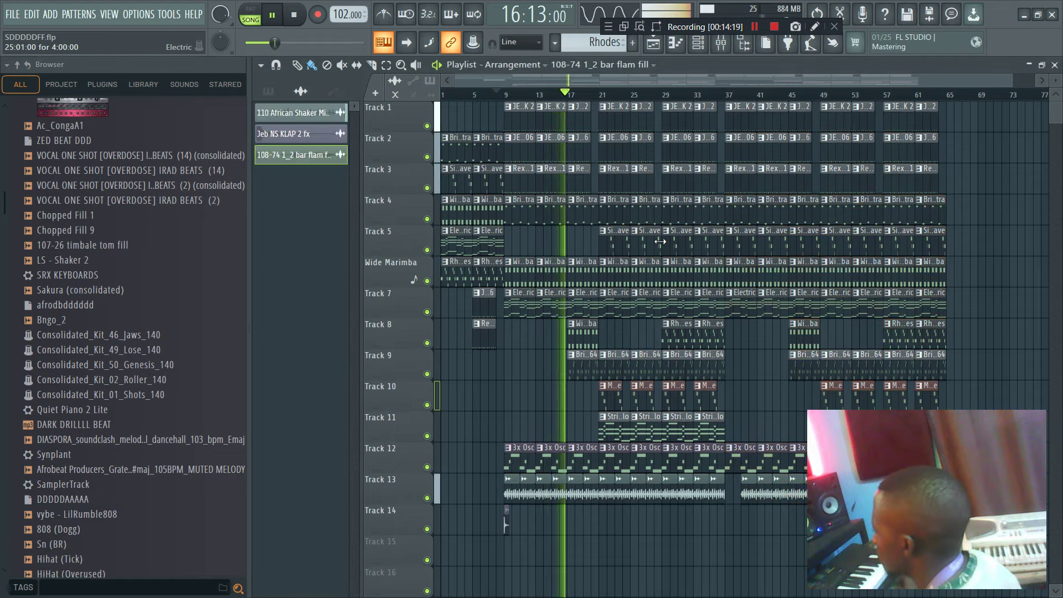
{"action": "scroll", "coordinate": [673, 92], "scroll_direction": "up", "scroll_amount": 4}
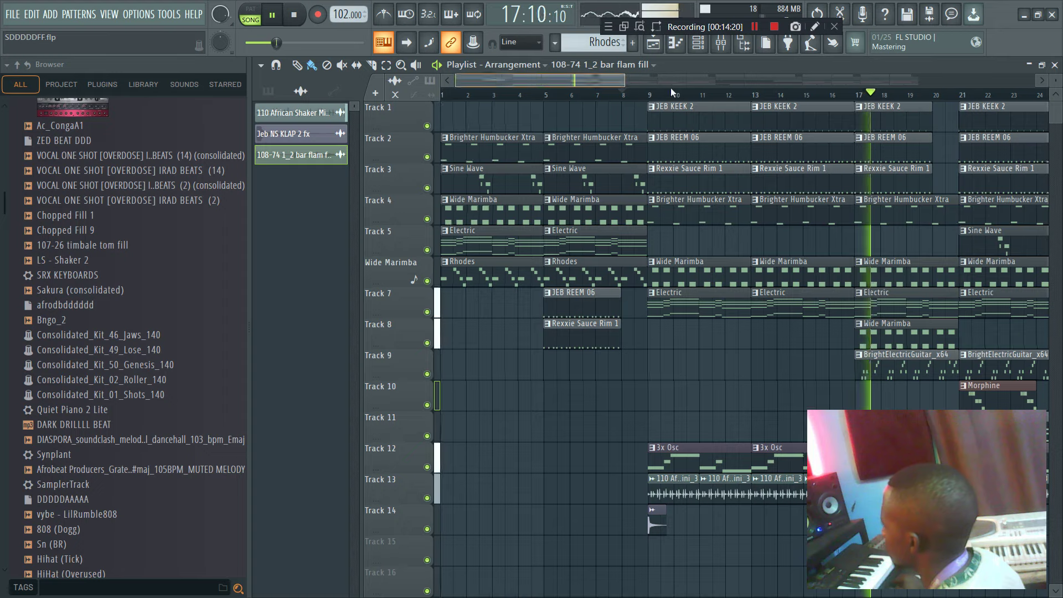
{"action": "left_click_drag", "start_coordinate": [671, 92], "coordinate": [686, 96]}
{"action": "scroll", "coordinate": [659, 333], "scroll_direction": "down", "scroll_amount": 3}
{"action": "left_click", "coordinate": [629, 432]}
{"action": "right_click", "coordinate": [637, 429]}
{"action": "key", "text": "ctrl+s"}
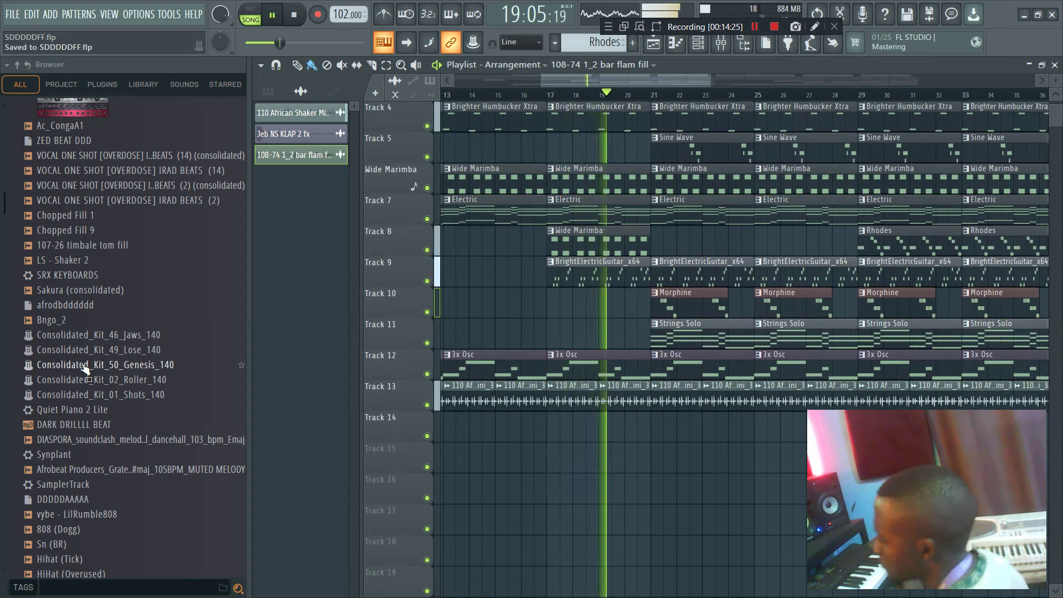
{"action": "scroll", "coordinate": [86, 368], "scroll_direction": "down", "scroll_amount": 20}
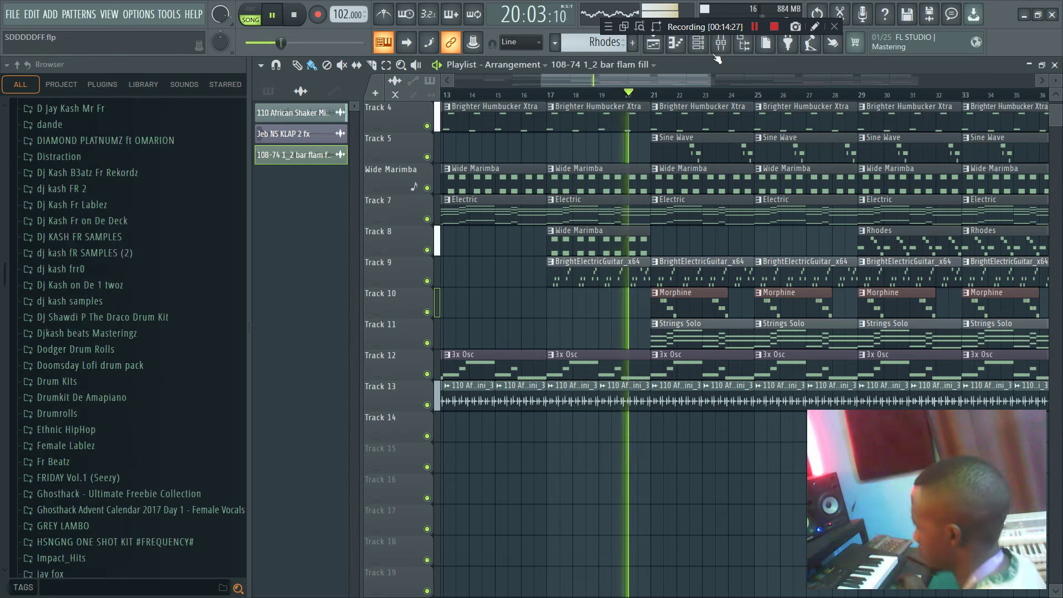
{"action": "left_click_drag", "start_coordinate": [710, 80], "coordinate": [1041, 81]}
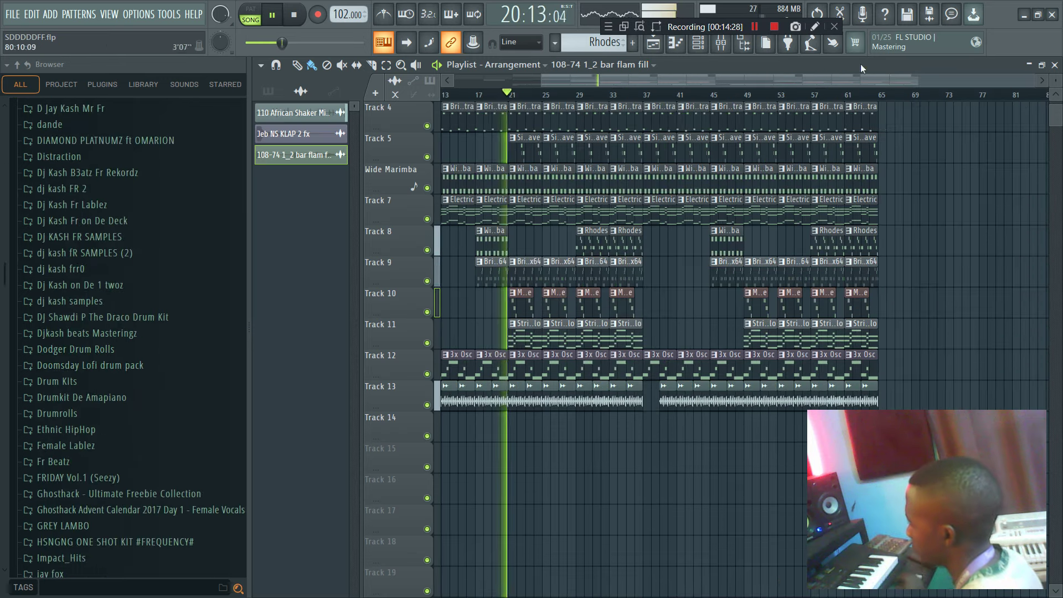
{"action": "left_click", "coordinate": [701, 47]}
{"action": "left_click", "coordinate": [470, 158]}
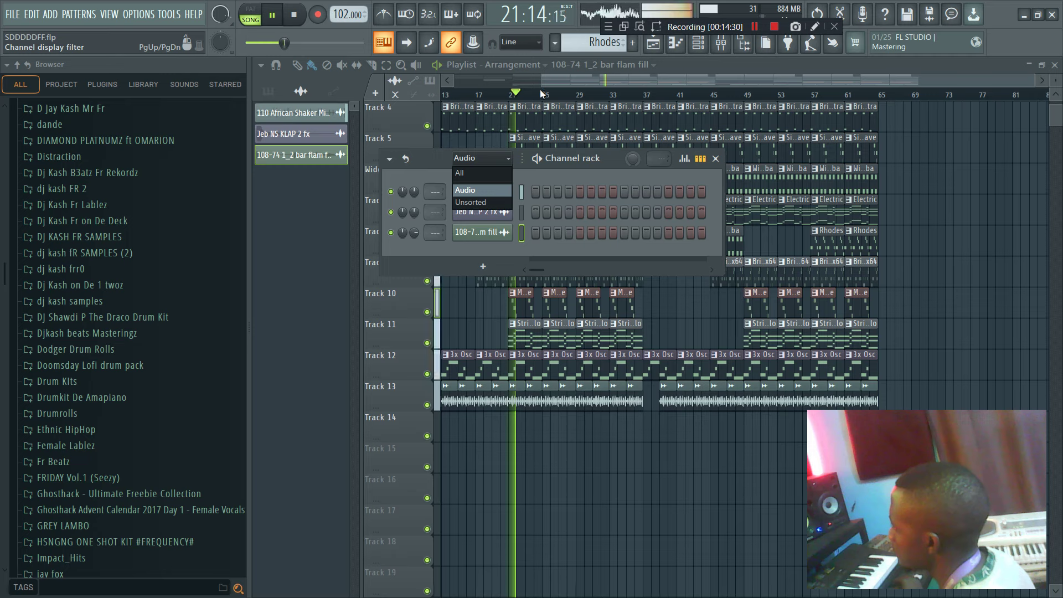
{"action": "left_click", "coordinate": [541, 77]}
{"action": "left_click_drag", "start_coordinate": [919, 81], "coordinate": [831, 81]}
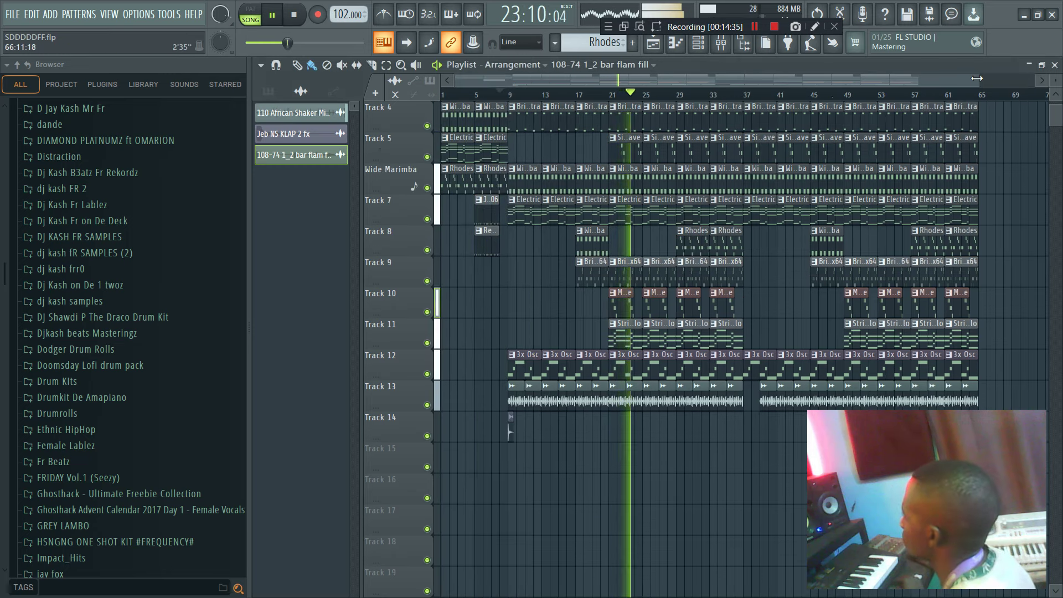
{"action": "left_click_drag", "start_coordinate": [977, 78], "coordinate": [1056, 80]}
- Select Pattern 16 and place it on Track 14 at bar 29
{"action": "scroll", "coordinate": [1059, 83], "scroll_direction": "up", "scroll_amount": 3}
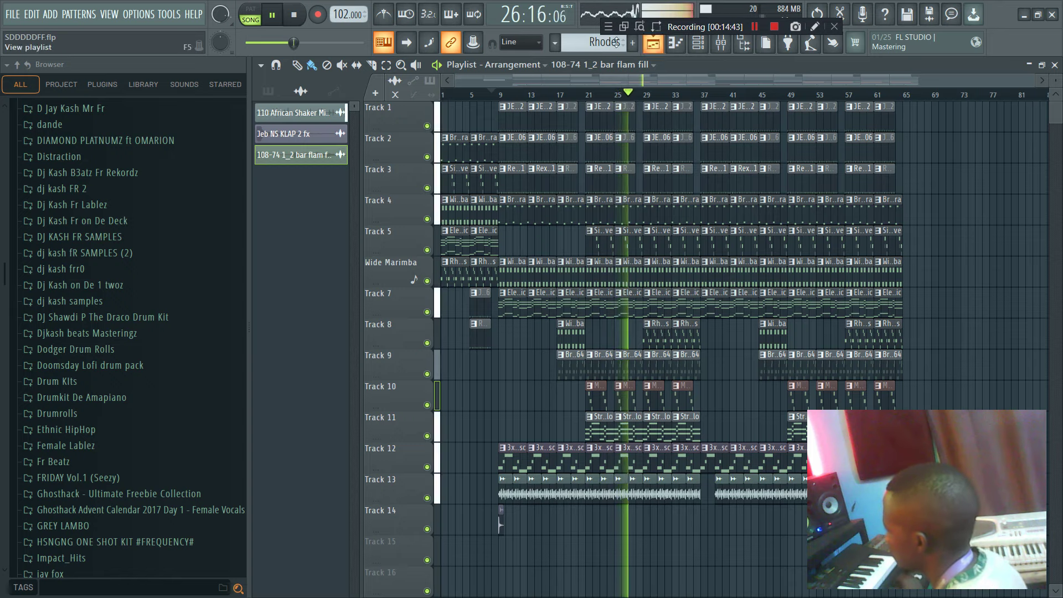
{"action": "scroll", "coordinate": [600, 42], "scroll_direction": "down", "scroll_amount": 2}
{"action": "scroll", "coordinate": [598, 42], "scroll_direction": "down", "scroll_amount": 3}
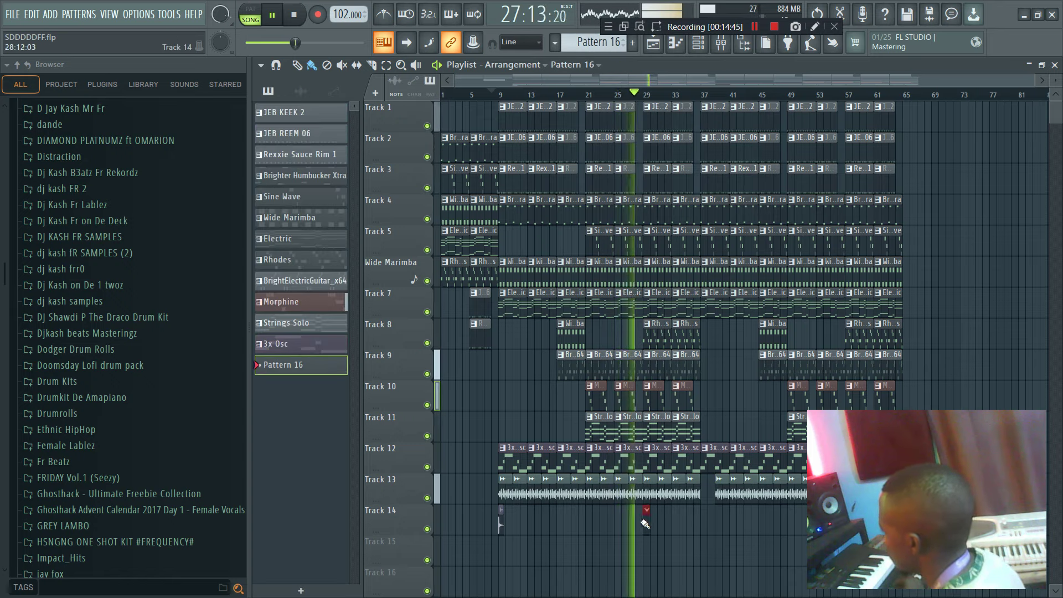
- Open the Fruity DX10 piano roll for Pattern 16 and clear the trial note from bar 1
{"action": "left_click", "coordinate": [698, 45]}
{"action": "right_click", "coordinate": [489, 215]}
{"action": "left_click", "coordinate": [507, 209]}
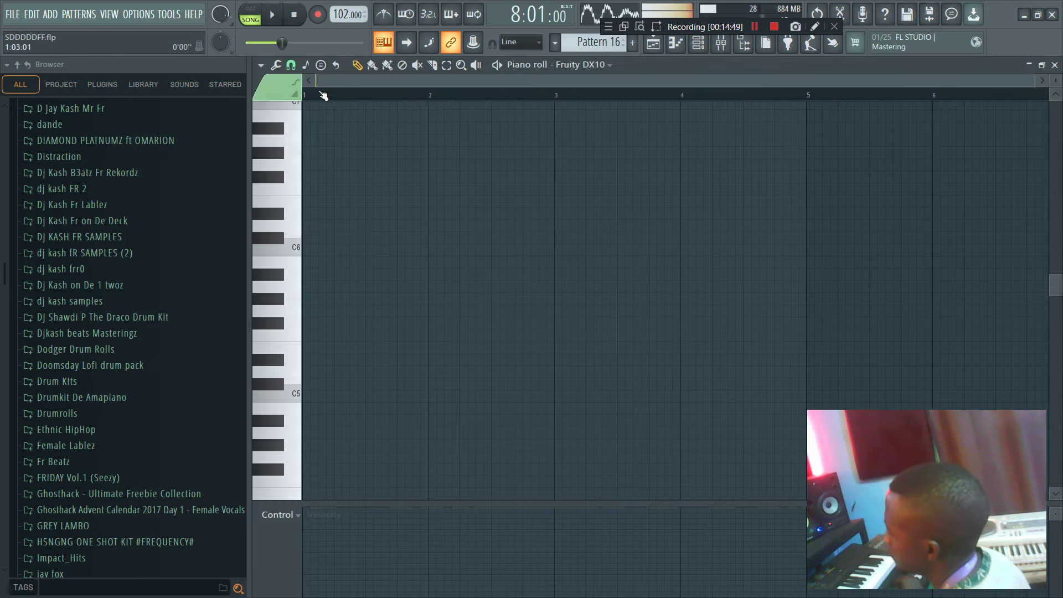
{"action": "key", "text": "space"}
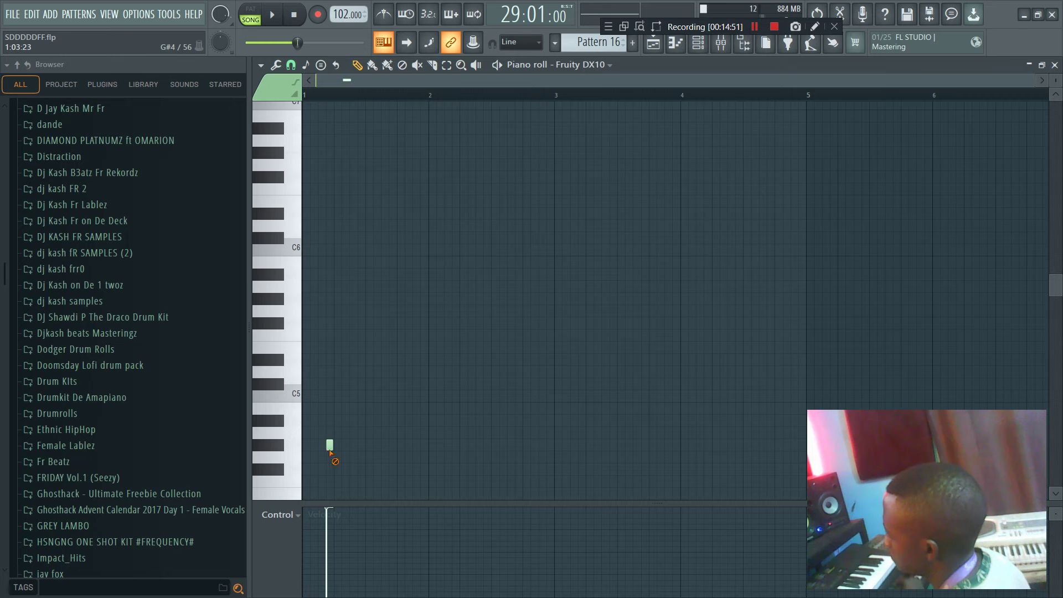
{"action": "right_click", "coordinate": [328, 451]}
{"action": "scroll", "coordinate": [335, 443], "scroll_direction": "down", "scroll_amount": 3}
{"action": "left_click_drag", "start_coordinate": [337, 445], "coordinate": [324, 470]}
{"action": "key", "text": "space"}
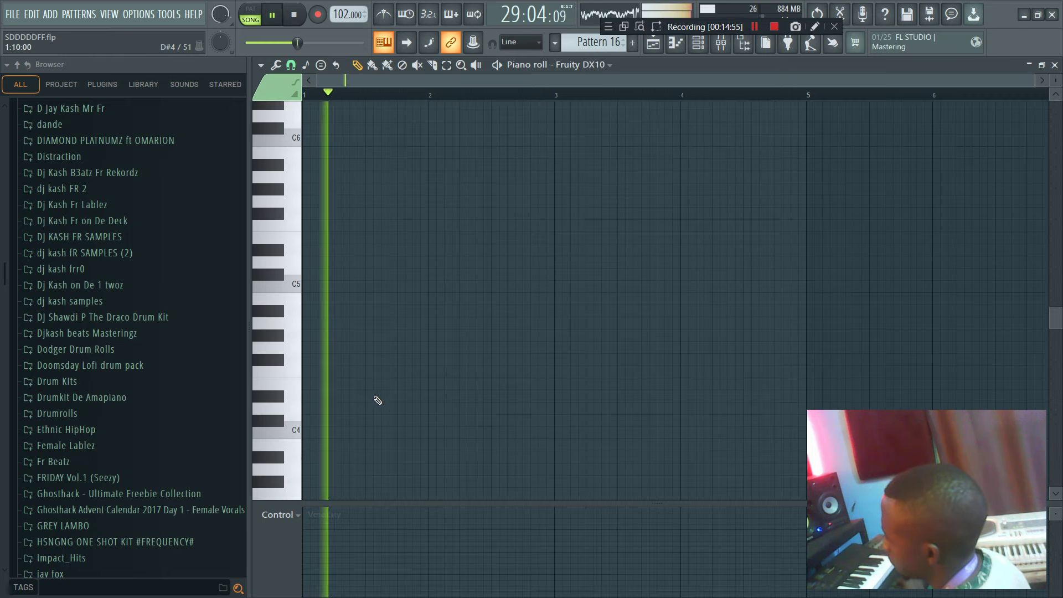
- Add an H3 note at step 11 of bar 1, followed by two shorter H3 notes just before bar 2
{"action": "left_click", "coordinate": [383, 383]}
{"action": "key", "text": "space"}
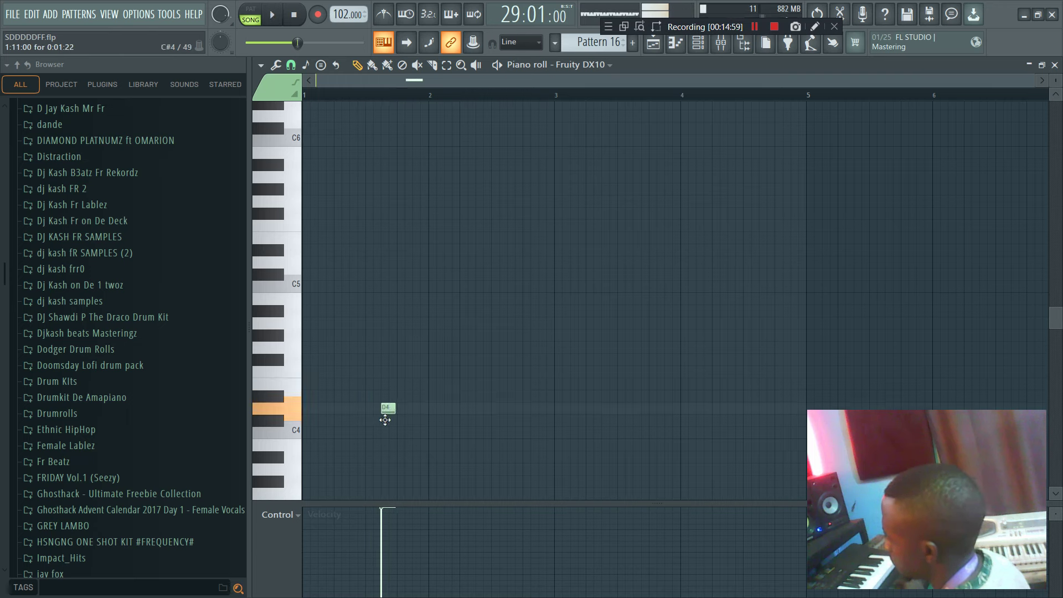
{"action": "key", "text": "space"}
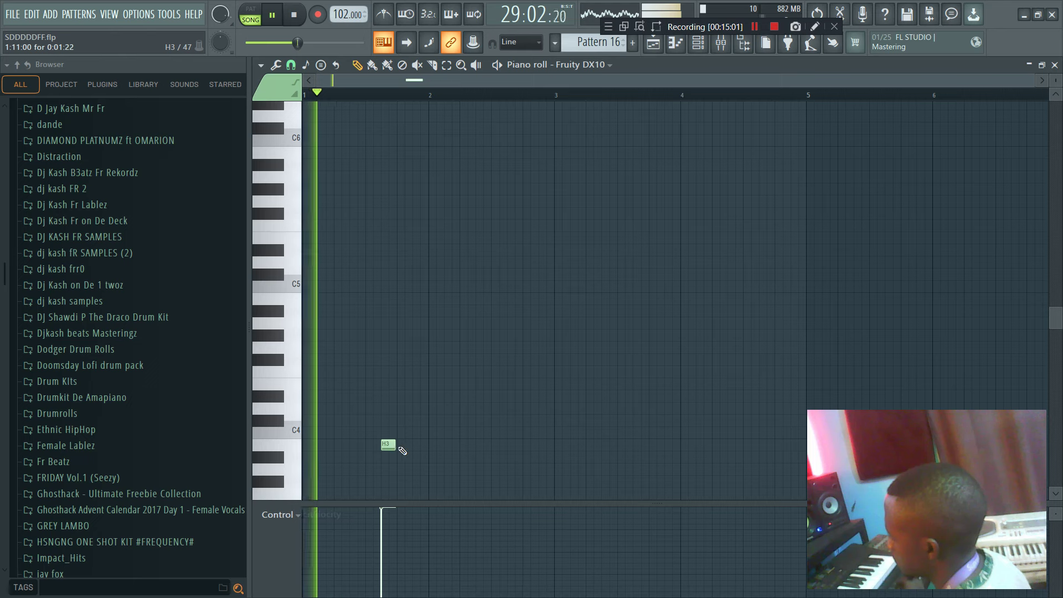
{"action": "left_click", "coordinate": [412, 445]}
{"action": "key", "text": "space"}
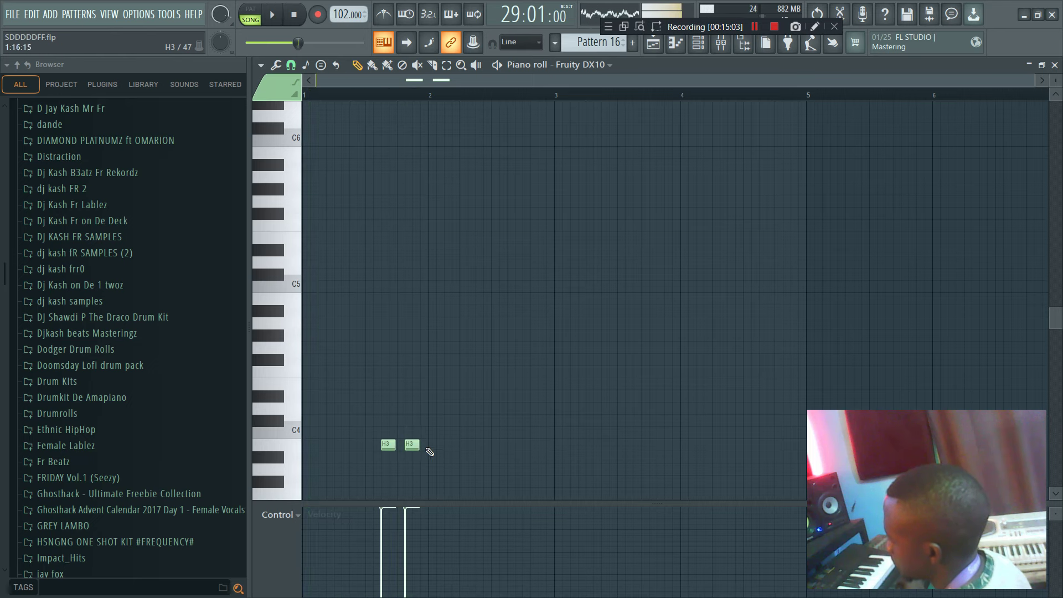
{"action": "left_click_drag", "start_coordinate": [408, 445], "coordinate": [415, 448]}
{"action": "left_click", "coordinate": [424, 444]}
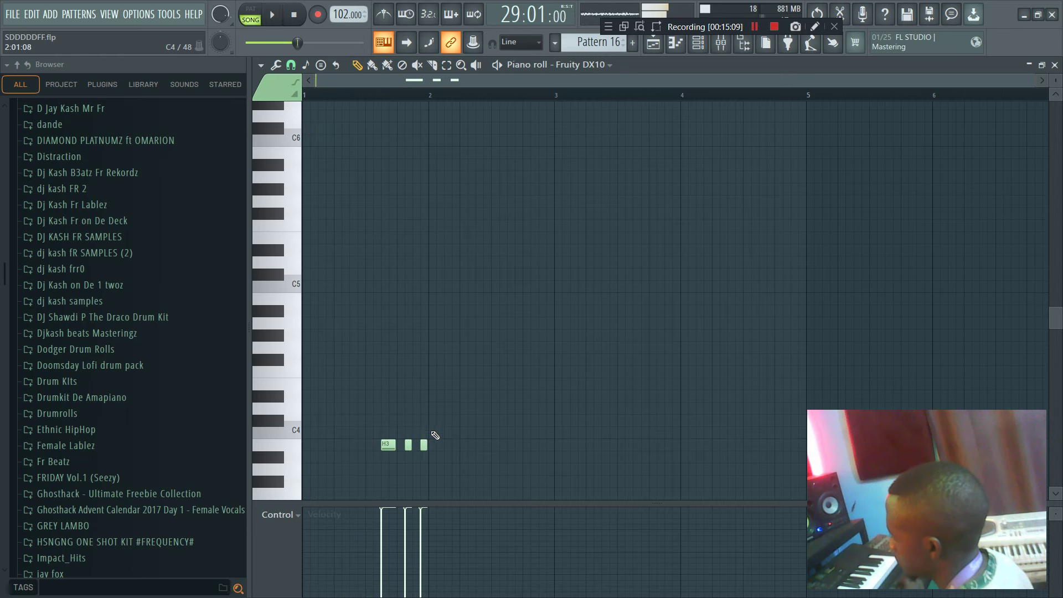
{"action": "key", "text": "space"}
- Add a lengthened A3 note at the start of bar 1 and a C#4 note at the start of bar 2
{"action": "left_click", "coordinate": [277, 441]}
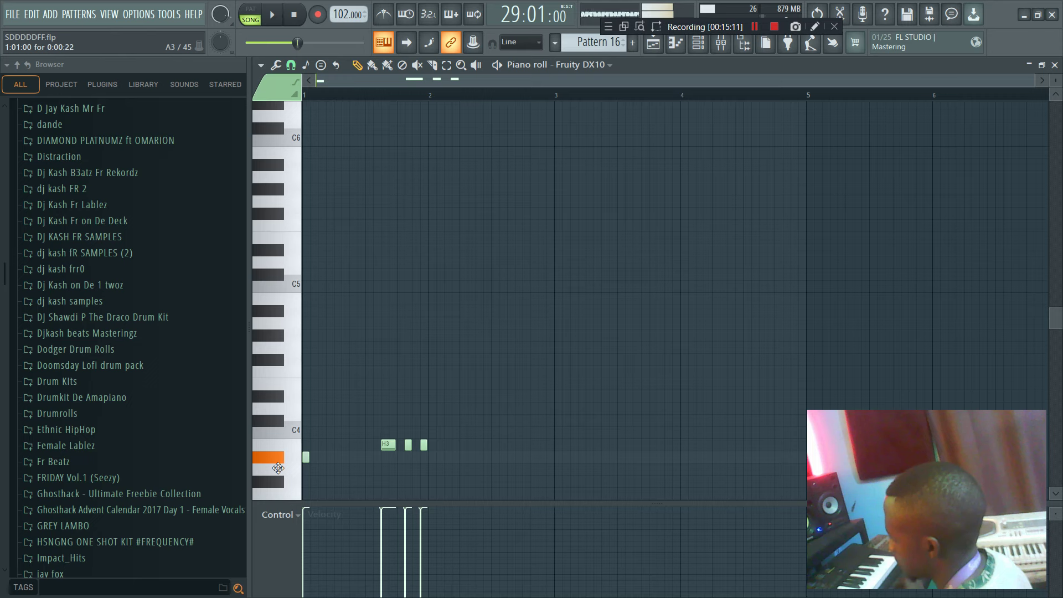
{"action": "key", "text": "space"}
{"action": "key", "text": "space"}
{"action": "left_click_drag", "start_coordinate": [309, 470], "coordinate": [335, 467]}
{"action": "key", "text": "space"}
{"action": "key", "text": "space"}
{"action": "left_click", "coordinate": [432, 432]}
{"action": "key", "text": "space"}
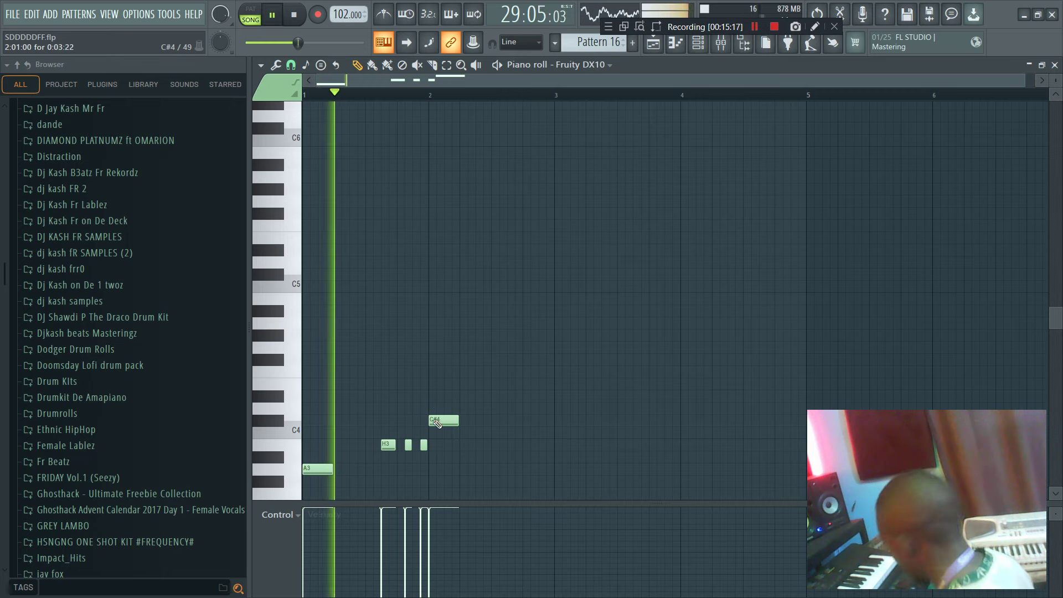
- Add a C#4 note at step 11 of bar 2 and a shorter E4 note at the end of that bar
{"action": "key", "text": "space"}
{"action": "key", "text": "ctrl+Down"}
{"action": "key", "text": "space"}
{"action": "key", "text": "ctrl+Up"}
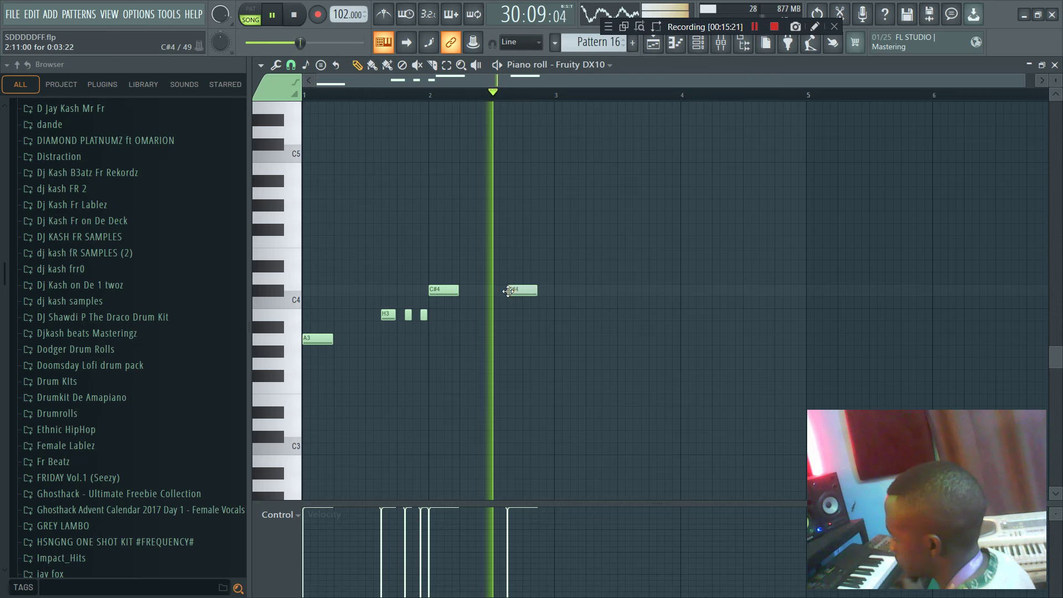
{"action": "left_click", "coordinate": [521, 290]}
{"action": "left_click", "coordinate": [545, 290]}
{"action": "key", "text": "space"}
{"action": "left_click_drag", "start_coordinate": [540, 290], "coordinate": [553, 254]}
{"action": "key", "text": "space"}
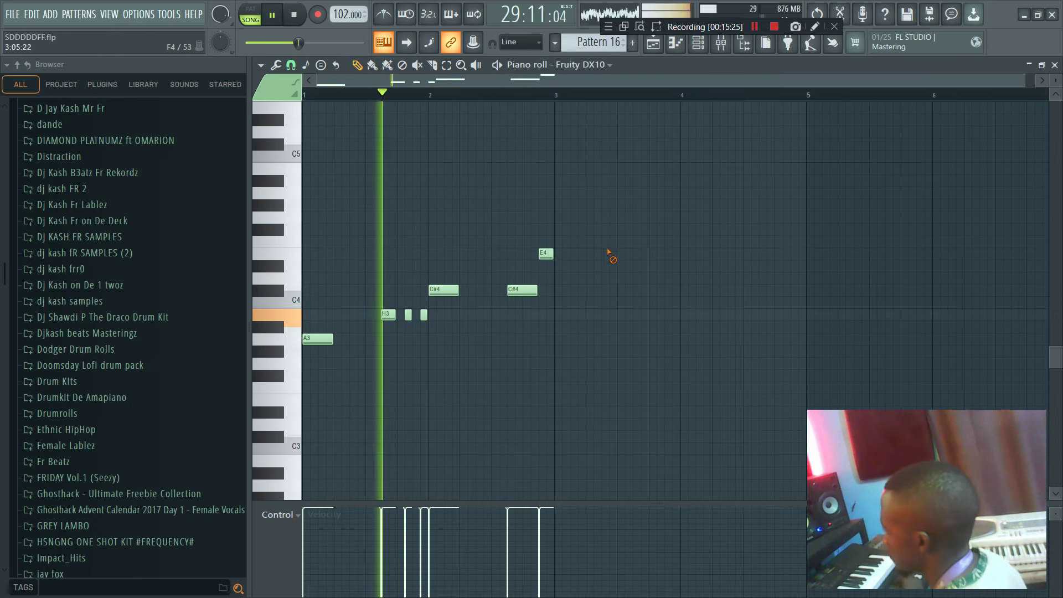
- Duplicate the whole two-bar melody into bars 3 and 4 and deselect the notes
{"action": "key", "text": "ctrl+a"}
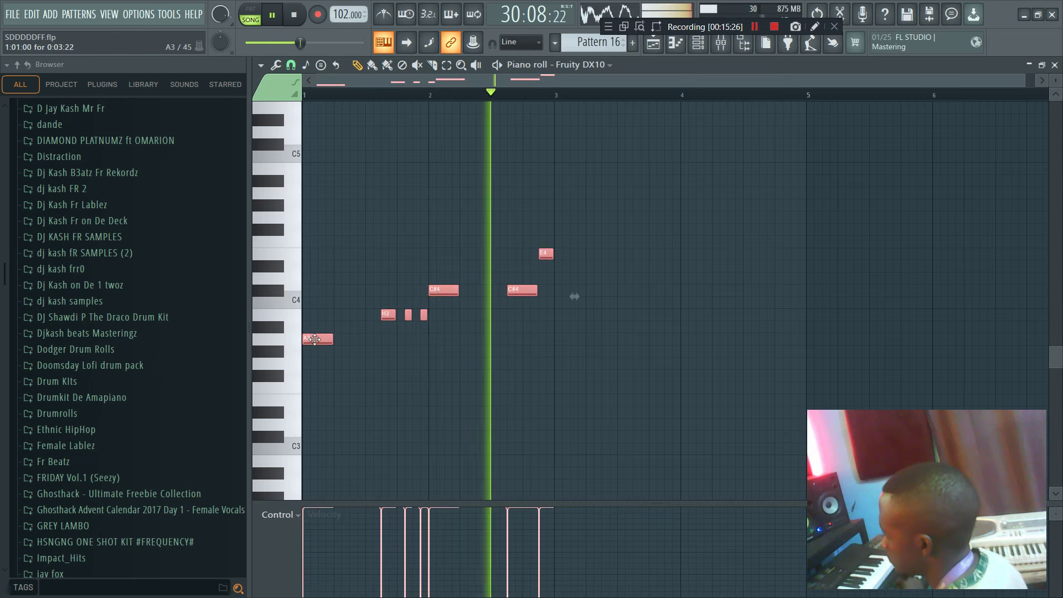
{"action": "key", "text": "ctrl+b"}
{"action": "key", "text": "ctrl+d"}
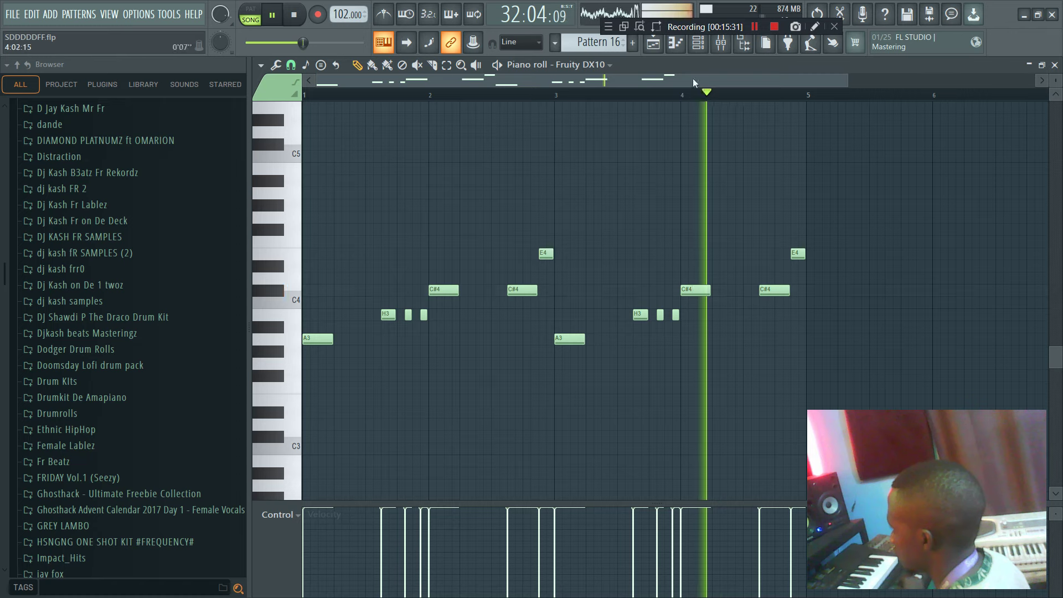
- Set the Fruity DX10's Modulation 1 sustain to 24% during playback and close the synth window
{"action": "left_click", "coordinate": [698, 43]}
{"action": "left_click", "coordinate": [500, 214]}
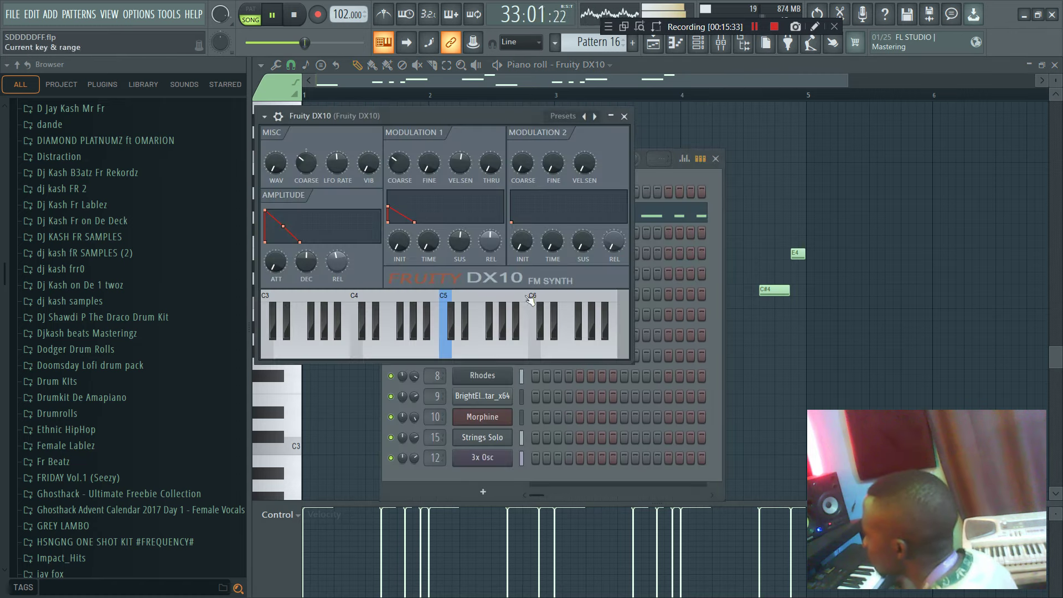
{"action": "key", "text": "space"}
{"action": "mouse_move", "coordinate": [461, 234]}
{"action": "left_mouse_down"}
{"action": "mouse_move", "coordinate": [461, 267]}
{"action": "mouse_move", "coordinate": [461, 244]}
{"action": "left_mouse_up"}
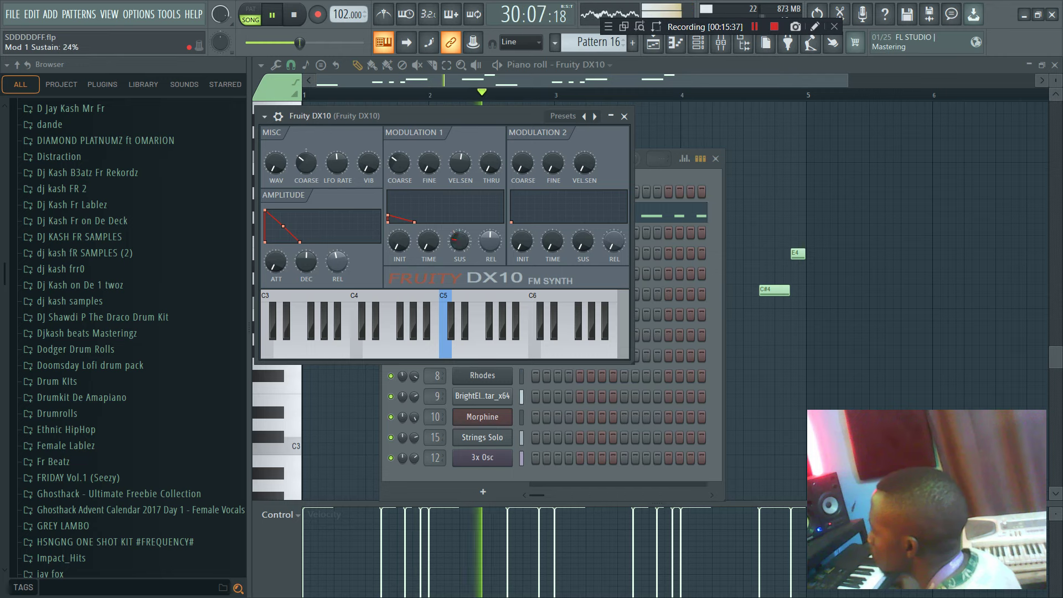
{"action": "left_click", "coordinate": [715, 67]}
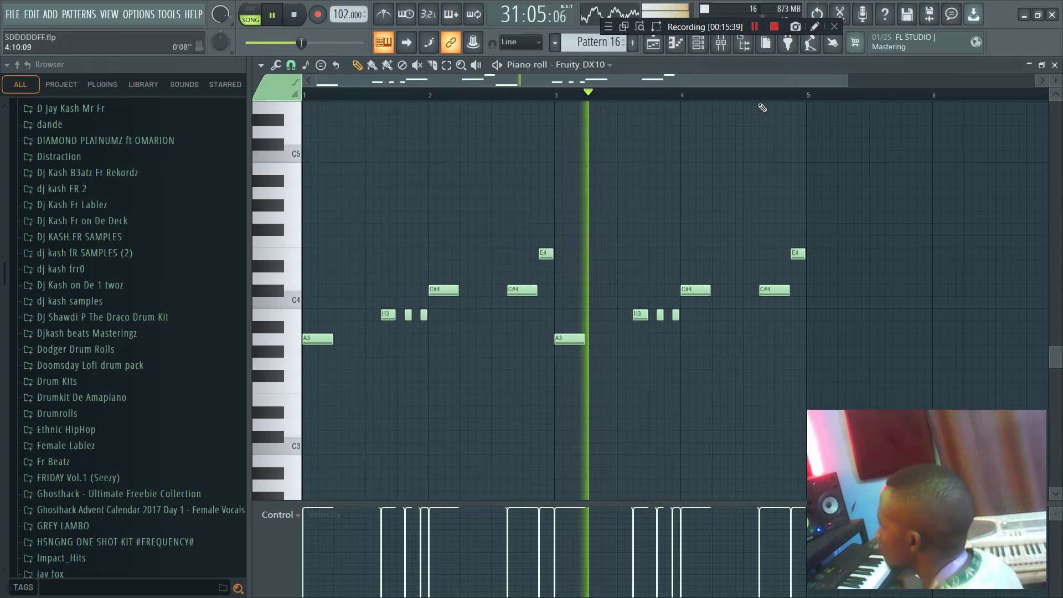
- Shorten the last C#4 note in bar 4 and insert a G#4 note between it and the closing E4
{"action": "left_click_drag", "start_coordinate": [848, 84], "coordinate": [995, 107]}
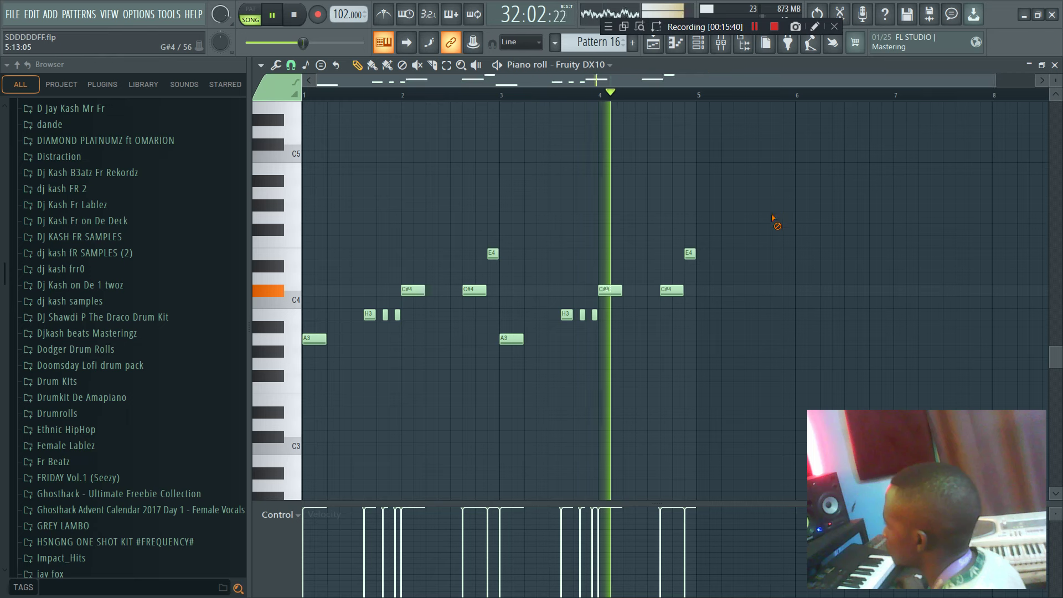
{"action": "key", "text": "space"}
{"action": "left_click_drag", "start_coordinate": [683, 293], "coordinate": [666, 297]}
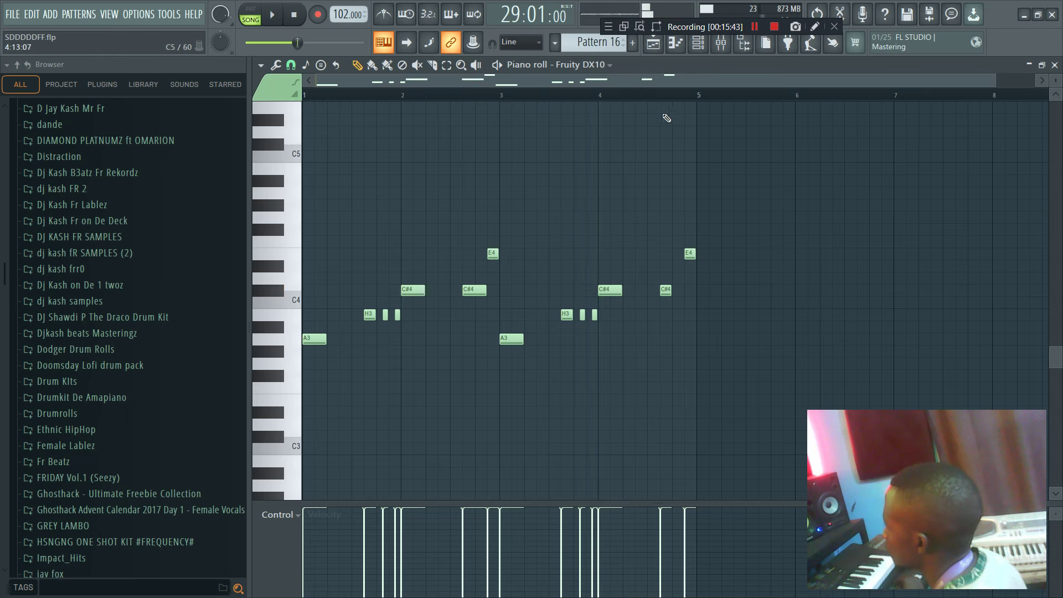
{"action": "left_click", "coordinate": [673, 170]}
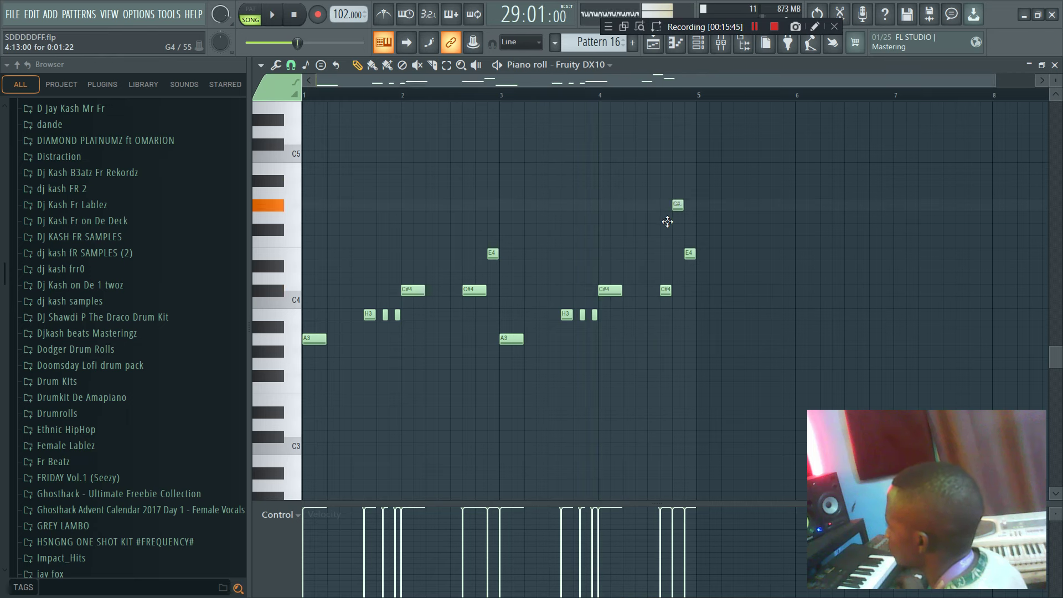
- Chop the final G#4 and E4 notes of bar 4 using the chopper's Default pattern
{"action": "left_click_drag", "start_coordinate": [719, 273], "coordinate": [680, 177]}
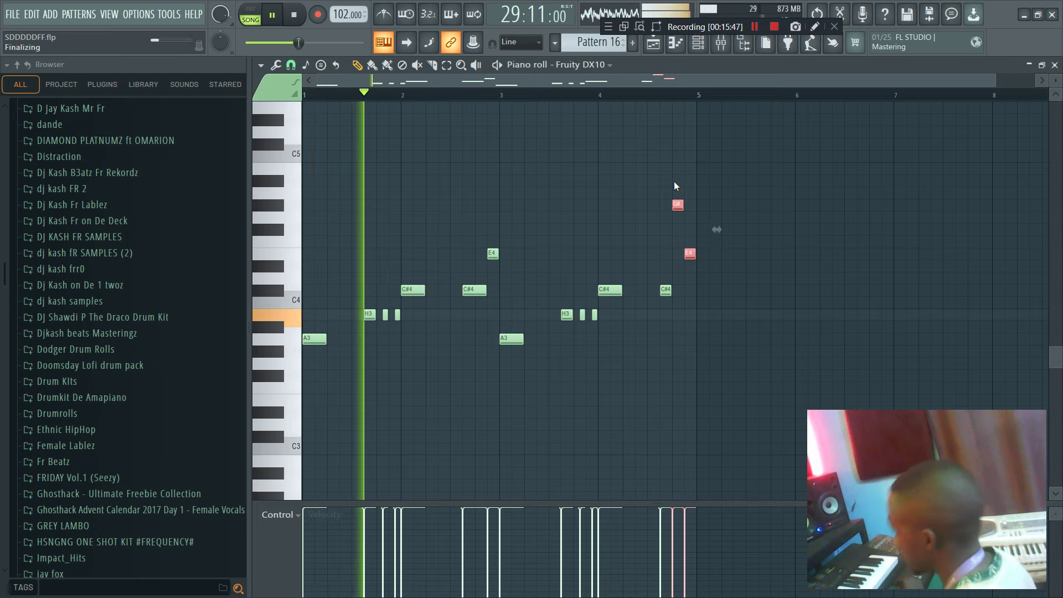
{"action": "key", "text": "alt+u"}
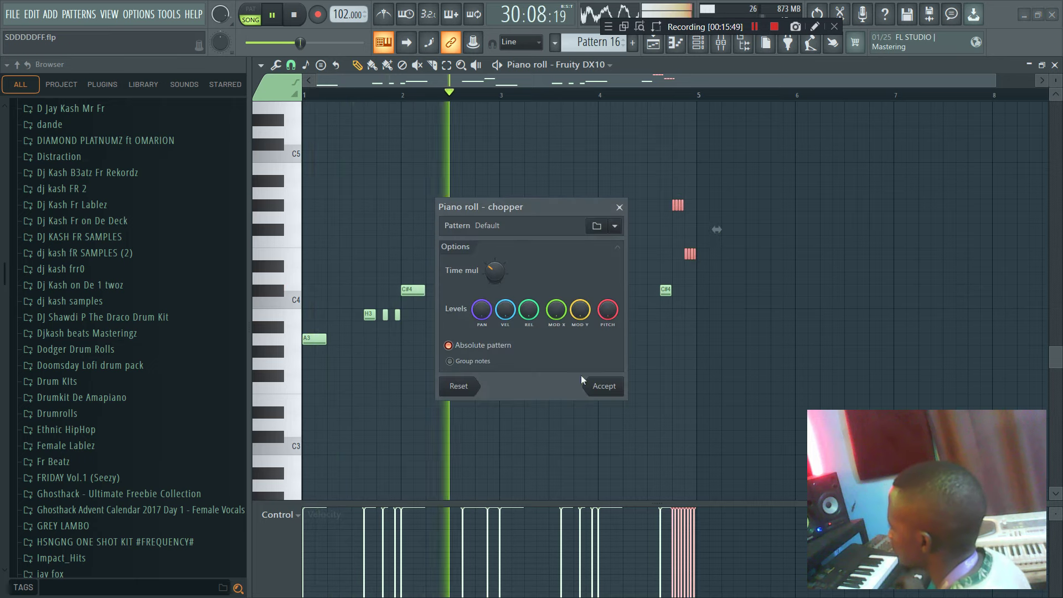
{"action": "left_click", "coordinate": [604, 386]}
- Return to the playlist and place another Pattern 16 clip on Track 14 at bar 33
{"action": "key", "text": "F5"}
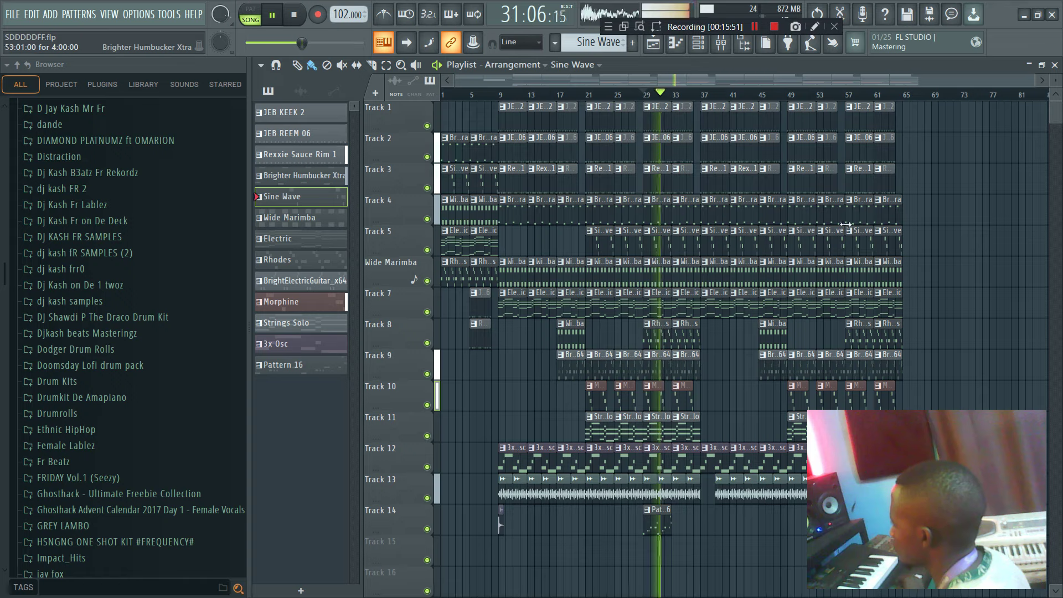
{"action": "scroll", "coordinate": [678, 411], "scroll_direction": "down", "scroll_amount": 4}
{"action": "left_click_drag", "start_coordinate": [702, 393], "coordinate": [691, 395]}
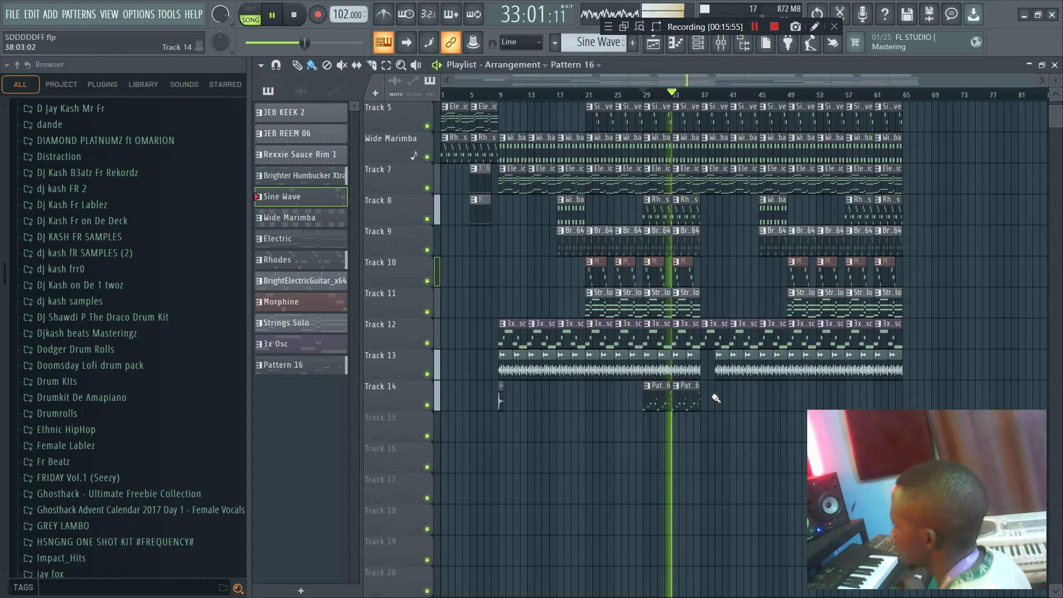
{"action": "right_click", "coordinate": [744, 404]}
- Remove the clips at bar 37 on Tracks 1 and 2 and the Track 13 audio before bar 41
{"action": "left_click", "coordinate": [696, 43]}
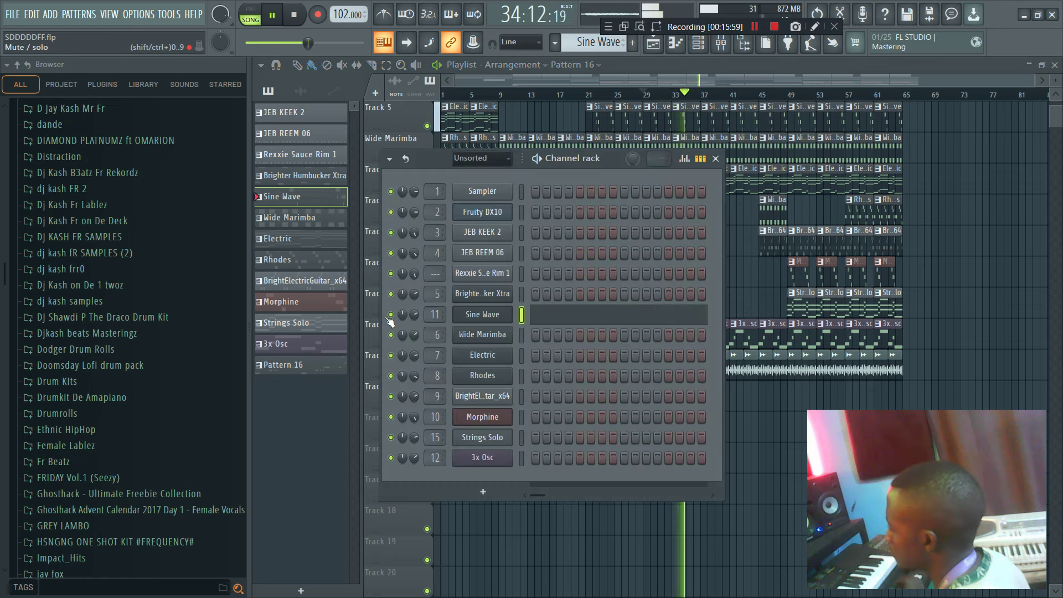
{"action": "left_click_drag", "start_coordinate": [766, 79], "coordinate": [790, 81]}
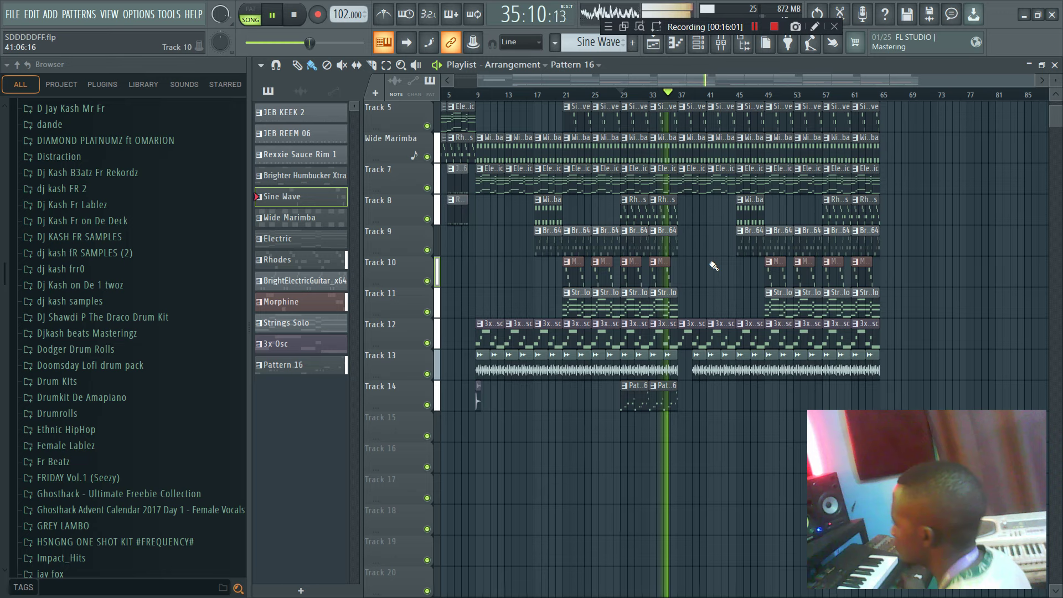
{"action": "scroll", "coordinate": [712, 265], "scroll_direction": "up", "scroll_amount": 4}
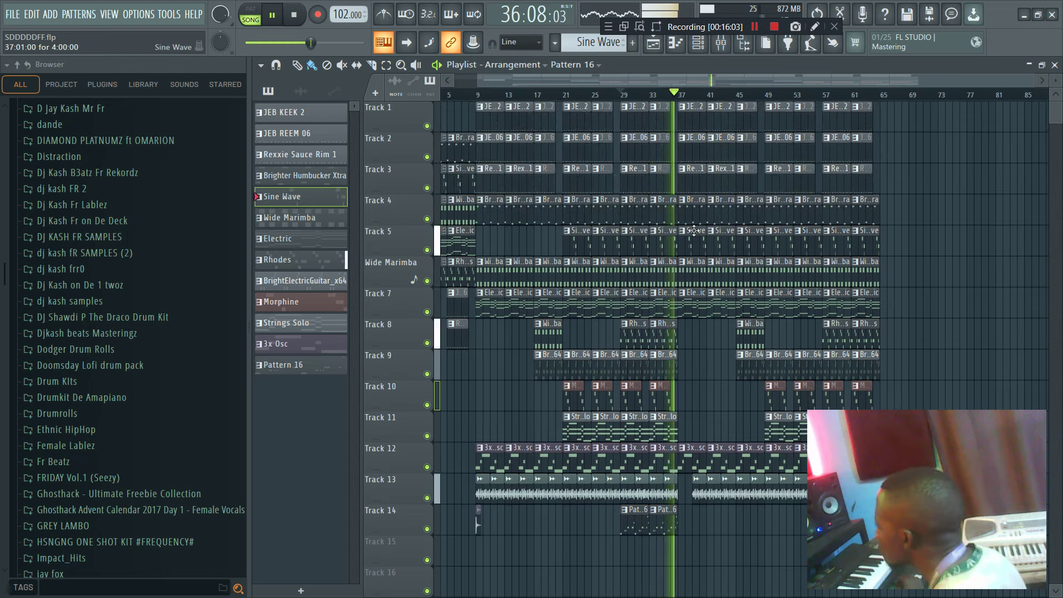
{"action": "right_click", "coordinate": [697, 136]}
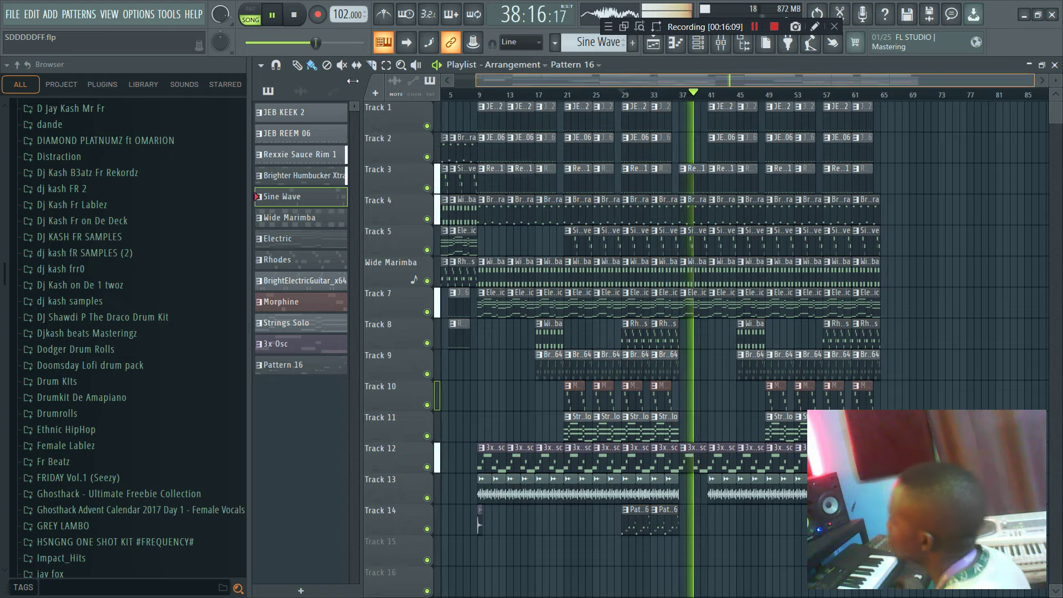
- Place a Strings Solo clip on Track 11 at bar 41 and remove the Track 4 clip at that bar
{"action": "left_click_drag", "start_coordinate": [480, 82], "coordinate": [457, 81]}
{"action": "left_click_drag", "start_coordinate": [786, 77], "coordinate": [932, 96]}
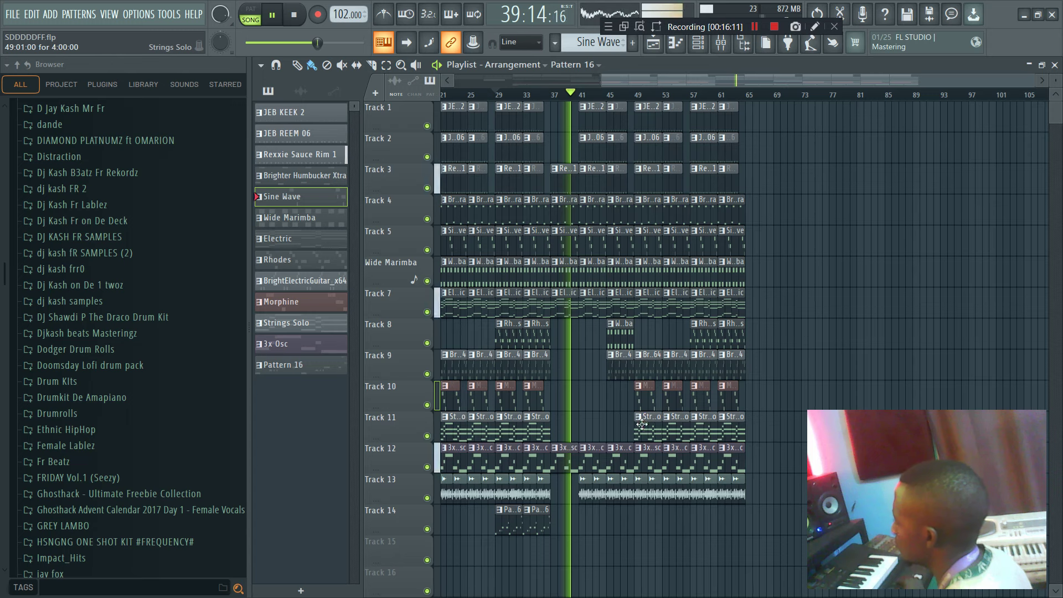
{"action": "left_click_drag", "start_coordinate": [647, 424], "coordinate": [591, 425]}
{"action": "right_click", "coordinate": [605, 216]}
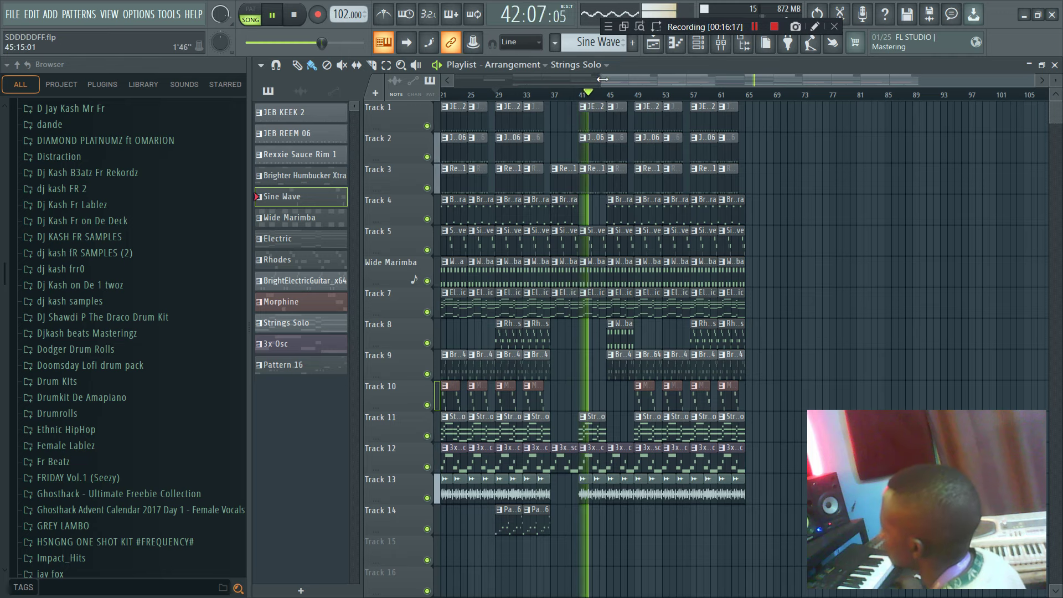
- Place two Pattern 16 clips on Track 14 at bars 57 and 61, clearing the stray Strings Solo clip on Track 11
{"action": "scroll", "coordinate": [657, 78], "scroll_direction": "down", "scroll_amount": 1}
{"action": "left_click_drag", "start_coordinate": [694, 86], "coordinate": [792, 142]}
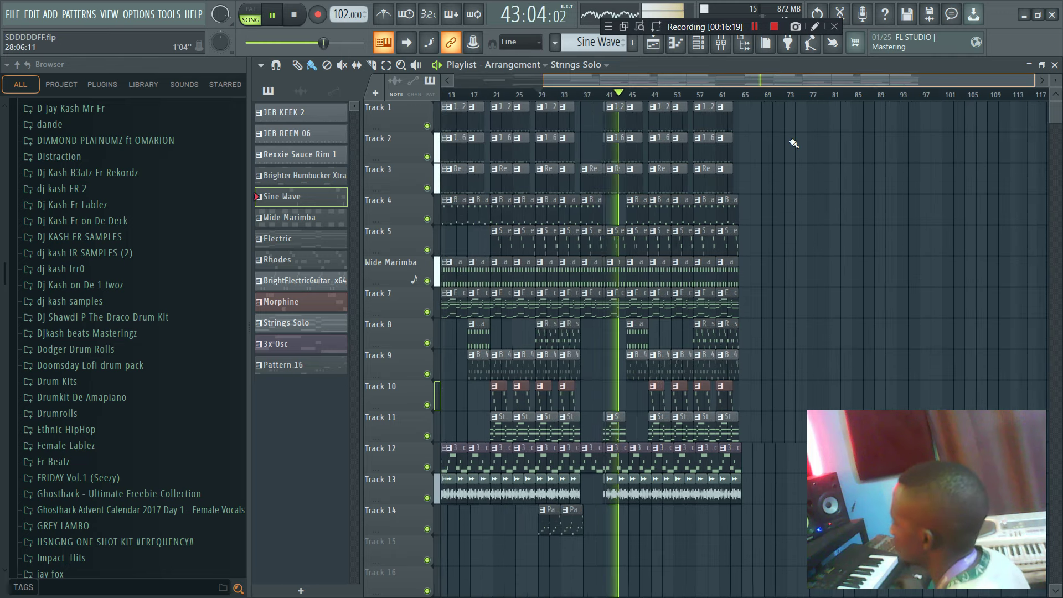
{"action": "left_click", "coordinate": [796, 183]}
{"action": "right_click", "coordinate": [796, 183]}
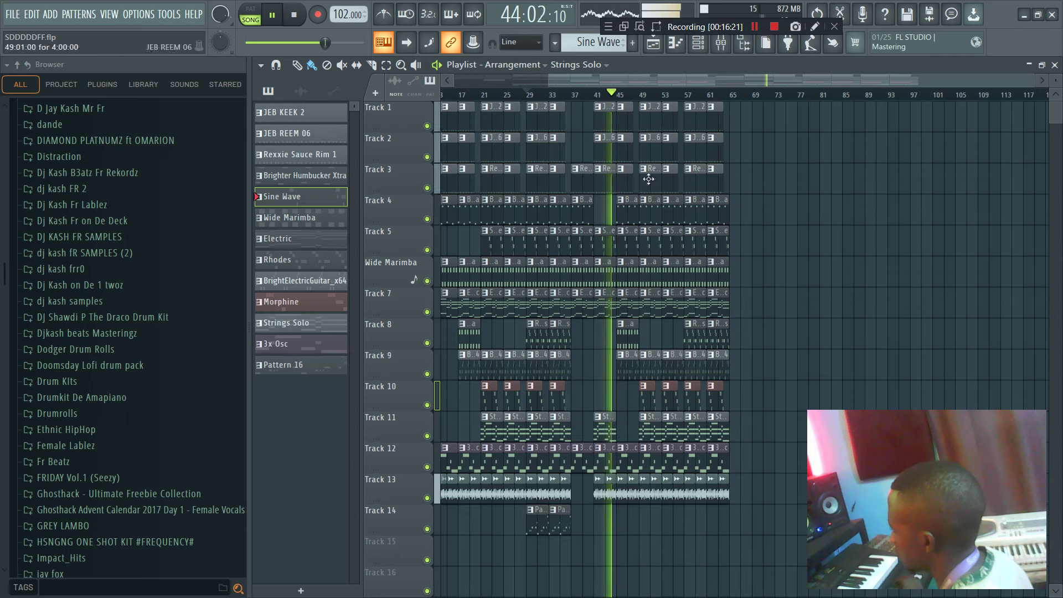
{"action": "mouse_move", "coordinate": [585, 516]}
{"action": "left_mouse_down"}
{"action": "mouse_move", "coordinate": [539, 527]}
{"action": "mouse_move", "coordinate": [702, 520]}
{"action": "left_mouse_up"}
{"action": "left_click", "coordinate": [753, 415]}
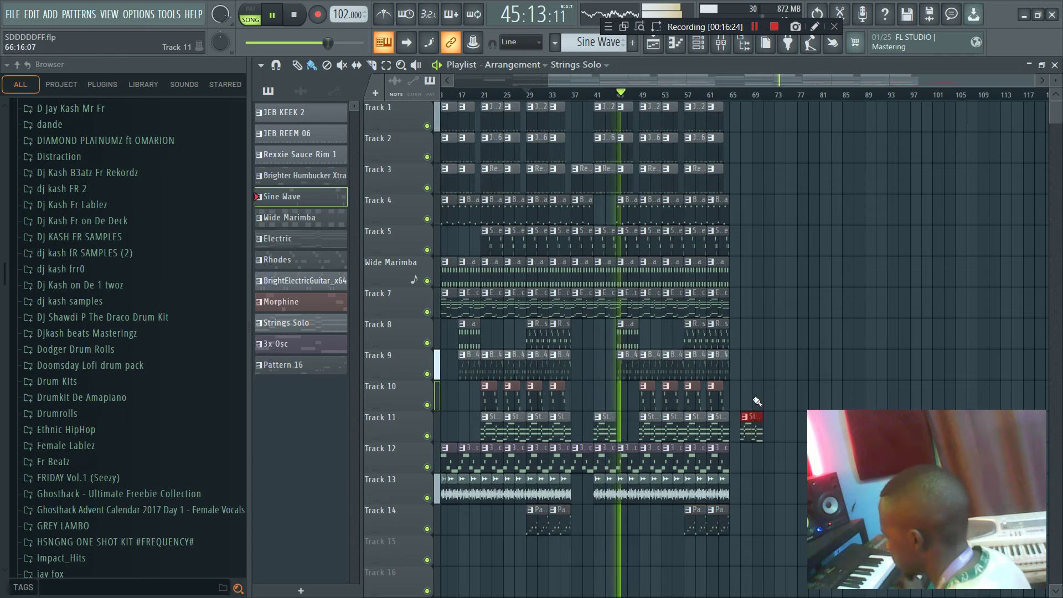
{"action": "right_click", "coordinate": [756, 424]}
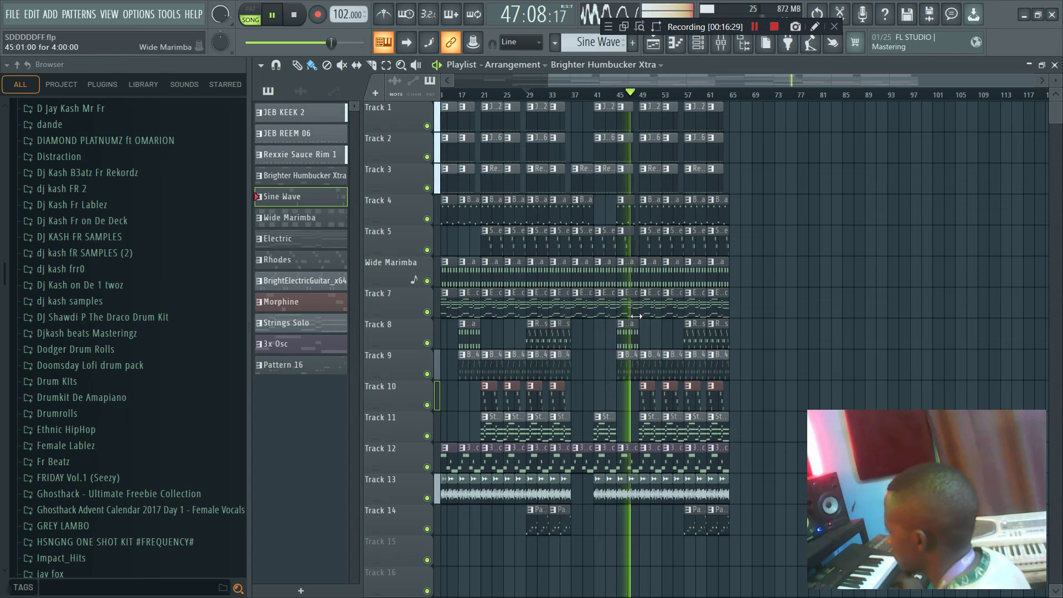
- Fill Track 8 between bars 49 and 57 with Rhodes clips and clear any stray clip after the arrangement
{"action": "left_click_drag", "start_coordinate": [712, 338], "coordinate": [652, 337]}
{"action": "left_click", "coordinate": [790, 335]}
{"action": "right_click", "coordinate": [792, 333]}
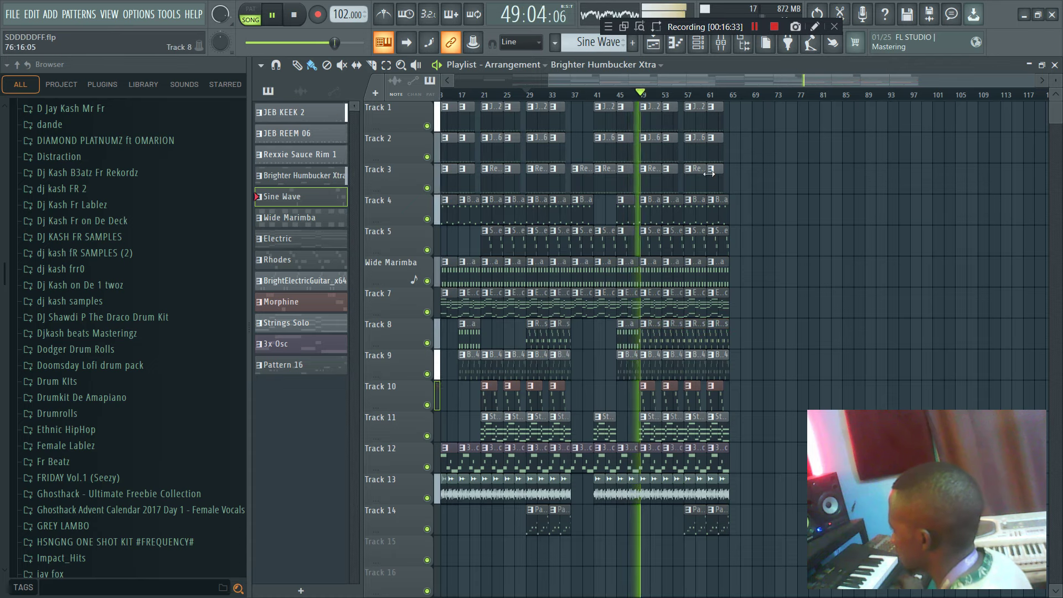
{"action": "left_click_drag", "start_coordinate": [550, 82], "coordinate": [457, 82]}
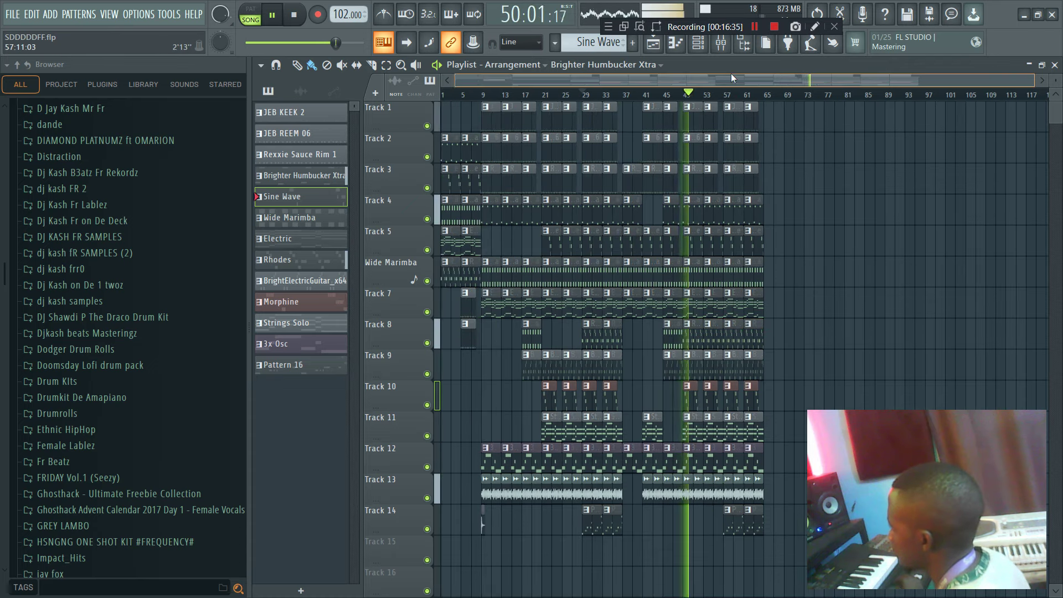
- Clear the stray Sine Wave clip beyond the arrangement on Track 5 and duplicate all clips from bars 49 to 65 to start at bar 65
{"action": "left_click_drag", "start_coordinate": [731, 79], "coordinate": [814, 81]}
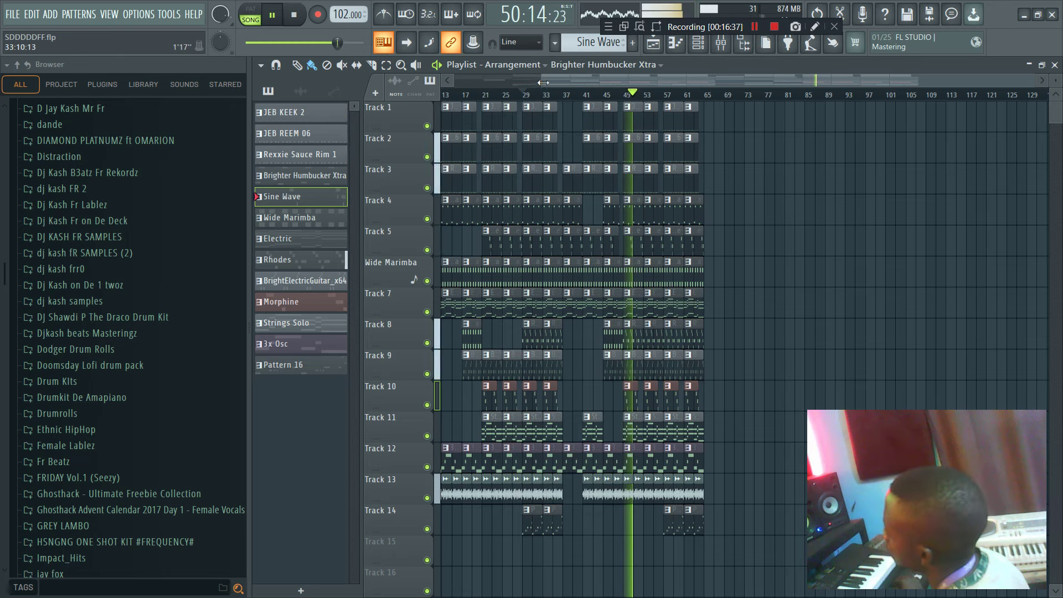
{"action": "left_click_drag", "start_coordinate": [543, 81], "coordinate": [452, 82]}
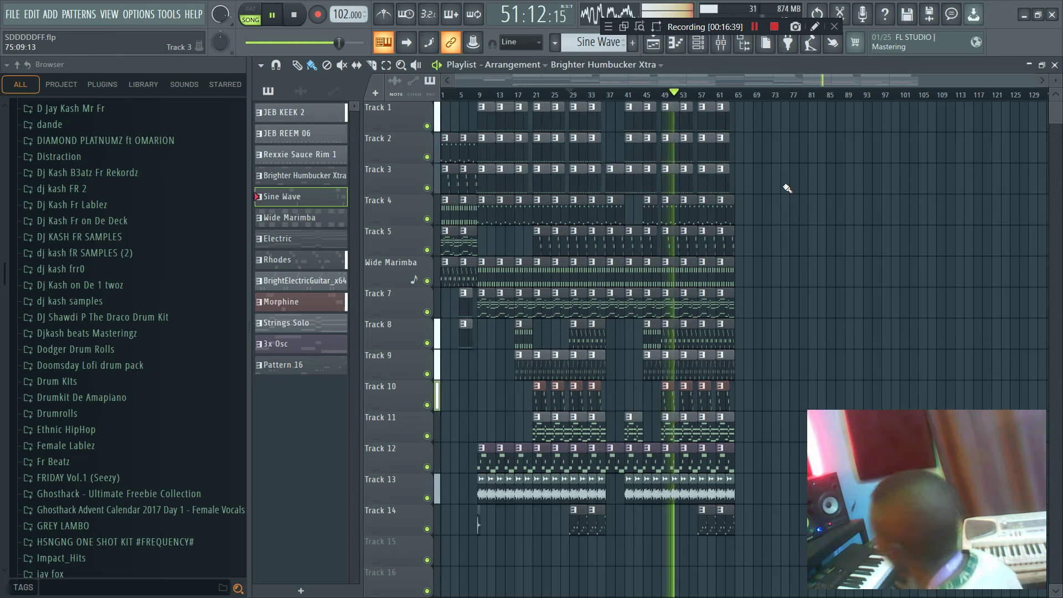
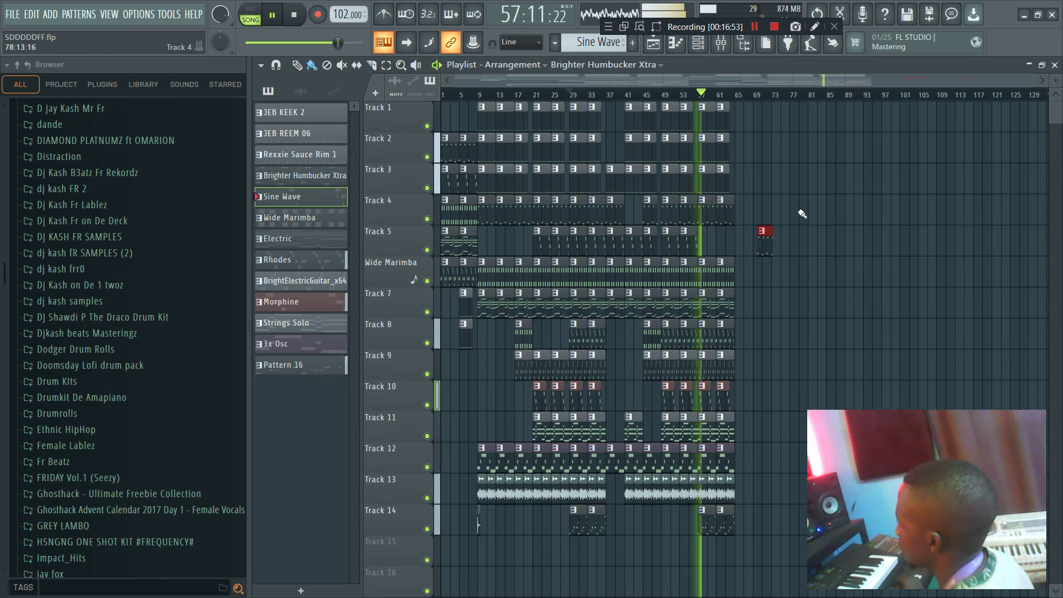
{"action": "right_click", "coordinate": [769, 269]}
{"action": "left_click_drag", "start_coordinate": [750, 518], "coordinate": [679, 105]}
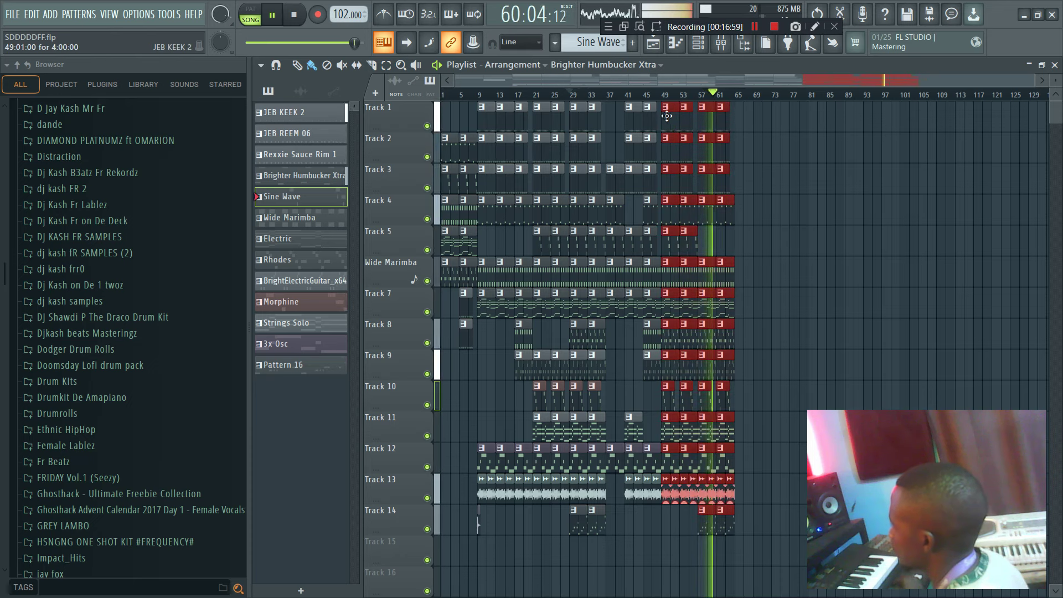
{"action": "key", "text": "ctrl+b"}
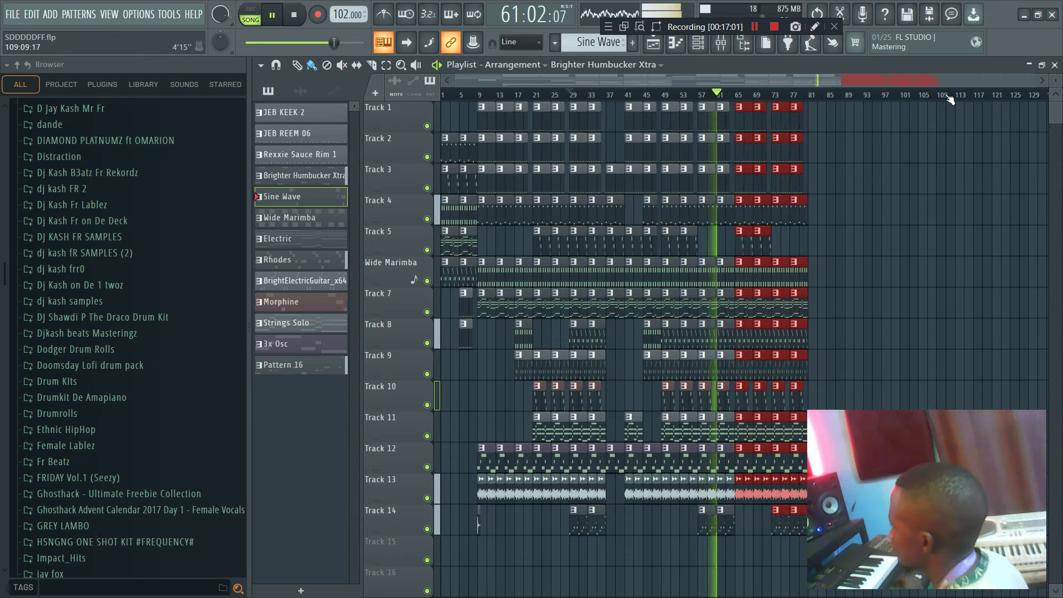
- Remove the JEB KEEK 2, JEB REEM 06, Rexxie Sauce Rim 1 and Brighter Humbucker Xtra clips at bar 65 on Tracks 1 to 4
{"action": "left_click_drag", "start_coordinate": [1033, 80], "coordinate": [658, 84]}
{"action": "left_click_drag", "start_coordinate": [621, 83], "coordinate": [979, 117]}
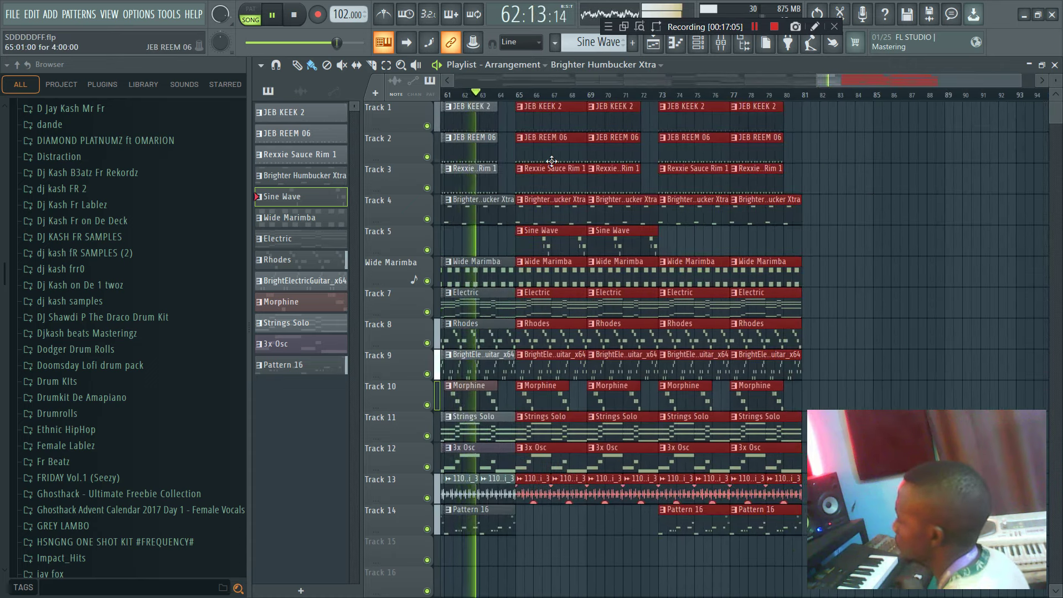
{"action": "right_click", "coordinate": [554, 145]}
{"action": "right_click", "coordinate": [550, 114]}
{"action": "right_click", "coordinate": [553, 178]}
{"action": "right_click", "coordinate": [556, 208]}
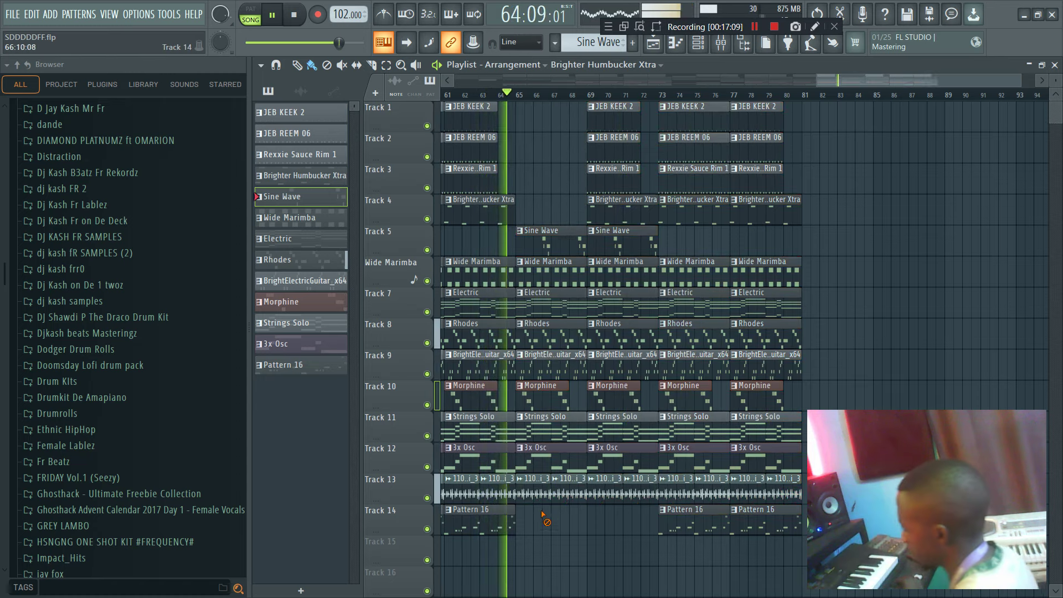
- Remove the Track 13 shaker audio and Track 12 3x Osc clip between bars 65 and 69, and shorten the Rhodes and Electric clips there
{"action": "right_click", "coordinate": [543, 486]}
{"action": "right_click", "coordinate": [565, 486]}
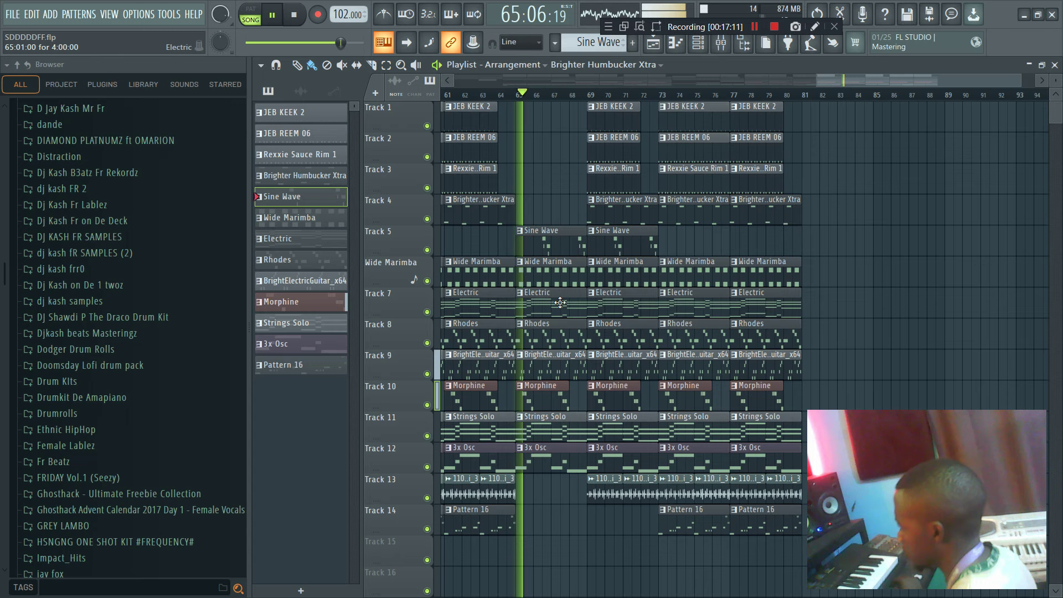
{"action": "right_click", "coordinate": [554, 454]}
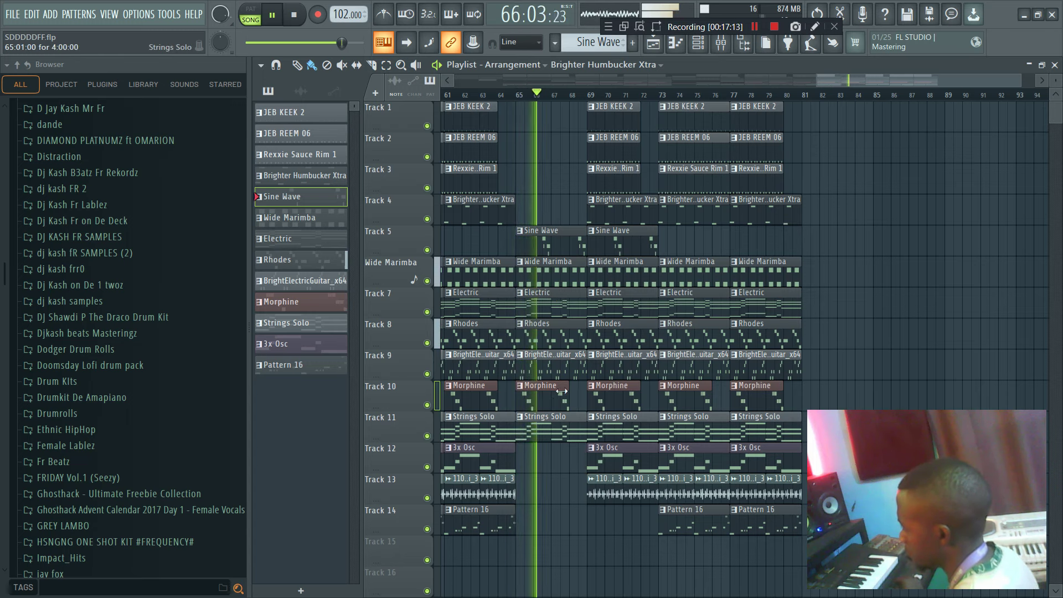
{"action": "left_click_drag", "start_coordinate": [585, 325], "coordinate": [577, 326]}
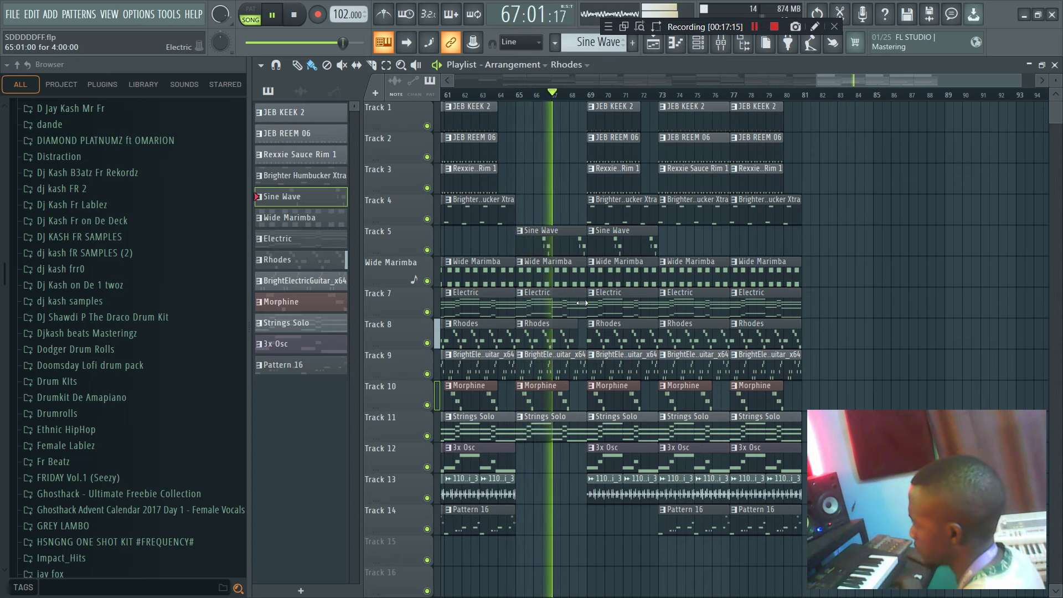
- Remove the Track 5 Sine Wave clips from bar 69 onward and place a Pattern 16 clip on Track 14 at bar 69
{"action": "left_click", "coordinate": [714, 236]}
{"action": "left_click_drag", "start_coordinate": [714, 236], "coordinate": [693, 236]}
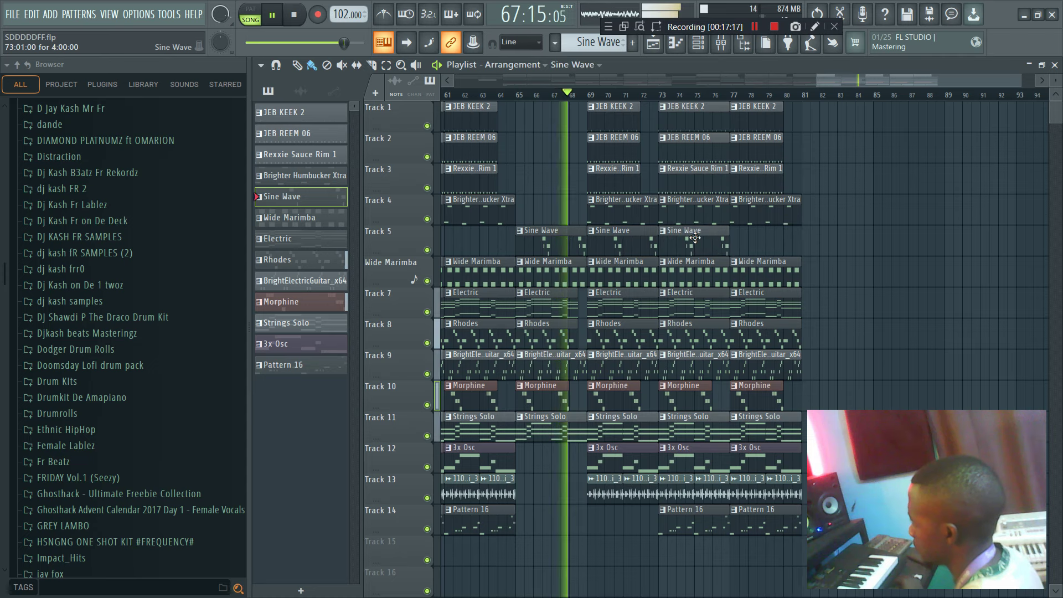
{"action": "right_click", "coordinate": [656, 248]}
{"action": "right_click", "coordinate": [672, 249]}
{"action": "left_click", "coordinate": [687, 525]}
{"action": "left_click", "coordinate": [598, 521]}
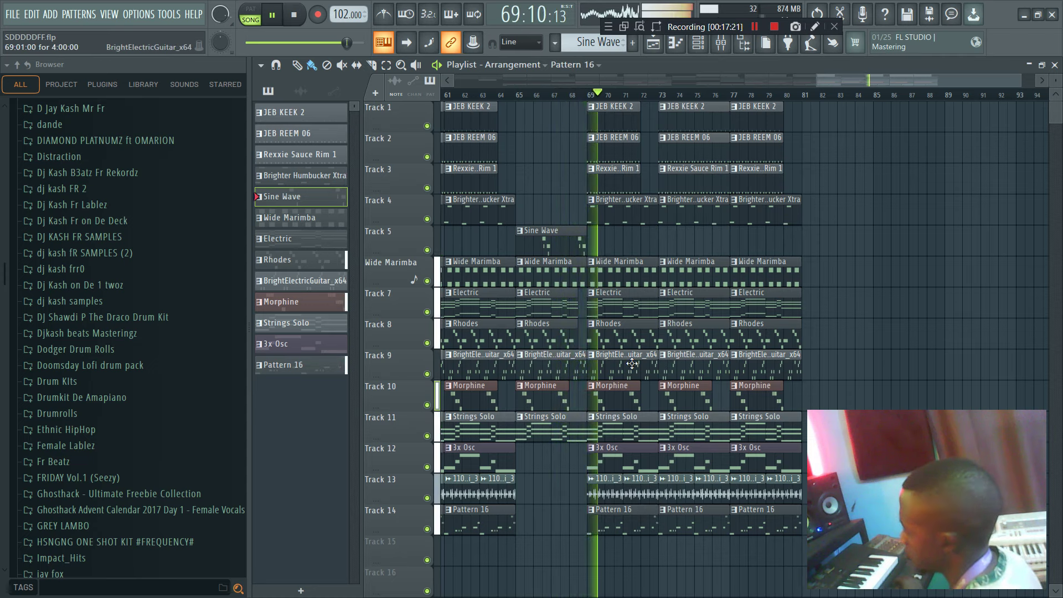
- Extend the drum clips at bar 69 on Tracks 1 to 3 up to bar 73
{"action": "left_click_drag", "start_coordinate": [645, 190], "coordinate": [657, 106]}
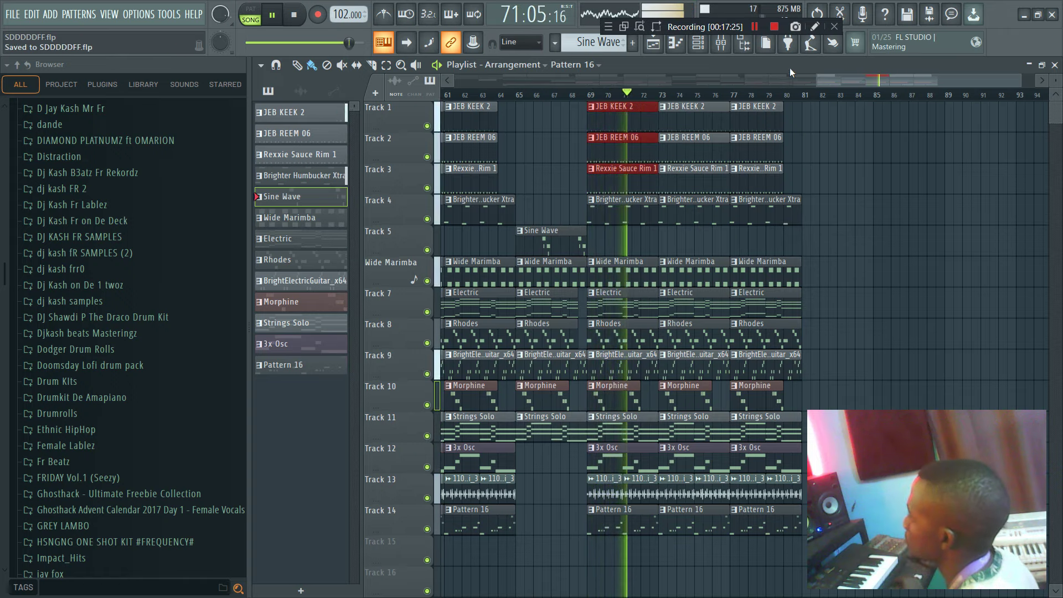
{"action": "double_click", "coordinate": [879, 82]}
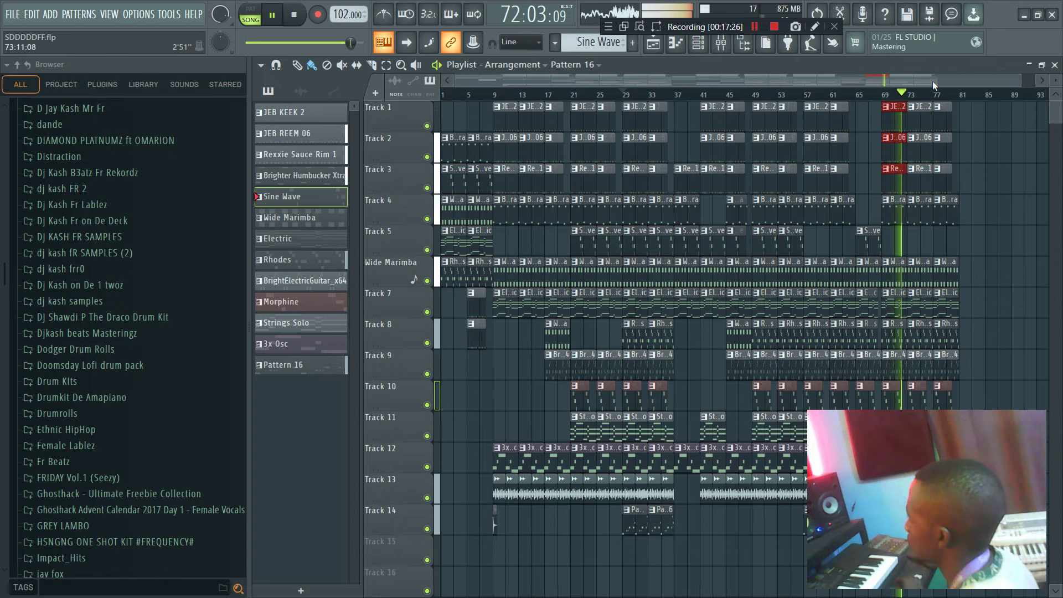
{"action": "left_click", "coordinate": [970, 140]}
{"action": "right_click", "coordinate": [978, 138]}
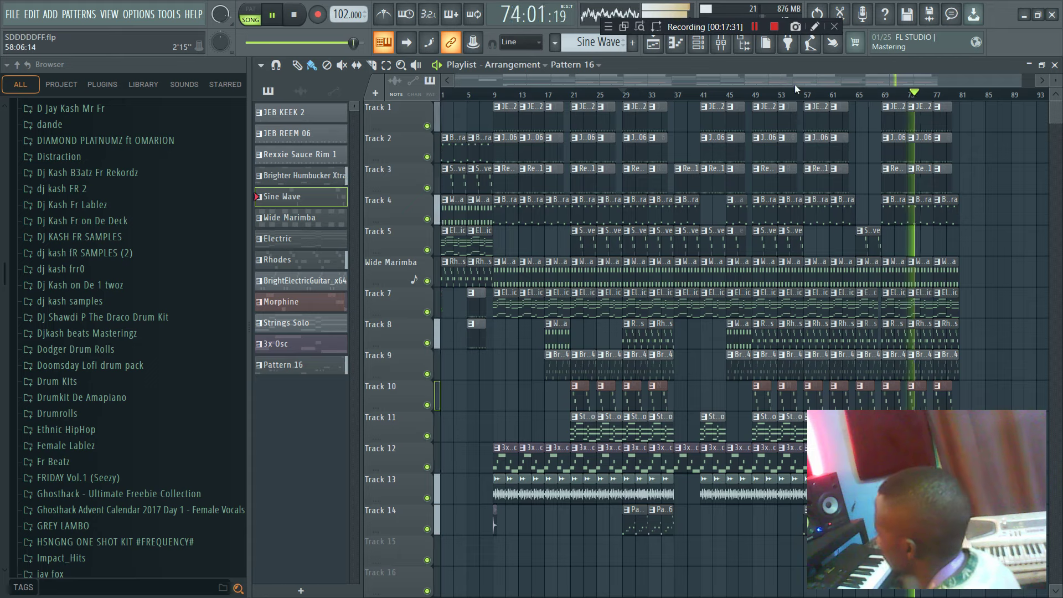
- Restart the song from the beginning and place the Dj kash on De Bit sample from the Female Lablez folder on Track 10 just before bar 9
{"action": "key", "text": "space"}
{"action": "key", "text": "space"}
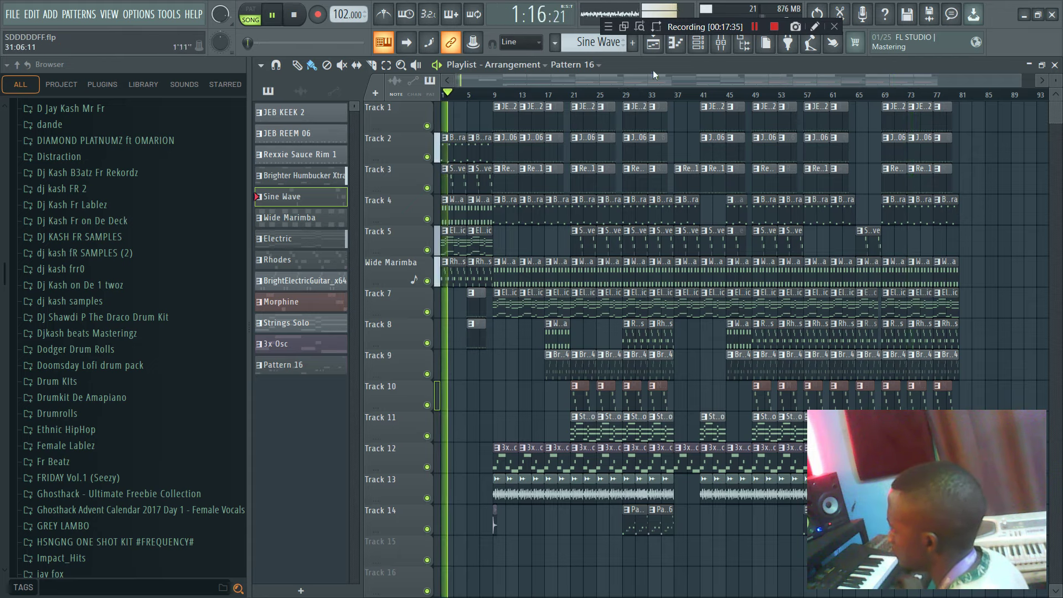
{"action": "left_click", "coordinate": [700, 46]}
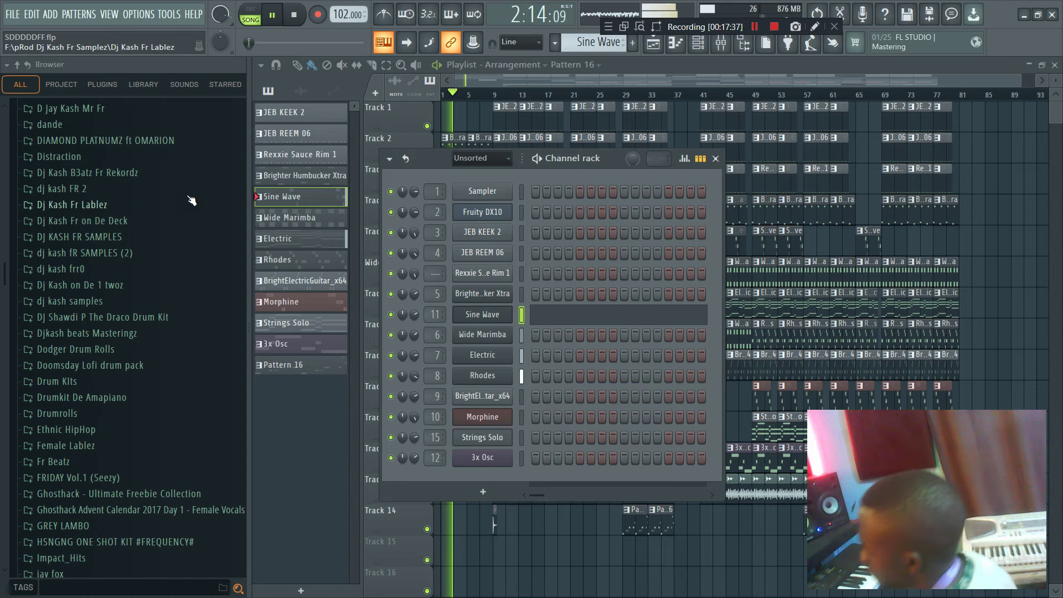
{"action": "scroll", "coordinate": [191, 201], "scroll_direction": "up", "scroll_amount": 6}
{"action": "key", "text": "F6"}
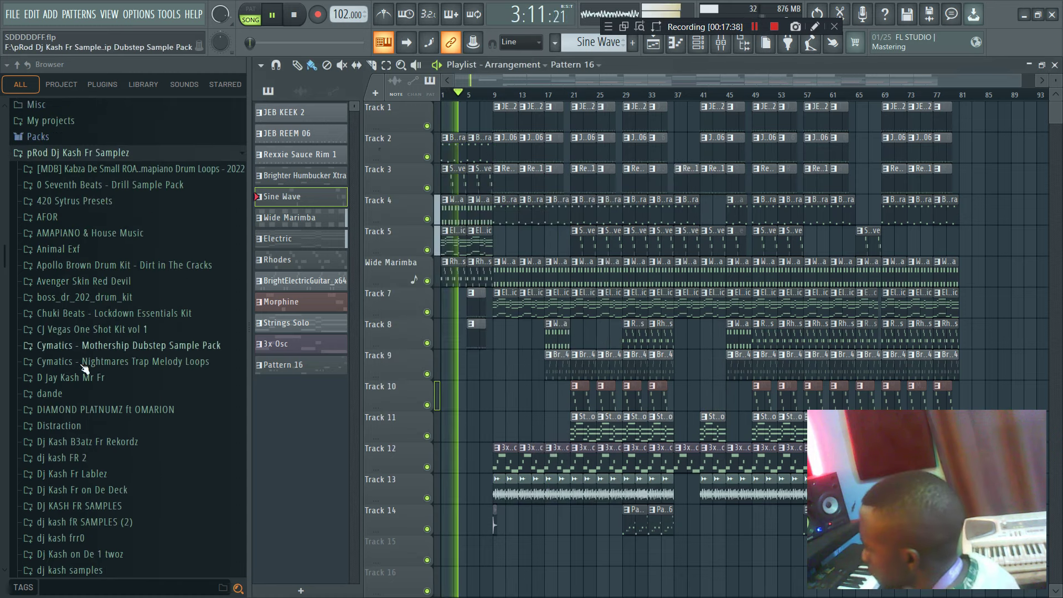
{"action": "left_click", "coordinate": [72, 474]}
{"action": "left_click", "coordinate": [97, 491]}
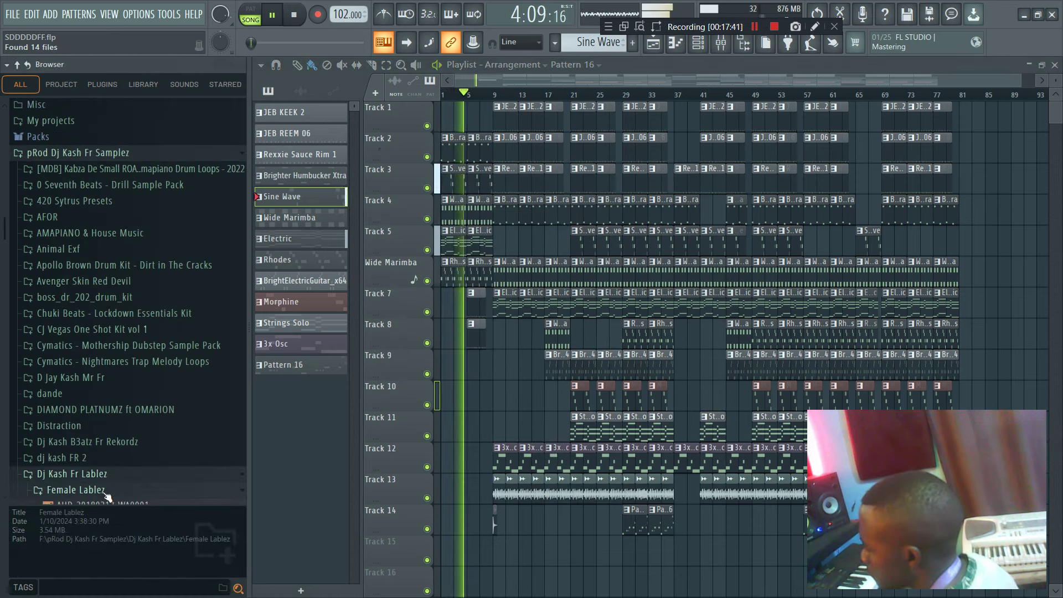
{"action": "left_click_drag", "start_coordinate": [105, 326], "coordinate": [478, 393]}
{"action": "left_click", "coordinate": [83, 299]}
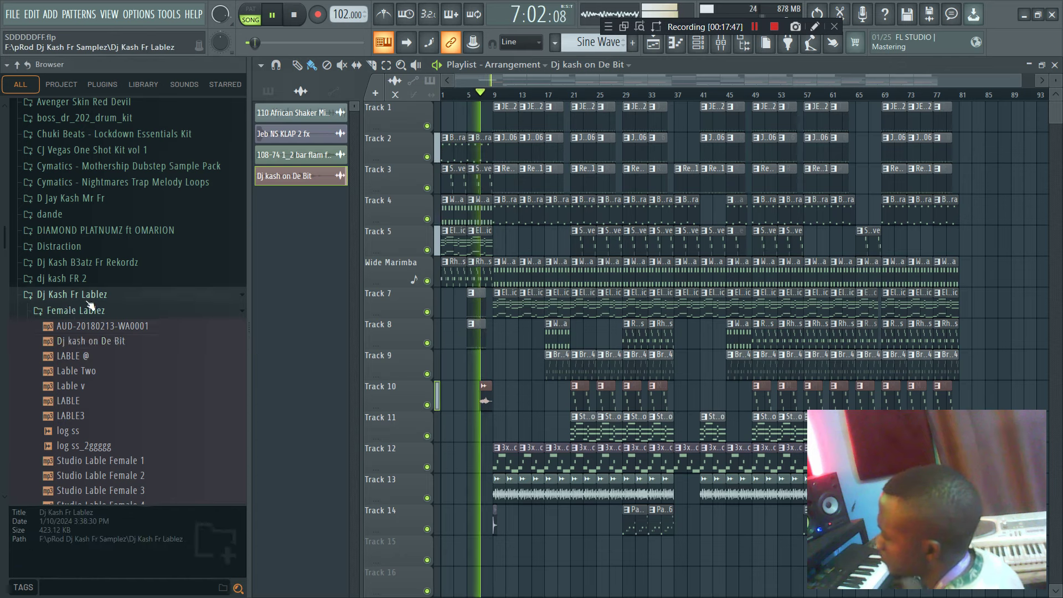
{"action": "left_click", "coordinate": [83, 299]}
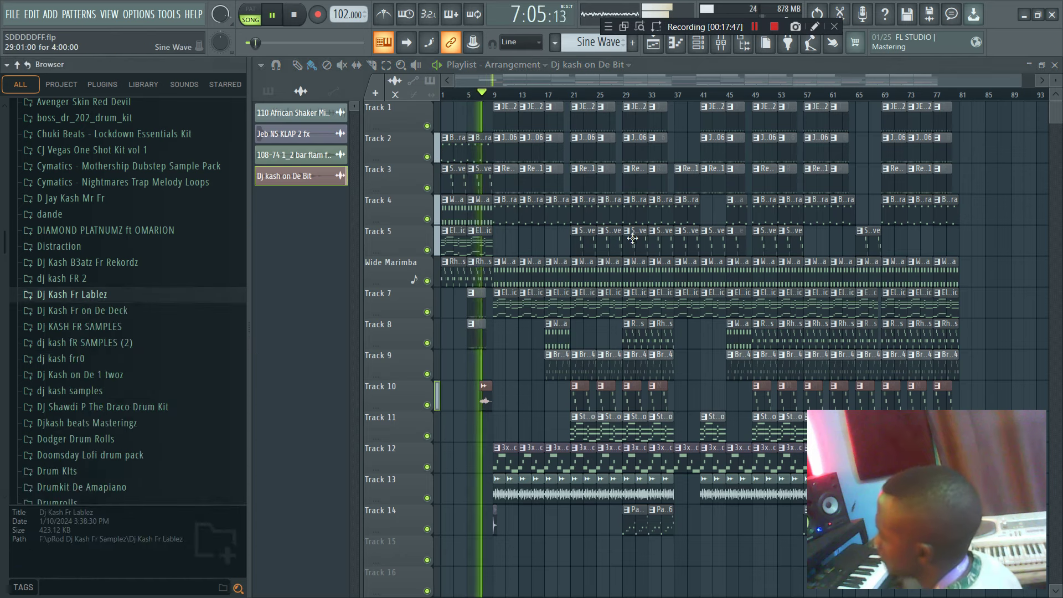
- Pick up the Jeb NS KLAP 2 fx clip from bar 9 and place a copy on Track 14 at bar 21
{"action": "left_click", "coordinate": [700, 46]}
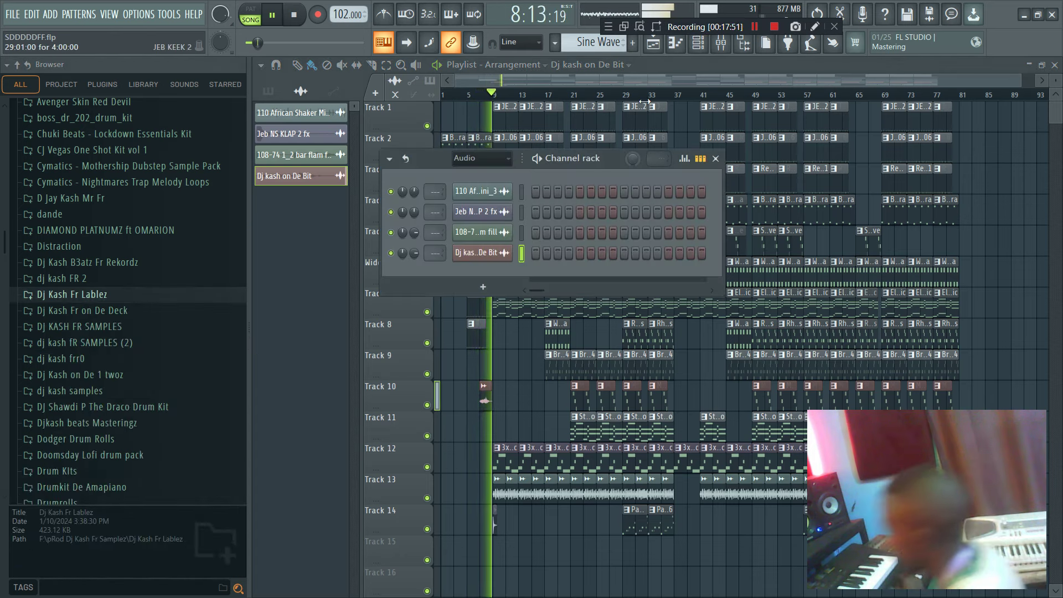
{"action": "left_click_drag", "start_coordinate": [1021, 80], "coordinate": [620, 85]}
{"action": "scroll", "coordinate": [645, 341], "scroll_direction": "down", "scroll_amount": 3}
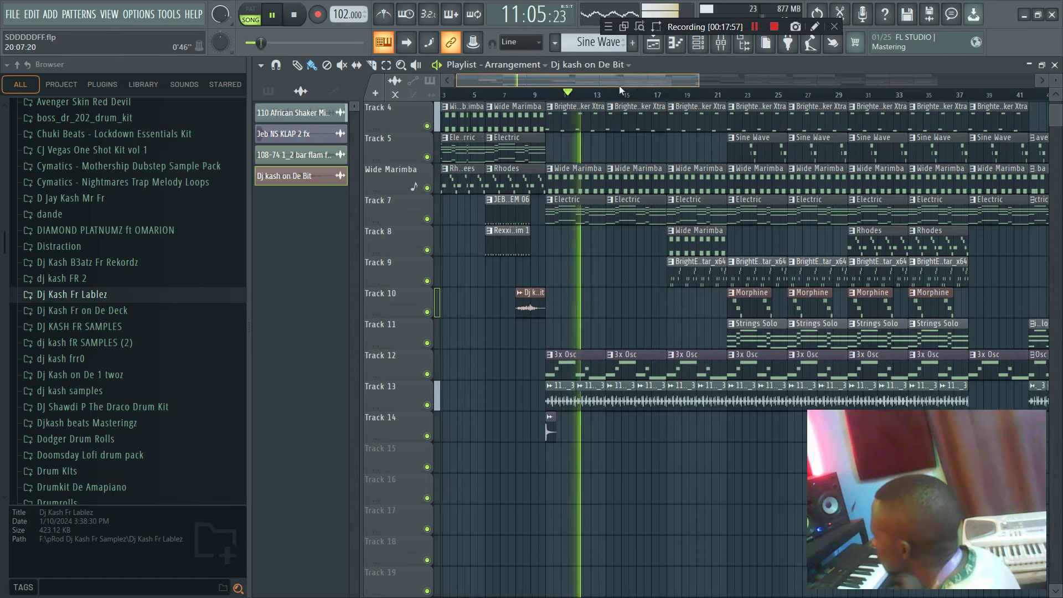
{"action": "left_click_drag", "start_coordinate": [696, 78], "coordinate": [581, 77]}
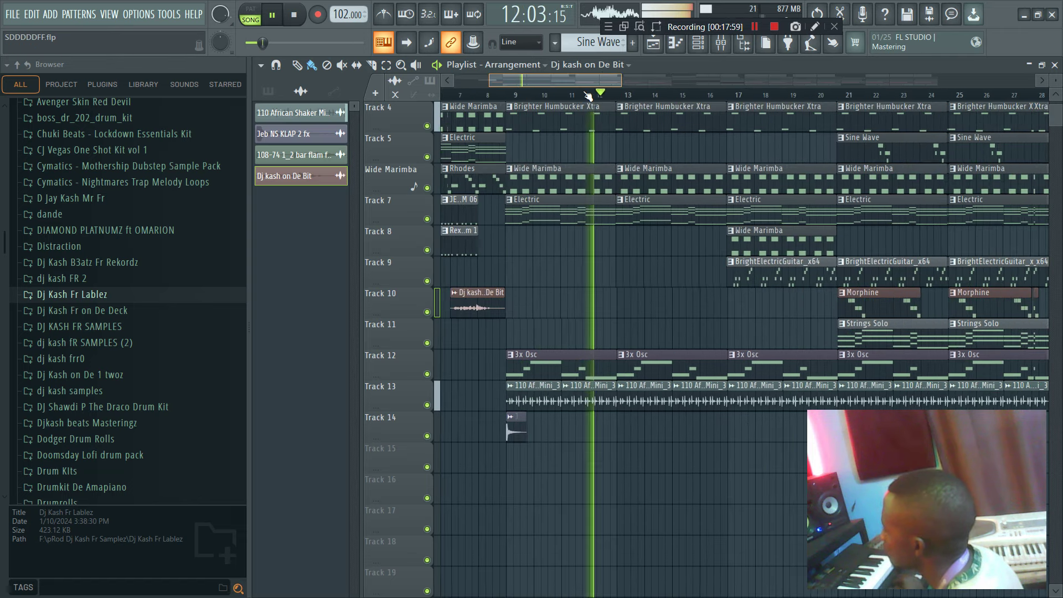
{"action": "left_click", "coordinate": [512, 433]}
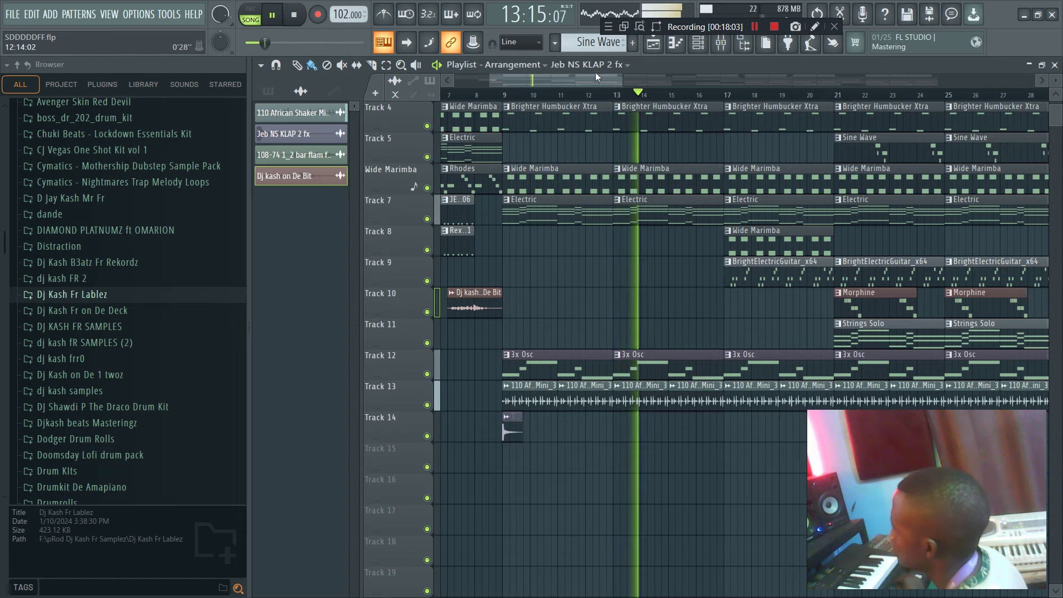
{"action": "left_click_drag", "start_coordinate": [603, 82], "coordinate": [665, 114]}
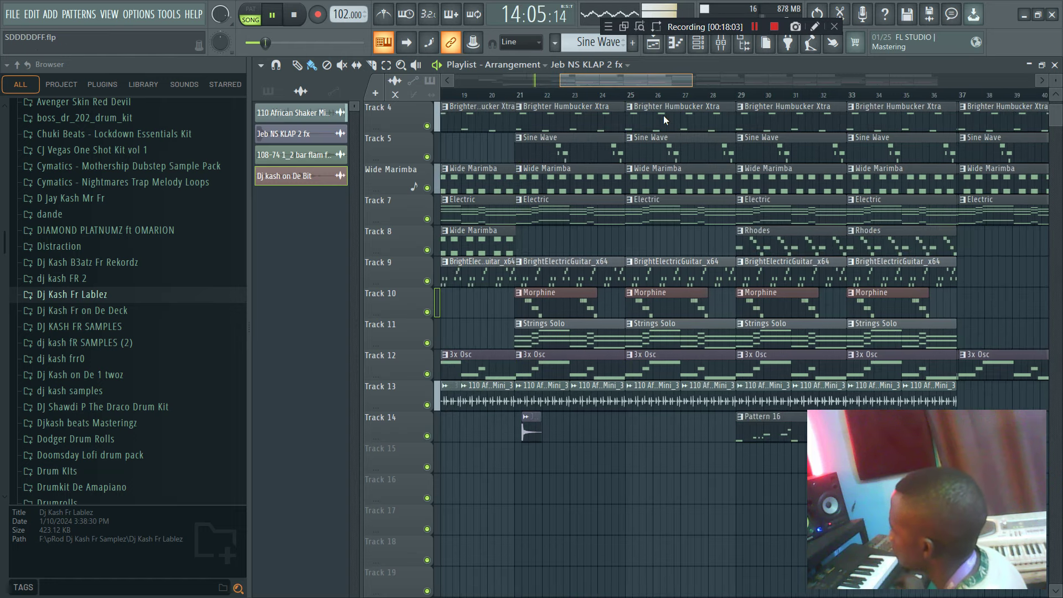
{"action": "left_click", "coordinate": [522, 433]}
- Place further Jeb NS KLAP 2 fx clips on Track 15 at bars 29, 37 and 57 and on Track 14 at bar 49
{"action": "left_click_drag", "start_coordinate": [663, 78], "coordinate": [699, 102]}
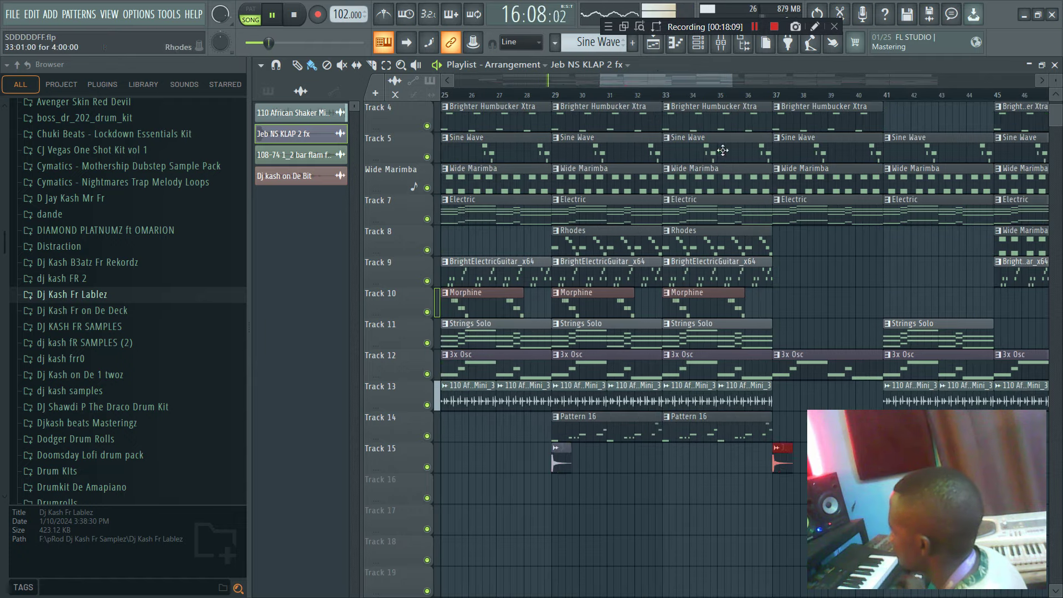
{"action": "left_click_drag", "start_coordinate": [707, 83], "coordinate": [799, 97]}
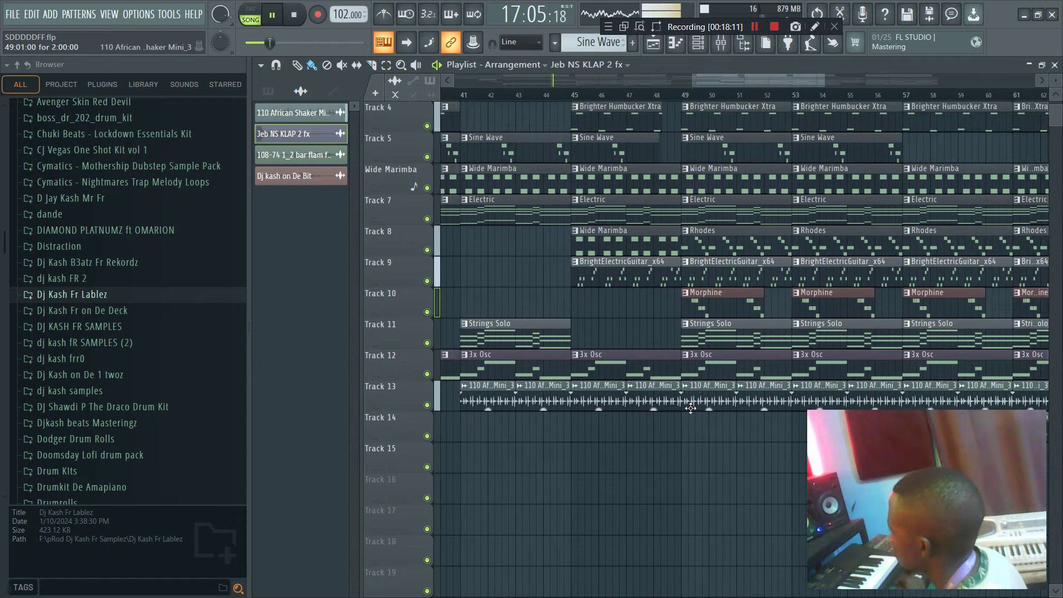
{"action": "left_click_drag", "start_coordinate": [766, 83], "coordinate": [456, 82]}
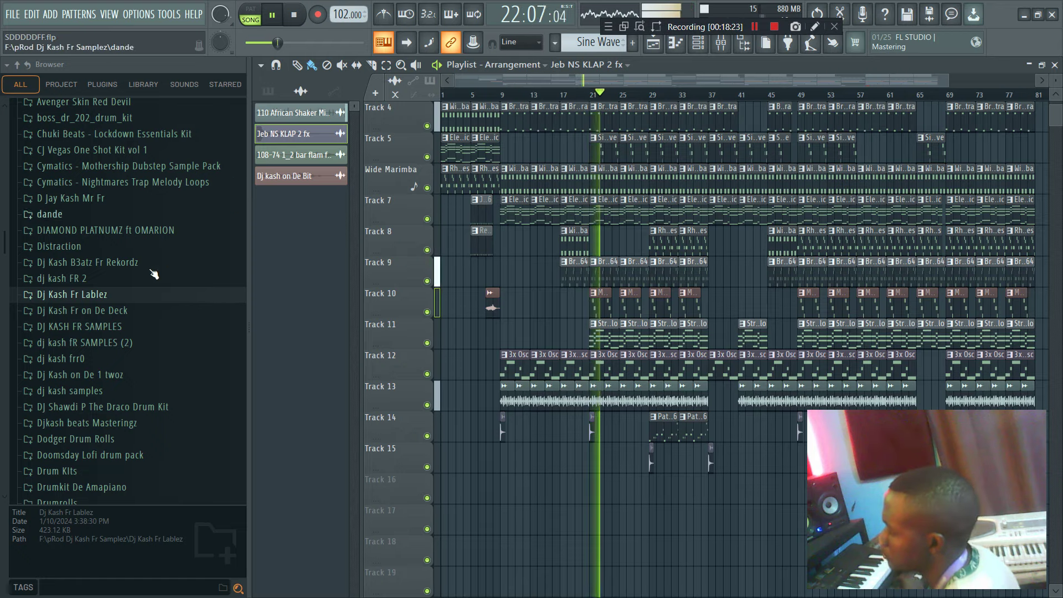
- Find the JEB fill Delay 100 sample in the Jeb Stew Kit folder and place it on Track 15 just before bar 9
{"action": "scroll", "coordinate": [163, 260], "scroll_direction": "down", "scroll_amount": 7}
{"action": "left_click", "coordinate": [45, 430]}
{"action": "scroll", "coordinate": [144, 332], "scroll_direction": "down", "scroll_amount": 6}
{"action": "left_click", "coordinate": [64, 237]}
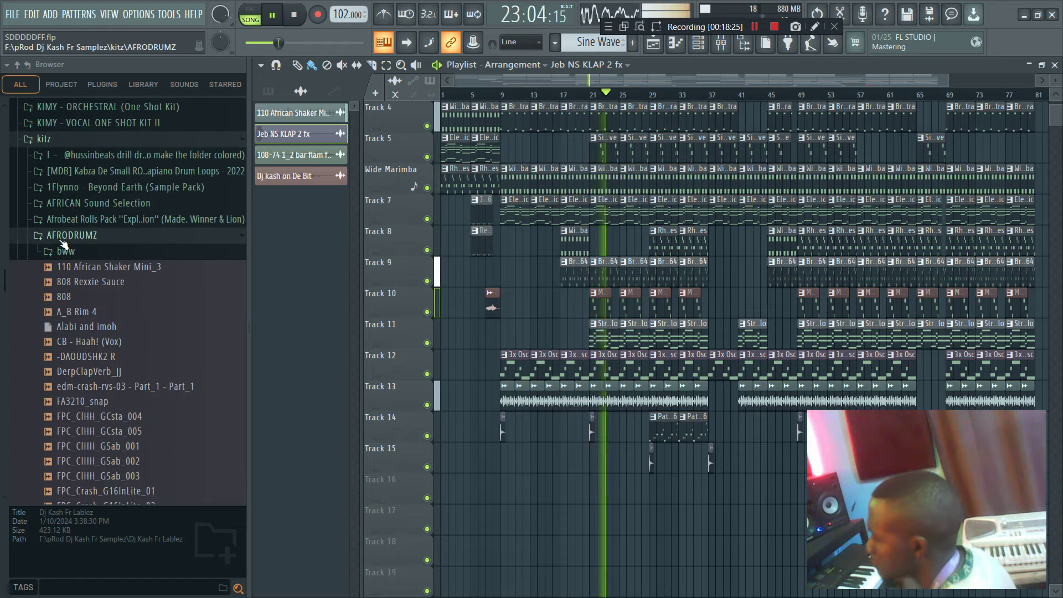
{"action": "left_click", "coordinate": [62, 241]}
{"action": "scroll", "coordinate": [113, 400], "scroll_direction": "down", "scroll_amount": 6}
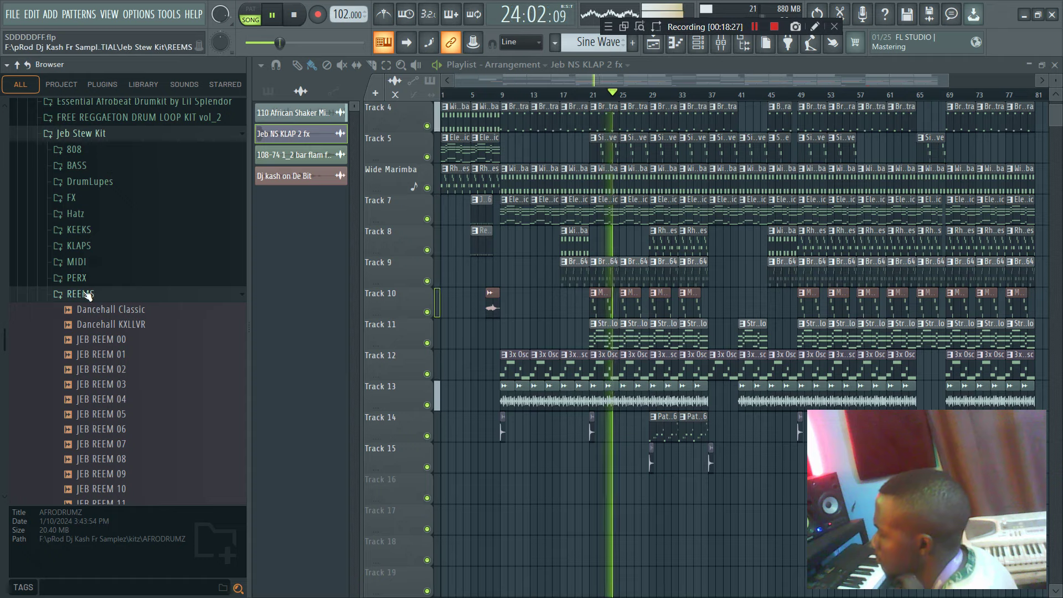
{"action": "scroll", "coordinate": [85, 210], "scroll_direction": "down", "scroll_amount": 15}
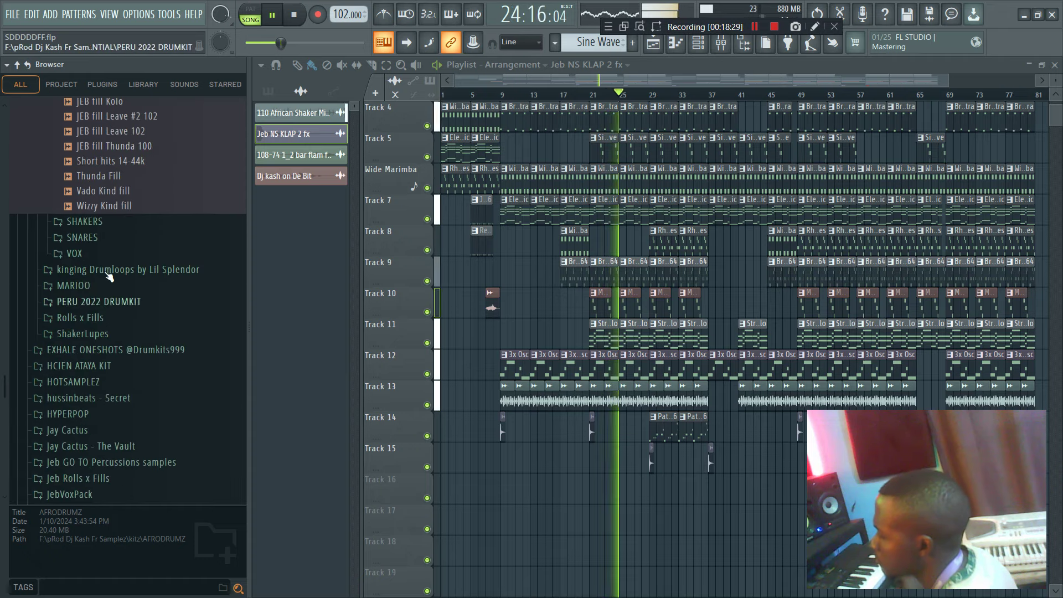
{"action": "scroll", "coordinate": [110, 166], "scroll_direction": "up", "scroll_amount": 2}
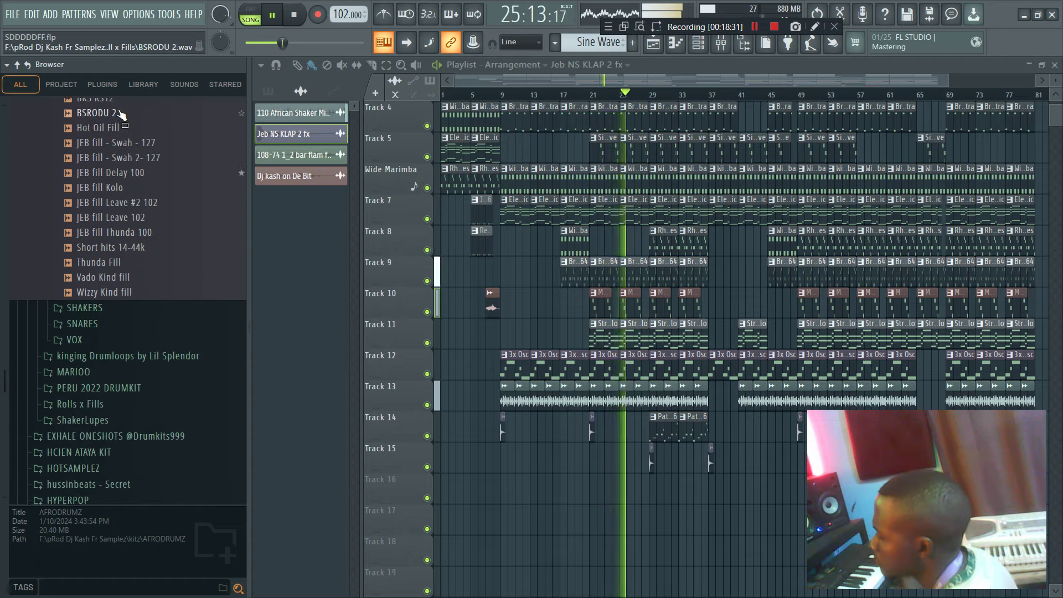
{"action": "left_click_drag", "start_coordinate": [126, 179], "coordinate": [497, 464]}
- Place JEB fill Delay 100 clips on Track 16 just before bars 21, 29, 37 and 49
{"action": "left_click", "coordinate": [645, 487]}
{"action": "left_click", "coordinate": [589, 486]}
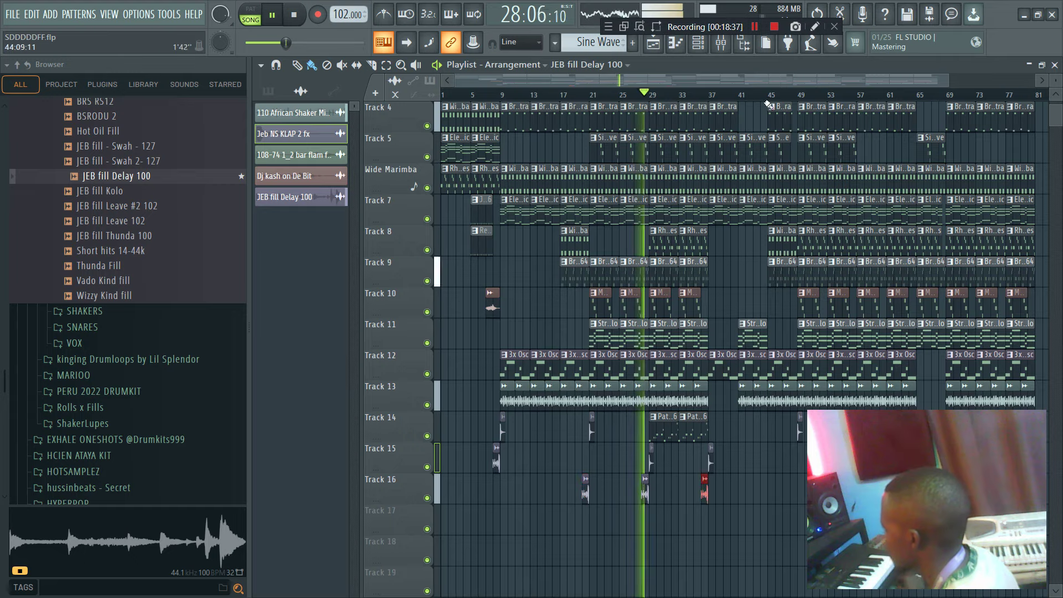
{"action": "left_click_drag", "start_coordinate": [787, 86], "coordinate": [863, 88]}
{"action": "left_click", "coordinate": [701, 484]}
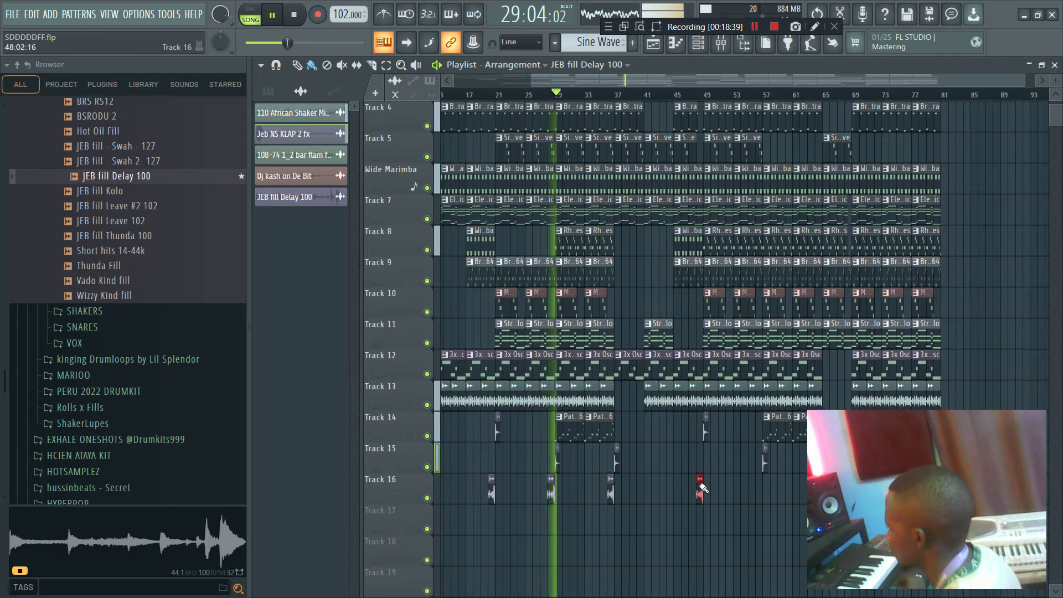
- Place JEB fill Delay 100 clips on Track 16 just before bars 57 and 65
{"action": "left_click_drag", "start_coordinate": [774, 83], "coordinate": [822, 84]}
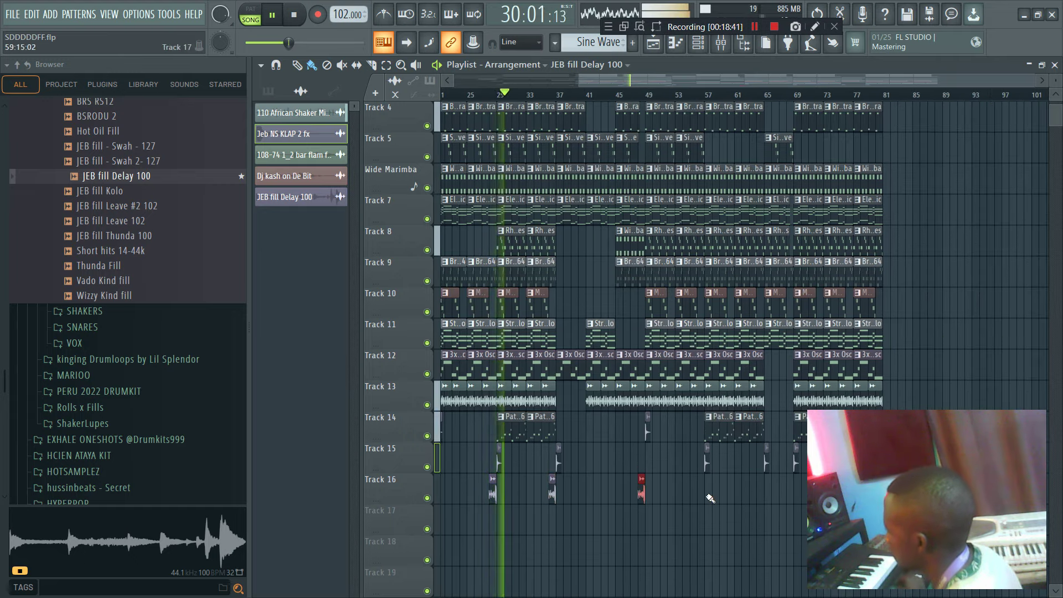
{"action": "left_click", "coordinate": [762, 491]}
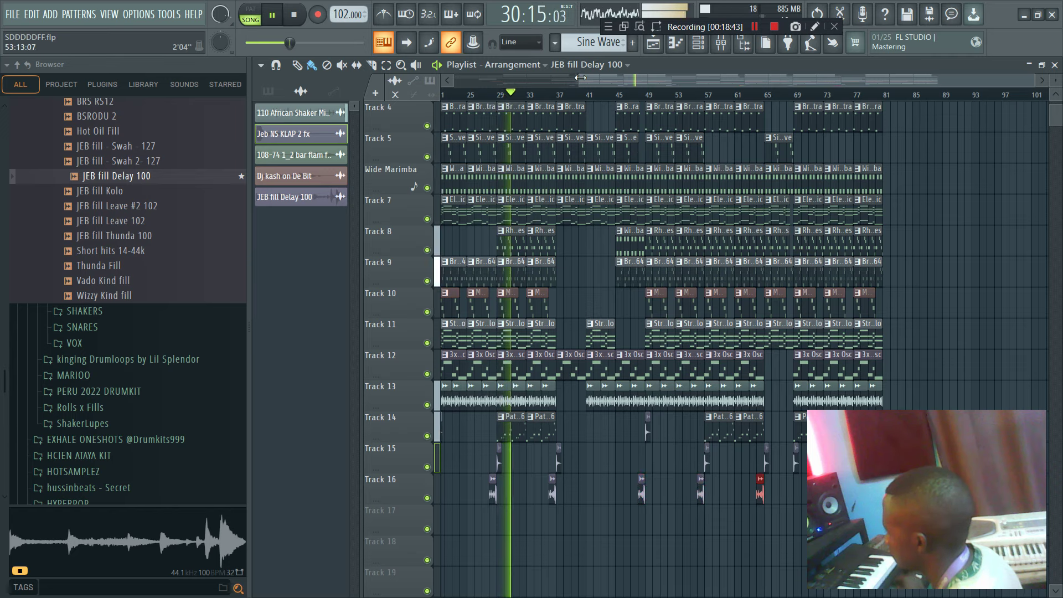
{"action": "left_click_drag", "start_coordinate": [579, 79], "coordinate": [687, 79]}
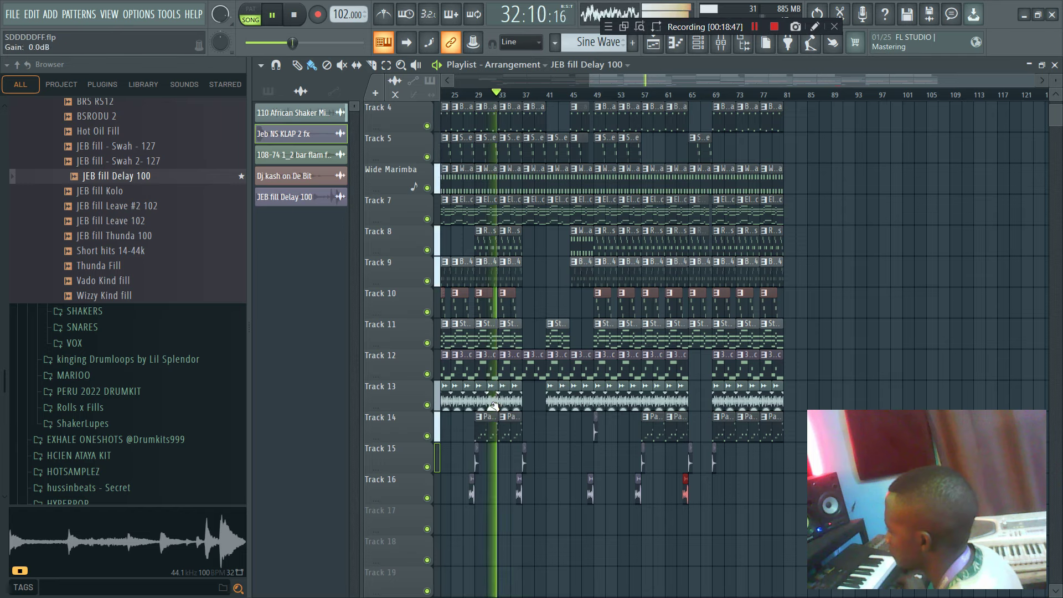
{"action": "left_click_drag", "start_coordinate": [1034, 82], "coordinate": [756, 82]}
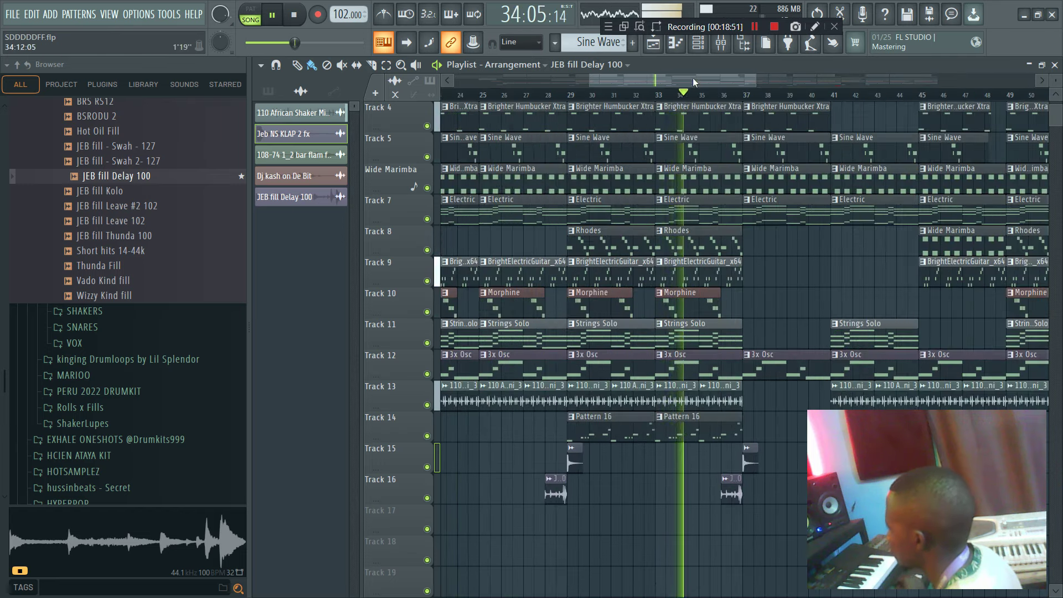
{"action": "scroll", "coordinate": [693, 382], "scroll_direction": "right", "scroll_amount": 6}
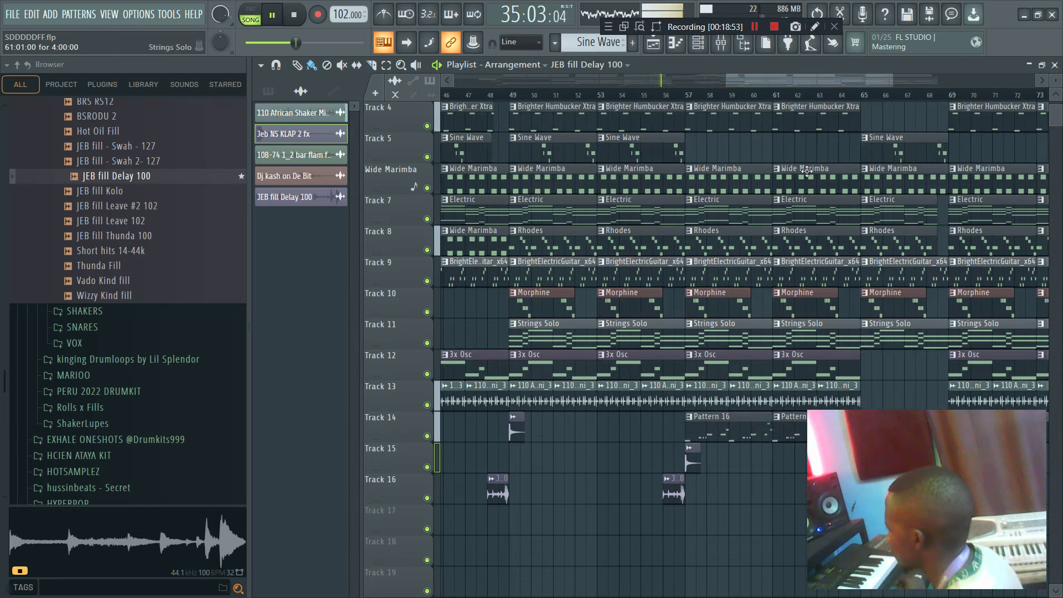
{"action": "left_click_drag", "start_coordinate": [824, 86], "coordinate": [915, 87]}
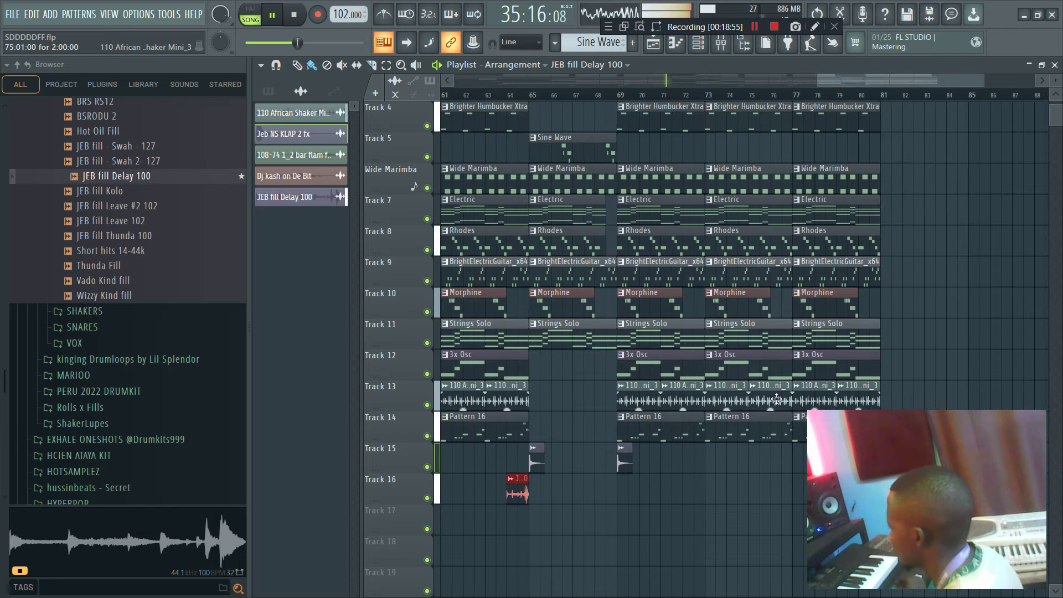
{"action": "left_click", "coordinate": [723, 393]}
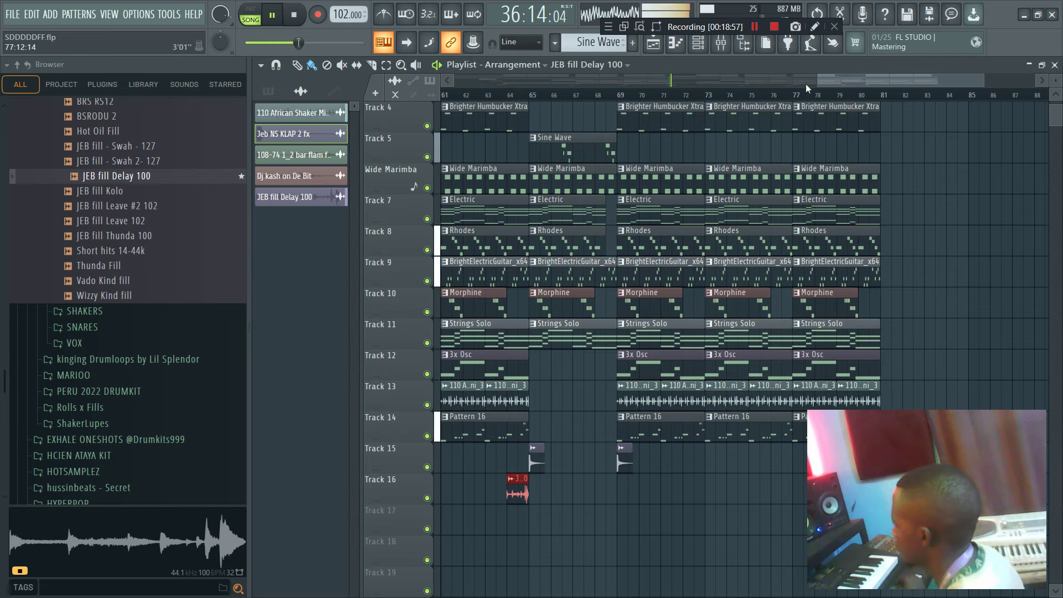
{"action": "left_click_drag", "start_coordinate": [816, 81], "coordinate": [452, 83]}
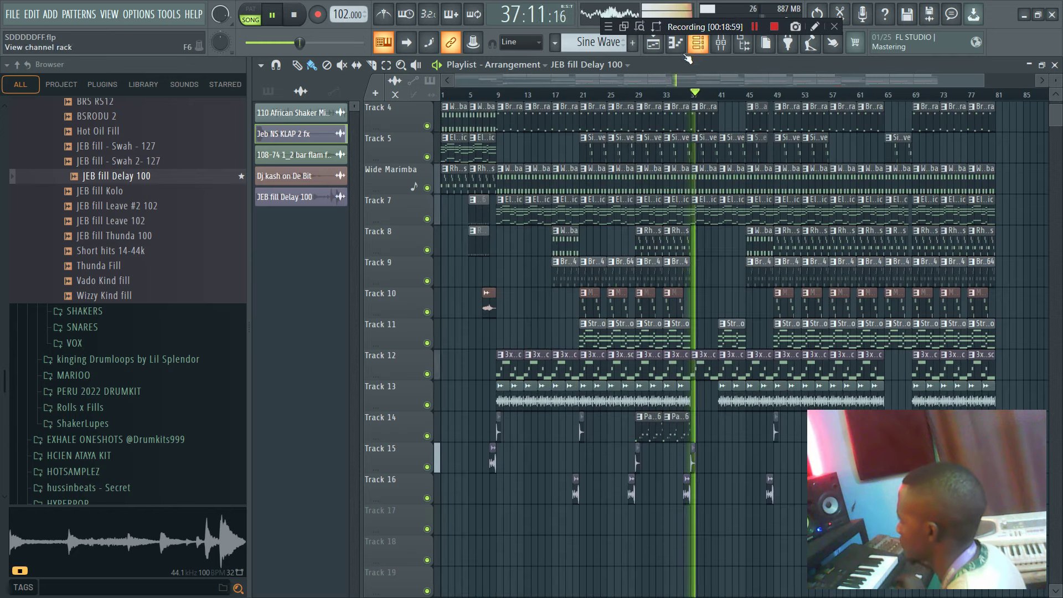
- Set the channel rack's filter to show all channels
{"action": "left_click", "coordinate": [697, 45]}
{"action": "left_click", "coordinate": [478, 163]}
{"action": "left_click", "coordinate": [469, 176]}
{"action": "left_click", "coordinate": [715, 159]}
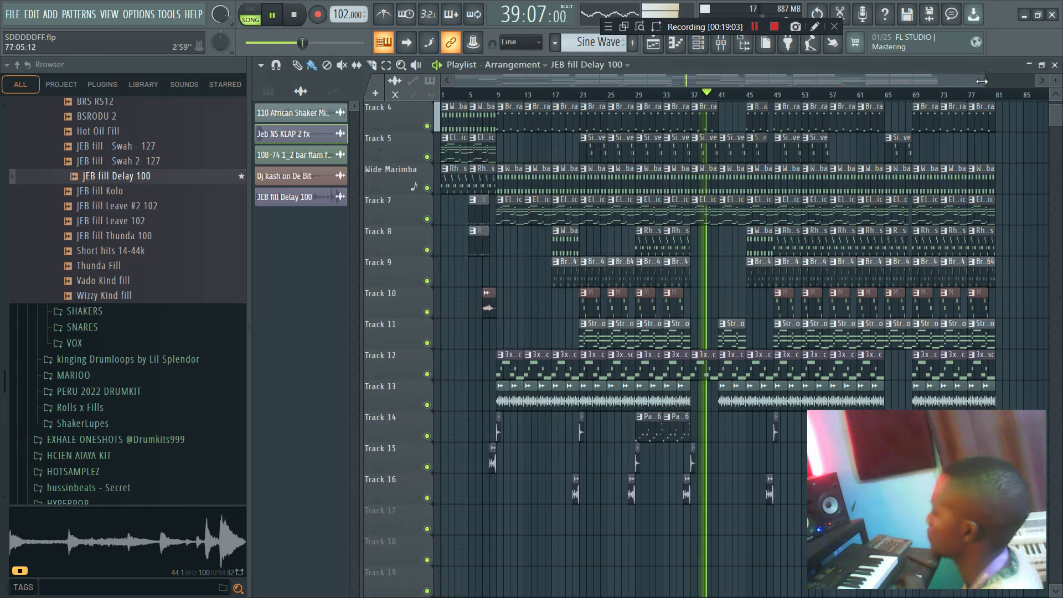
- Add a BrightElectricGuitar_x64 clip on Track 9 at bar 41 and save the project
{"action": "left_click_drag", "start_coordinate": [982, 81], "coordinate": [1041, 83]}
{"action": "scroll", "coordinate": [970, 126], "scroll_direction": "up", "scroll_amount": 1}
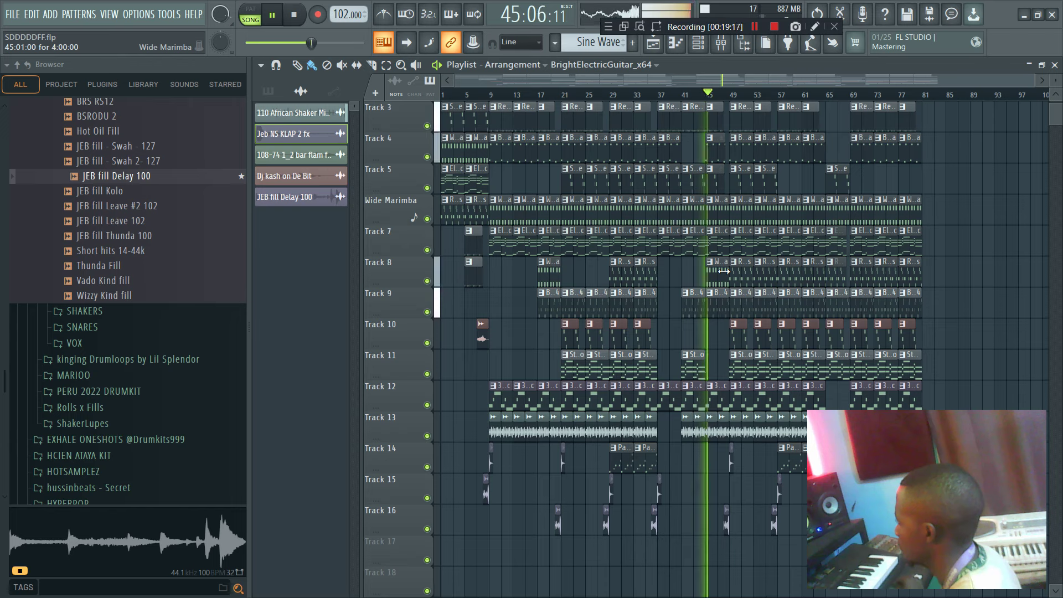
{"action": "key", "text": "ctrl+s"}
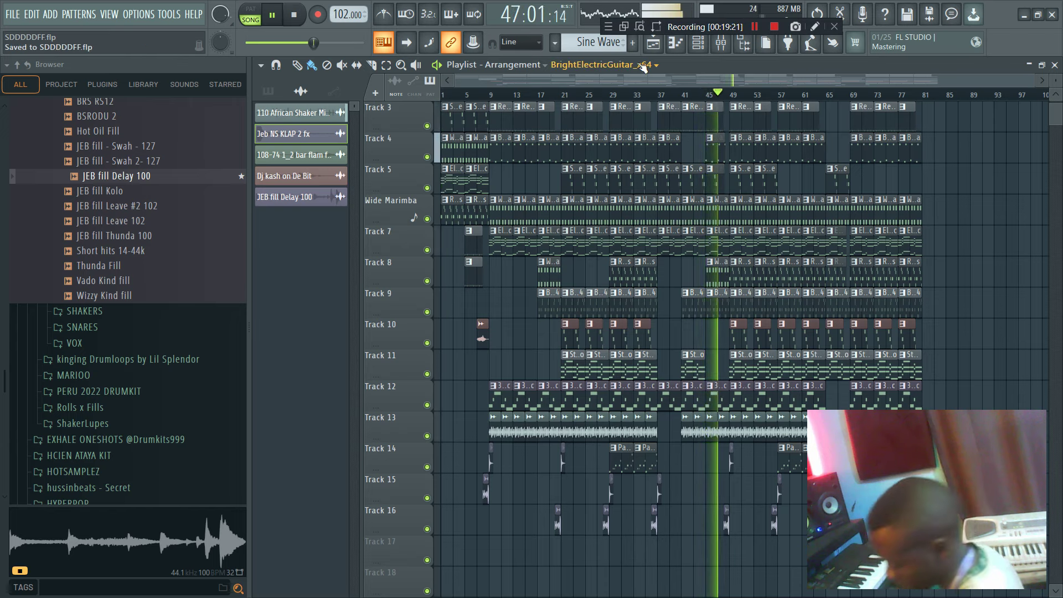
{"action": "key", "text": "ctrl+s"}
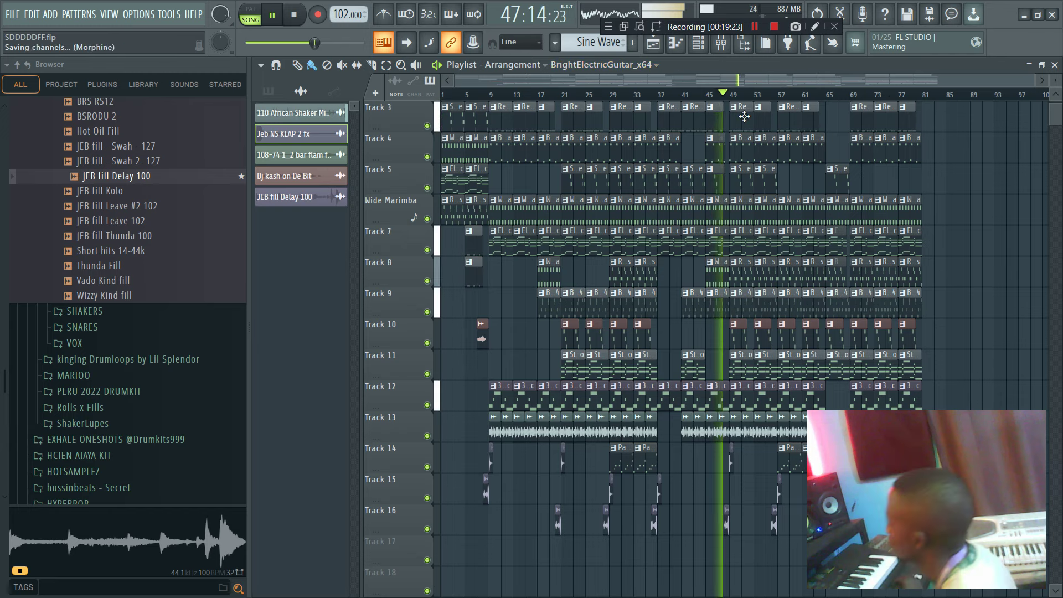
- Insert Fruity parametric EQ 2 in the Master track's first effect slot with the 20Hz + 18kHz cut preset
{"action": "key", "text": "F6"}
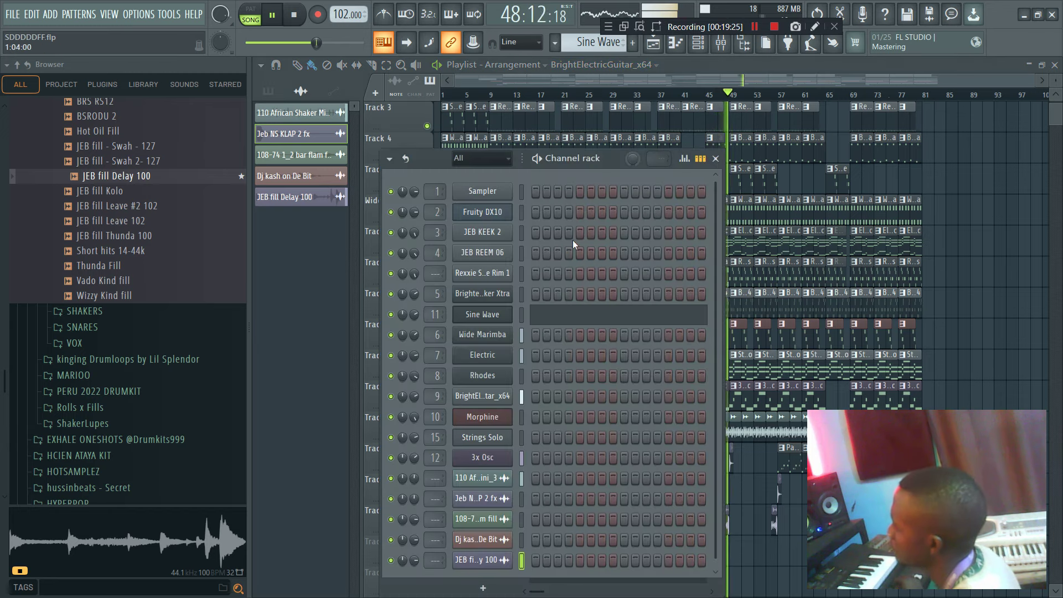
{"action": "key", "text": "F6"}
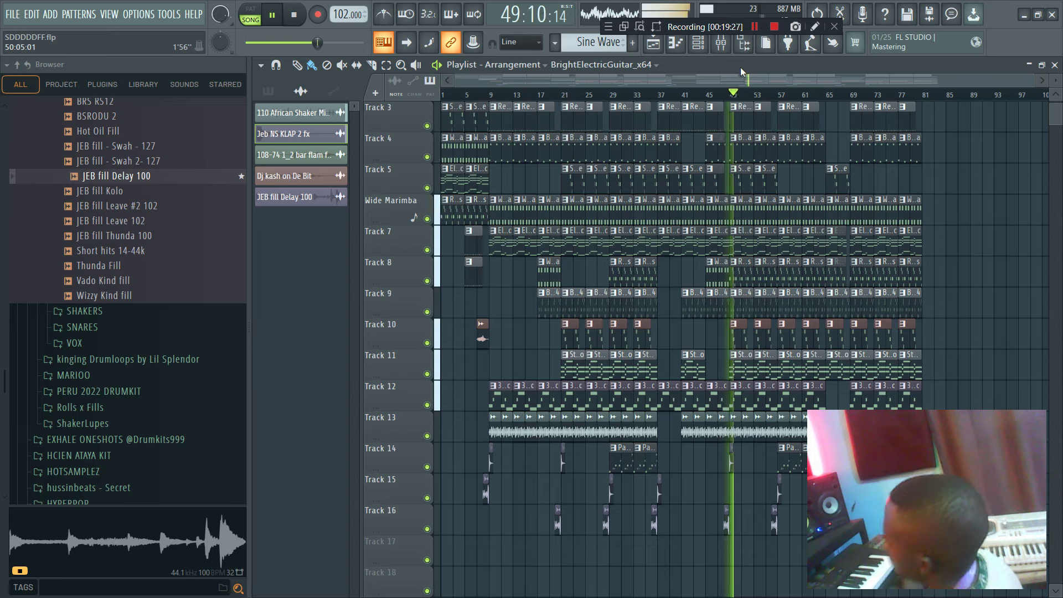
{"action": "left_click", "coordinate": [722, 48]}
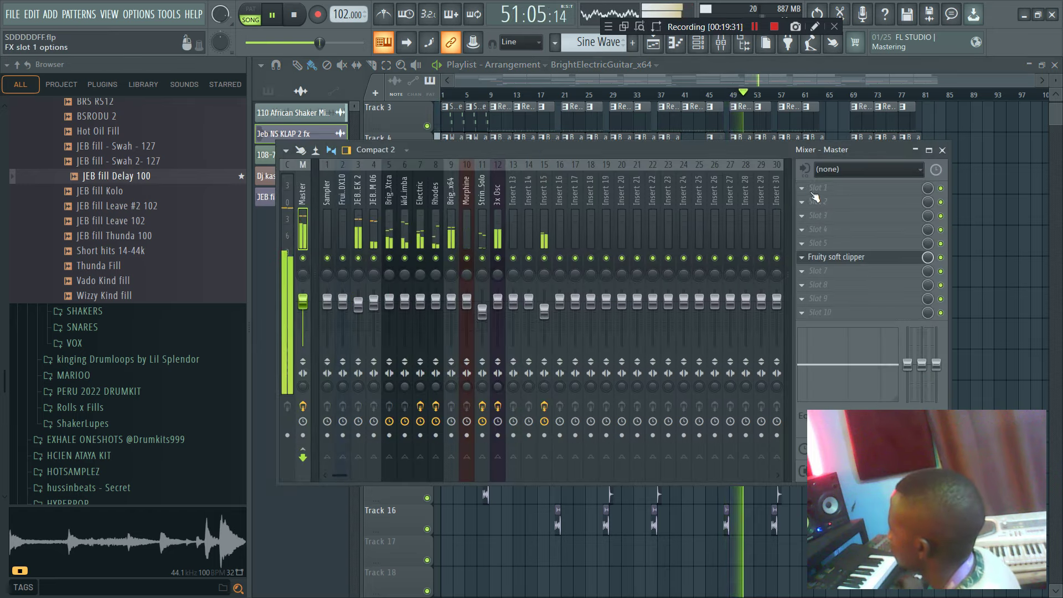
{"action": "left_click", "coordinate": [814, 194]}
{"action": "left_click", "coordinate": [221, 241]}
{"action": "left_click", "coordinate": [717, 169]}
{"action": "left_click", "coordinate": [748, 212]}
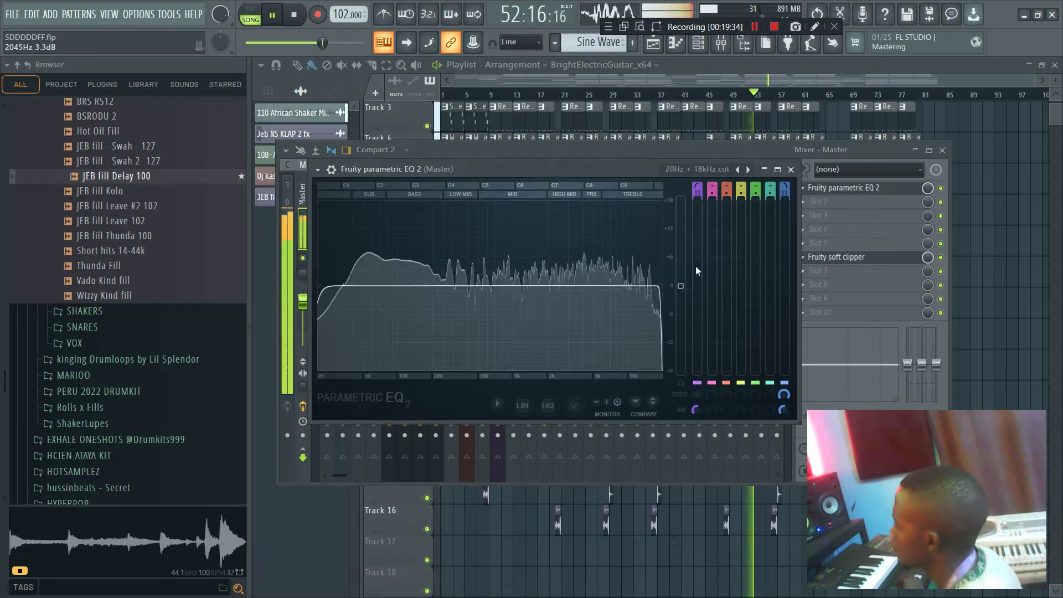
- Insert a second Fruity parametric EQ 2 on the Master, dip band 3 slightly in the low mids, and save the project
{"action": "left_click", "coordinate": [819, 204]}
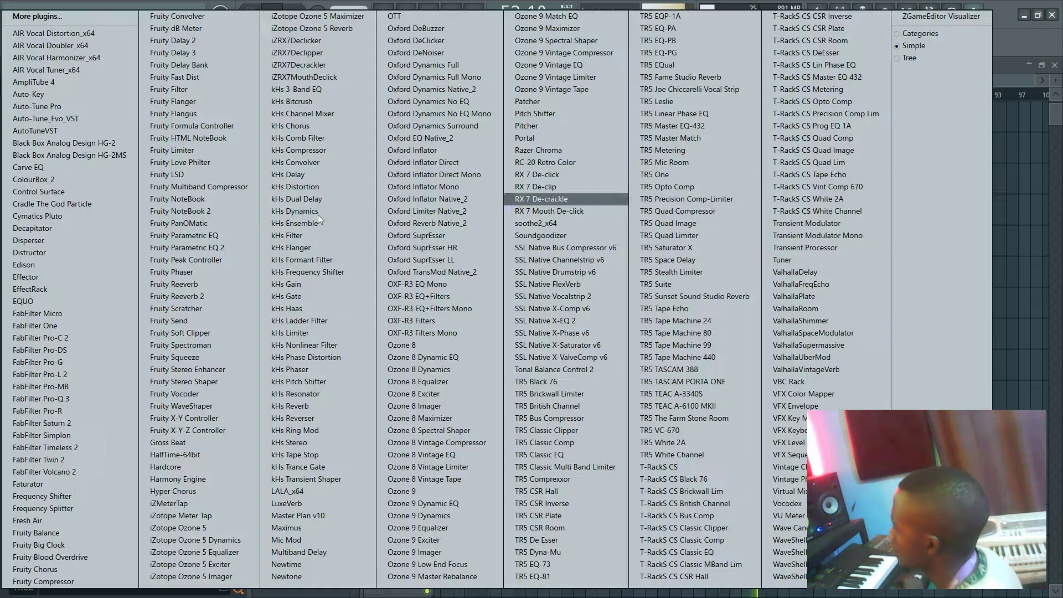
{"action": "left_click", "coordinate": [200, 246]}
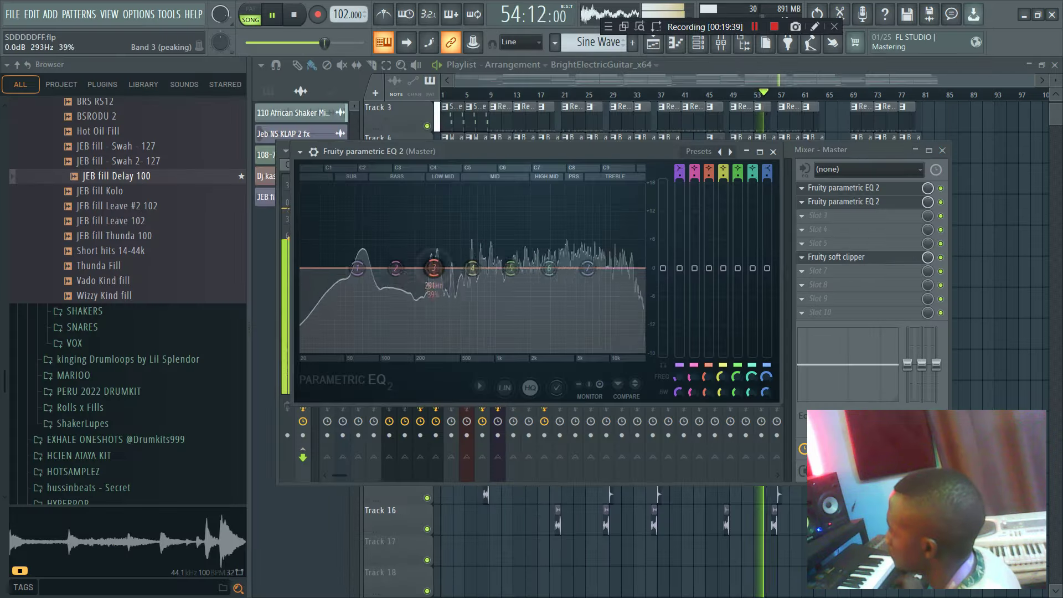
{"action": "mouse_move", "coordinate": [434, 268]}
{"action": "left_mouse_down"}
{"action": "mouse_move", "coordinate": [437, 246]}
{"action": "mouse_move", "coordinate": [441, 279]}
{"action": "left_mouse_up"}
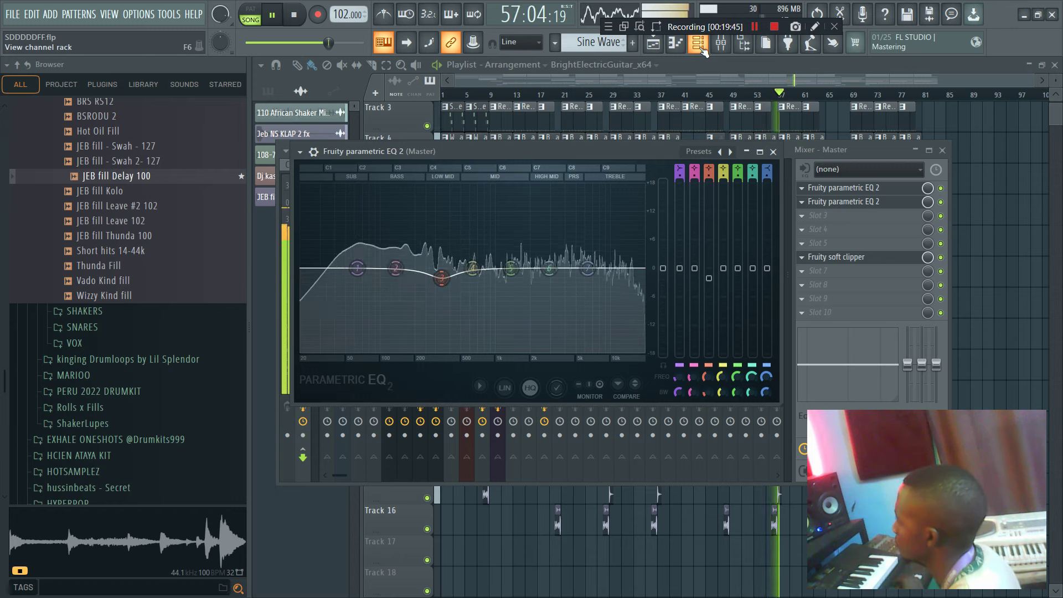
{"action": "key", "text": "ctrl+s"}
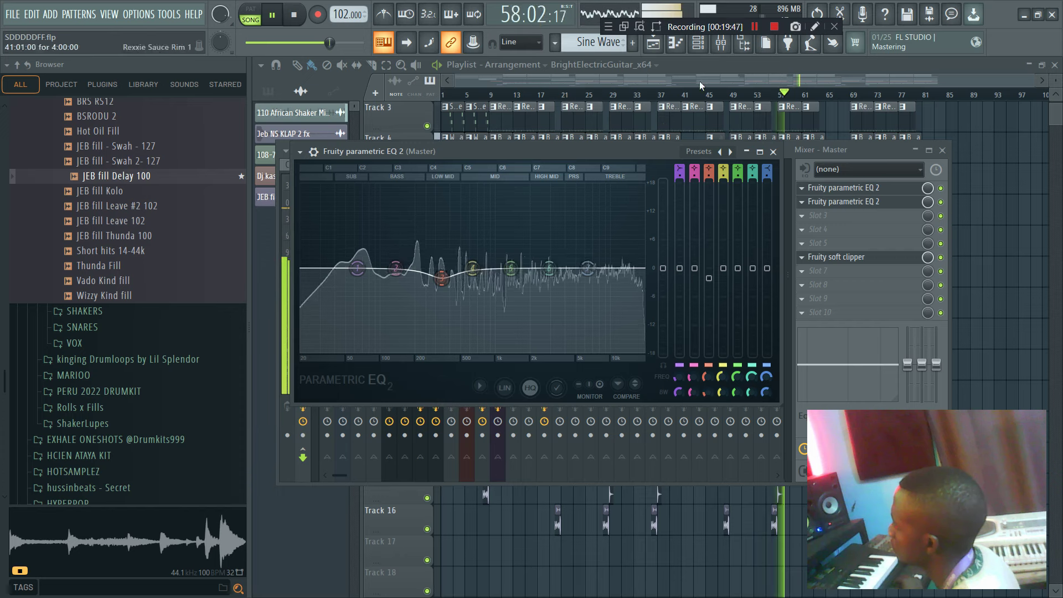
- Open the Fruity DX10 instrument and check its mixer track and the 3x Osc mixer track
{"action": "left_click", "coordinate": [707, 44]}
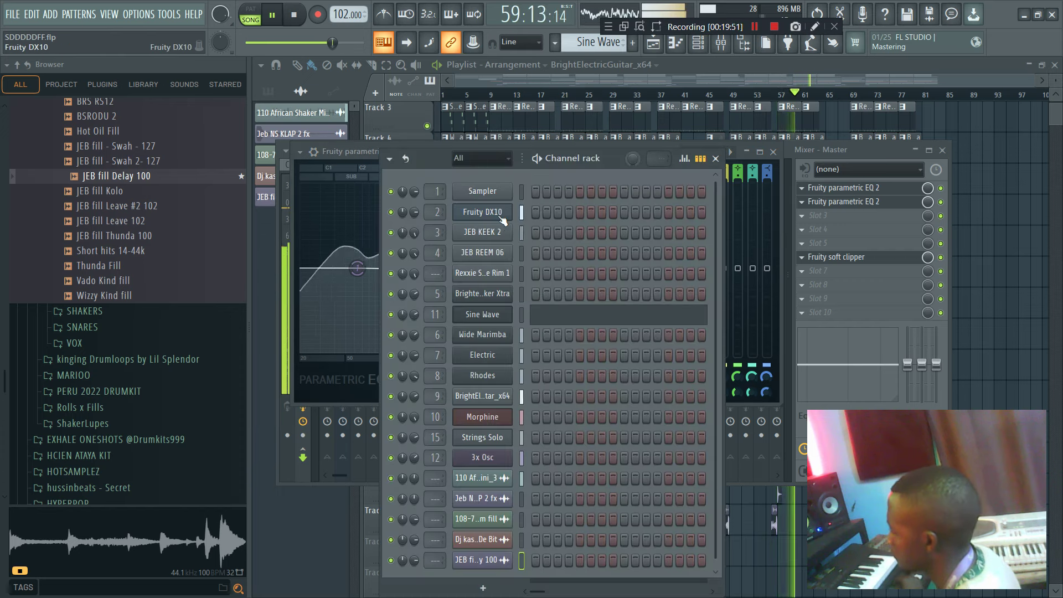
{"action": "left_click", "coordinate": [496, 211]}
{"action": "key", "text": "F9"}
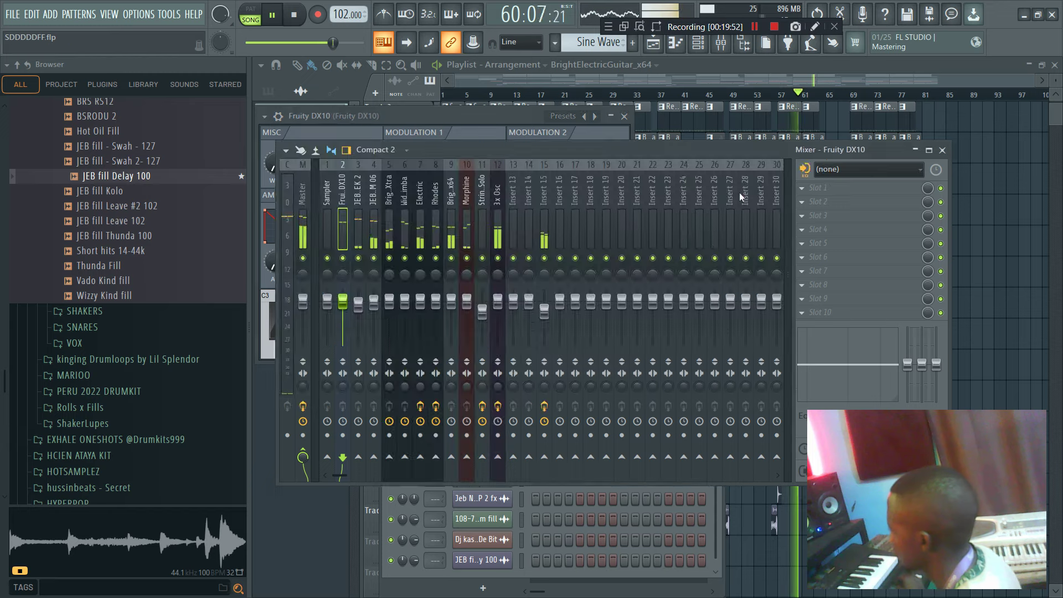
{"action": "left_click", "coordinate": [494, 232]}
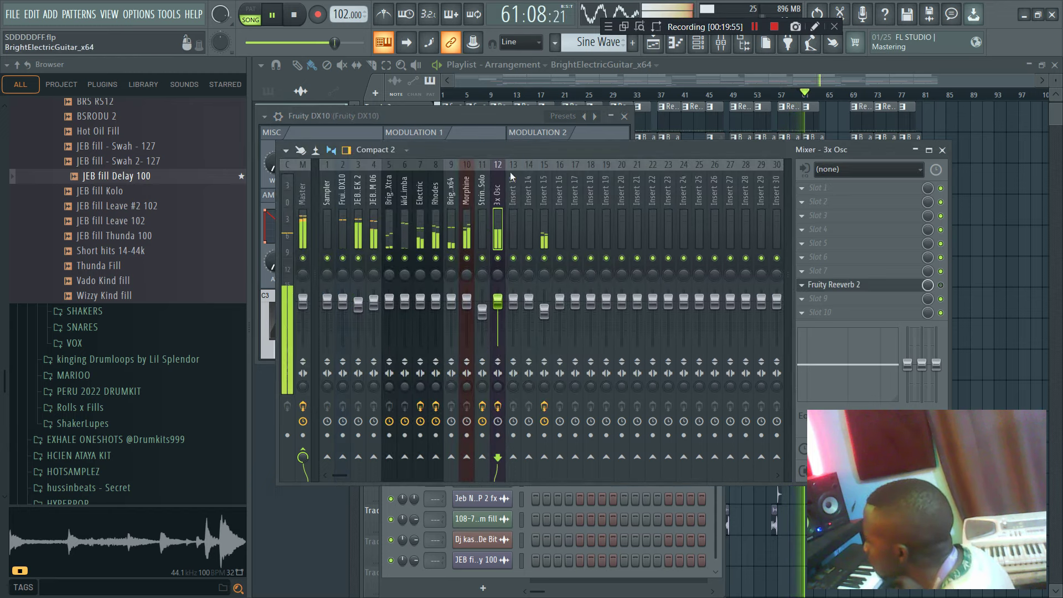
- Restart playback in pattern mode and audition the patterns one by one, ending on Pattern 16
{"action": "left_click", "coordinate": [698, 45]}
{"action": "key", "text": "space"}
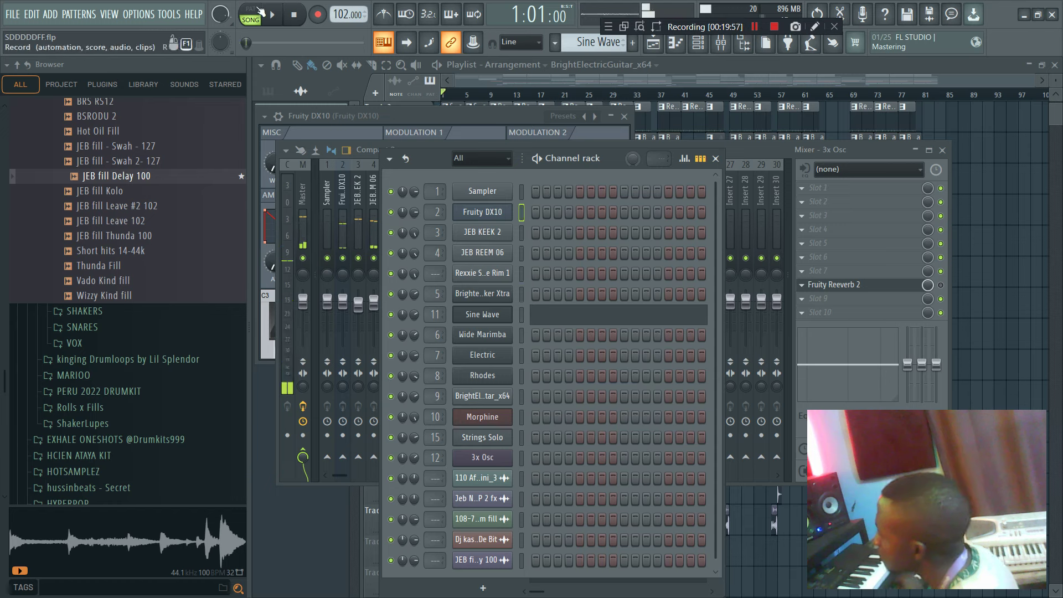
{"action": "key", "text": "space"}
{"action": "scroll", "coordinate": [592, 46], "scroll_direction": "down", "scroll_amount": 4}
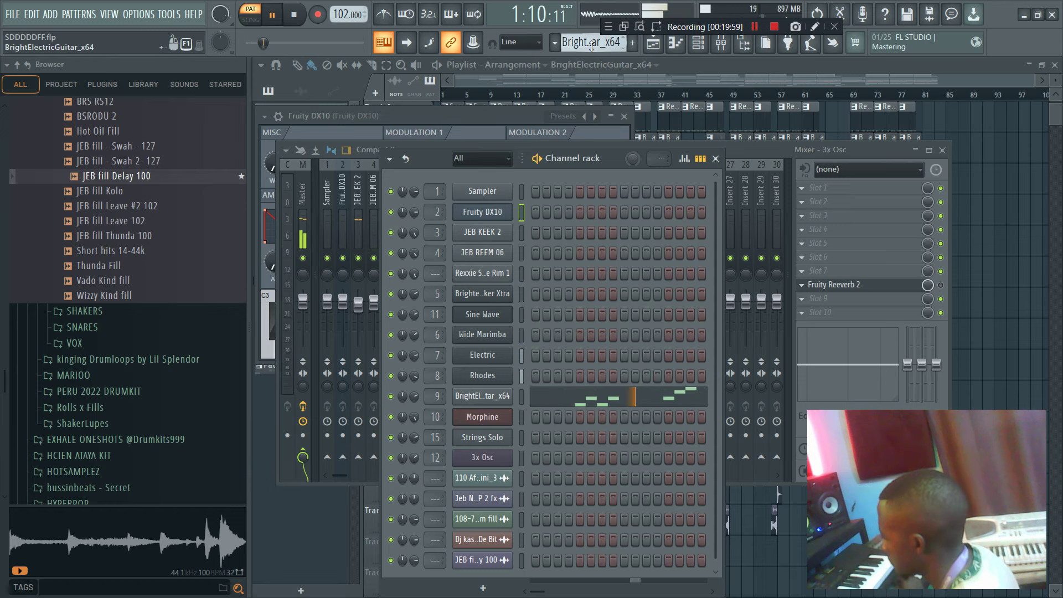
{"action": "scroll", "coordinate": [592, 44], "scroll_direction": "down", "scroll_amount": 6}
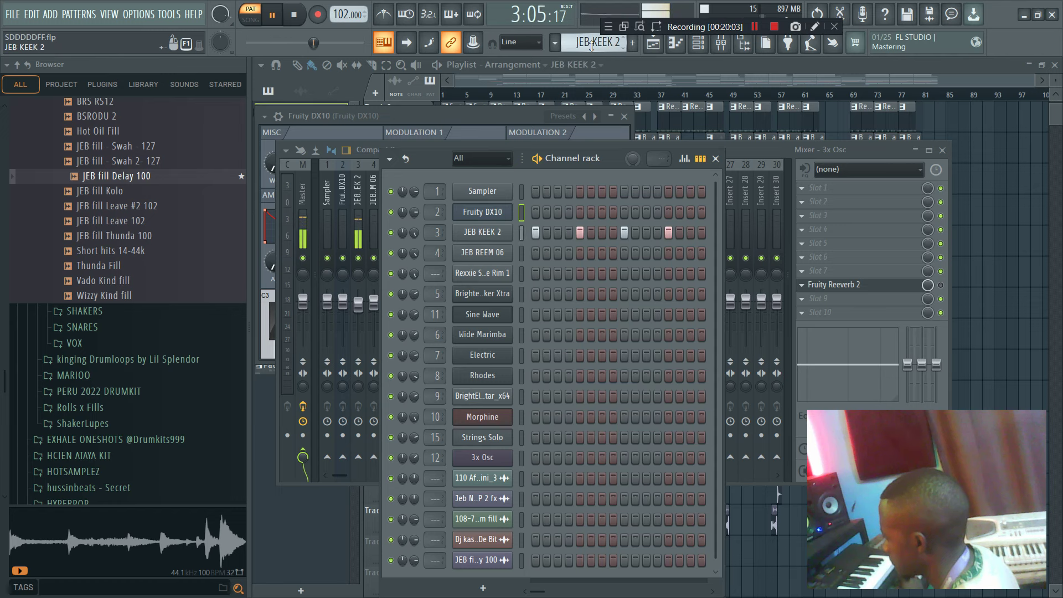
{"action": "scroll", "coordinate": [591, 44], "scroll_direction": "down", "scroll_amount": 6}
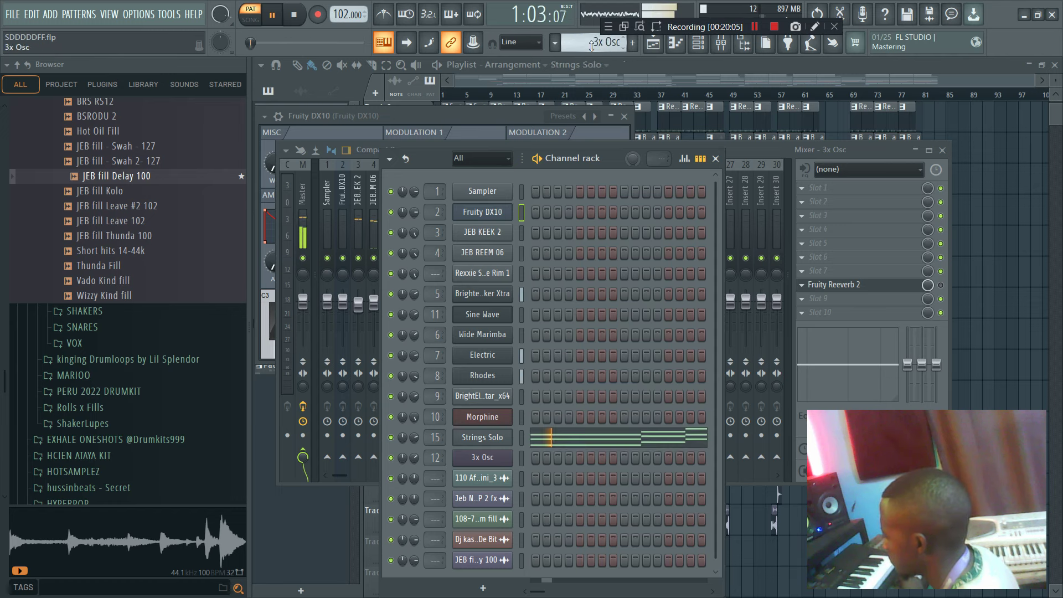
{"action": "scroll", "coordinate": [592, 47], "scroll_direction": "up", "scroll_amount": 1}
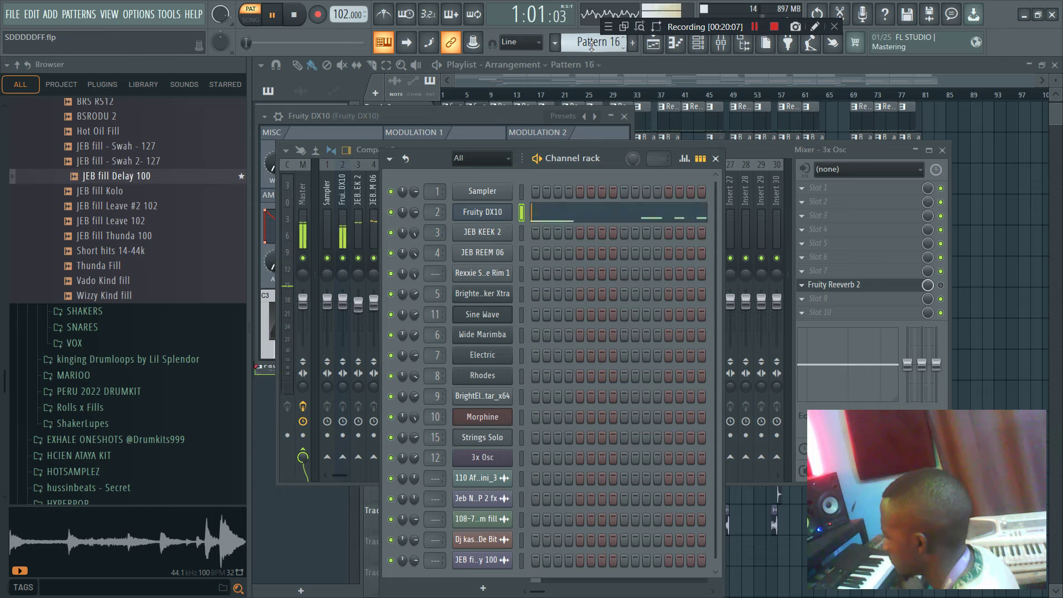
- Insert Fruity Blood Overdrive on the Fruity DX10 mixer track
{"action": "left_click", "coordinate": [767, 155]}
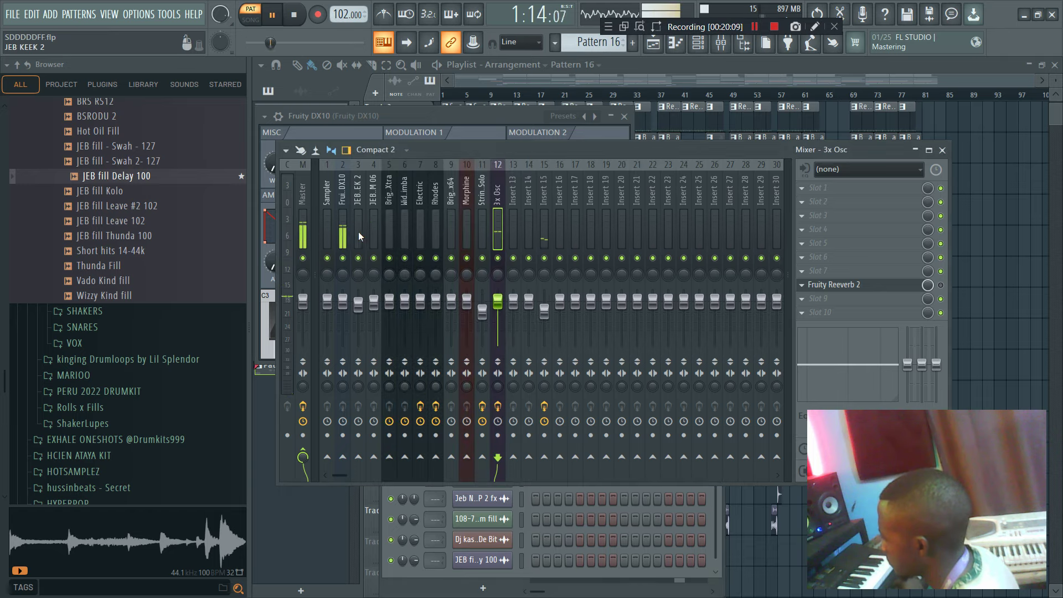
{"action": "left_click", "coordinate": [348, 248]}
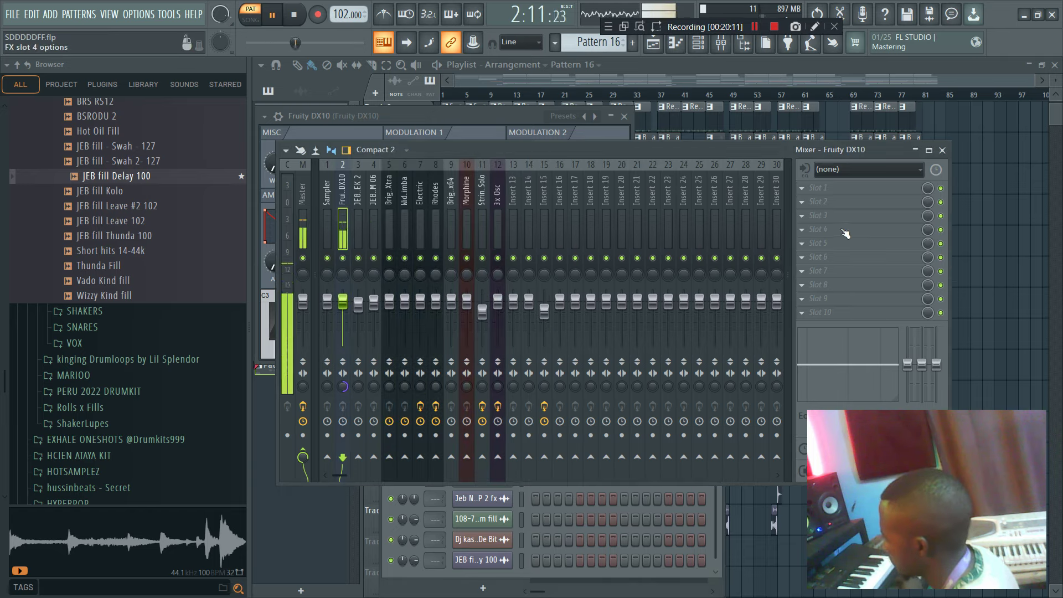
{"action": "left_click", "coordinate": [793, 259]}
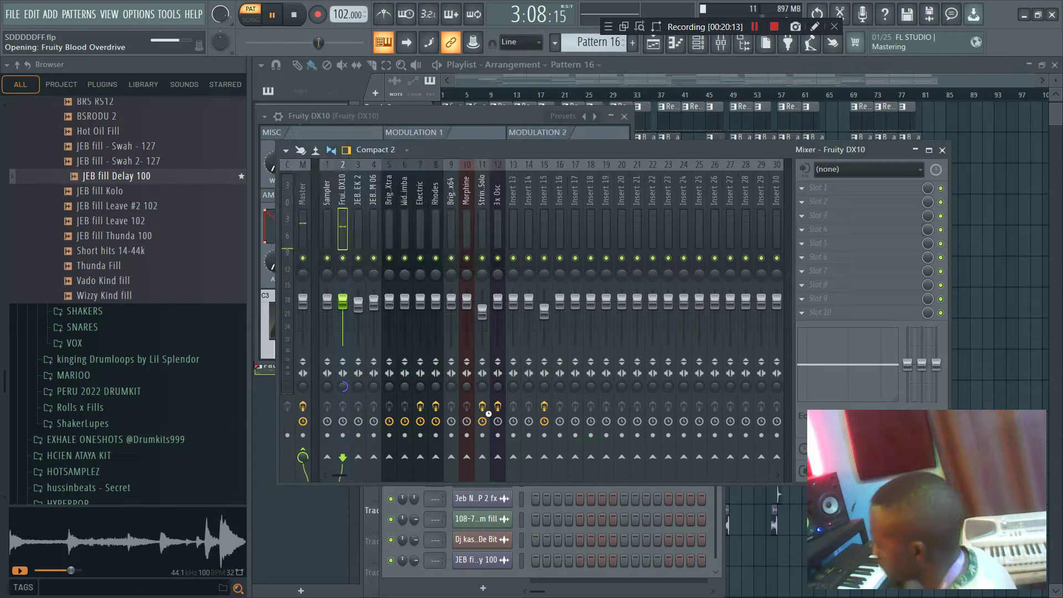
{"action": "left_click", "coordinate": [56, 558]}
- Play the song from bar 31 and solo the 3x Osc channel
{"action": "left_click", "coordinate": [667, 94]}
{"action": "left_click", "coordinate": [624, 96]}
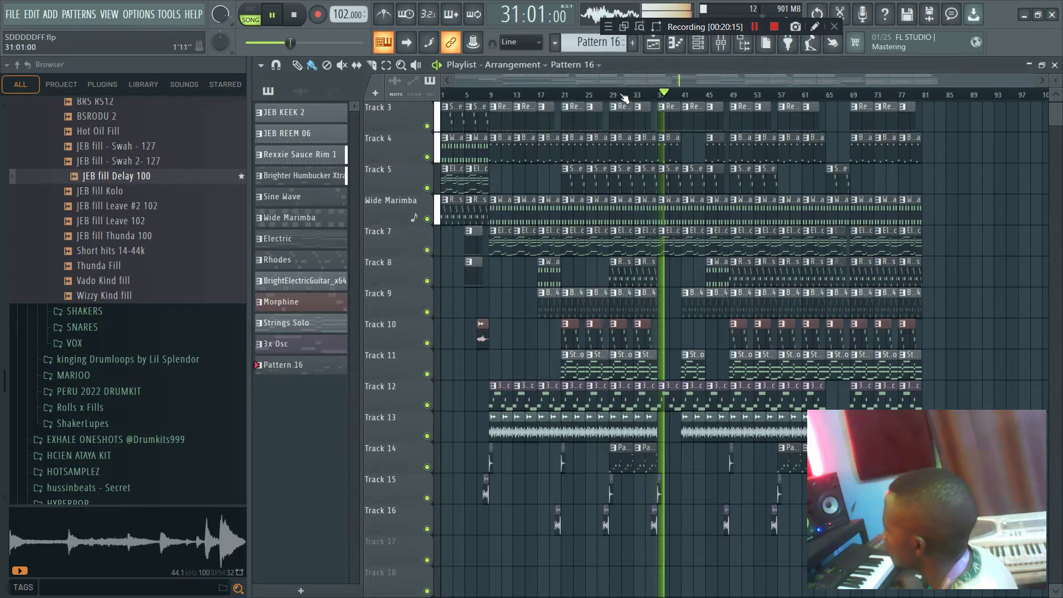
{"action": "left_click", "coordinate": [698, 42]}
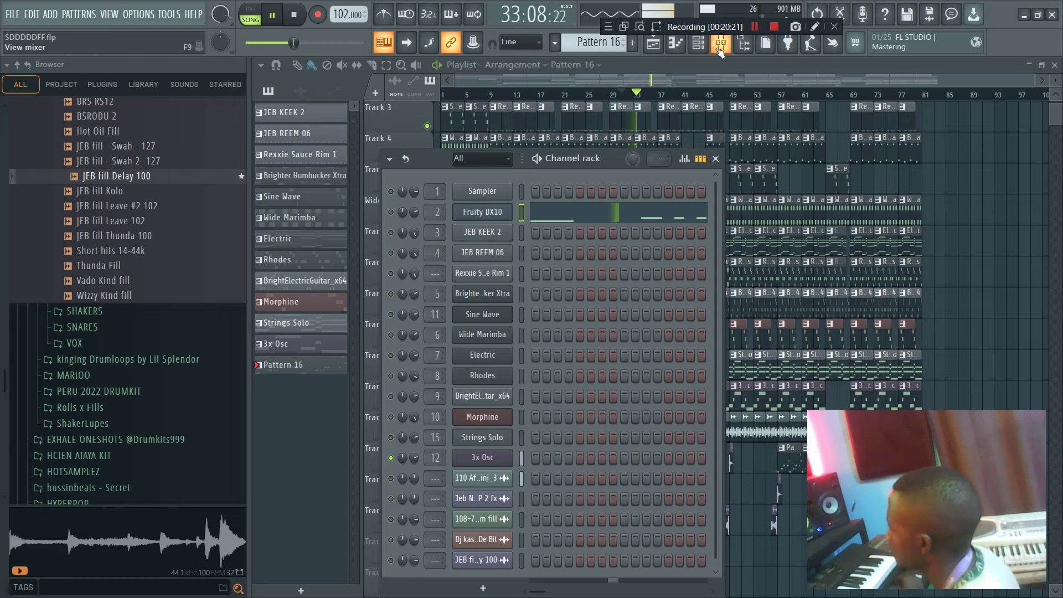
- Insert Fruity Parametric EQ 2 on the 3x Osc mixer track
{"action": "left_click", "coordinate": [720, 44]}
{"action": "left_click", "coordinate": [499, 213]}
{"action": "left_click", "coordinate": [838, 263]}
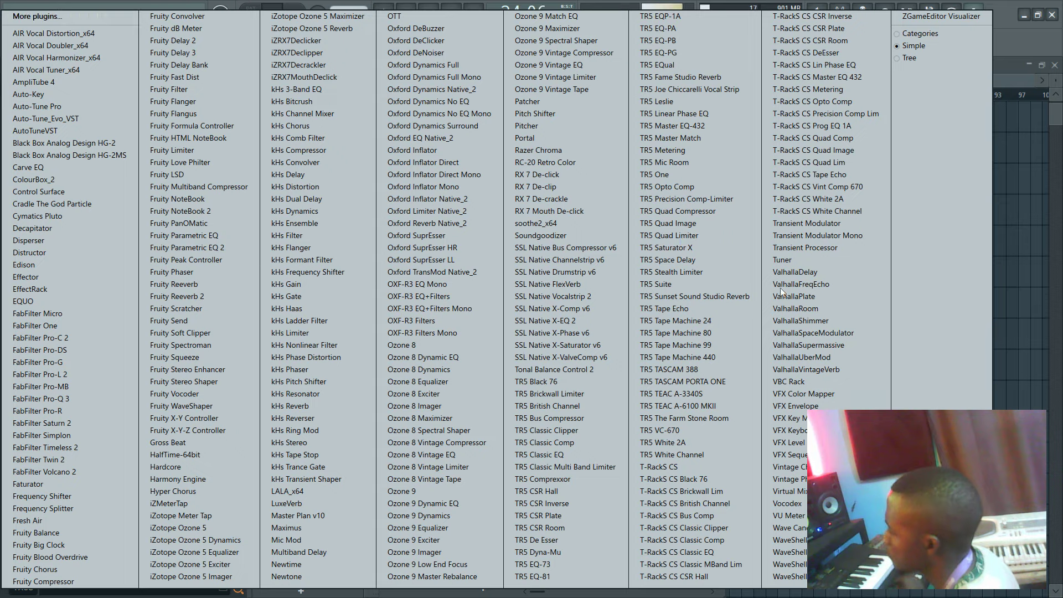
{"action": "left_click", "coordinate": [221, 247]}
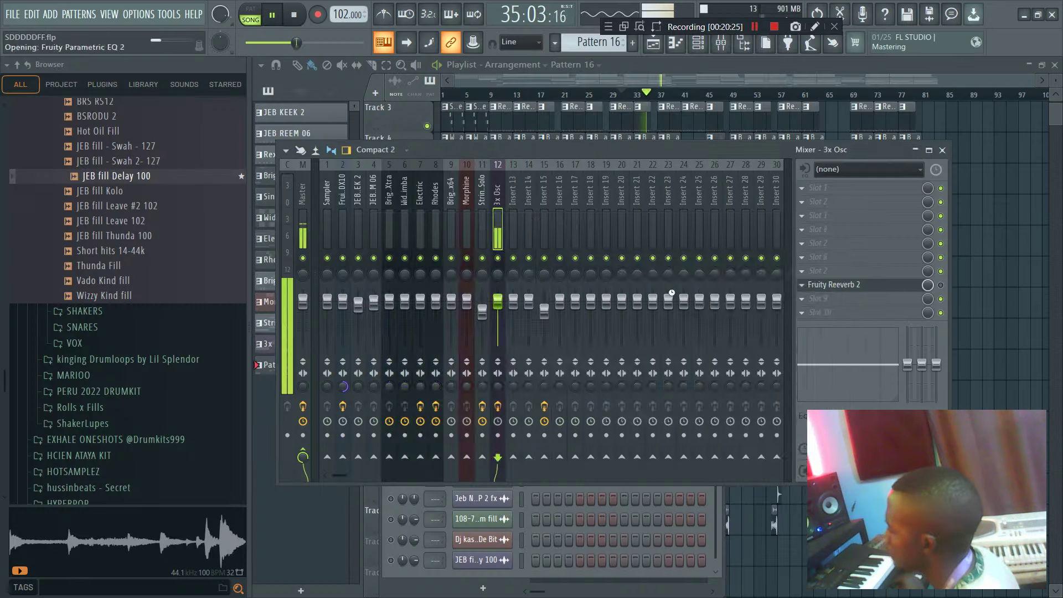
- Delete Fruity Reeverb 2 from the 3x Osc mixer track and lower the track's volume to 86%
{"action": "left_click_drag", "start_coordinate": [665, 422], "coordinate": [599, 422]}
{"action": "left_click", "coordinate": [853, 146]}
{"action": "left_click", "coordinate": [802, 284]}
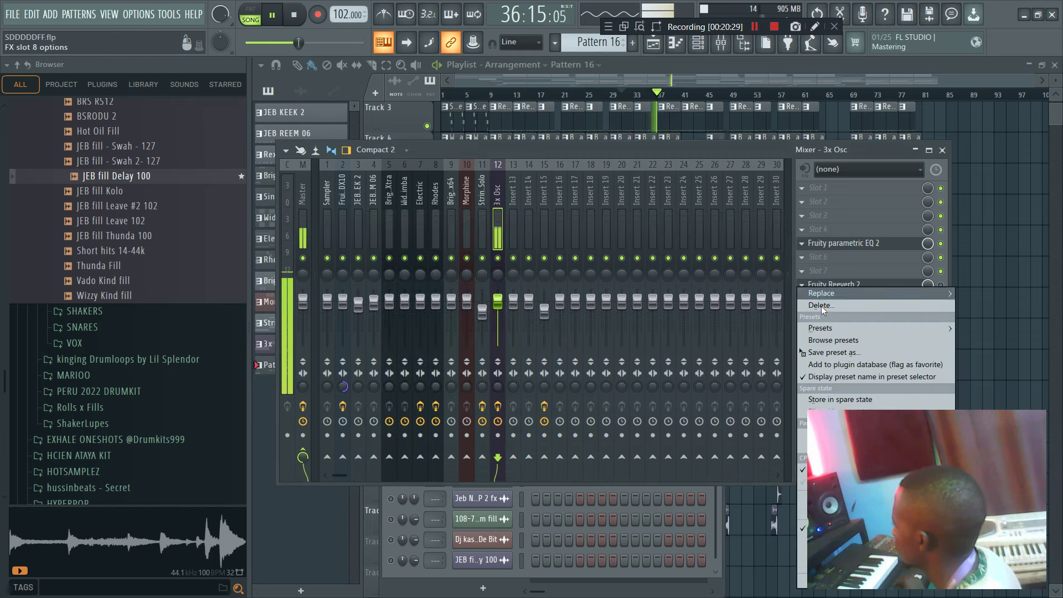
{"action": "left_click", "coordinate": [819, 305]}
{"action": "left_click", "coordinate": [585, 355]}
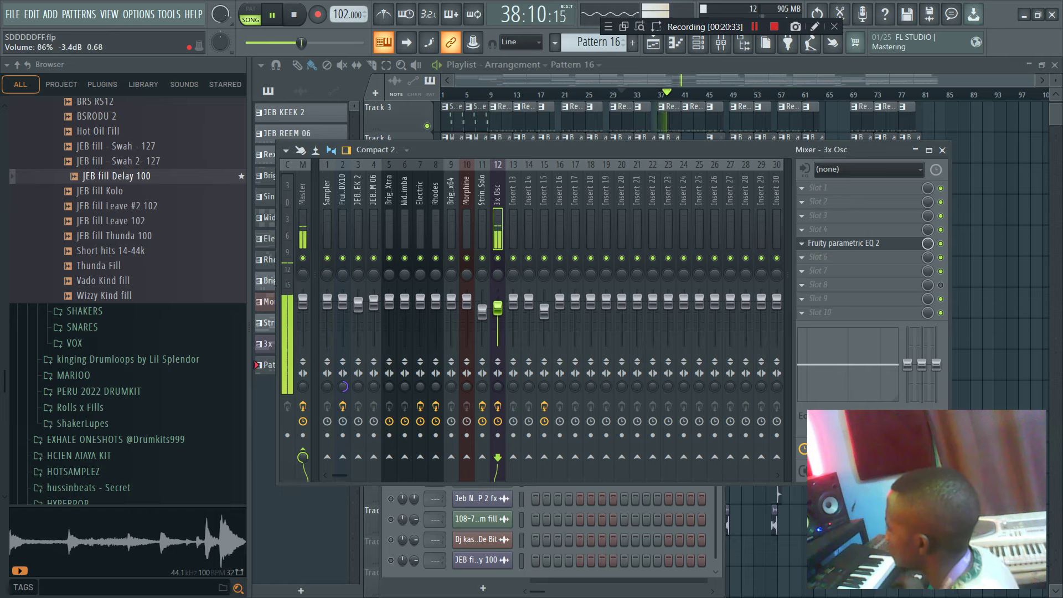
- Unsolo the 3x Osc channel so that all channels play in the song
{"action": "left_click", "coordinate": [818, 275]}
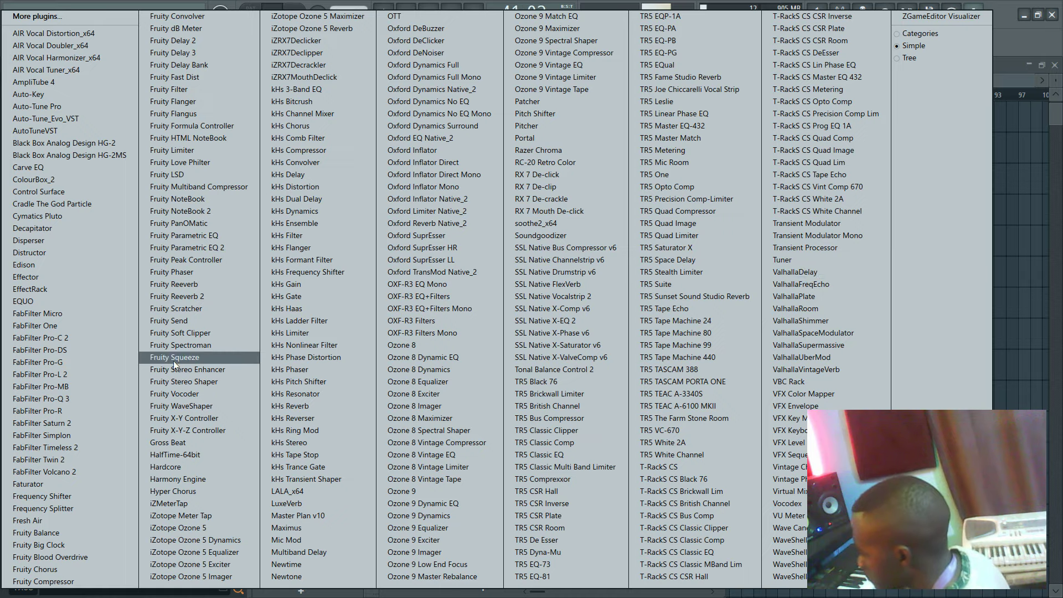
{"action": "left_click", "coordinate": [996, 86]}
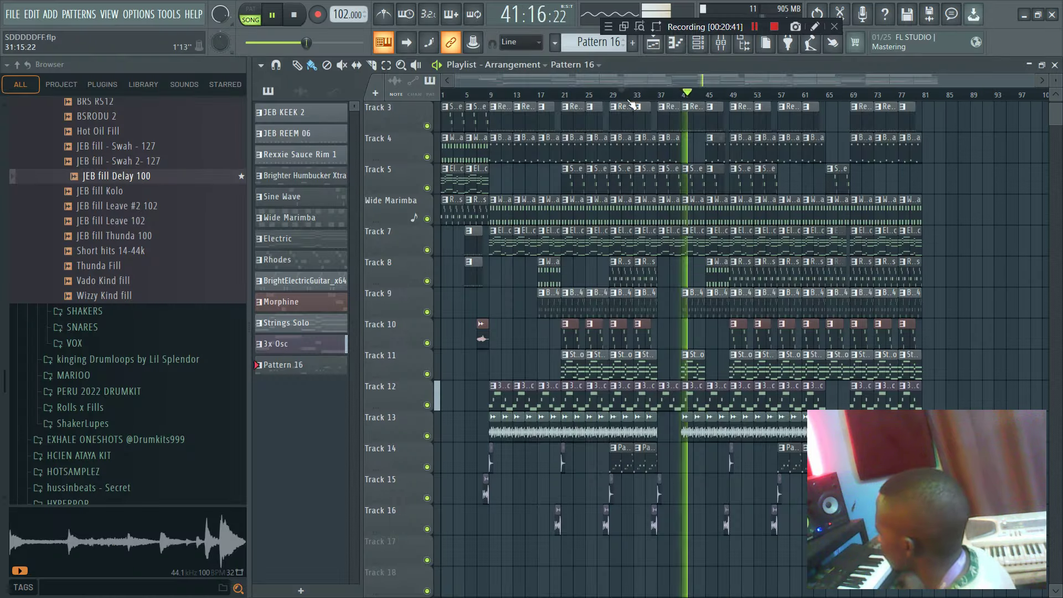
{"action": "left_click", "coordinate": [699, 42]}
{"action": "right_click", "coordinate": [391, 212]}
{"action": "right_click", "coordinate": [391, 212]}
{"action": "left_click", "coordinate": [699, 43]}
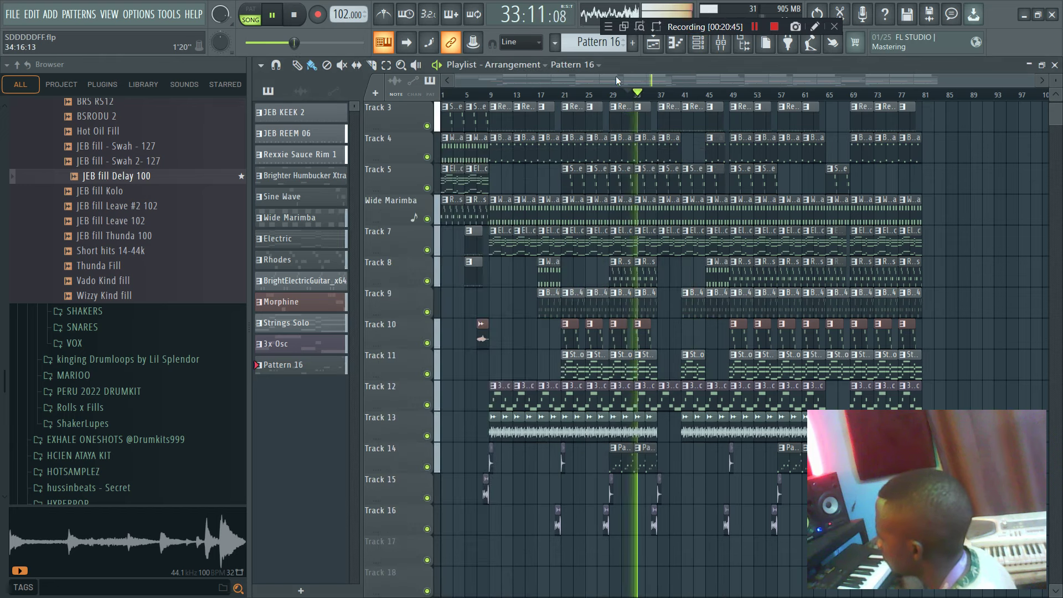
- Solo the Rhodes and Electric mixer tracks and lower both volumes, setting Electric to 96%
{"action": "left_click", "coordinate": [721, 42]}
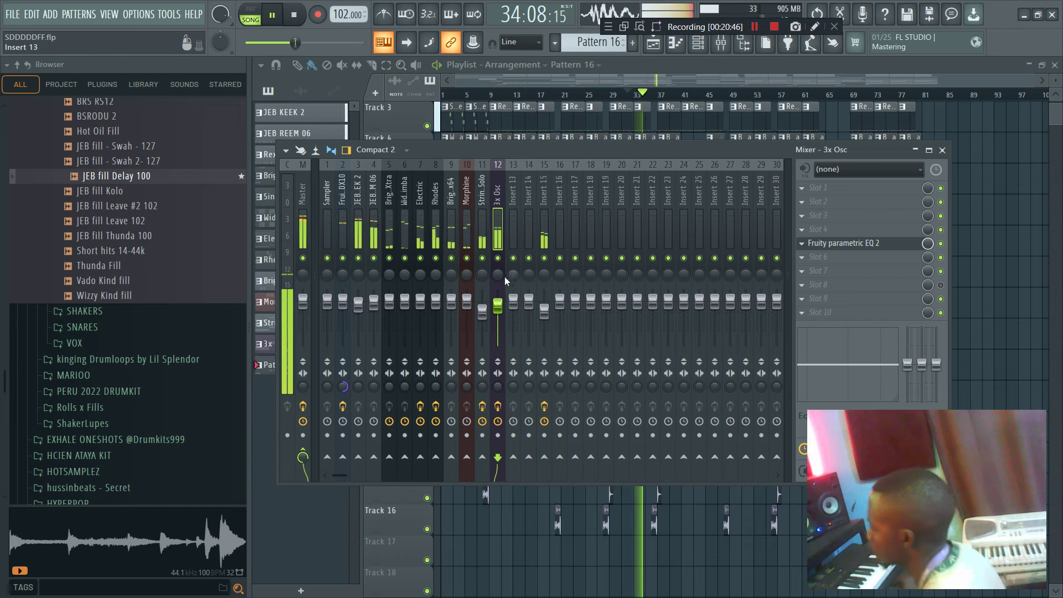
{"action": "left_click", "coordinate": [435, 276]}
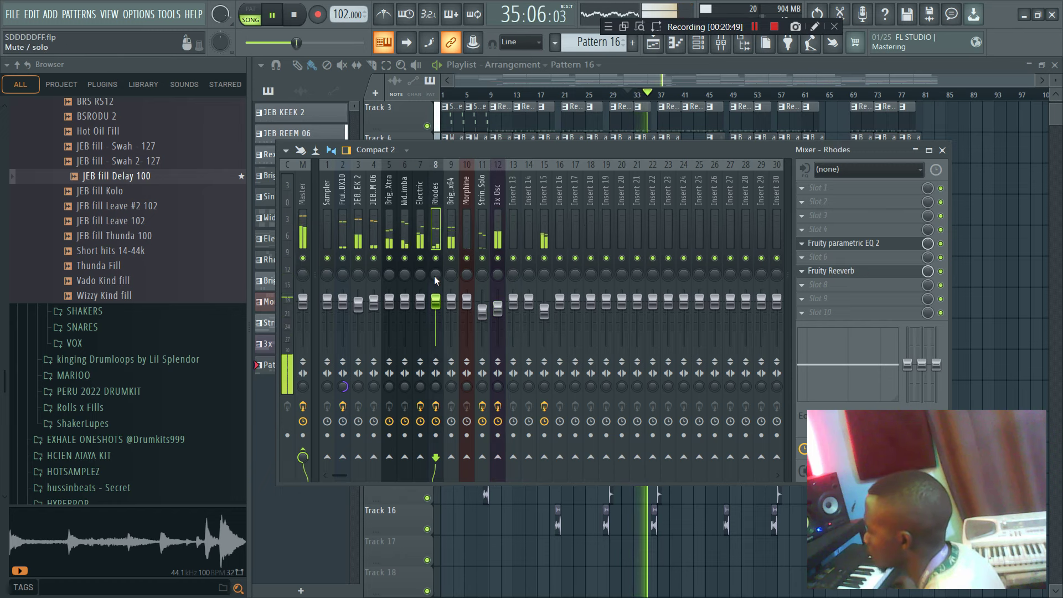
{"action": "right_click", "coordinate": [436, 258]}
{"action": "left_click_drag", "start_coordinate": [437, 299], "coordinate": [421, 303]}
{"action": "left_click", "coordinate": [420, 259]}
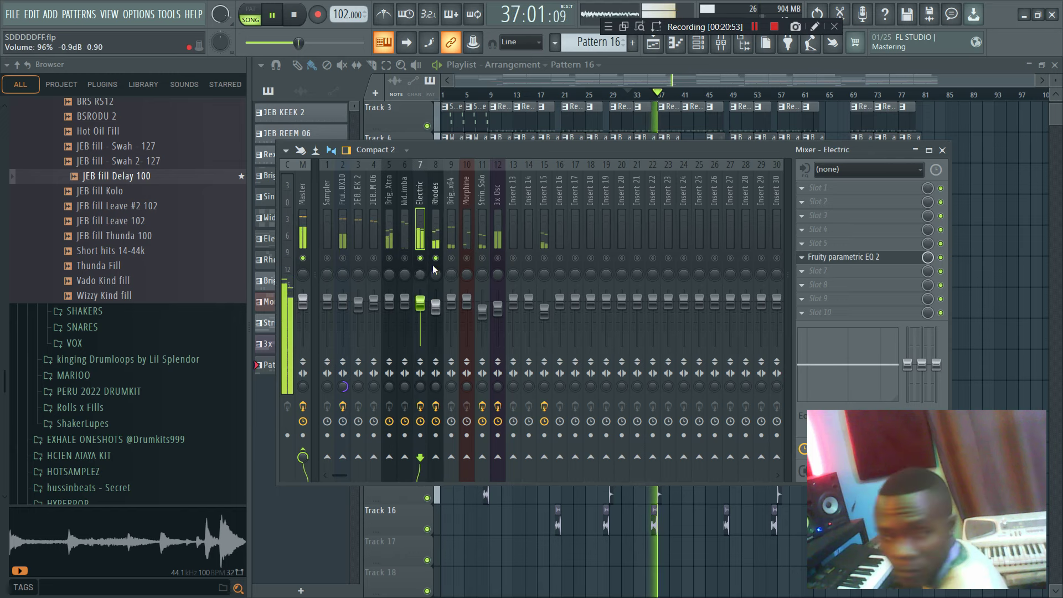
- Stop playback and unsolo the Electric and Rhodes mixer tracks
{"action": "key", "text": "space"}
{"action": "left_click", "coordinate": [360, 224]}
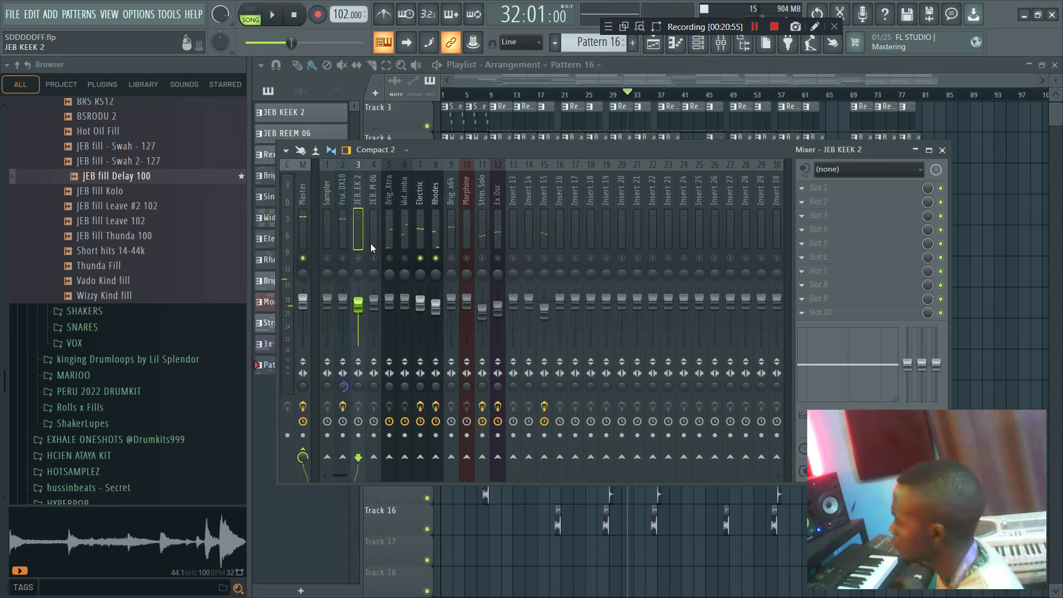
{"action": "right_click", "coordinate": [375, 258]}
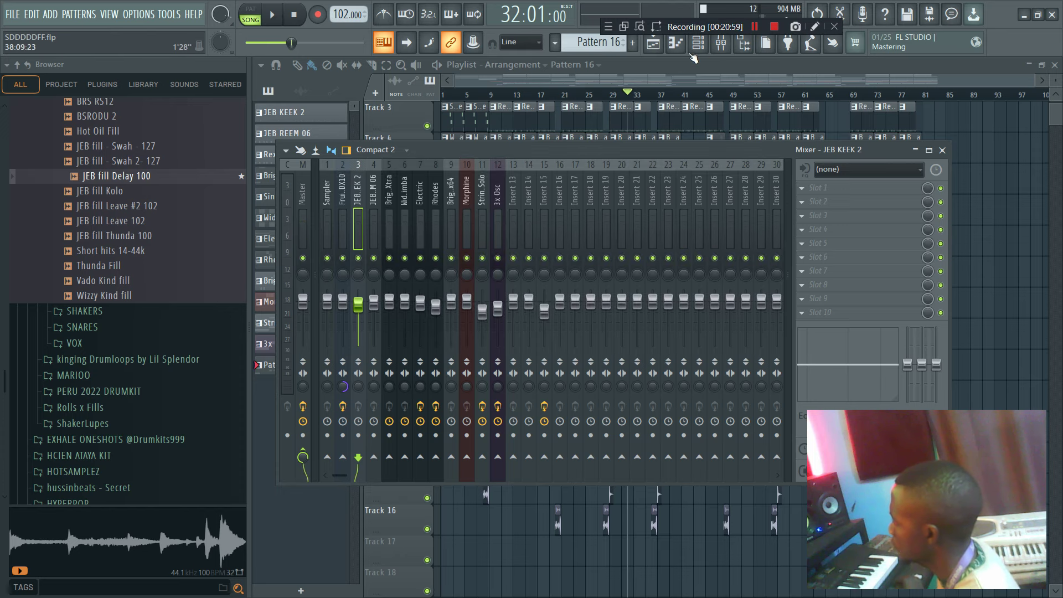
- Switch playback to pattern mode and audition the patterns, ending on the Electric pattern
{"action": "left_click", "coordinate": [698, 43]}
{"action": "key", "text": "space"}
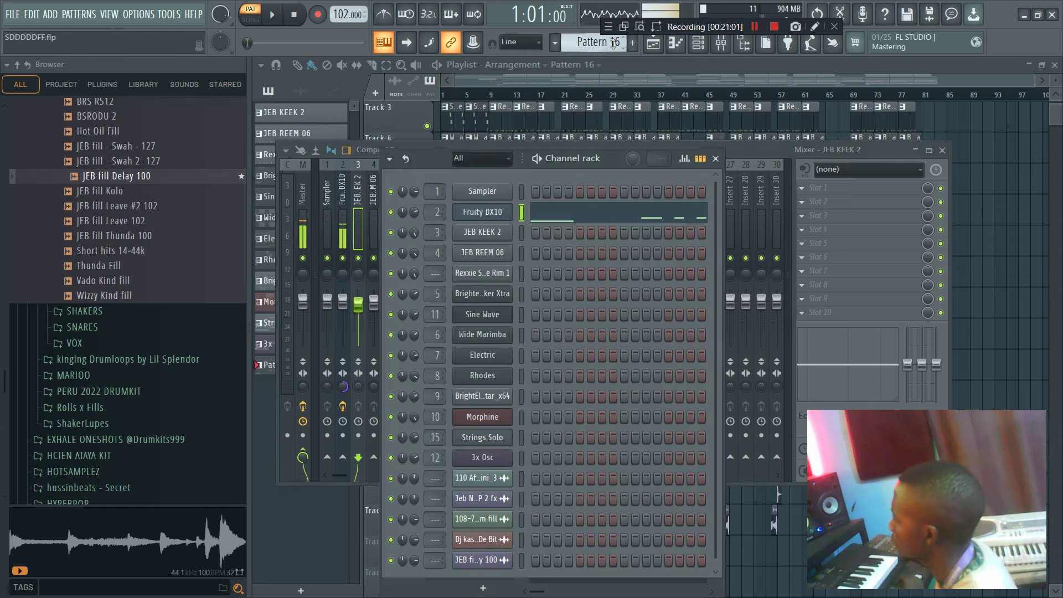
{"action": "scroll", "coordinate": [615, 44], "scroll_direction": "down", "scroll_amount": 2}
{"action": "scroll", "coordinate": [612, 44], "scroll_direction": "down", "scroll_amount": 4}
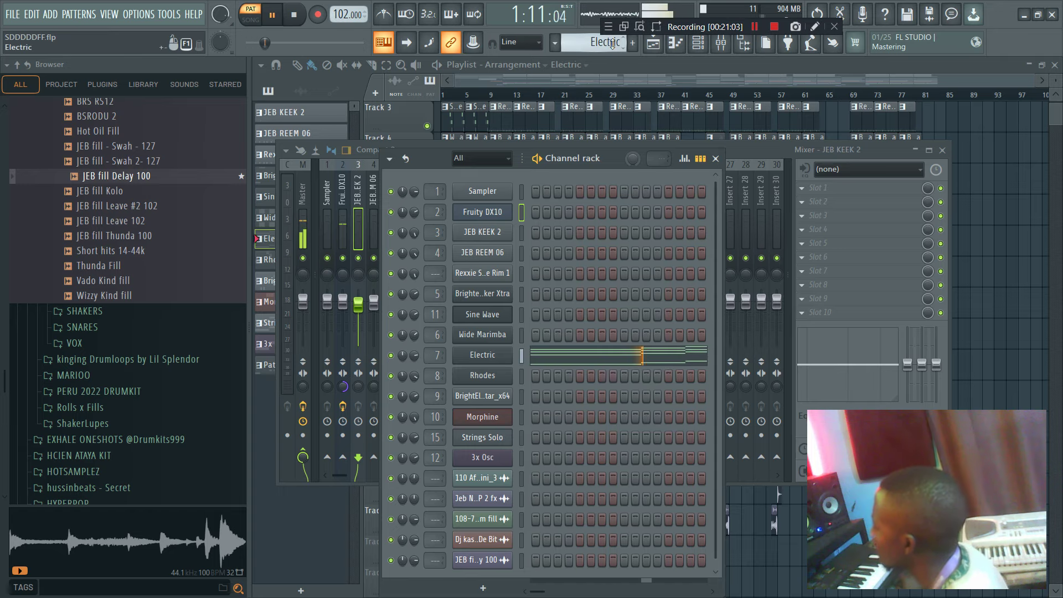
- Insert Fruity Stereo Shaper on the Electric mixer track above its EQ
{"action": "left_click", "coordinate": [749, 152]}
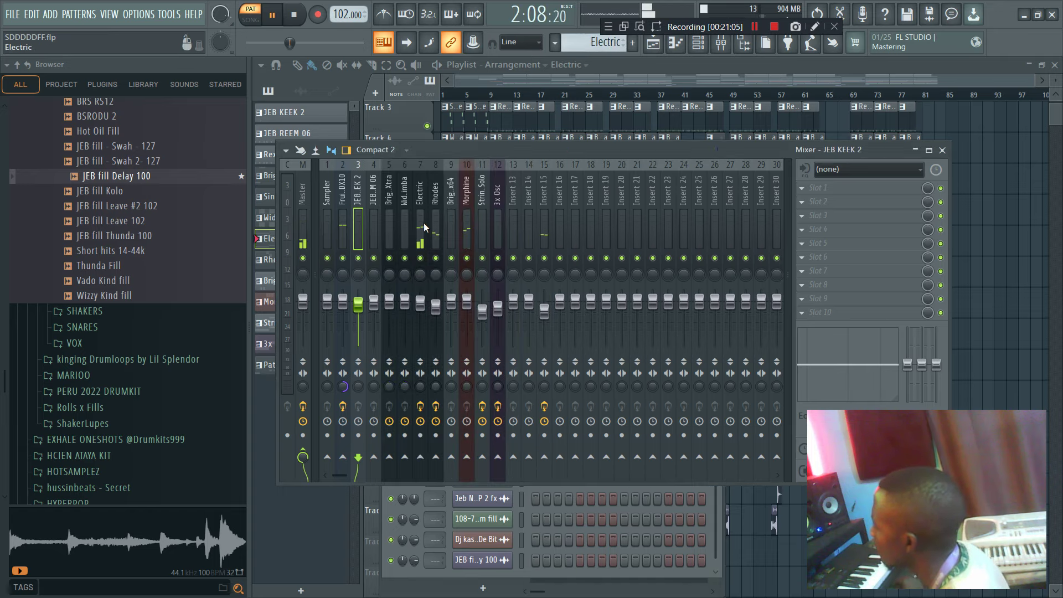
{"action": "left_click", "coordinate": [426, 228]}
{"action": "left_click", "coordinate": [831, 221]}
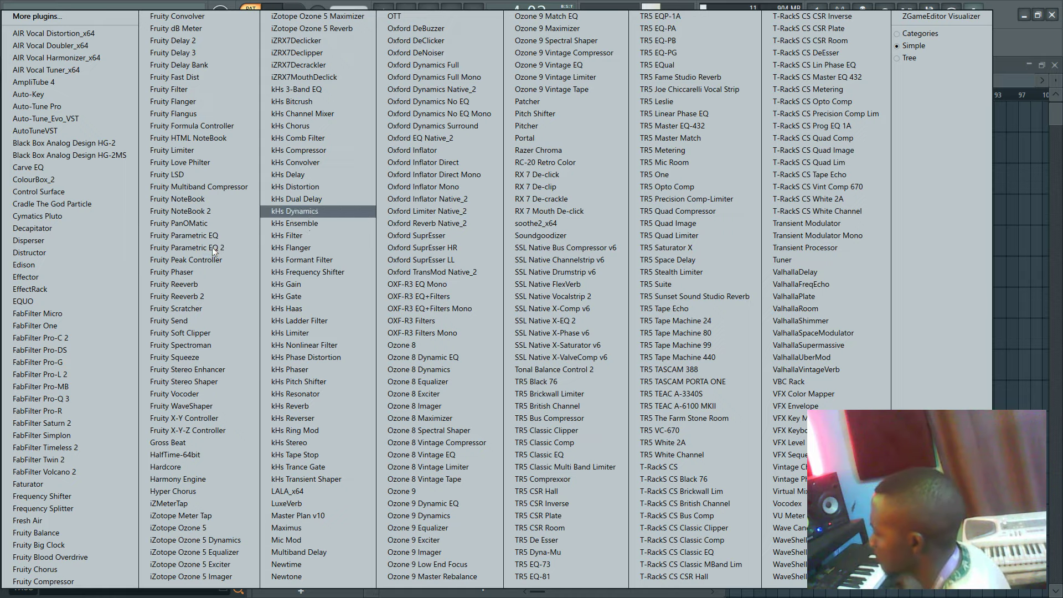
{"action": "left_click", "coordinate": [208, 381]}
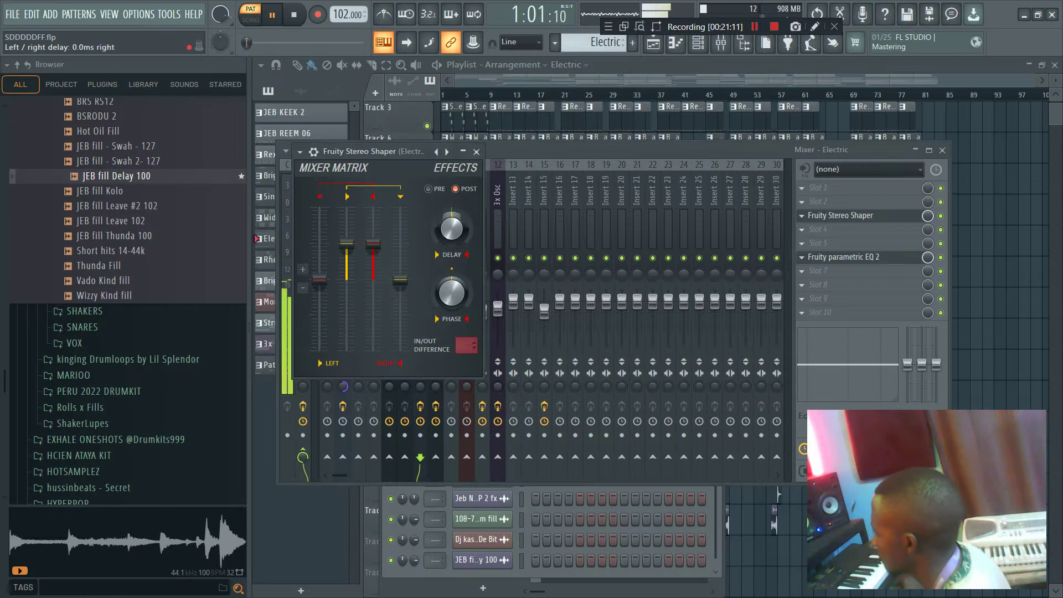
- Play the song from bar 16 and check the channel rack settings against the arrangement
{"action": "left_click", "coordinate": [536, 96]}
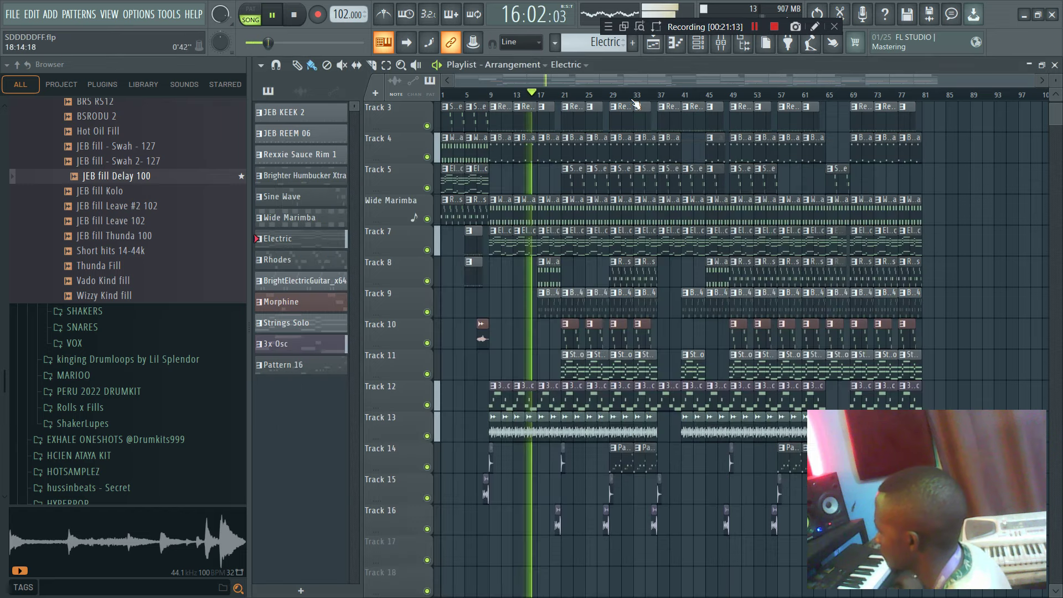
{"action": "left_click", "coordinate": [701, 45]}
{"action": "left_click", "coordinate": [699, 44]}
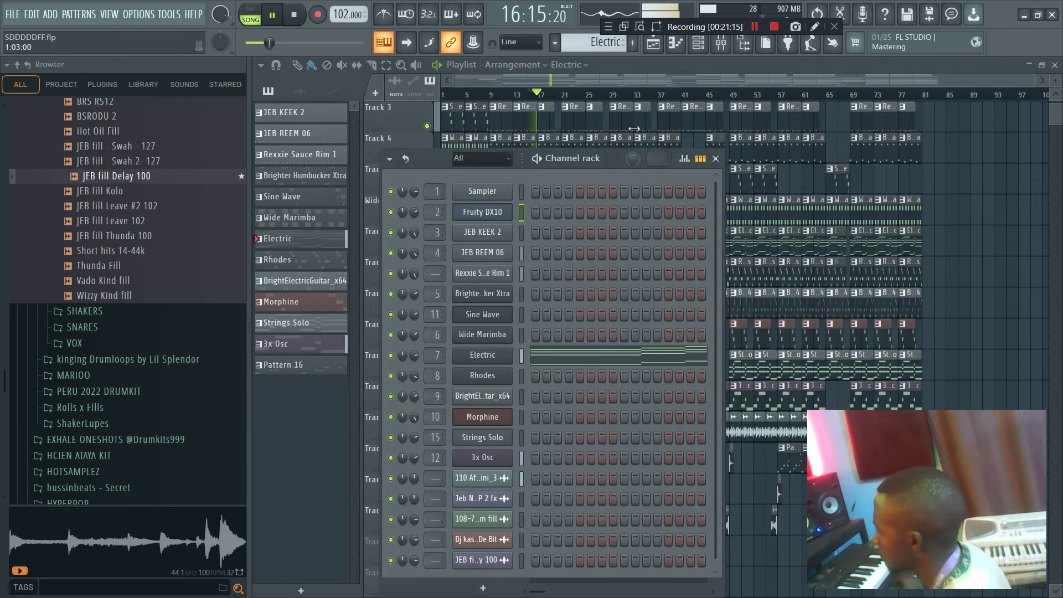
{"action": "left_click", "coordinate": [699, 47]}
{"action": "left_click", "coordinate": [701, 49]}
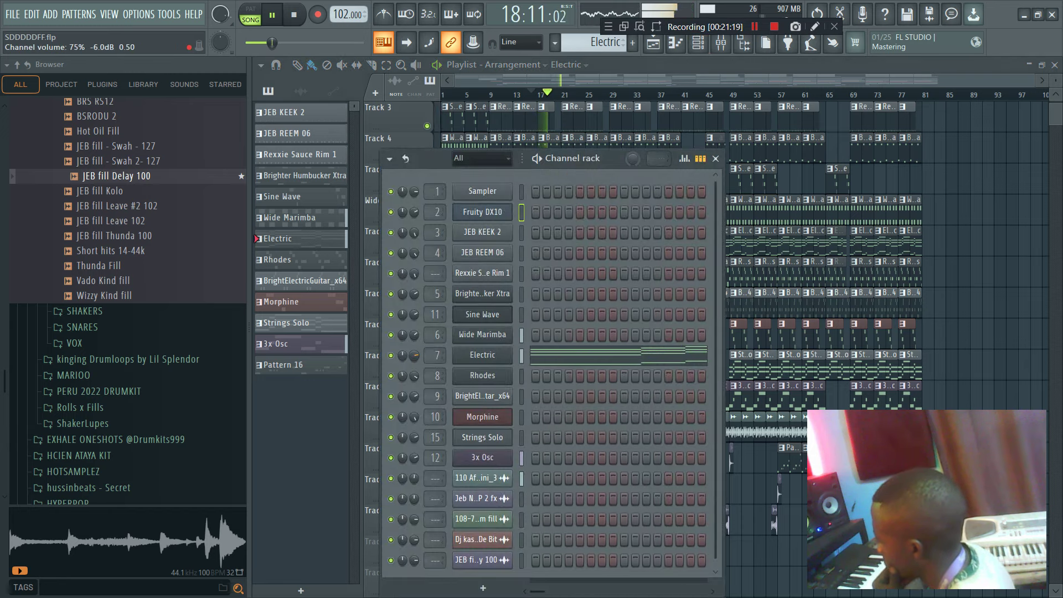
{"action": "left_click", "coordinate": [655, 46]}
{"action": "left_click", "coordinate": [699, 46]}
{"action": "left_click", "coordinate": [689, 52]}
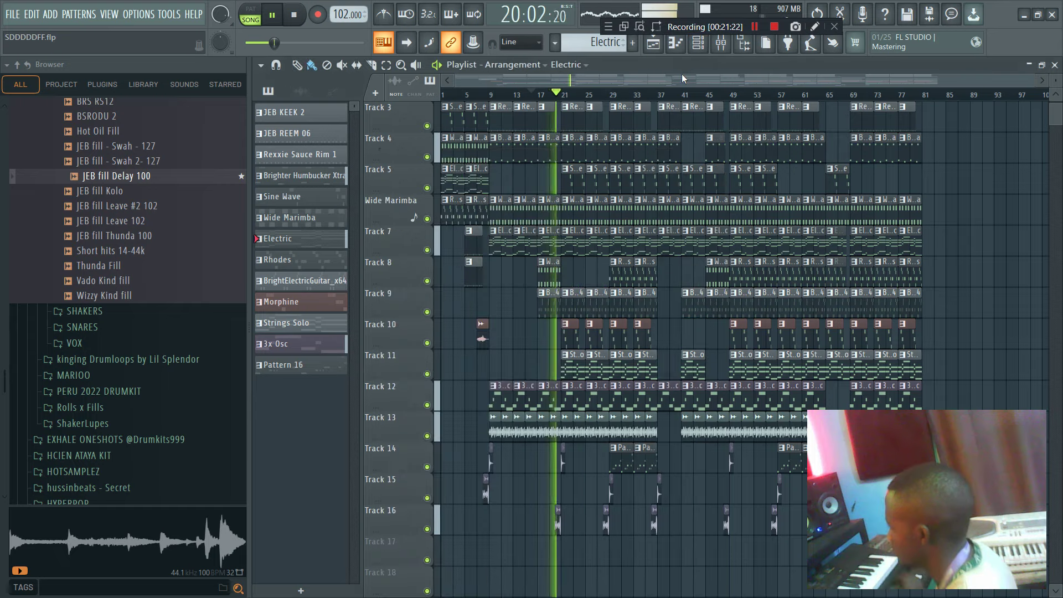
- Adjust the channel volume of the JEB fill Delay 100 sample slightly
{"action": "left_click", "coordinate": [698, 46]}
{"action": "scroll", "coordinate": [533, 365], "scroll_direction": "down", "scroll_amount": 1}
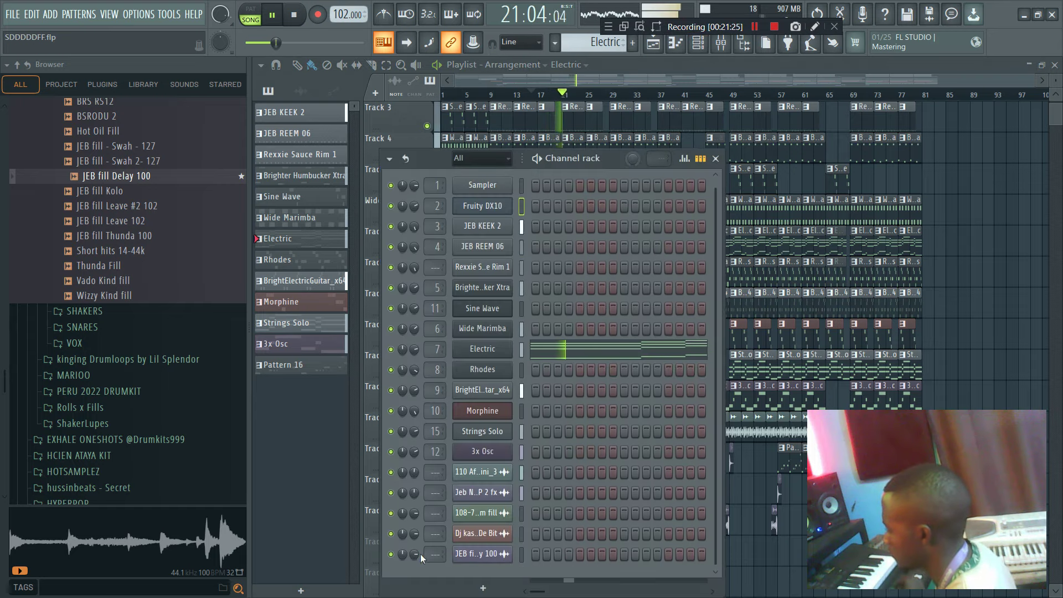
{"action": "left_click_drag", "start_coordinate": [414, 555], "coordinate": [415, 560]}
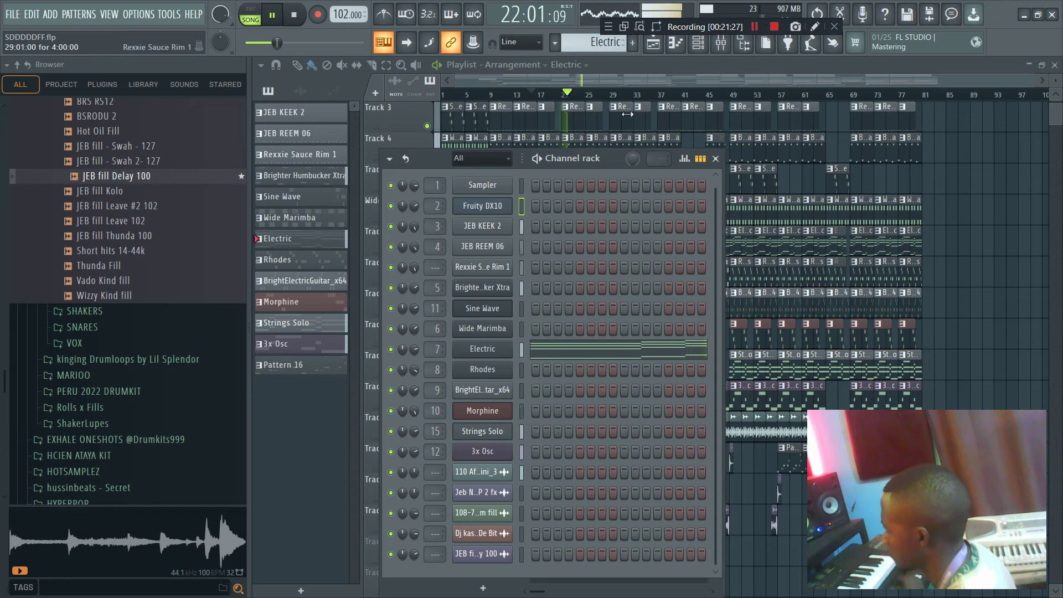
- Solo the Morphine channel, listen to it in the song, and stop playback
{"action": "left_click", "coordinate": [698, 43]}
{"action": "left_click", "coordinate": [699, 43]}
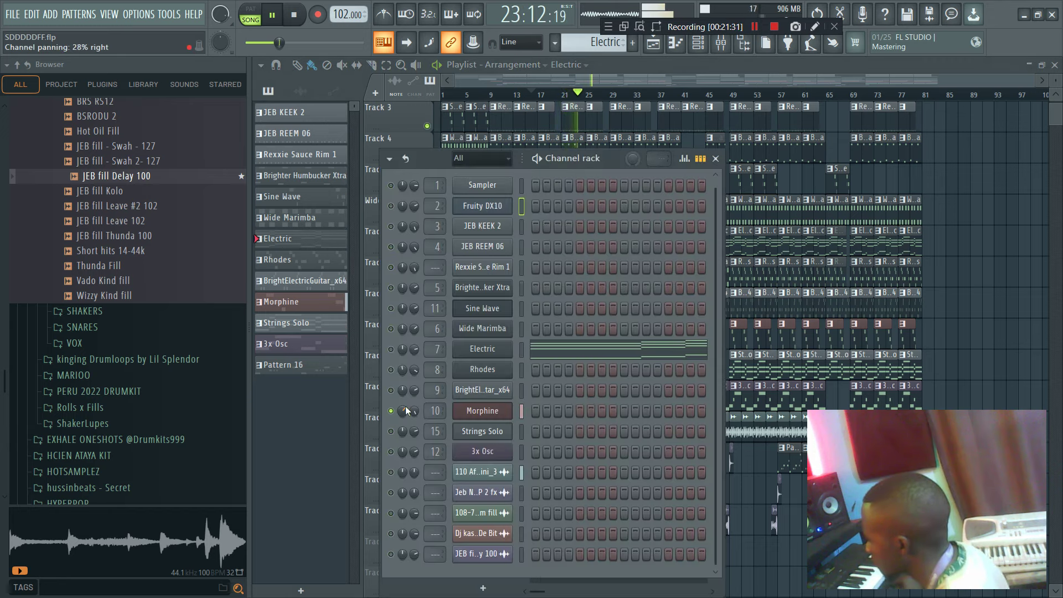
{"action": "left_click", "coordinate": [711, 48]}
{"action": "left_click", "coordinate": [722, 43]}
{"action": "key", "text": "space"}
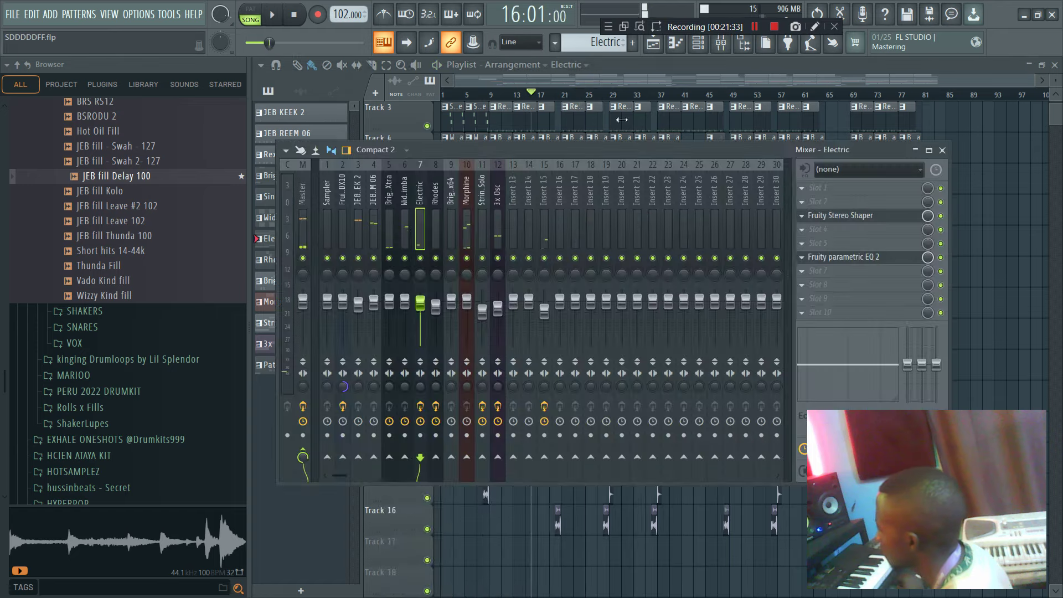
- Insert Fruity Parametric EQ 2 on the Morphine mixer track and shape band 1 into a low cut
{"action": "left_click", "coordinate": [467, 239]}
{"action": "left_click", "coordinate": [812, 244]}
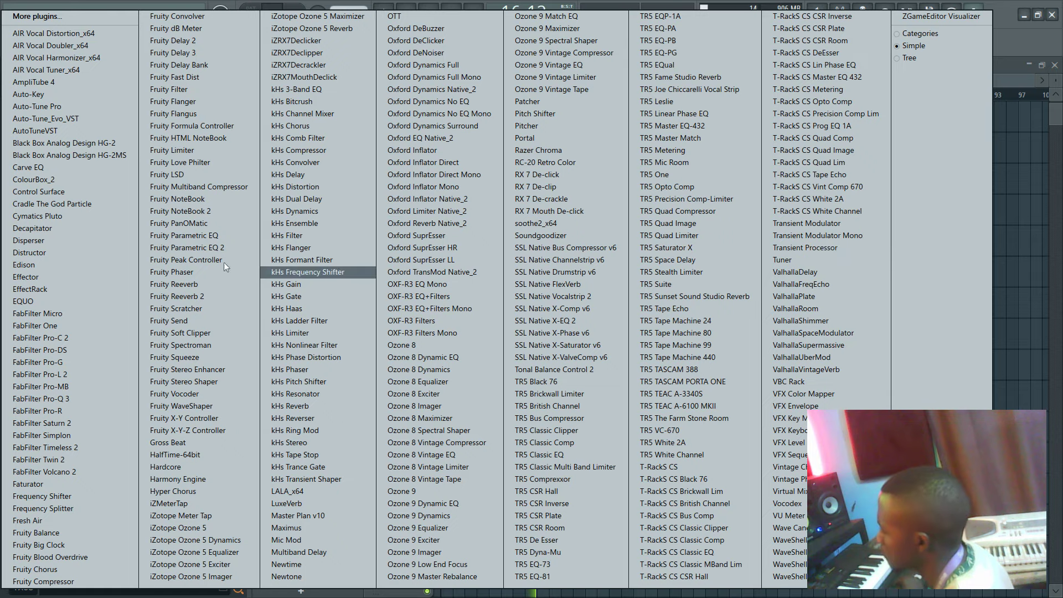
{"action": "left_click", "coordinate": [216, 248]}
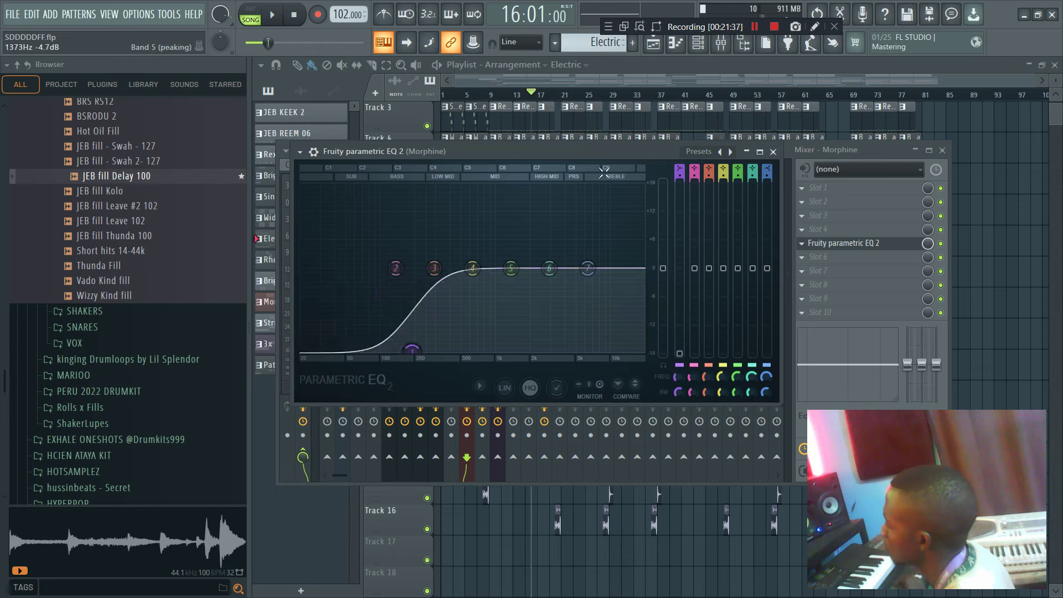
- Play the song from bar 25 and lower band 4 slightly in the Morphine track's EQ
{"action": "left_click", "coordinate": [592, 97]}
{"action": "key", "text": "space"}
{"action": "left_click", "coordinate": [720, 44]}
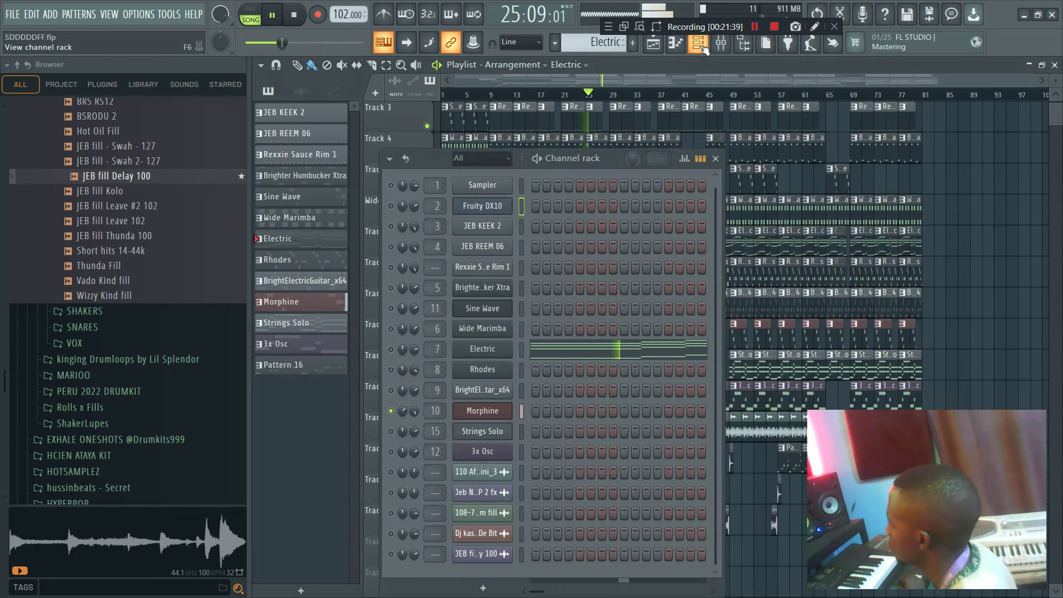
{"action": "left_click", "coordinate": [721, 48]}
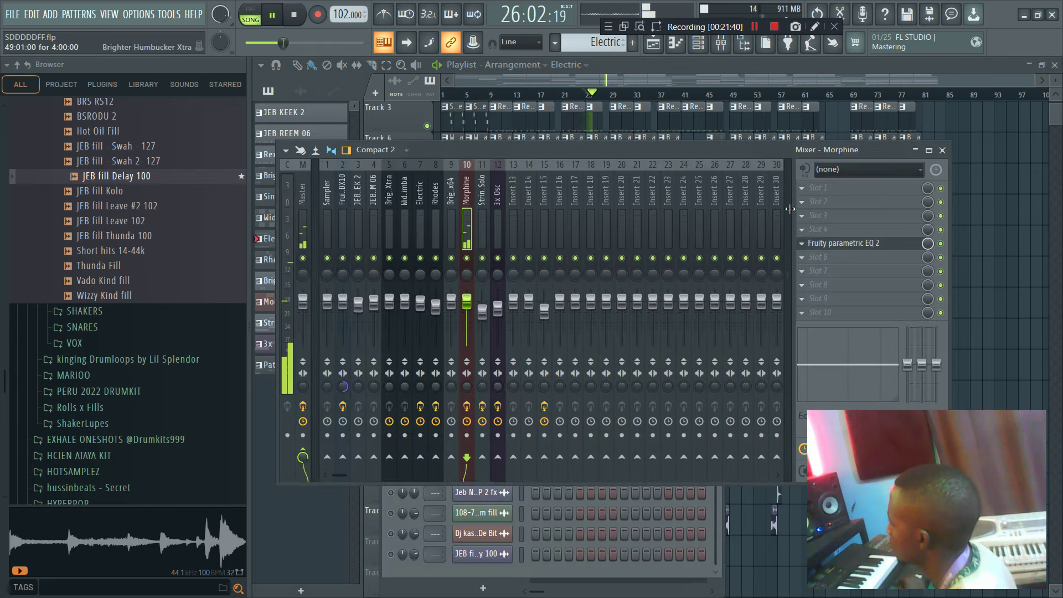
{"action": "left_click", "coordinate": [850, 246]}
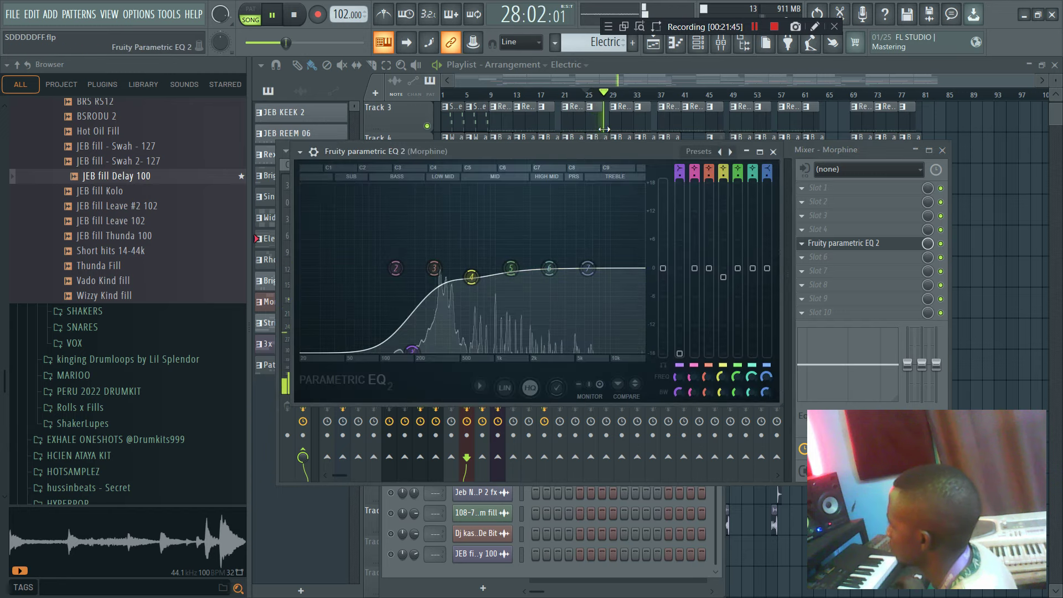
- Unsolo the Morphine channel while replaying the song from bar 23, and save the project
{"action": "left_click", "coordinate": [699, 48]}
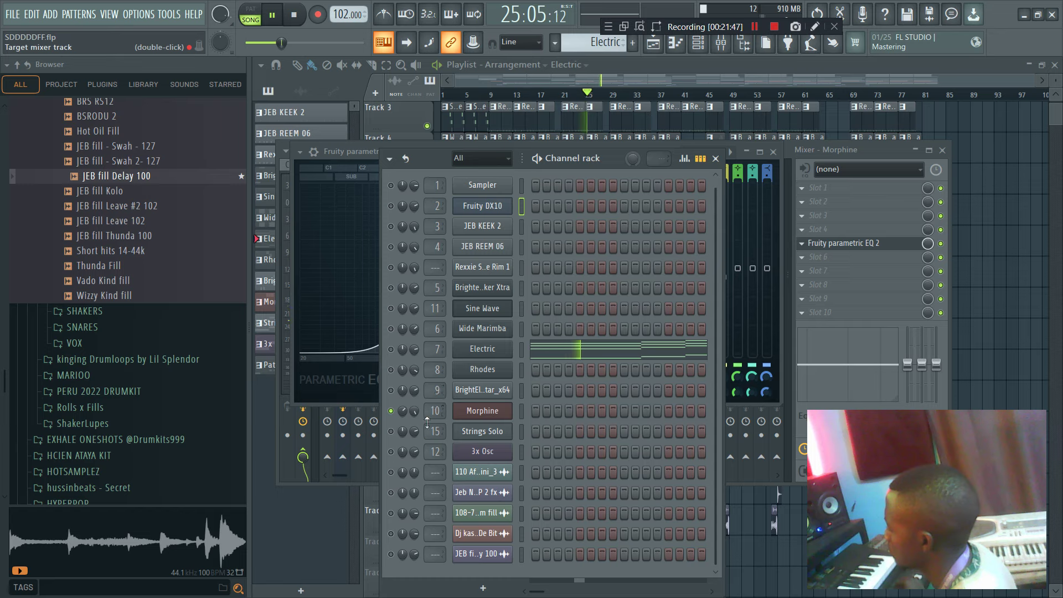
{"action": "left_click", "coordinate": [564, 110]}
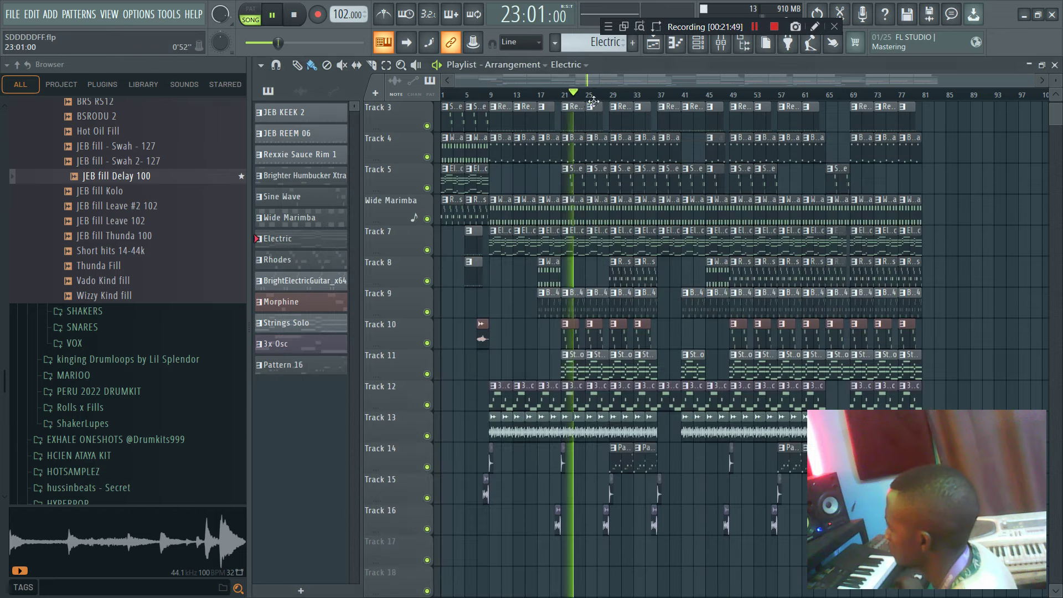
{"action": "left_click", "coordinate": [698, 51]}
{"action": "key", "text": "ctrl+s"}
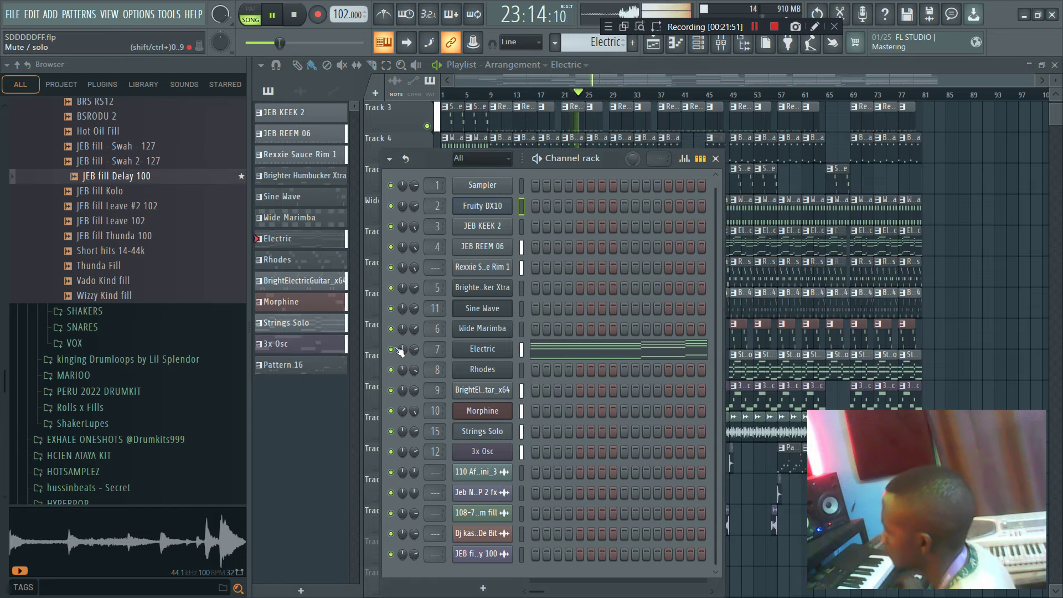
- Close the channel rack and play the full arrangement from the beginning with Track 1 in view
{"action": "left_click", "coordinate": [655, 75]}
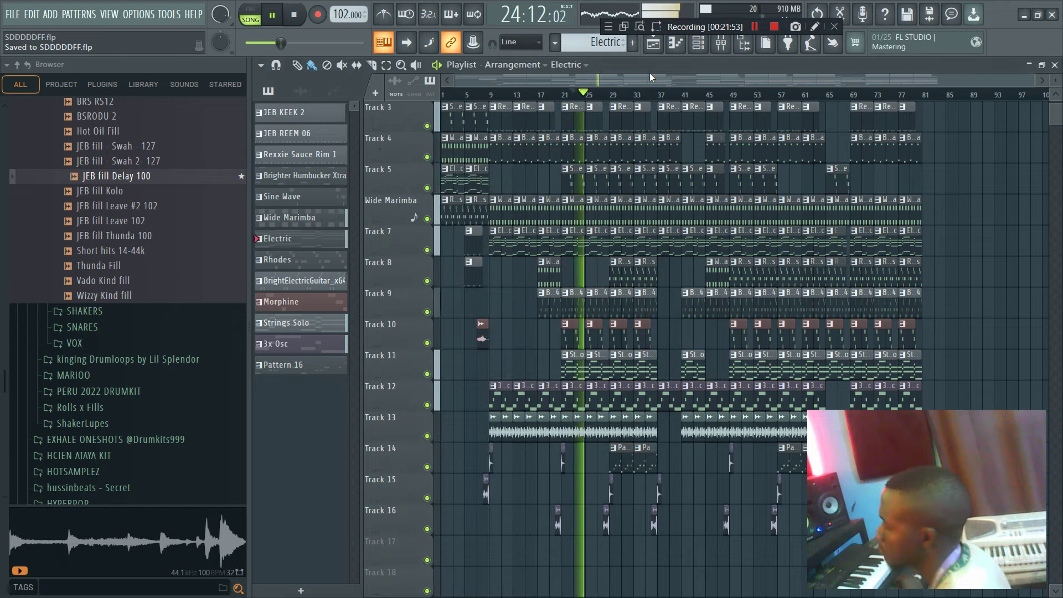
{"action": "left_click", "coordinate": [699, 44]}
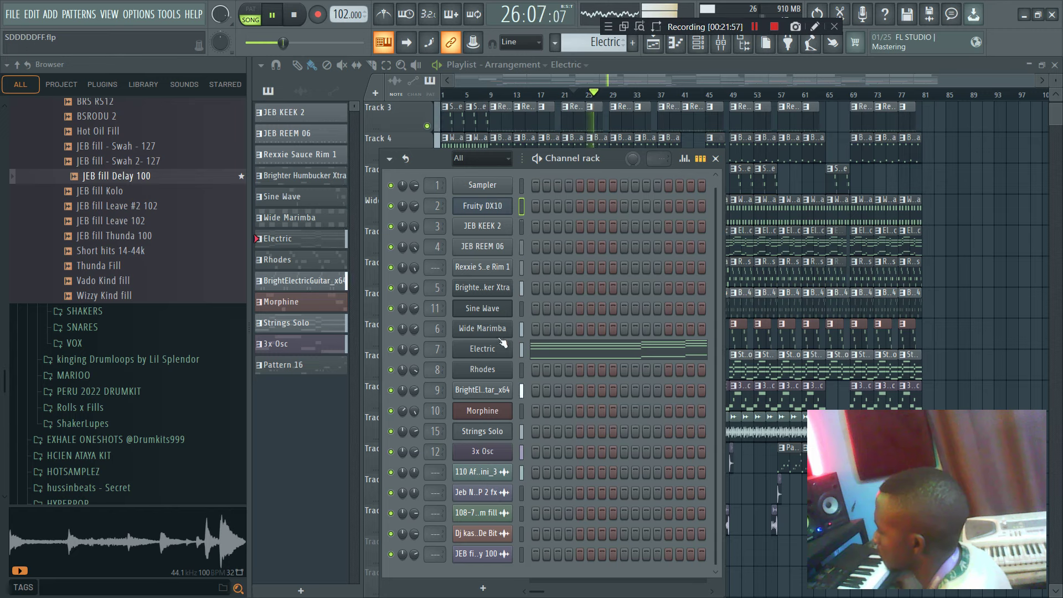
{"action": "left_click", "coordinate": [716, 159]}
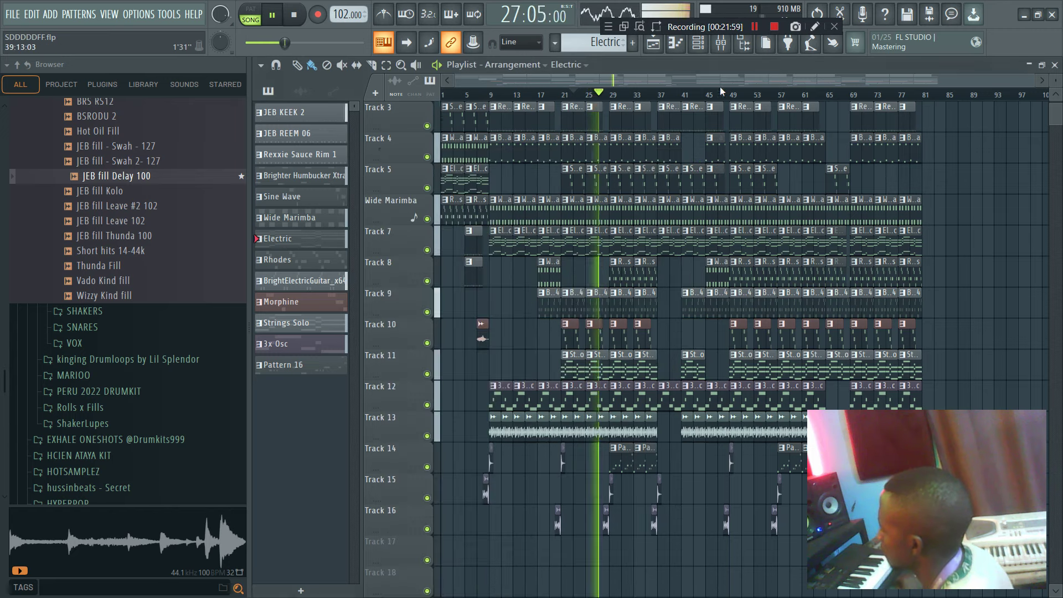
{"action": "left_click_drag", "start_coordinate": [1055, 121], "coordinate": [1055, 98]}
{"action": "key", "text": "space"}
{"action": "key", "text": "Home"}
{"action": "key", "text": "space"}
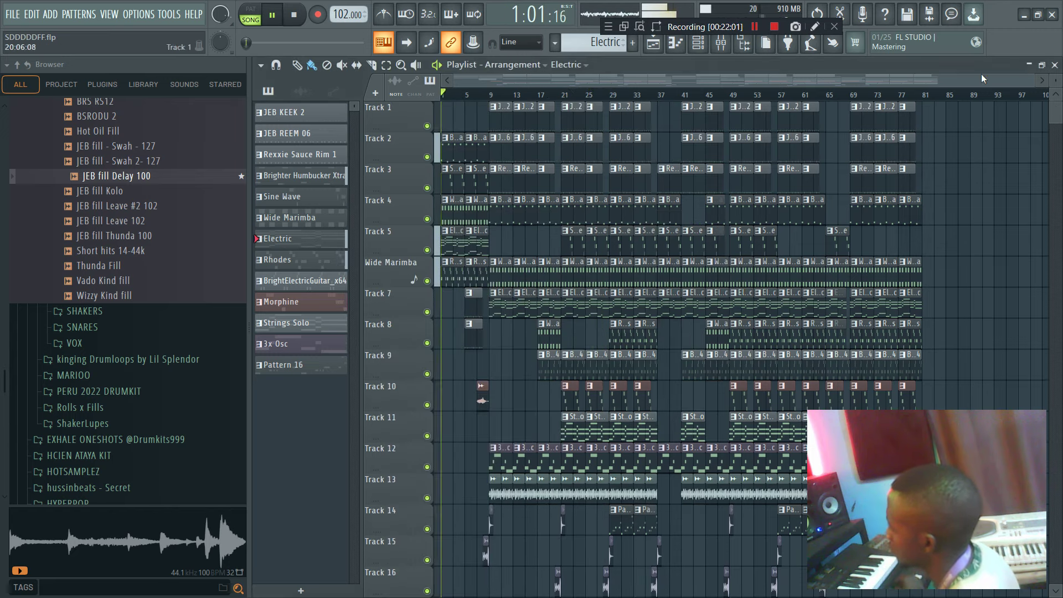
- Solo Track 4, select its Wide Marimba pattern and replay the soloed part from the start of the song
{"action": "left_click_drag", "start_coordinate": [1033, 78], "coordinate": [583, 78]}
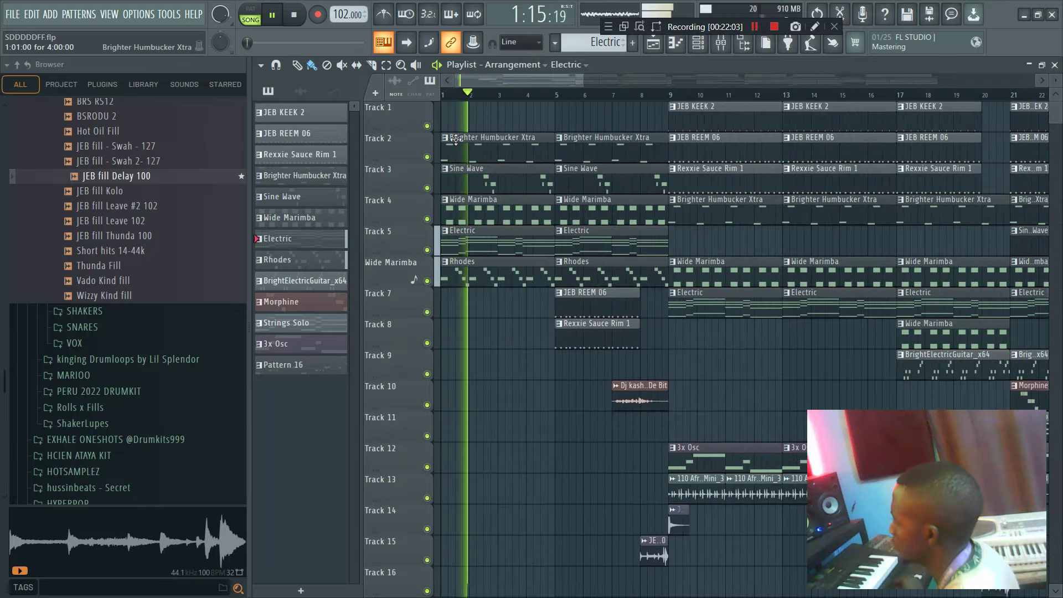
{"action": "right_click", "coordinate": [427, 219]}
{"action": "left_click", "coordinate": [459, 209]}
{"action": "key", "text": "space"}
{"action": "key", "text": "space"}
- Insert Fruity Parametric EQ 2 in slot 5 of the Wide Marimba mixer track
{"action": "left_click", "coordinate": [721, 49]}
{"action": "left_click", "coordinate": [404, 226]}
{"action": "left_click", "coordinate": [853, 243]}
{"action": "left_click", "coordinate": [216, 249]}
- During playback, shape the Wide Marimba EQ's band 1 into a low cut and lower the band 7 high shelf to about -9.9 dB
{"action": "key", "text": "space"}
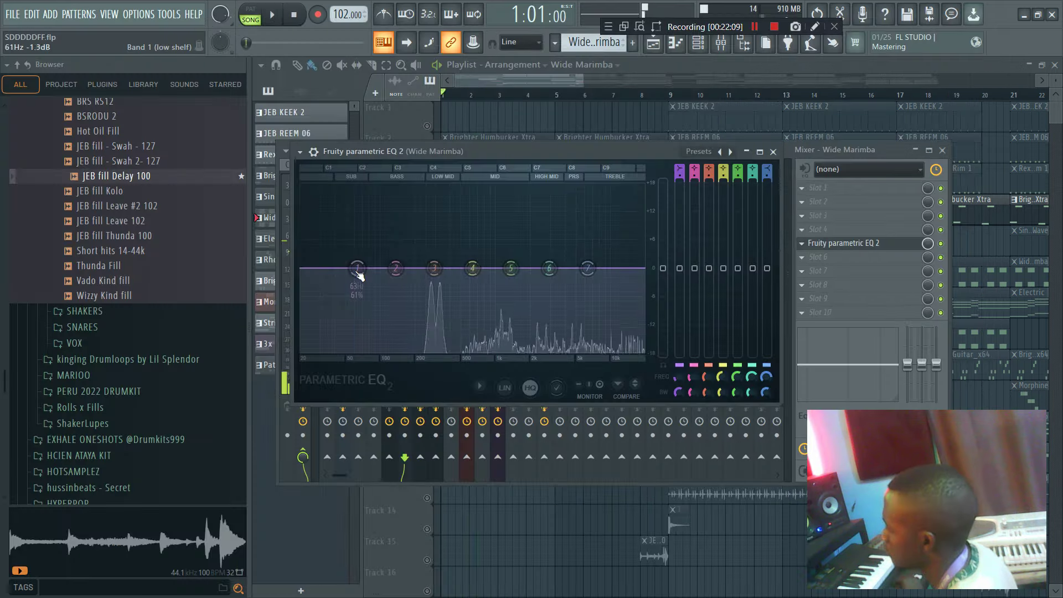
{"action": "key", "text": "space"}
{"action": "left_click_drag", "start_coordinate": [358, 271], "coordinate": [391, 354]}
{"action": "left_click_drag", "start_coordinate": [586, 274], "coordinate": [601, 330]}
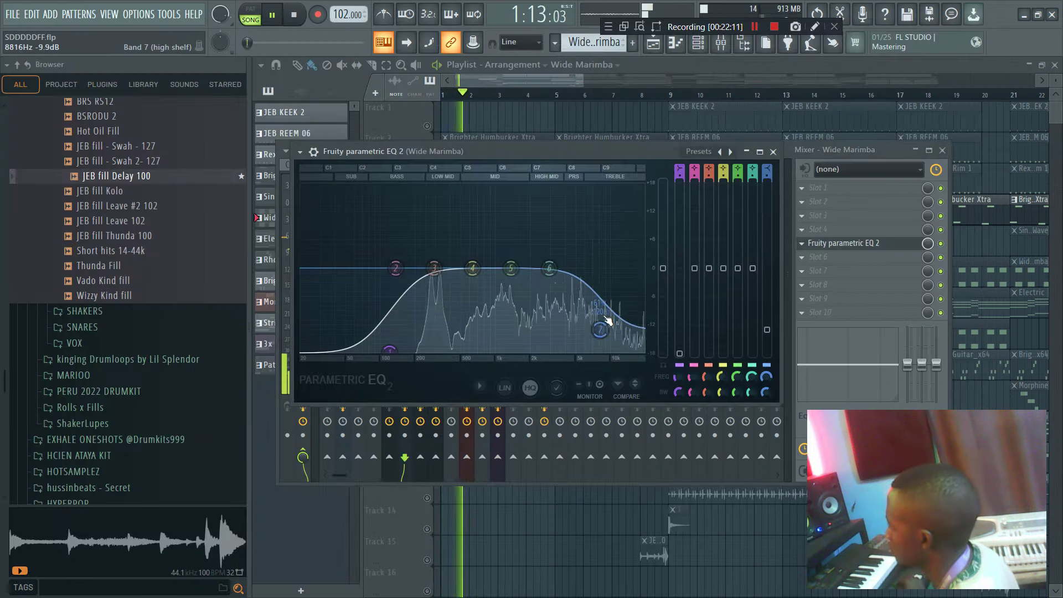
- Insert Fruity Delay 3 in slot 7 of the Wide Marimba mixer track and reduce its wet output to about 13.1%
{"action": "left_click", "coordinate": [853, 272]}
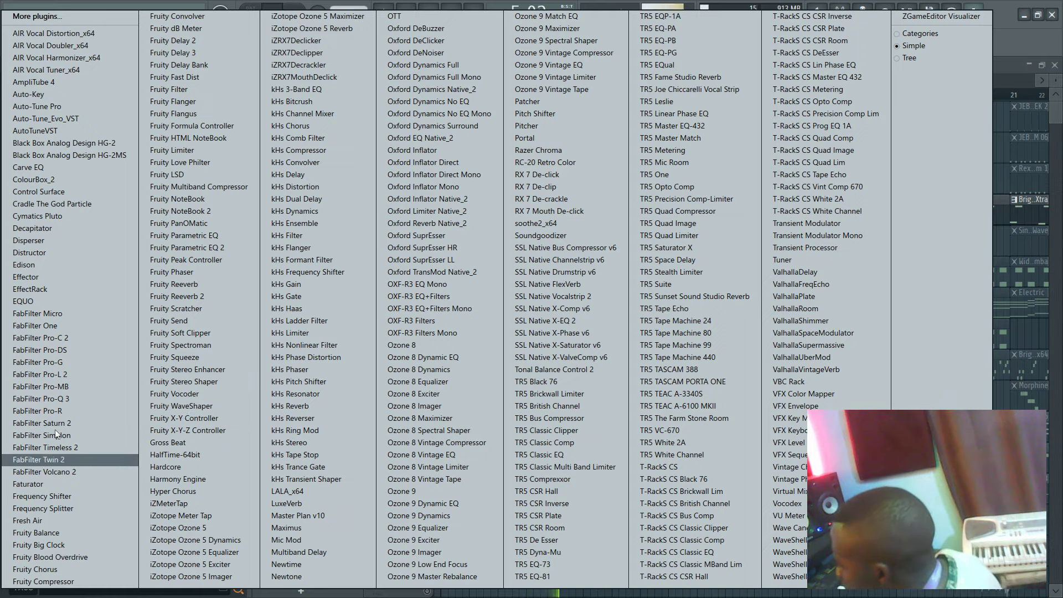
{"action": "left_click", "coordinate": [187, 52]}
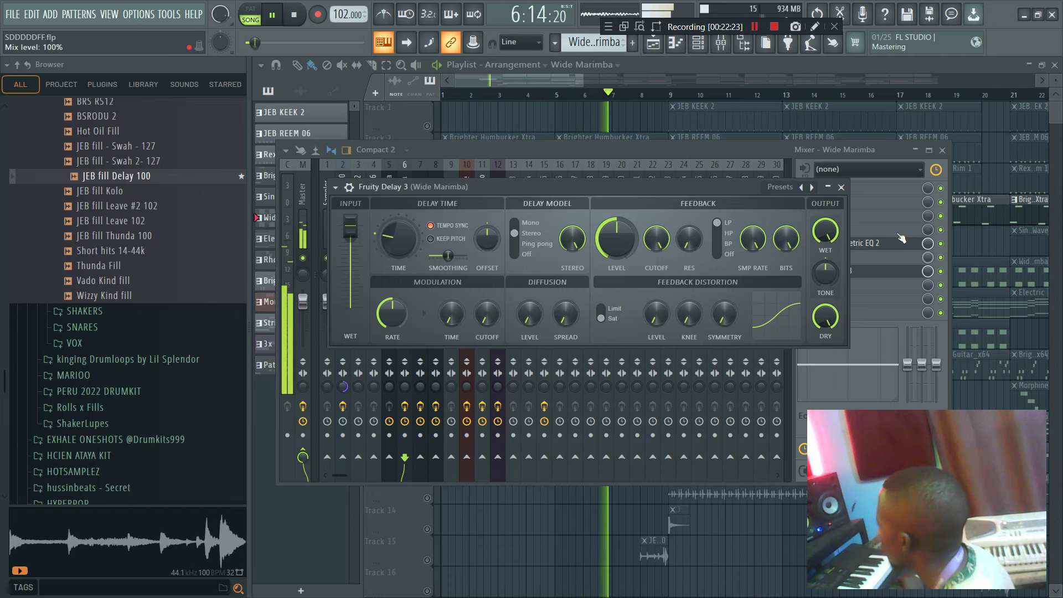
{"action": "key", "text": "space"}
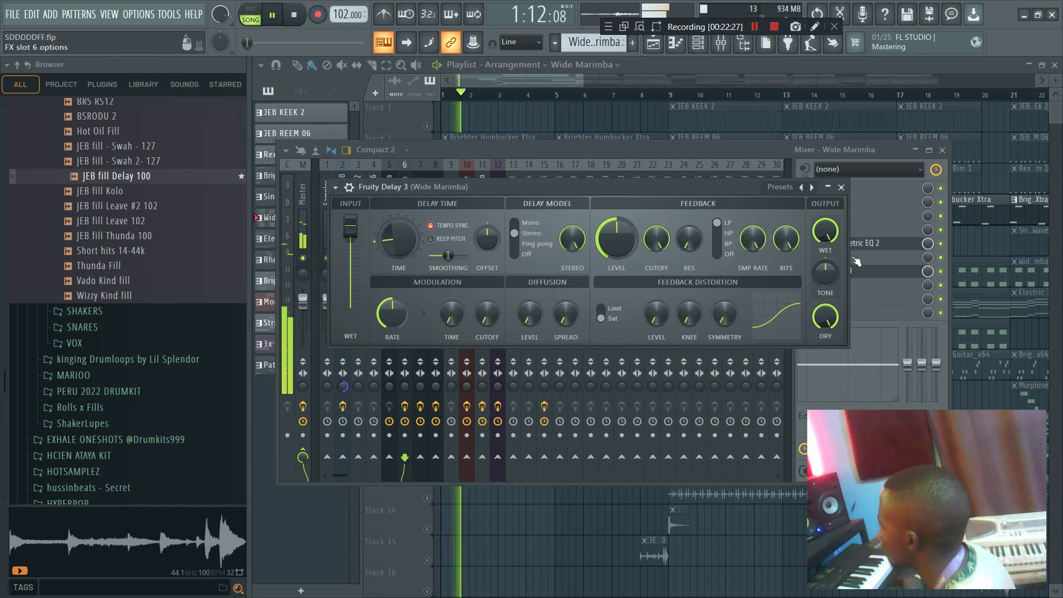
{"action": "left_click_drag", "start_coordinate": [825, 231], "coordinate": [826, 273]}
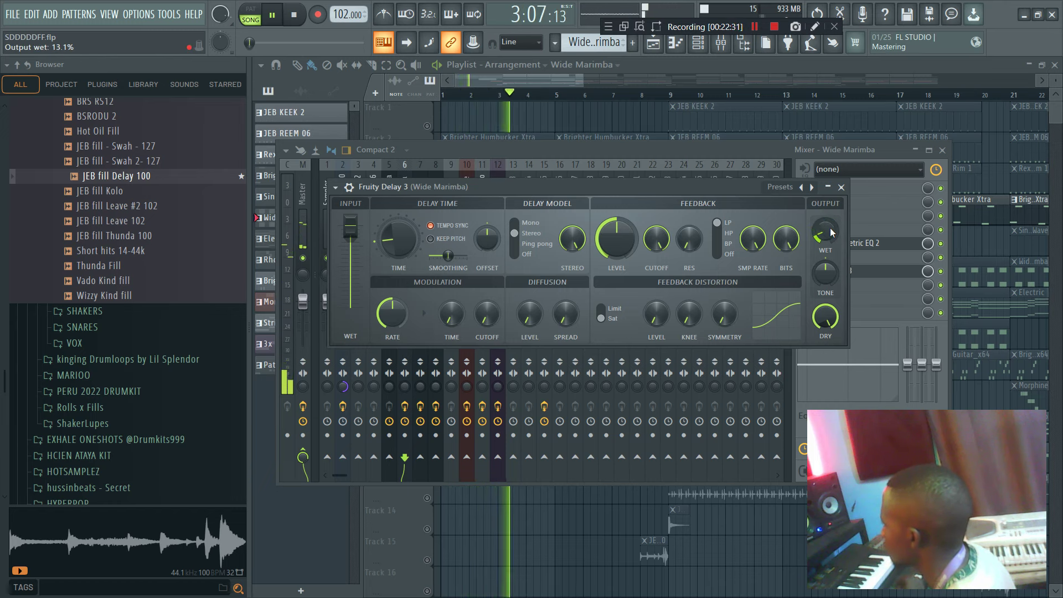
- Bring all playlist tracks back from solo and replay the song from bar 1
{"action": "left_click", "coordinate": [445, 98]}
{"action": "right_click", "coordinate": [432, 129]}
{"action": "key", "text": "space"}
{"action": "key", "text": "space"}
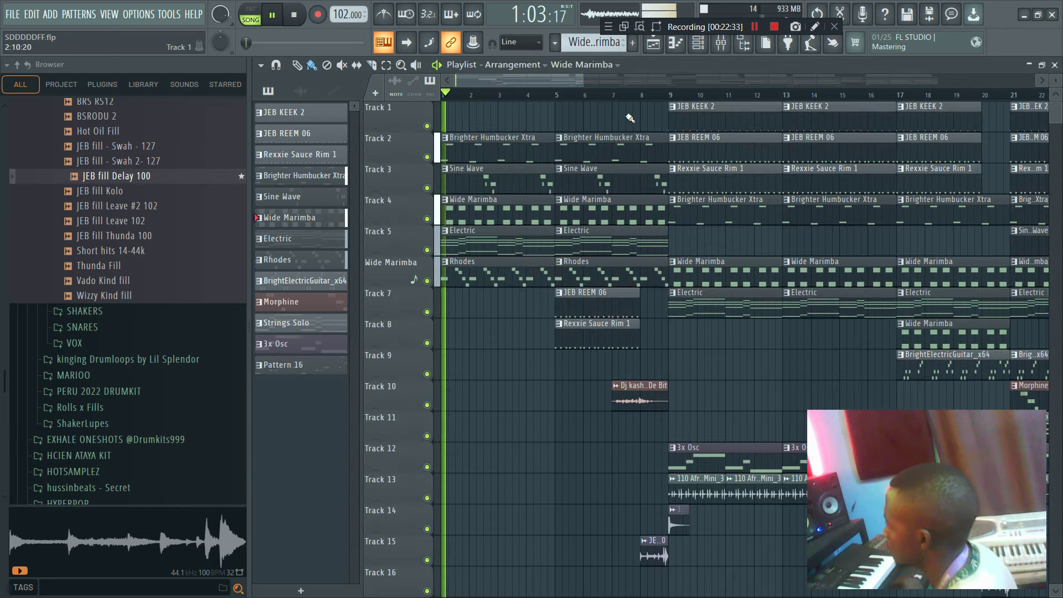
- Add Fruity Reeverb 2 with a 56% wet level to the Wide Marimba mixer track and lower the track's volume to -3.1 dB
{"action": "left_click", "coordinate": [708, 46]}
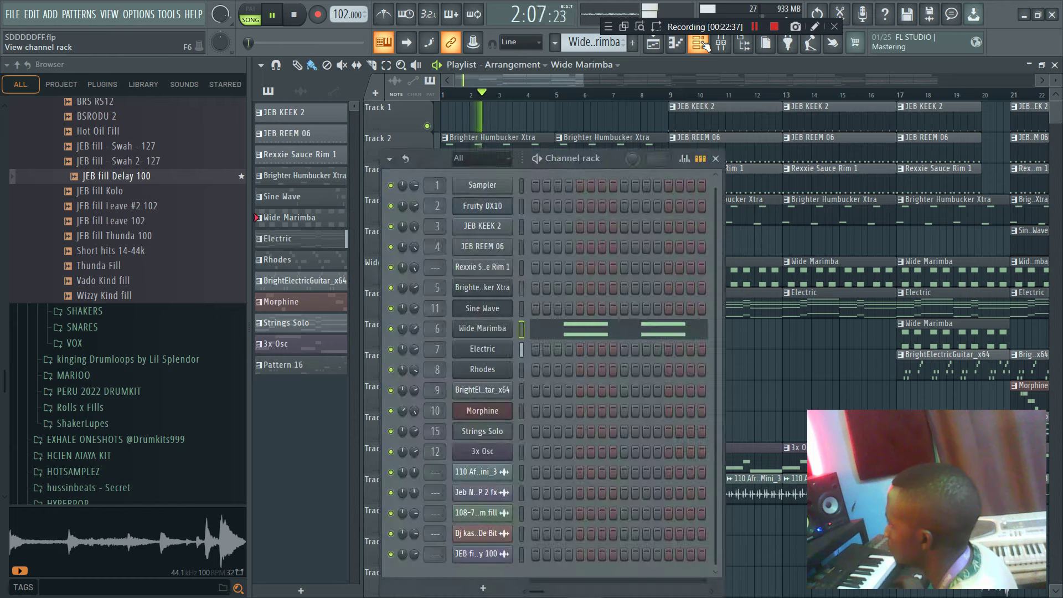
{"action": "left_click", "coordinate": [728, 47]}
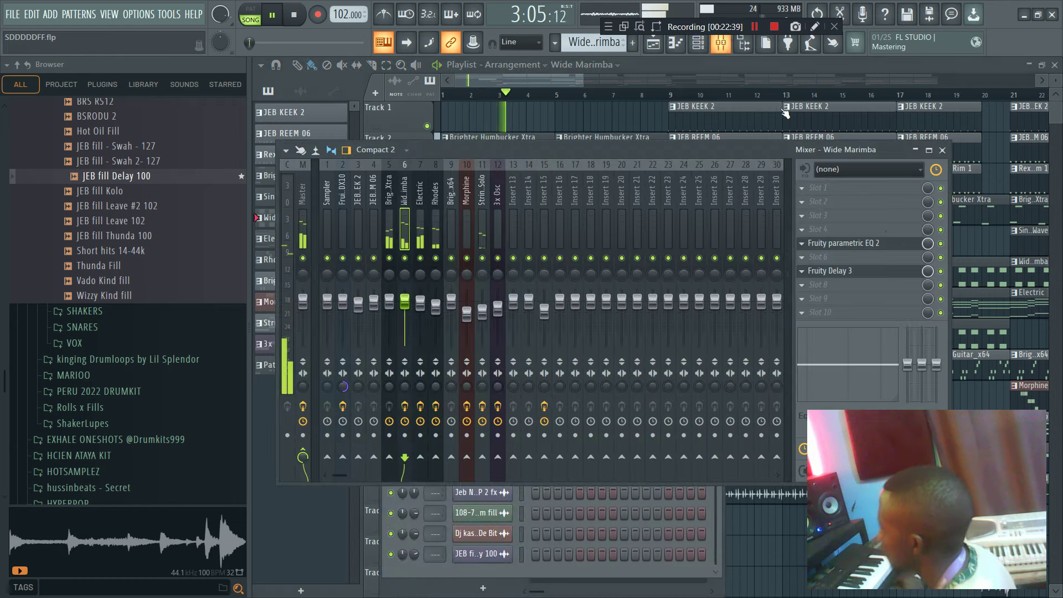
{"action": "left_click", "coordinate": [832, 284]}
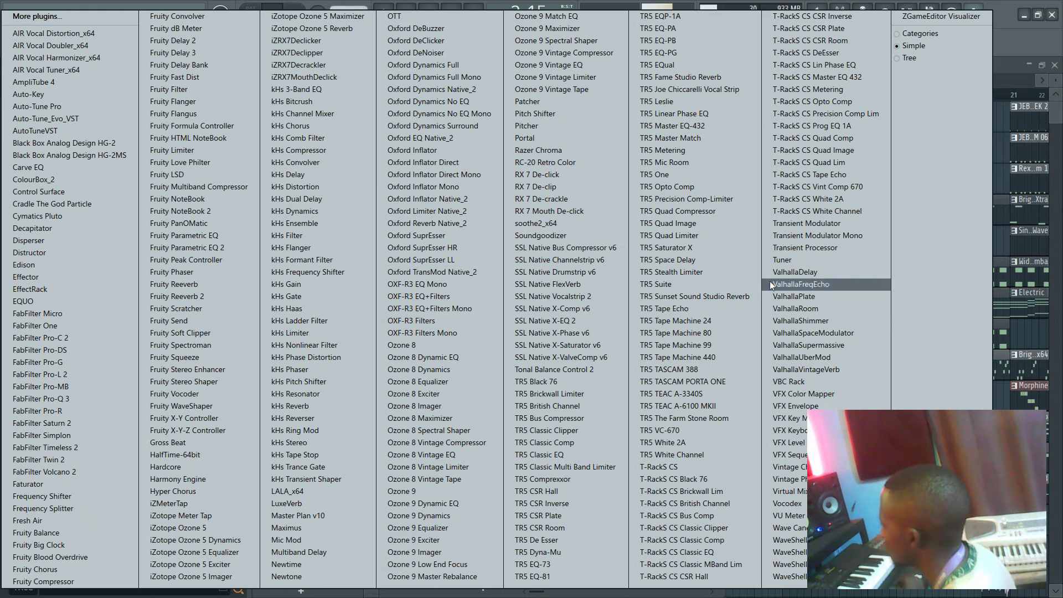
{"action": "left_click", "coordinate": [196, 296]}
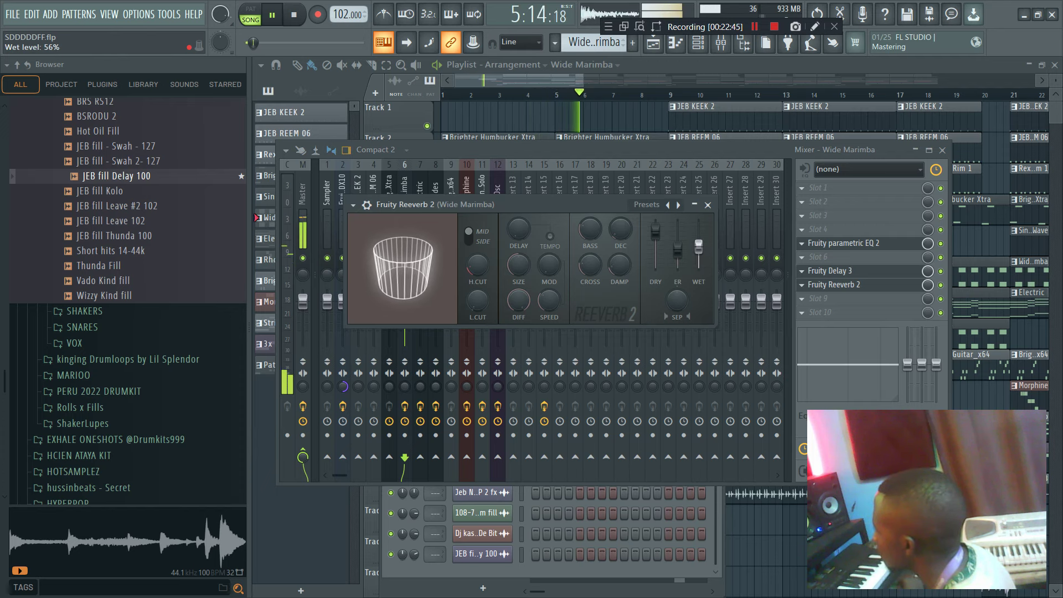
{"action": "left_click", "coordinate": [596, 152]}
{"action": "left_click_drag", "start_coordinate": [405, 301], "coordinate": [405, 303]}
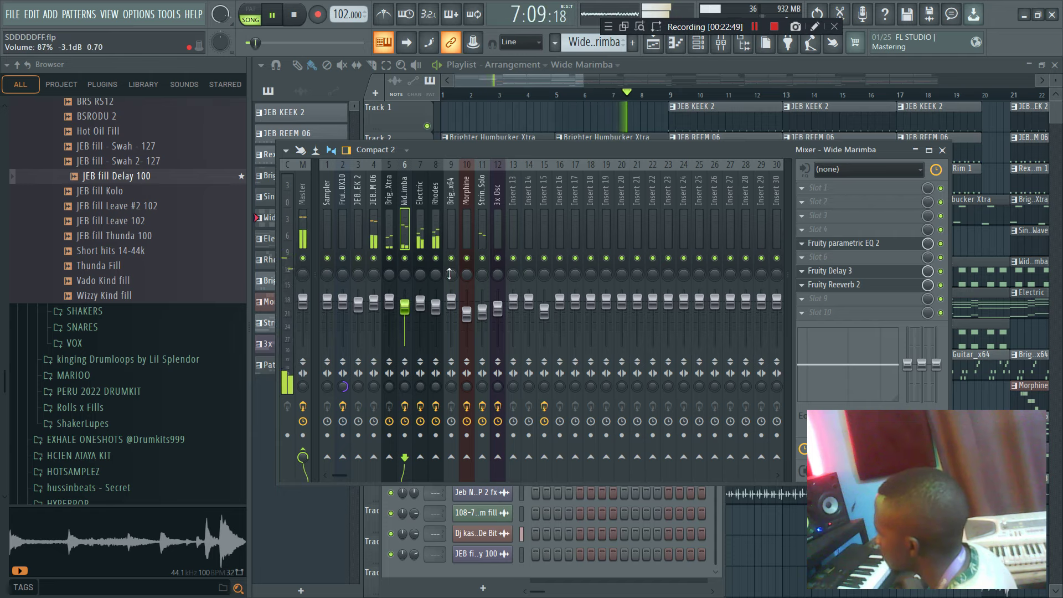
{"action": "left_click_drag", "start_coordinate": [582, 81], "coordinate": [937, 81]}
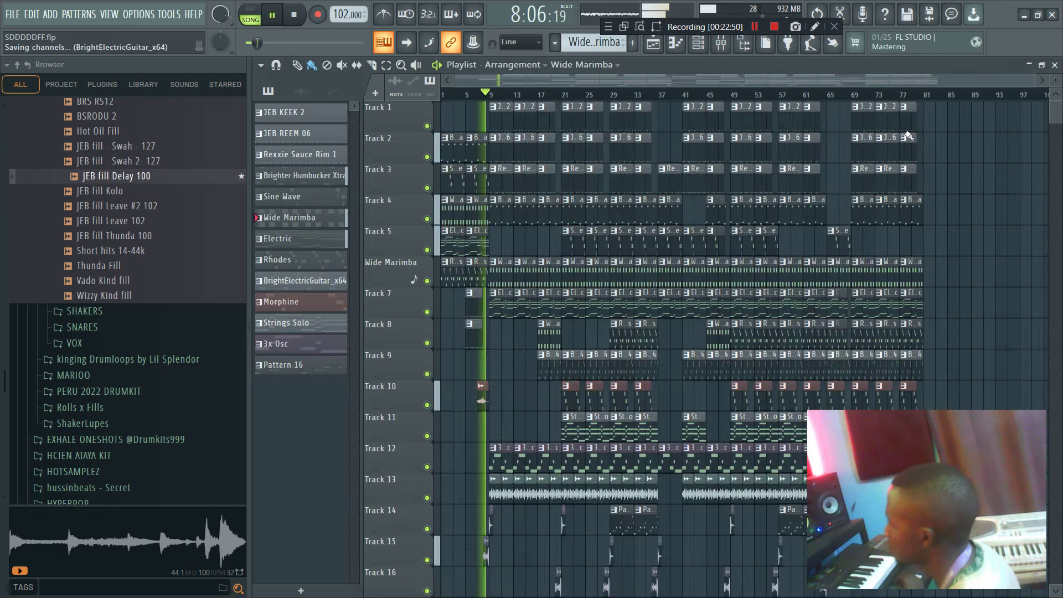
- Move the Wide Marimba track's Parametric EQ 2 up to slot 2 and insert Fruity Compressor in slot 4
{"action": "left_click", "coordinate": [721, 43]}
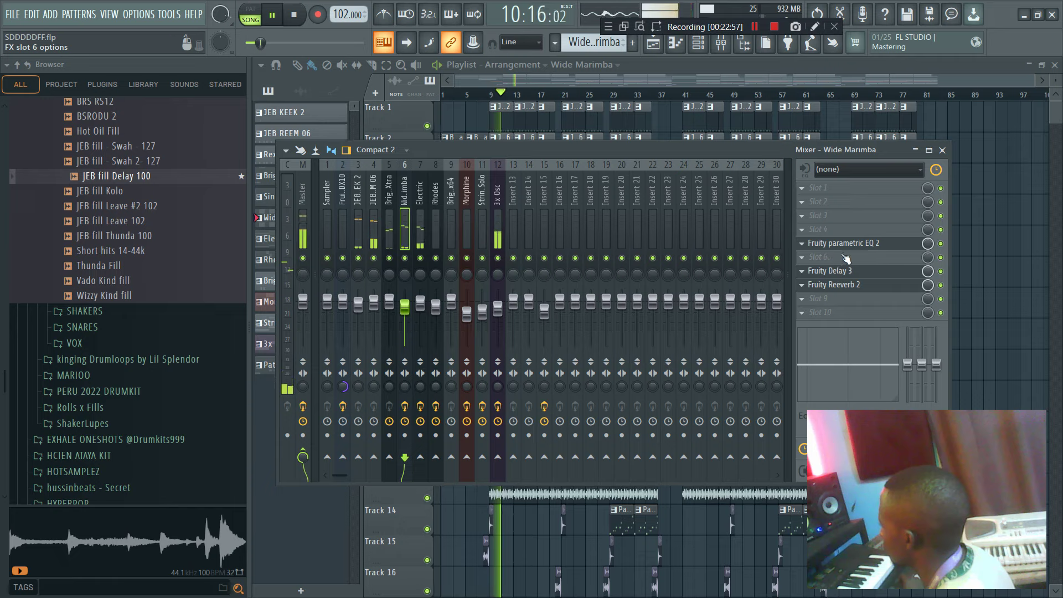
{"action": "scroll", "coordinate": [858, 245], "scroll_direction": "up", "scroll_amount": 3}
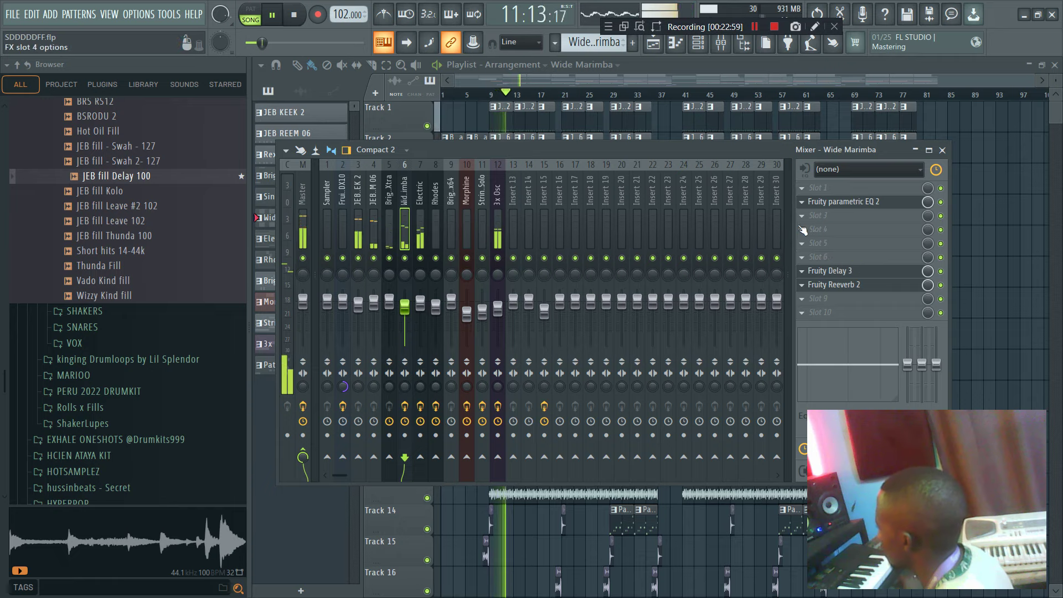
{"action": "left_click", "coordinate": [802, 229]}
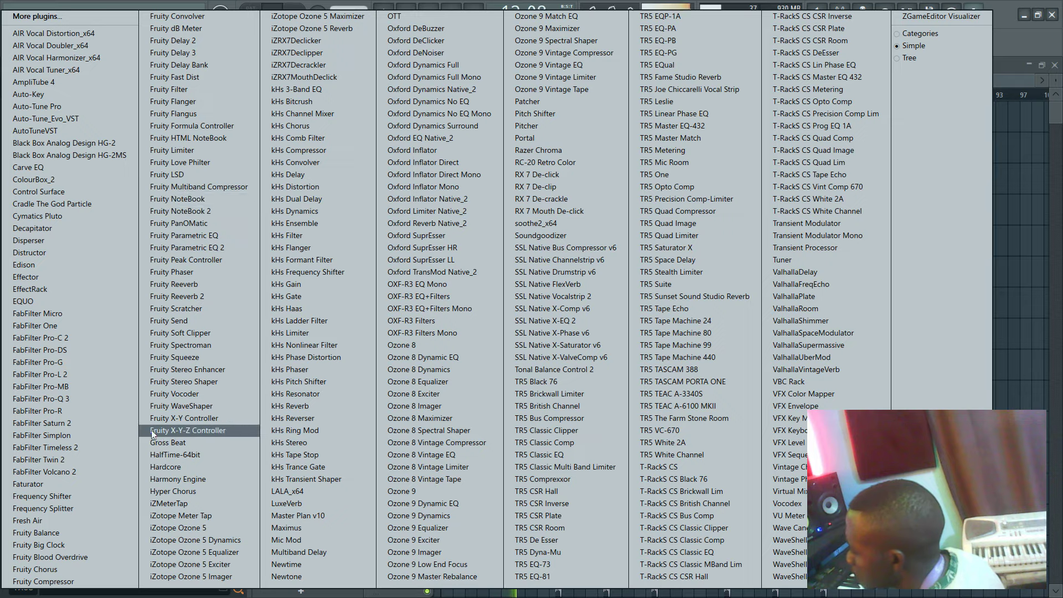
{"action": "left_click", "coordinate": [55, 581]}
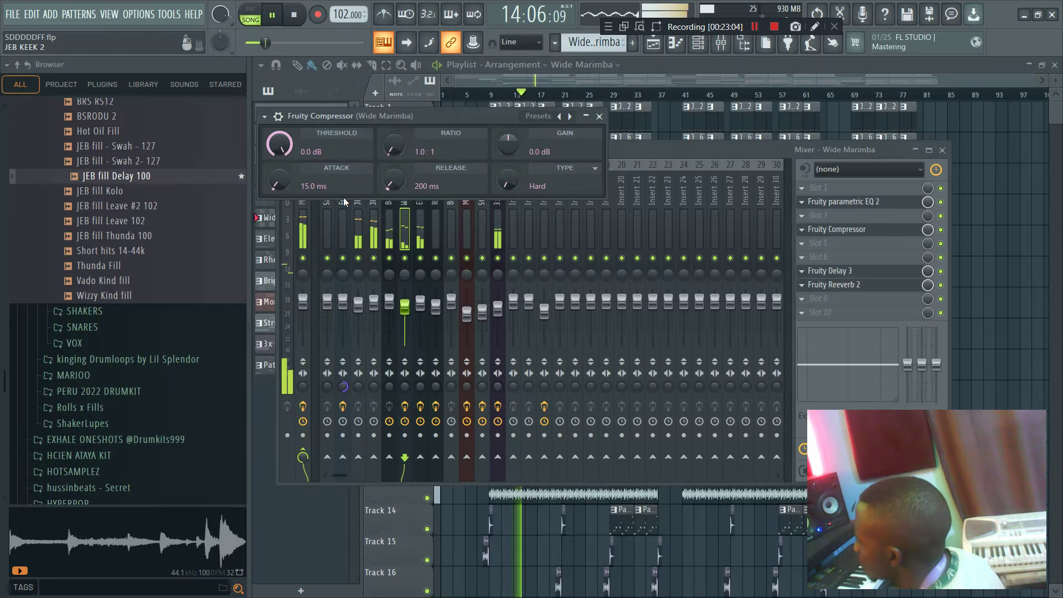
- Set the Wide Marimba compressor to threshold -6.8 dB, ratio 4.3:1, attack 40.4 ms, release 376 ms and type Soft
{"action": "left_click_drag", "start_coordinate": [280, 144], "coordinate": [280, 157]}
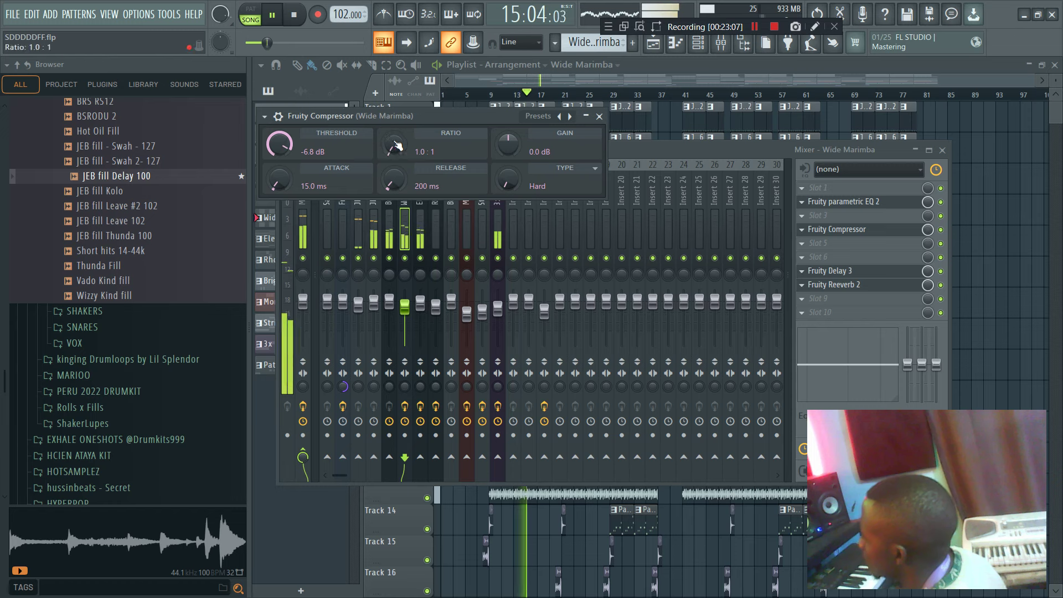
{"action": "left_click_drag", "start_coordinate": [394, 145], "coordinate": [393, 141]}
{"action": "left_click_drag", "start_coordinate": [279, 180], "coordinate": [279, 174]}
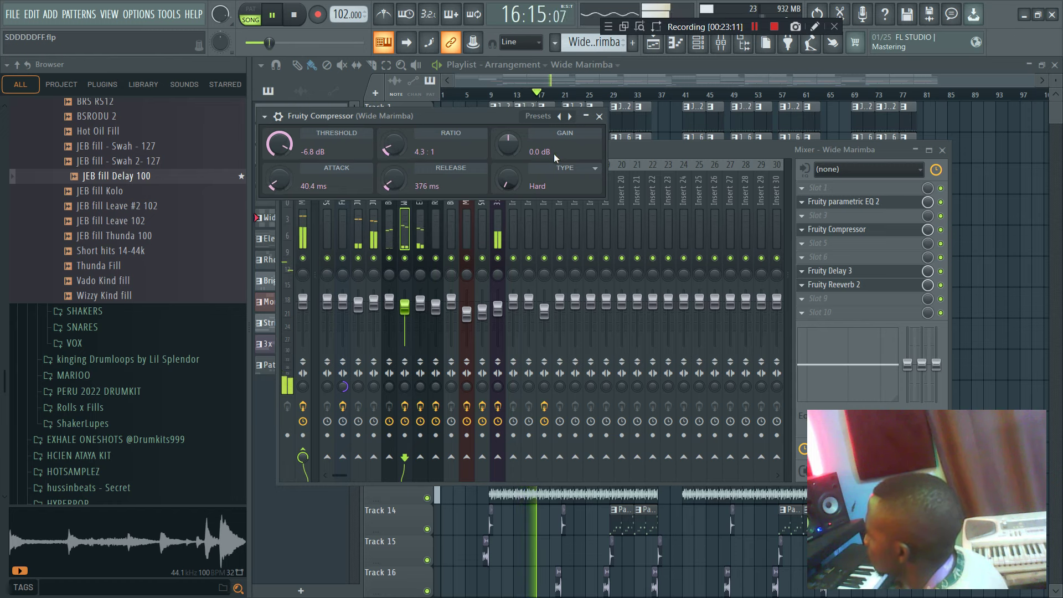
{"action": "scroll", "coordinate": [508, 180], "scroll_direction": "up", "scroll_amount": 2}
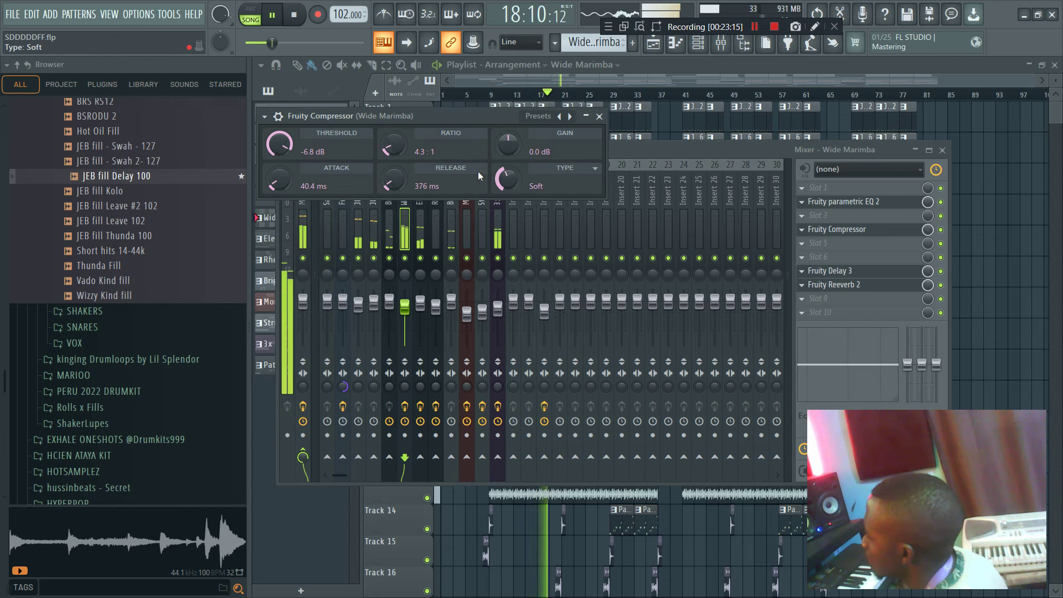
- Insert Fruity Compressor after the Master track's second EQ, with threshold -6.0 dB, ratio 3.2:1, attack 46.3 ms and type Soft
{"action": "left_click", "coordinate": [304, 229]}
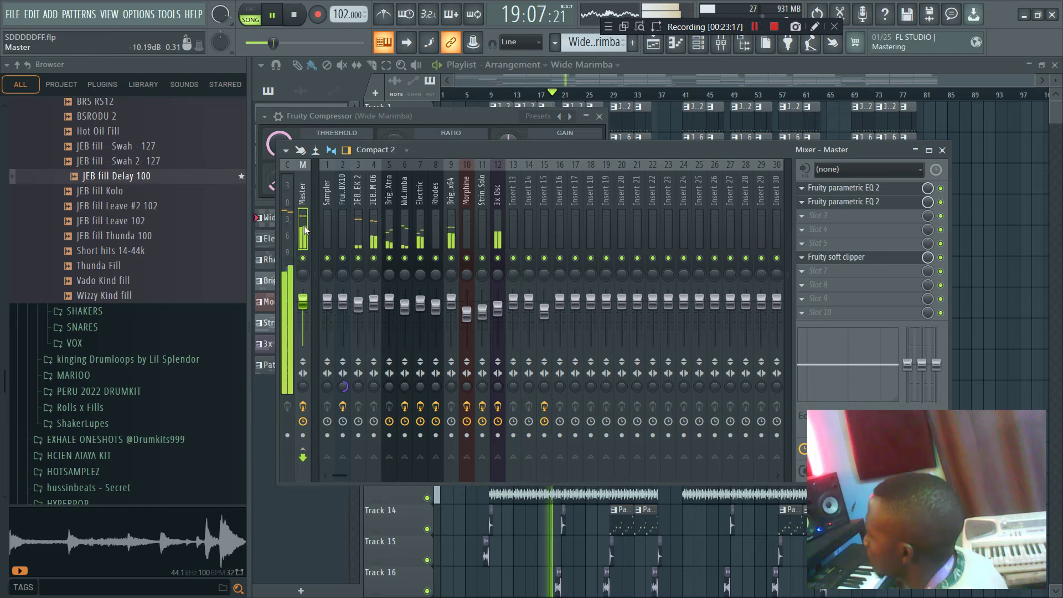
{"action": "left_click_drag", "start_coordinate": [849, 196], "coordinate": [849, 220]}
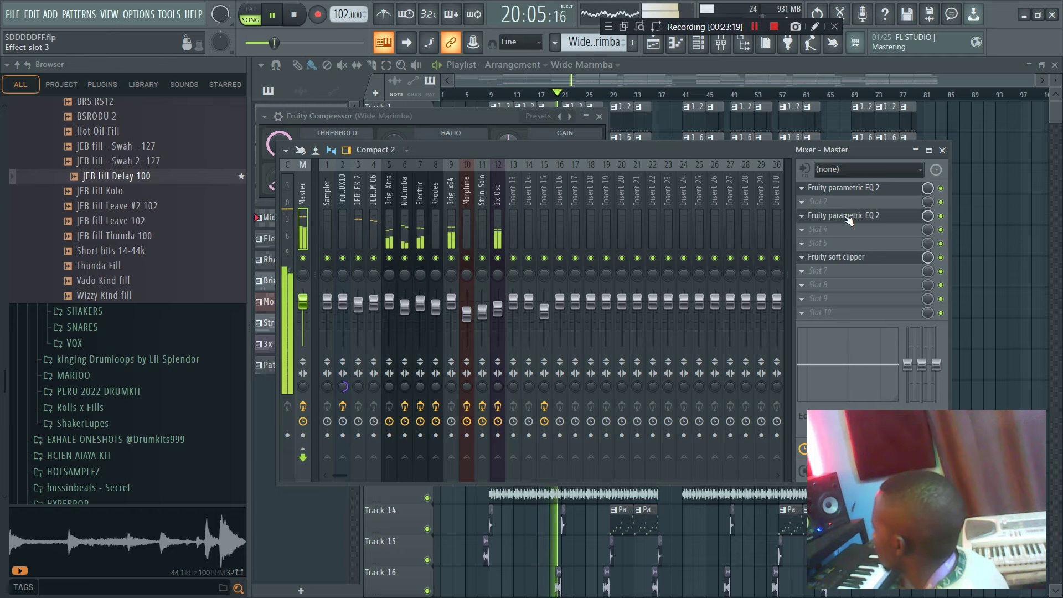
{"action": "left_click", "coordinate": [846, 233]}
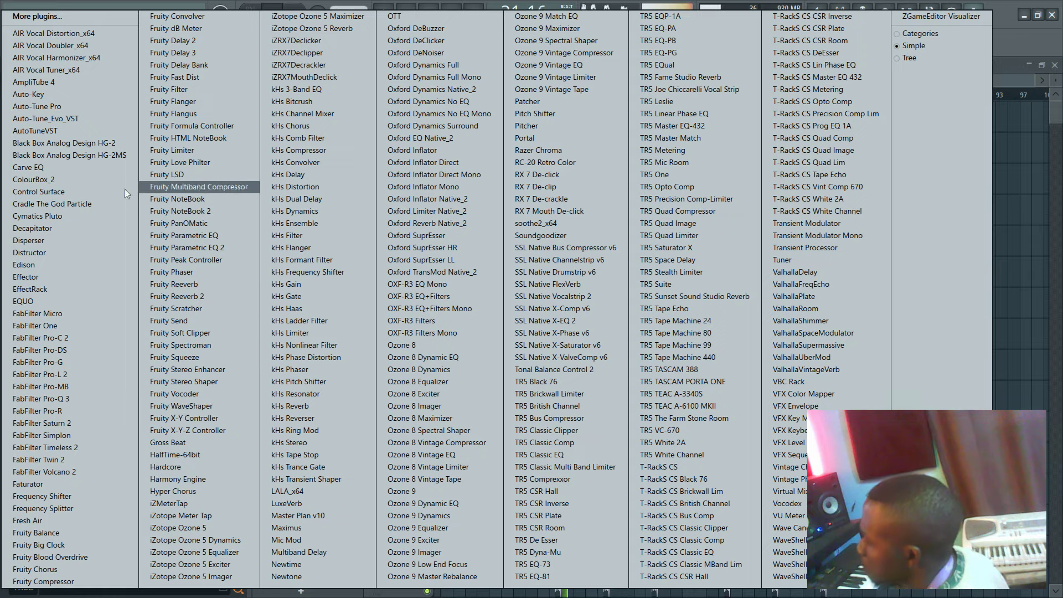
{"action": "left_click", "coordinate": [43, 581]}
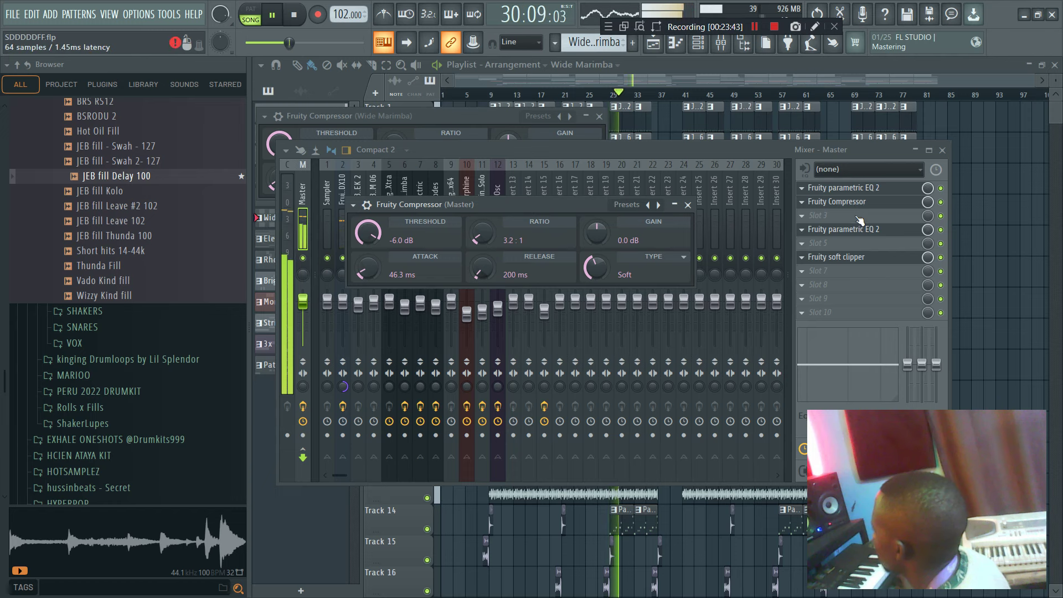
{"action": "left_click_drag", "start_coordinate": [860, 220], "coordinate": [861, 221]}
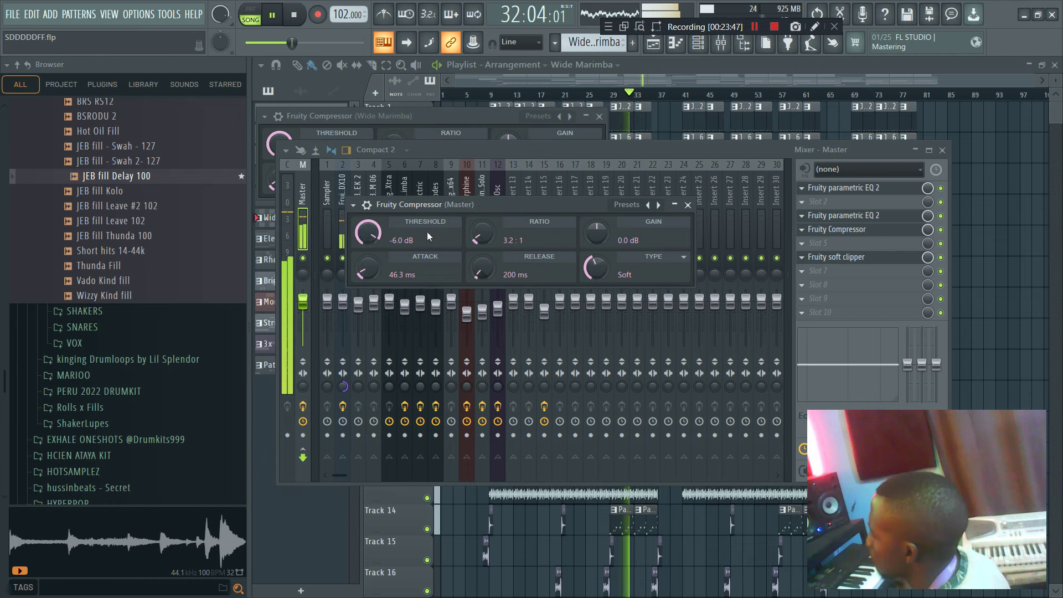
- Set the Master compressor's threshold to -14.3 dB and ratio to 3.9:1, and replay the song from bars 17 and 24
{"action": "left_click_drag", "start_coordinate": [368, 233], "coordinate": [367, 244]}
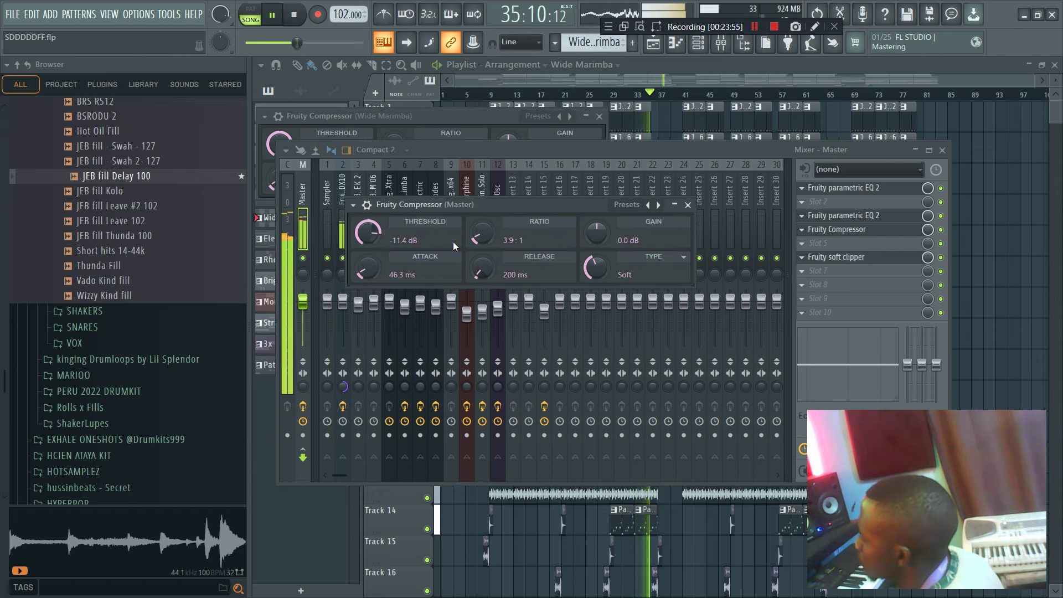
{"action": "left_click_drag", "start_coordinate": [383, 236], "coordinate": [382, 243]}
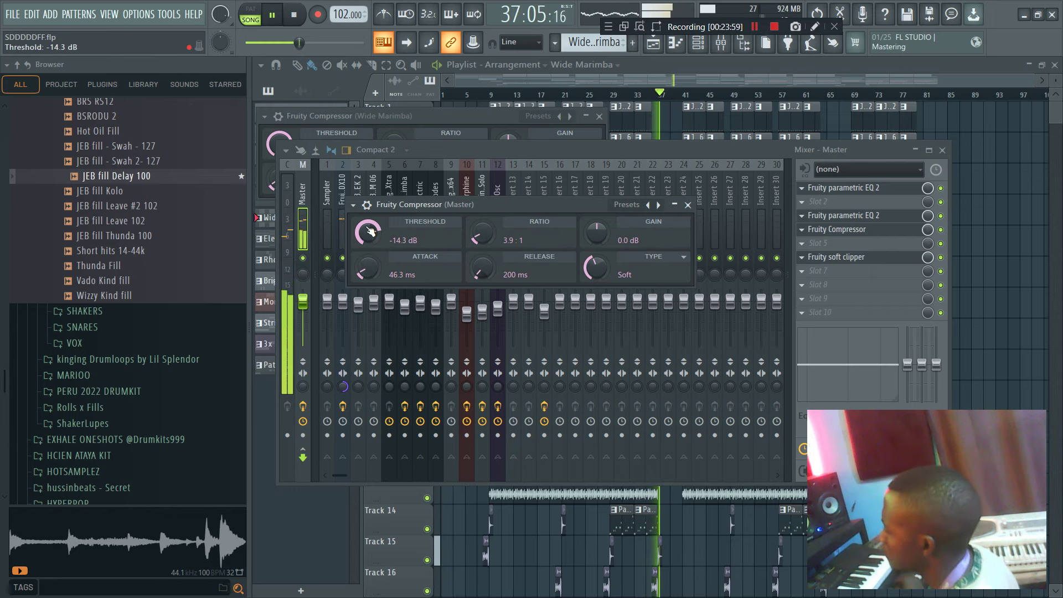
{"action": "key", "text": "space"}
{"action": "key", "text": "space"}
{"action": "left_click", "coordinate": [543, 95]}
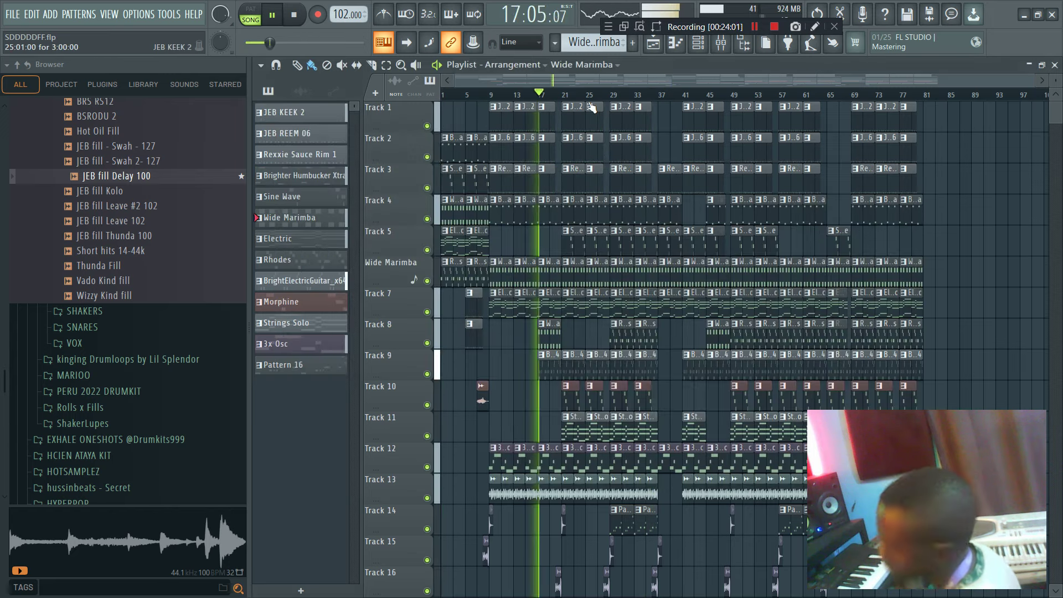
{"action": "left_click", "coordinate": [584, 97]}
- Adjust the Master compressor to threshold -10.4 dB, ratio 4.4:1, attack 18.9 ms and release 340 ms while the song plays
{"action": "left_click", "coordinate": [700, 46]}
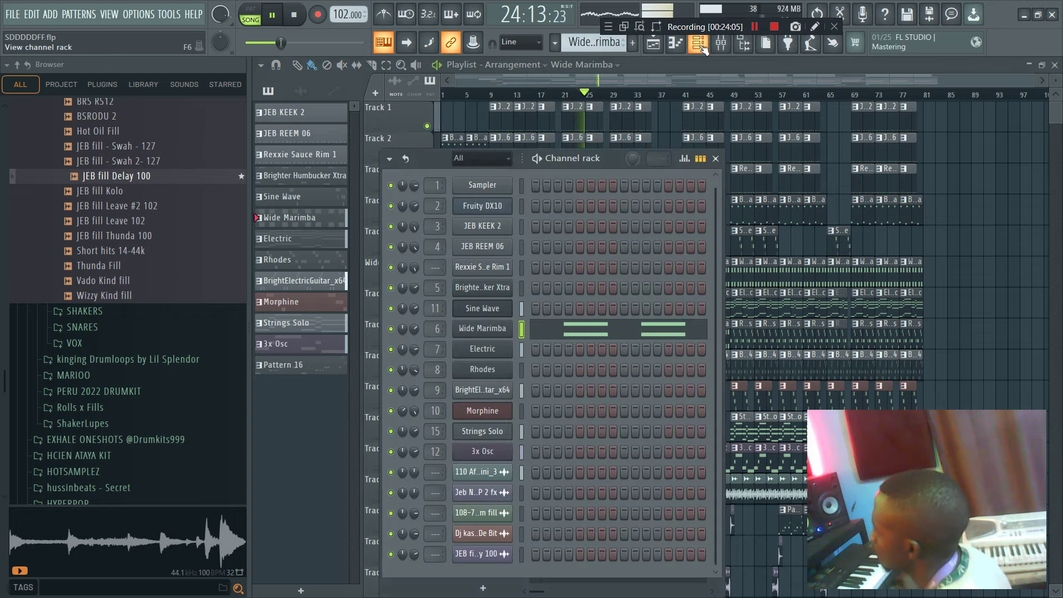
{"action": "left_click", "coordinate": [721, 44]}
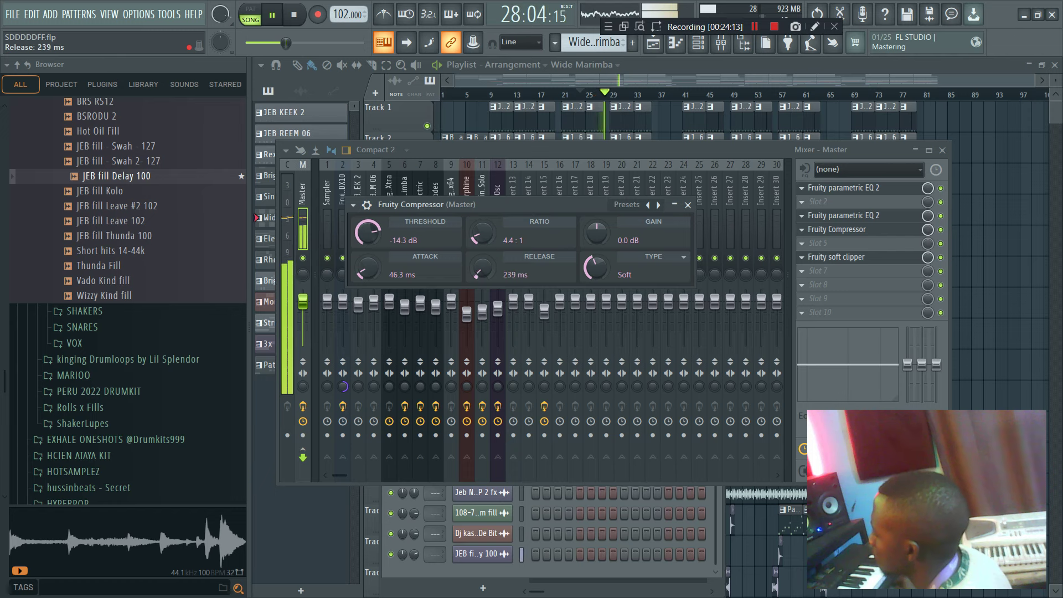
{"action": "left_click_drag", "start_coordinate": [382, 277], "coordinate": [382, 273]}
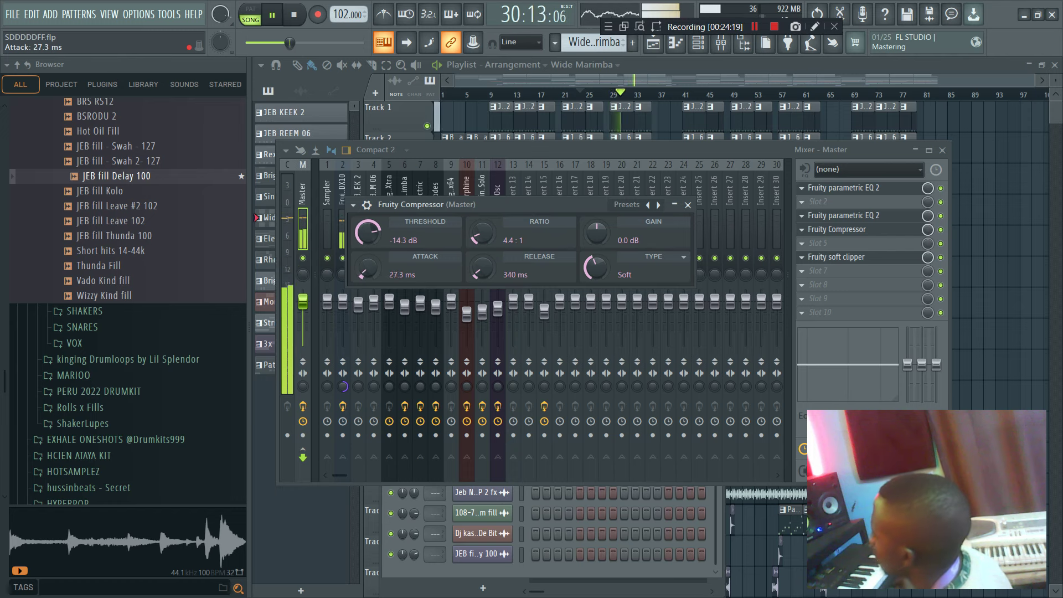
{"action": "left_click_drag", "start_coordinate": [372, 244], "coordinate": [372, 233]}
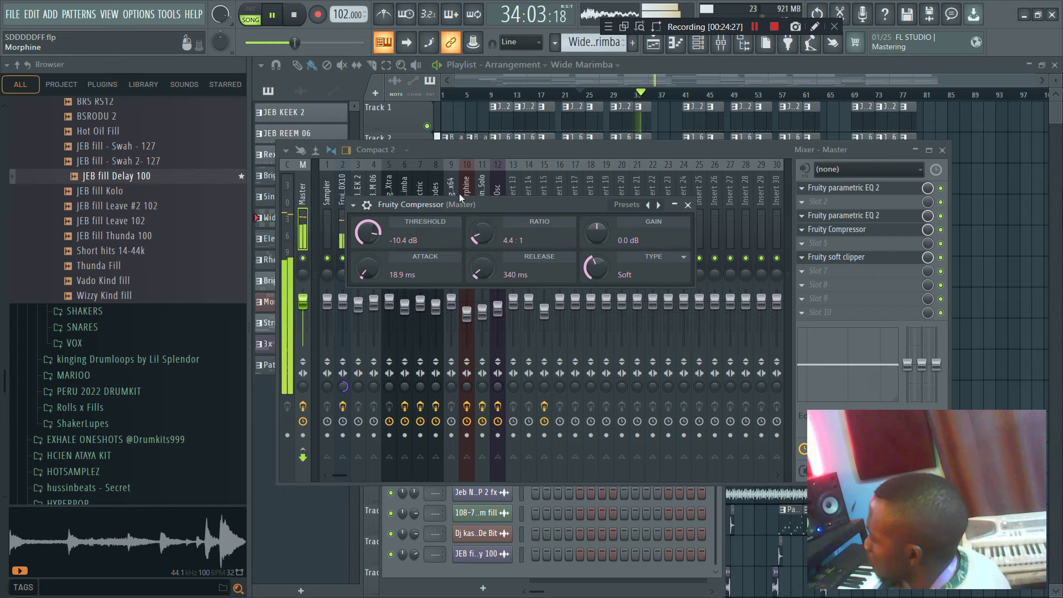
- Continue playback from about bar 48 and save the project
{"action": "left_click", "coordinate": [719, 78]}
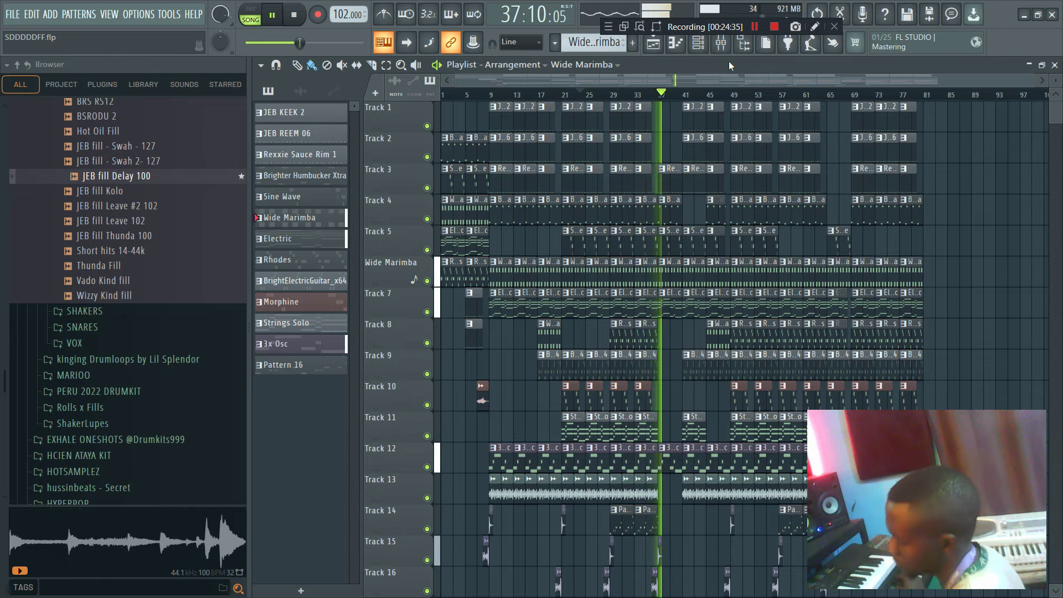
{"action": "left_click", "coordinate": [741, 78]}
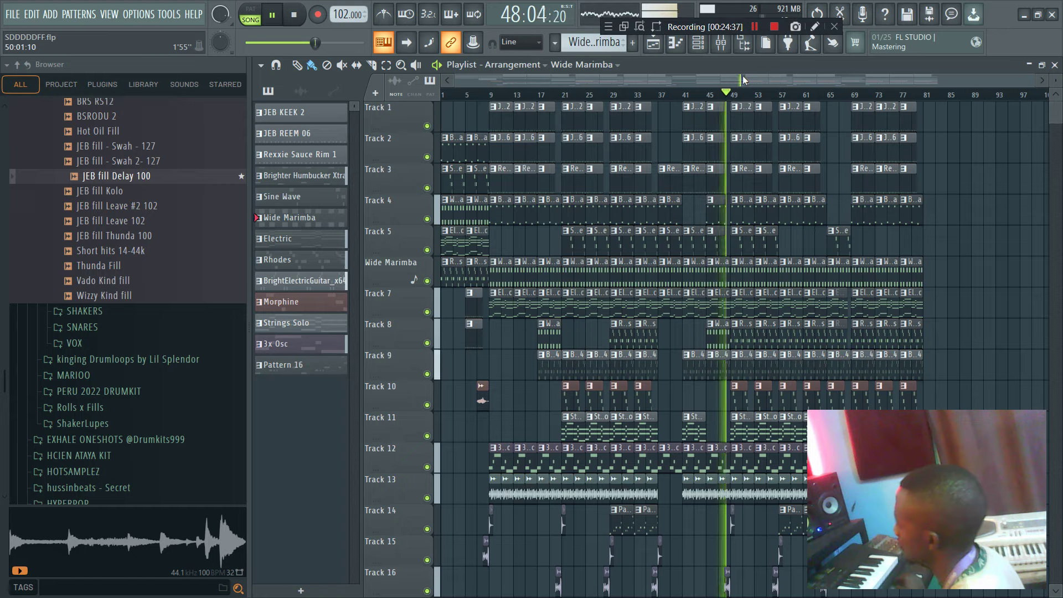
{"action": "left_click", "coordinate": [698, 43]}
{"action": "left_click", "coordinate": [12, 13]}
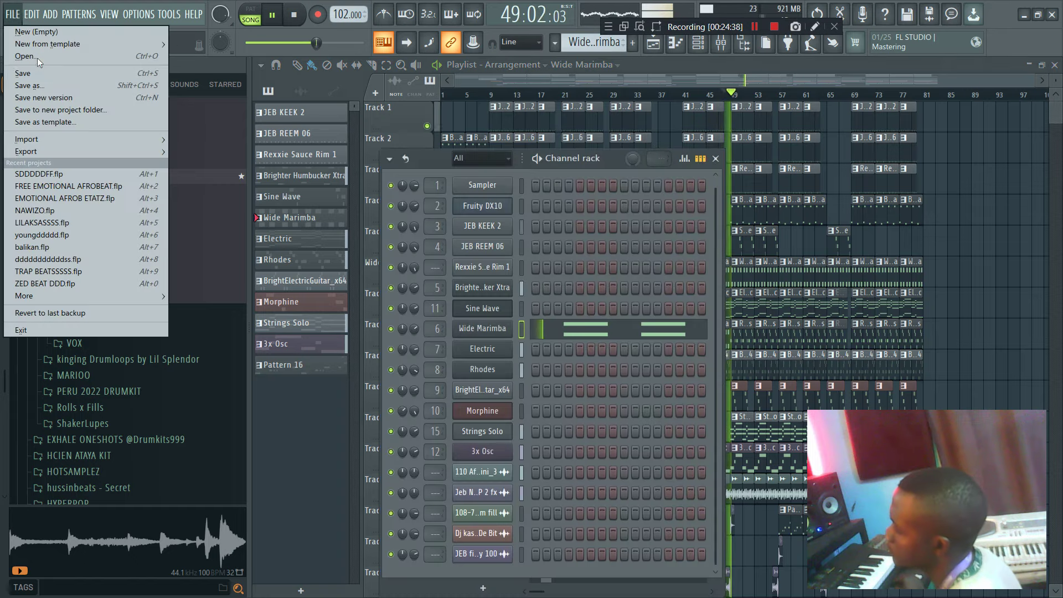
{"action": "left_click", "coordinate": [44, 76]}
{"action": "key", "text": "F6"}
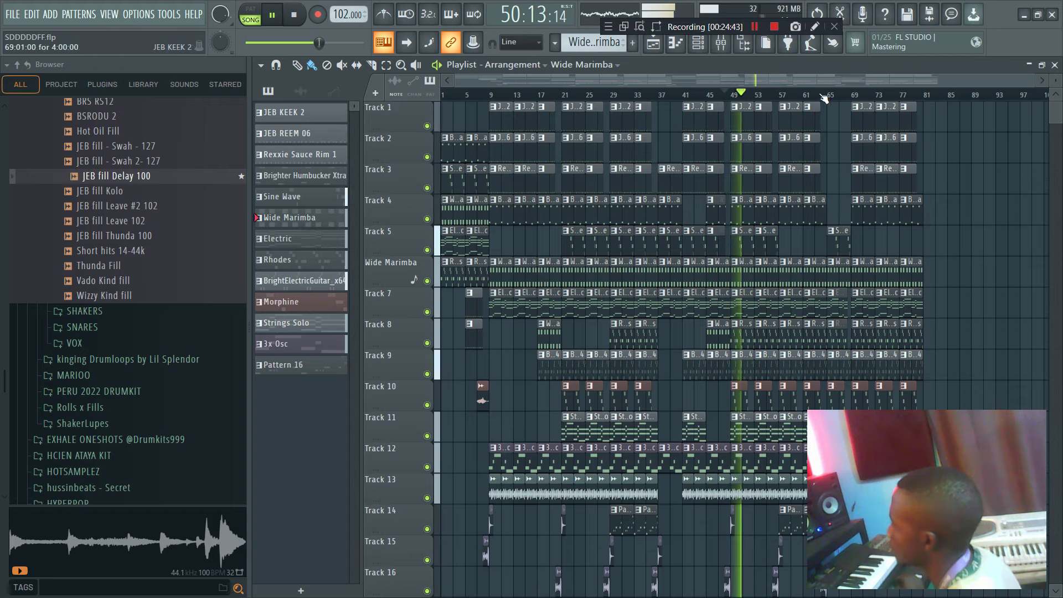
{"action": "left_click", "coordinate": [12, 14]}
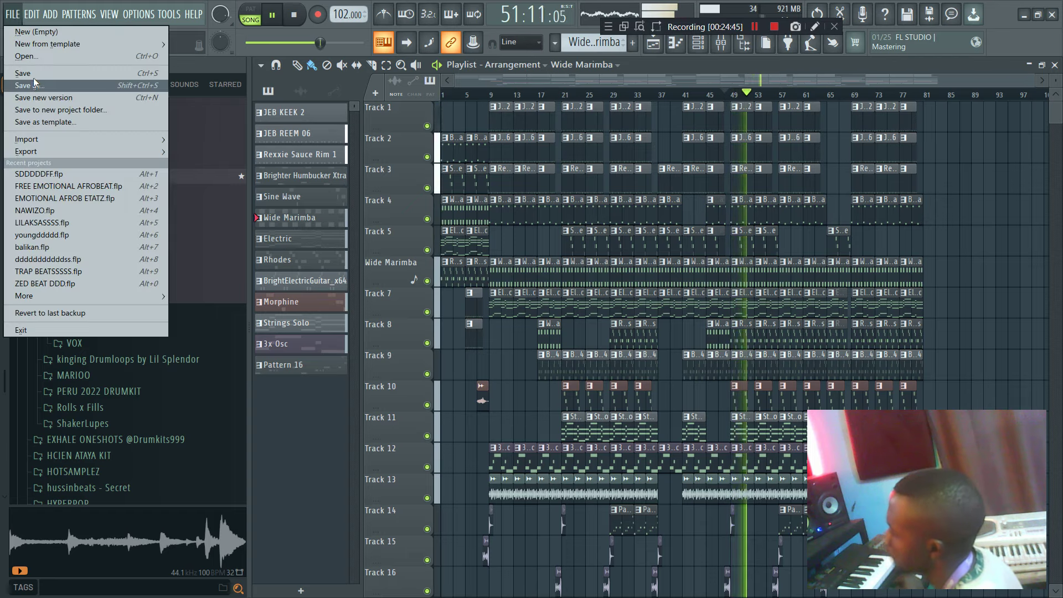